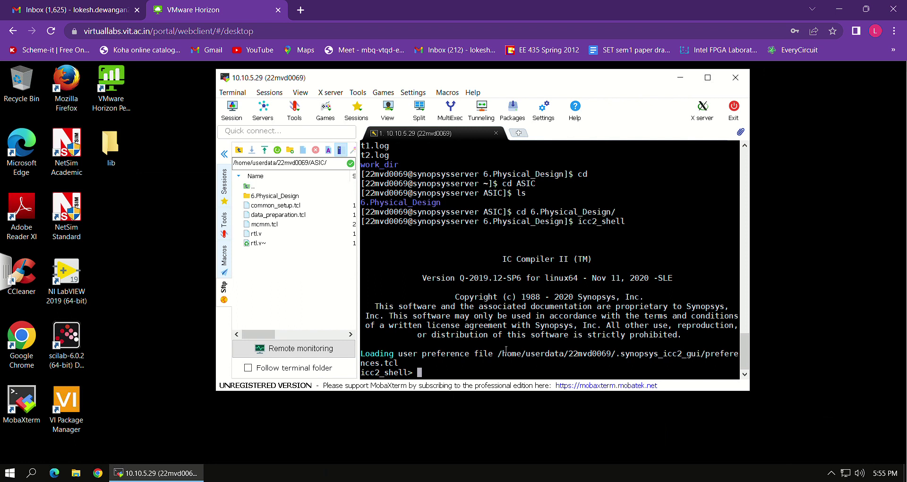
Launch the IC Compiler II graphical interface with start_gui and bring its window to the front
type("start_gui")
key("Return")
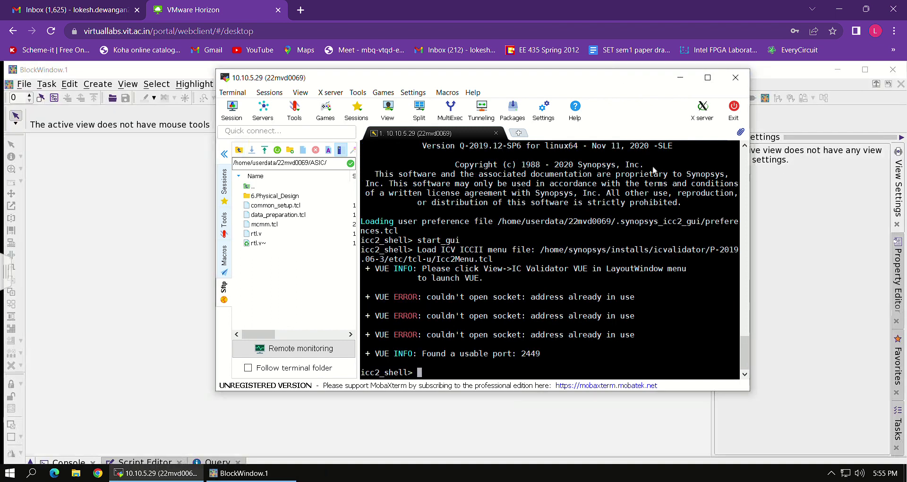
left_click(136, 364)
left_click(24, 84)
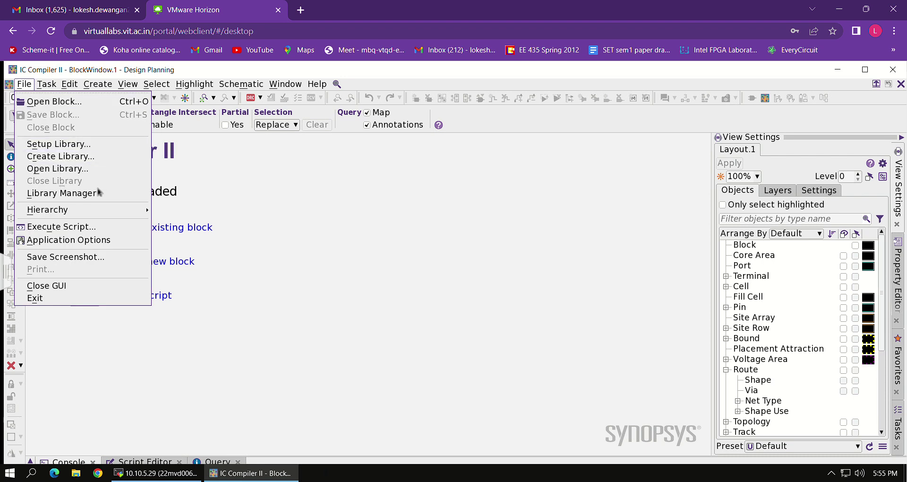
left_click(234, 203)
left_click(24, 84)
left_click(73, 169)
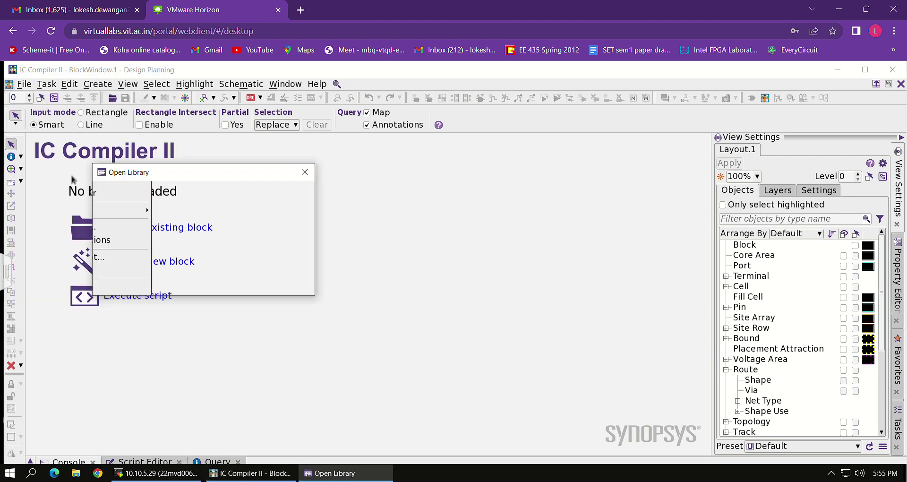
left_click(303, 195)
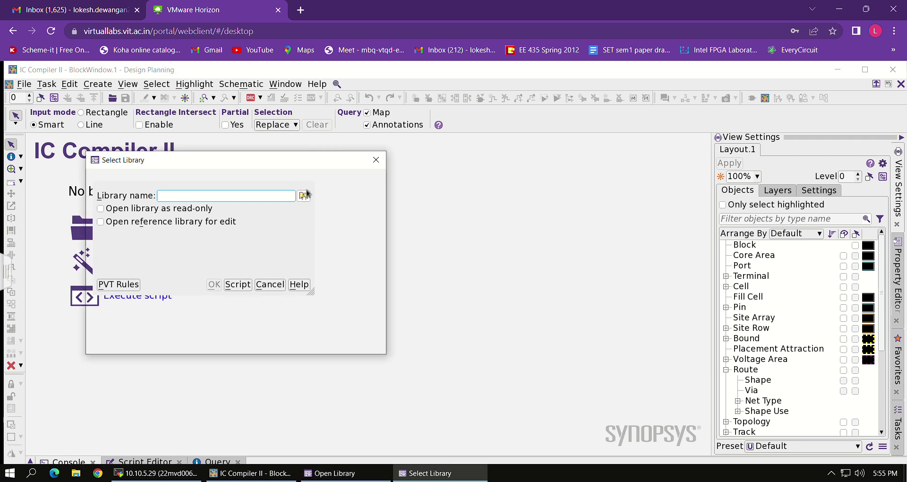
left_click(377, 162)
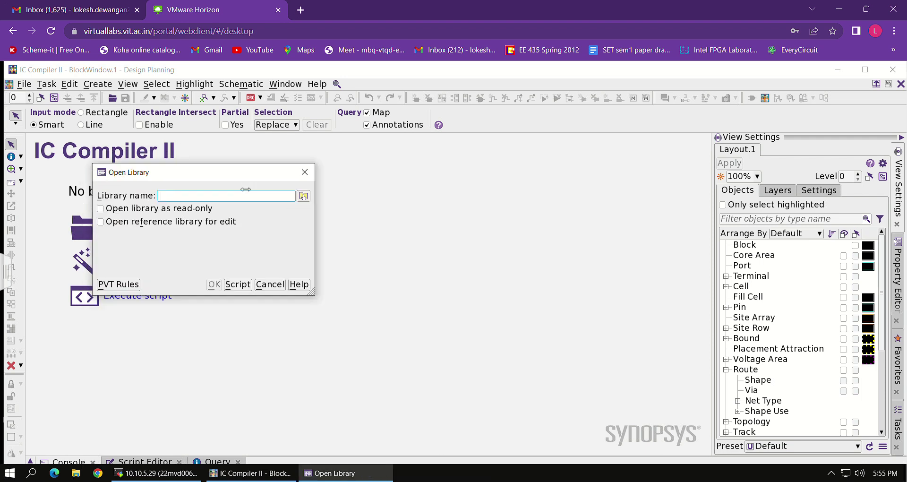
left_click(305, 174)
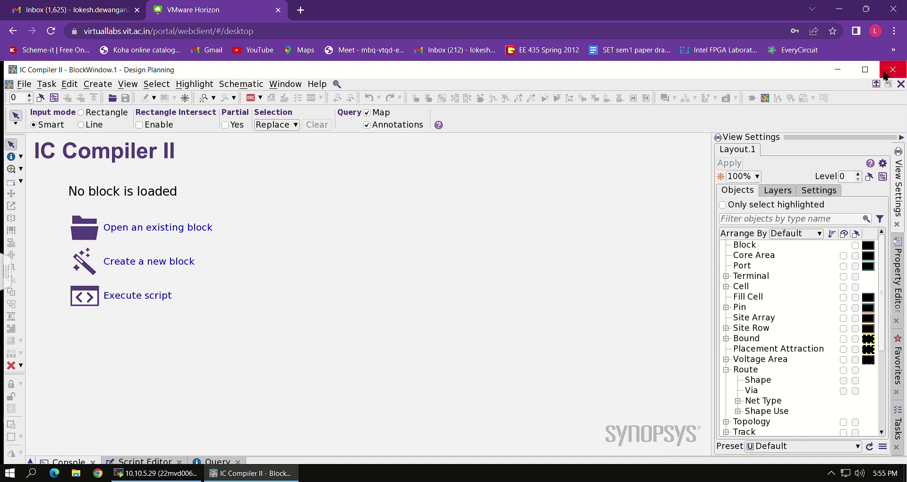
left_click(23, 84)
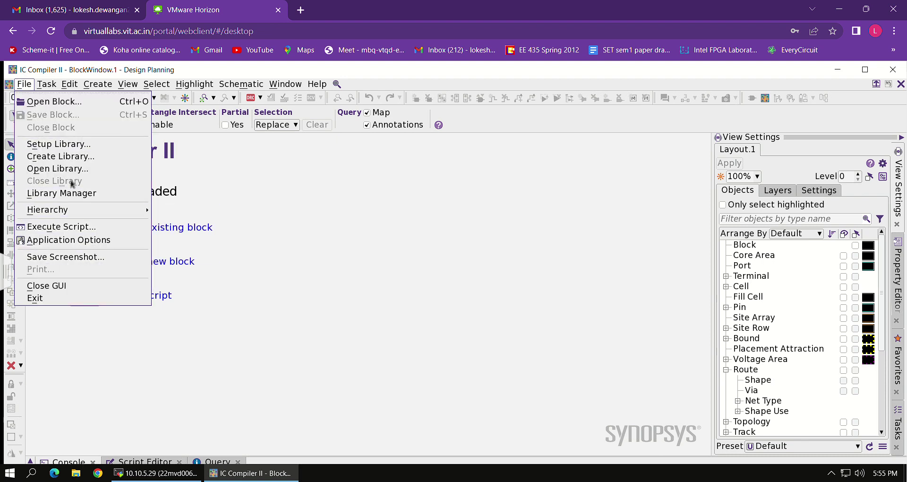
left_click(276, 224)
Execute the script data_preparation.tcl from the 6.Physical_Design folder, with echo commands and verbose left enabled
left_click(142, 295)
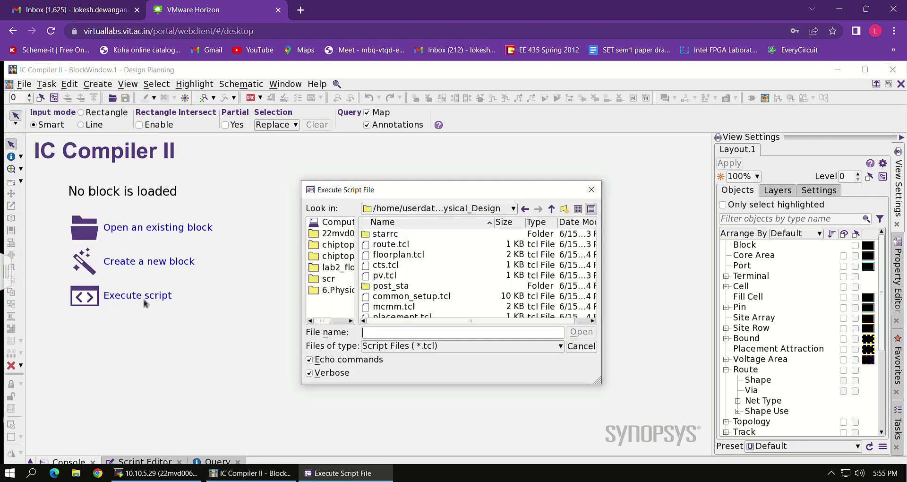
left_click(423, 297)
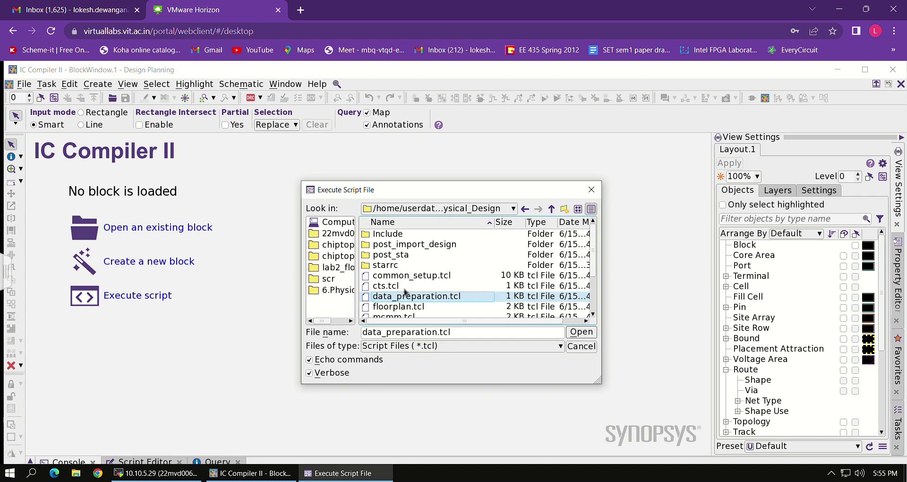
scroll(459, 265, "down", 2)
scroll(458, 282, "up", 2)
left_click(525, 208)
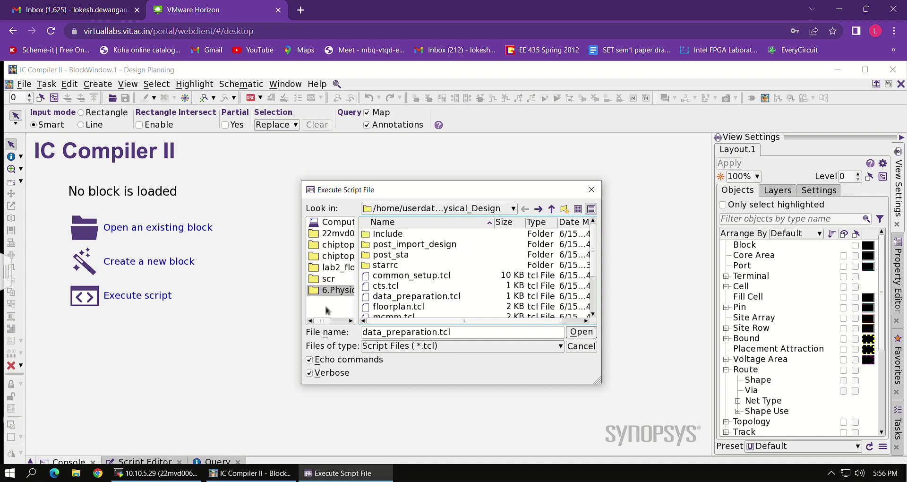
scroll(425, 291, "down", 2)
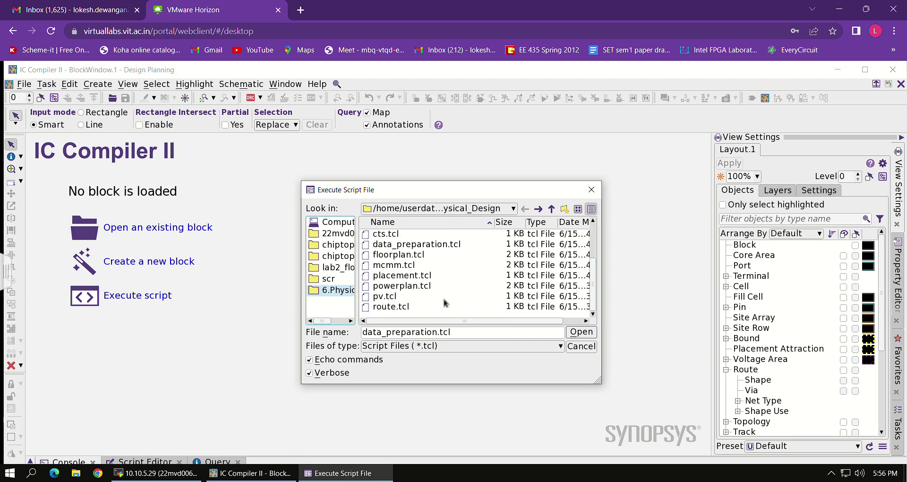
left_click(432, 244)
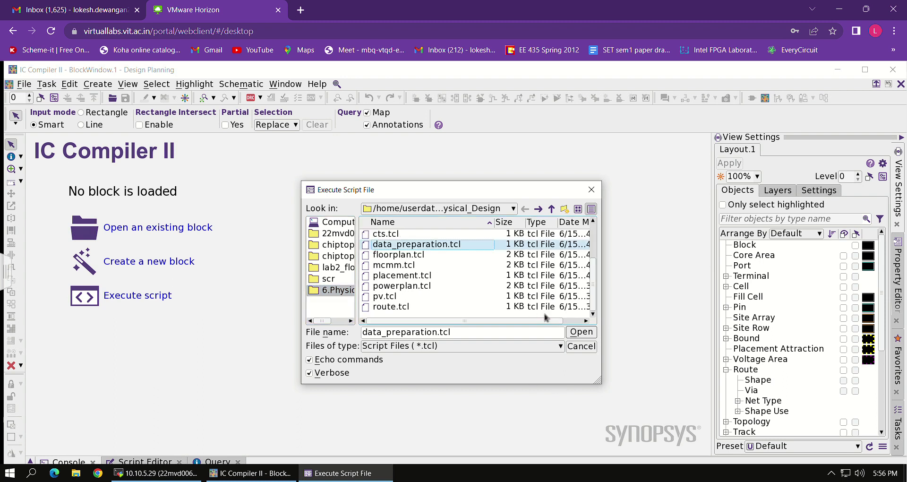
left_click(586, 335)
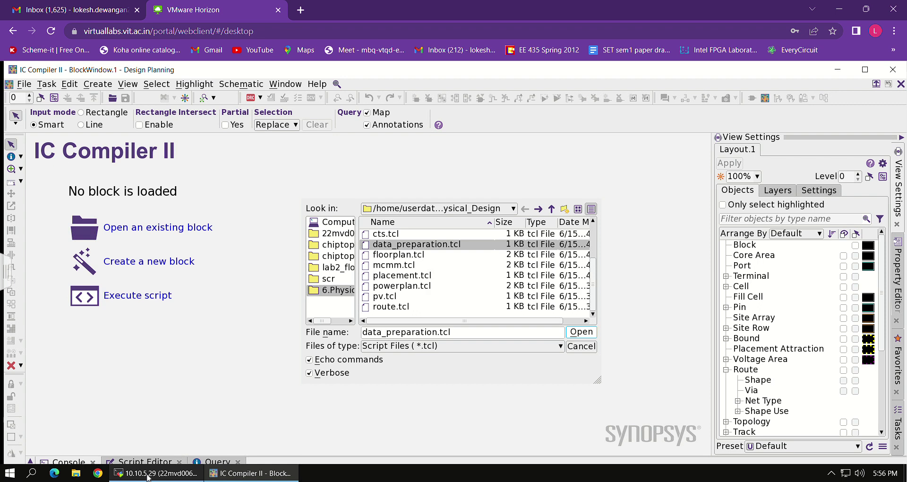
Switch to the MobaXterm terminal, check the progress of the running data preparation script, and minimize the terminal window
left_click(149, 475)
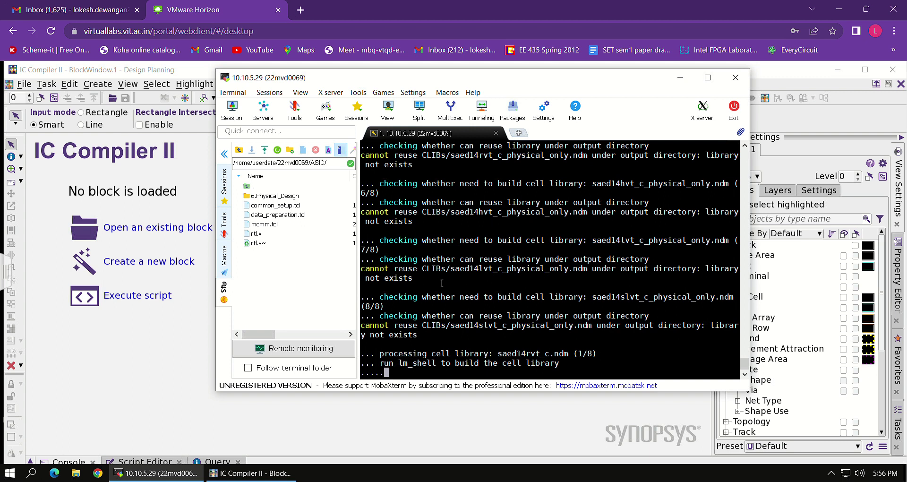
left_click(707, 78)
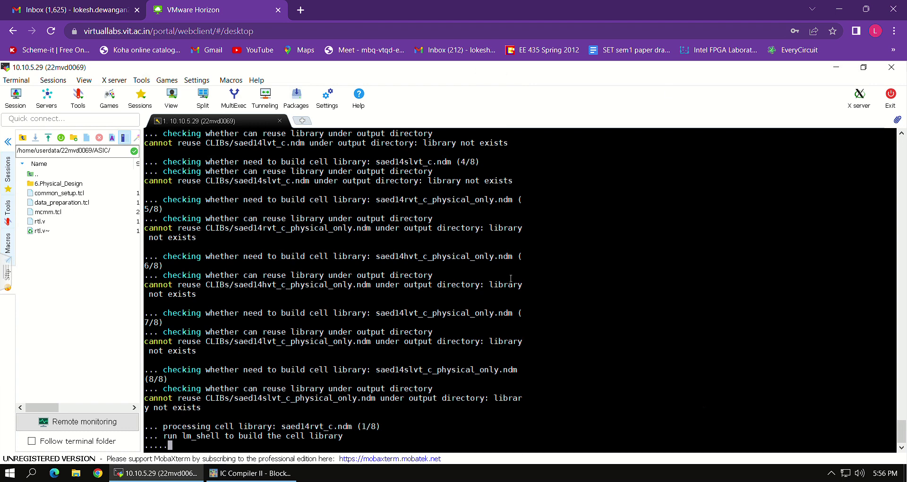
double_click(707, 71)
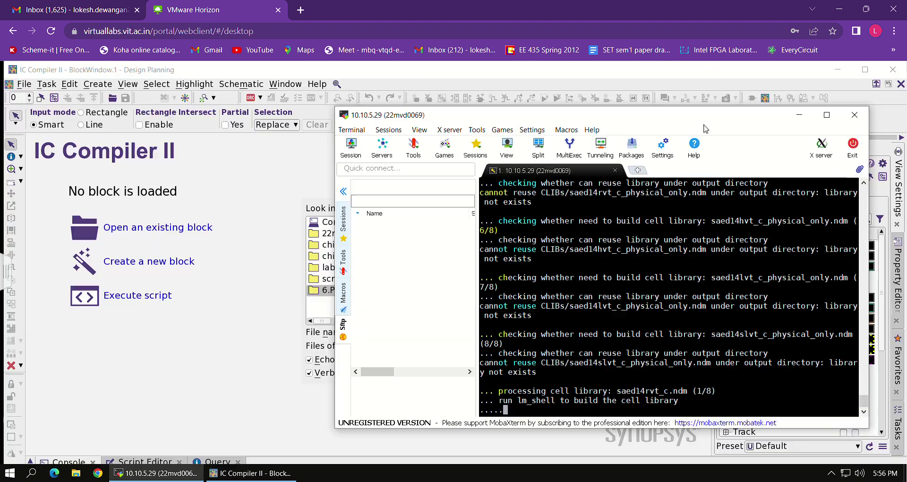
left_click(799, 116)
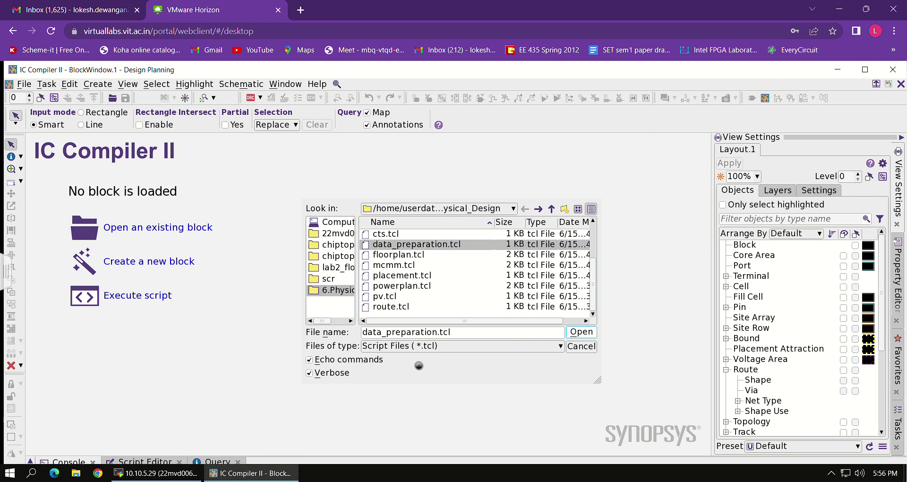
Restore the MobaXterm terminal window, move it toward the upper-left of the desktop and widen it
left_click(157, 475)
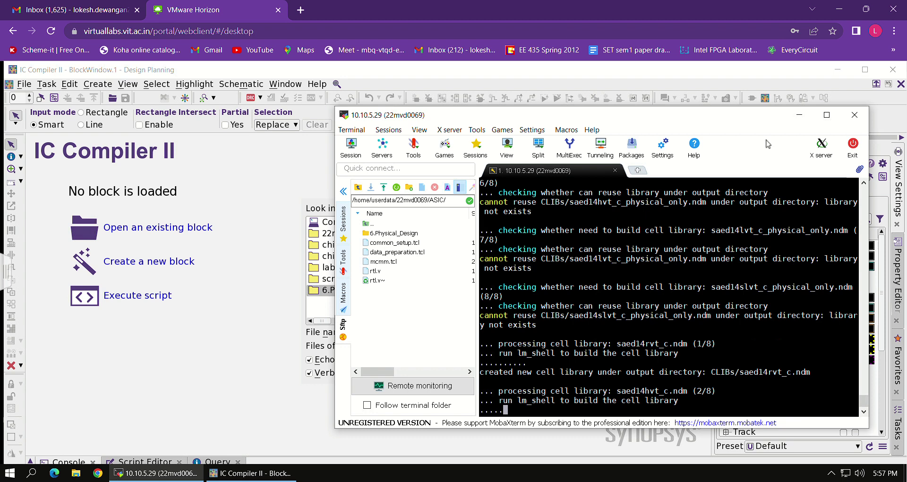
left_click_drag(676, 119, 419, 72)
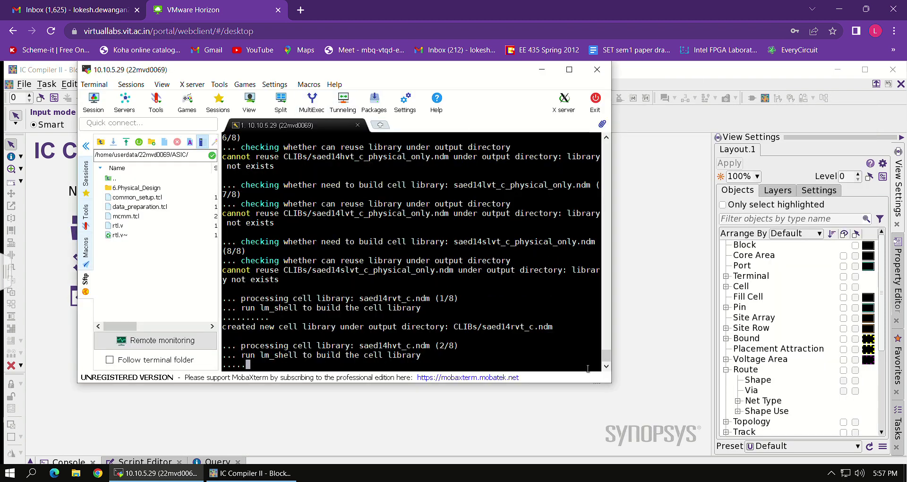
left_click_drag(617, 383, 791, 383)
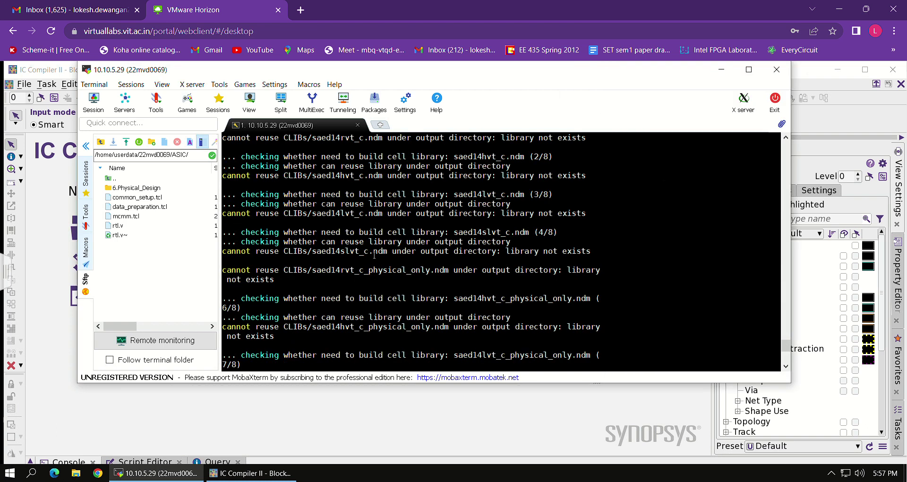
Examine the technology and cell library messages in the terminal log and the files in the ASIC folder
scroll(374, 258, "up", 20)
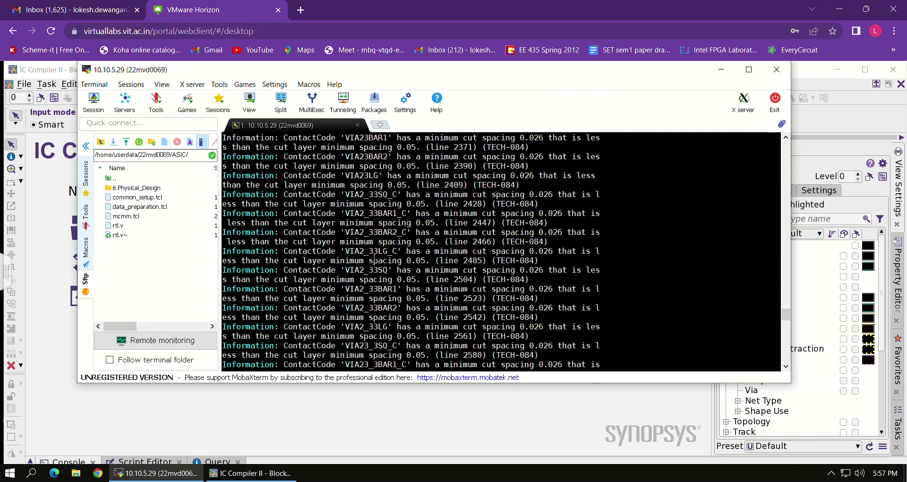
scroll(372, 257, "down", 16)
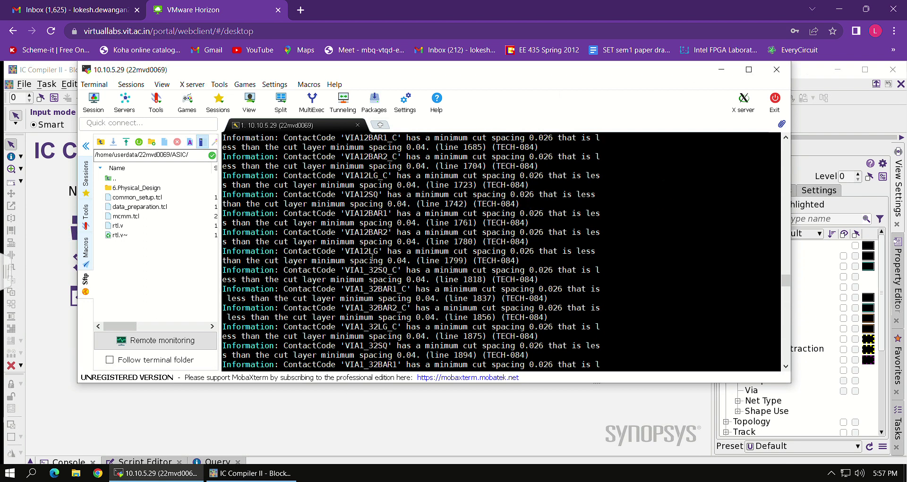
scroll(366, 268, "down", 10)
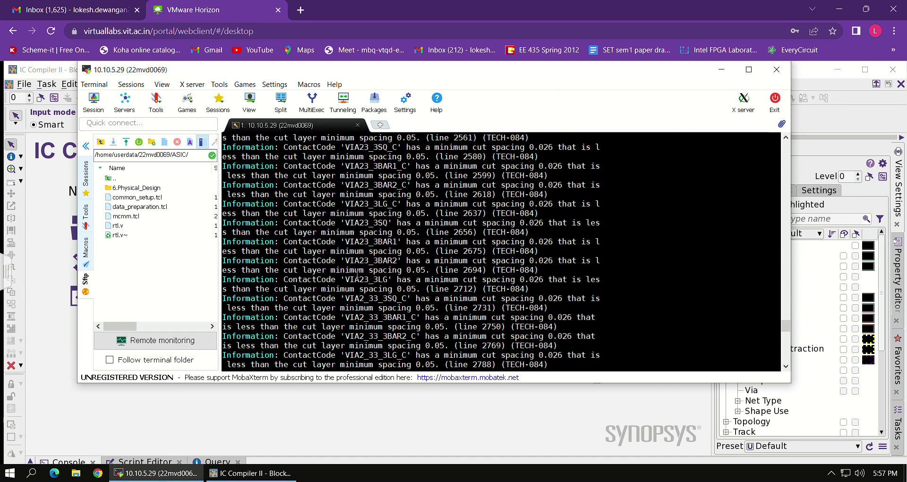
scroll(311, 283, "down", 2)
scroll(197, 265, "down", 2)
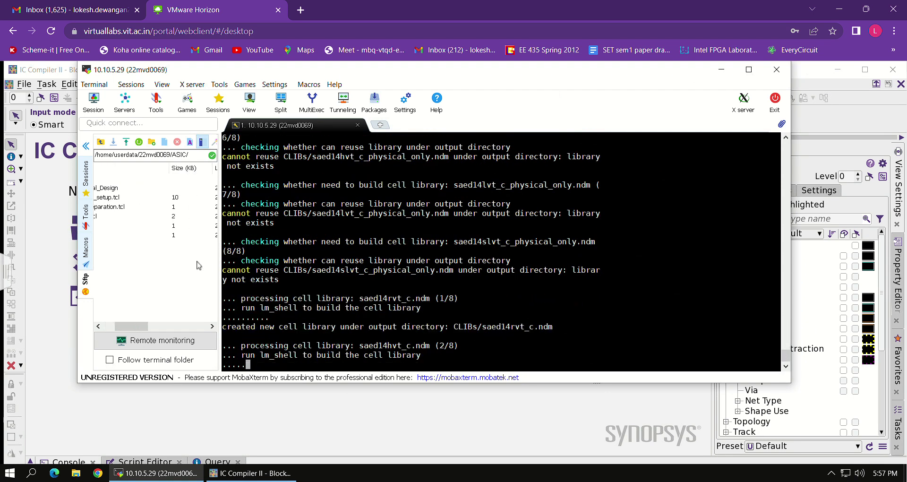
scroll(163, 222, "up", 1)
scroll(134, 297, "left", 2)
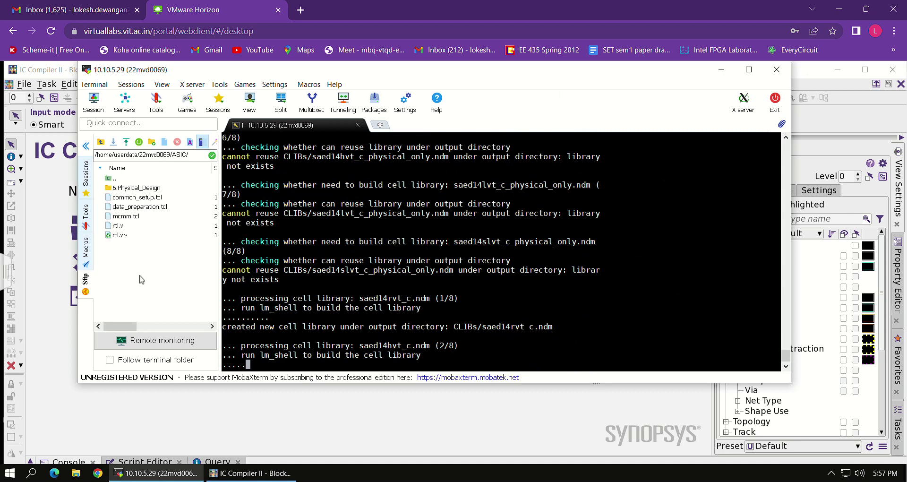
Open data_preparation.tcl from the ASIC folder in Notepad and move its window clear of the remote file list
left_click(137, 208)
double_click(137, 207)
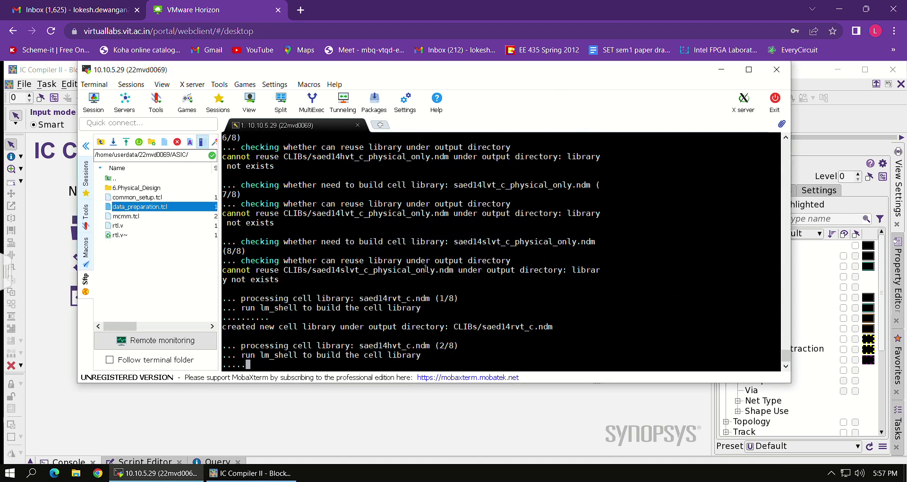
left_click(399, 211)
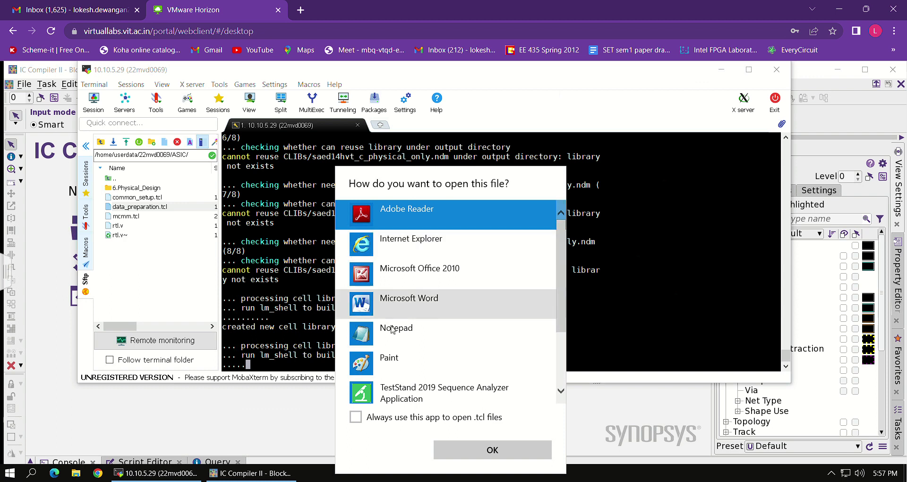
double_click(443, 321)
left_click_drag(316, 116, 359, 107)
left_click(328, 173)
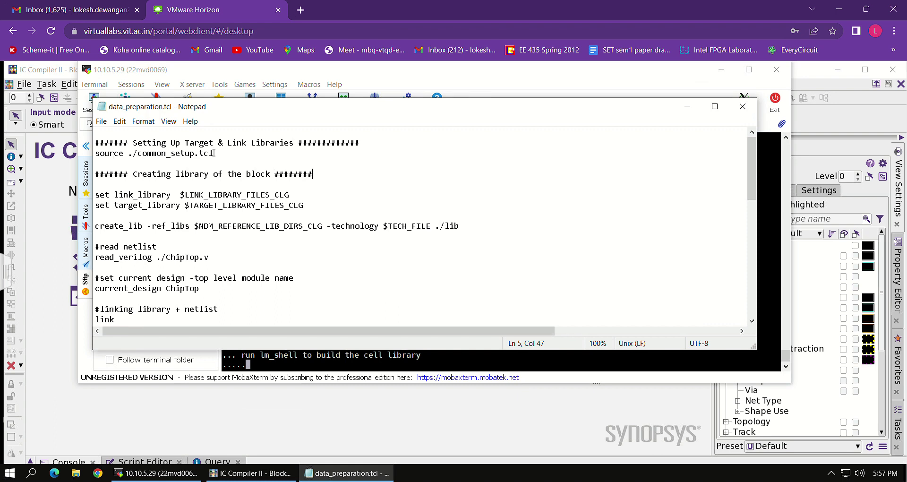
left_click_drag(228, 109, 432, 113)
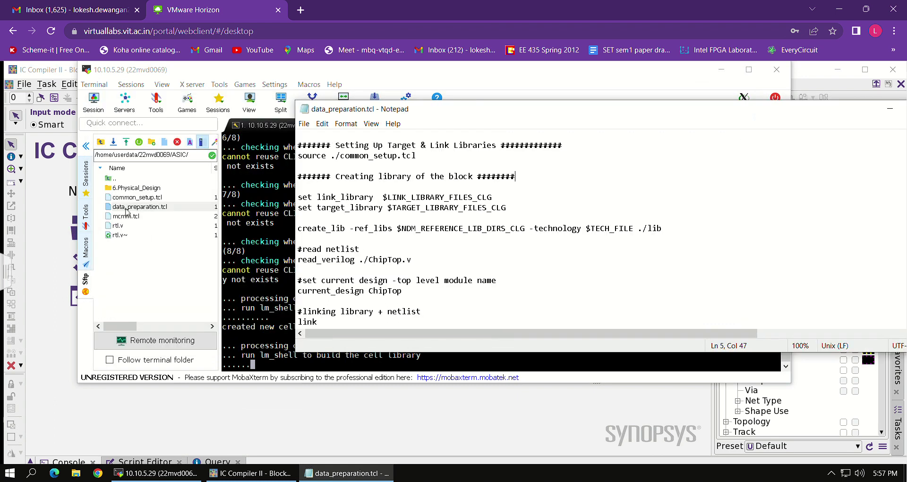
Open common_setup.tcl from the ASIC folder in Notepad and enlarge its window to show more of the script
double_click(138, 199)
double_click(423, 199)
scroll(245, 280, "down", 1)
scroll(245, 280, "up", 4)
left_click_drag(712, 358, 827, 456)
left_click(372, 235)
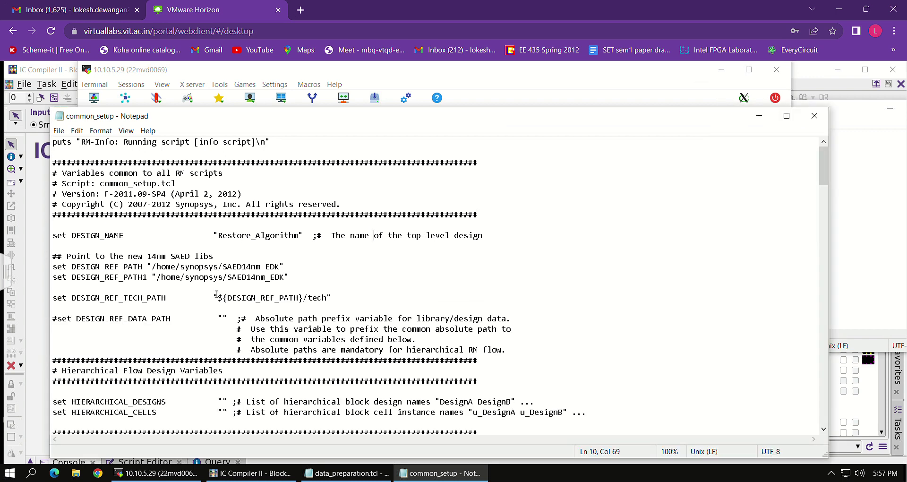
Examine the opening puts line, DESIGN_NAME and DESIGN_REF_PATH definitions in the common_setup script
left_click_drag(62, 267, 275, 267)
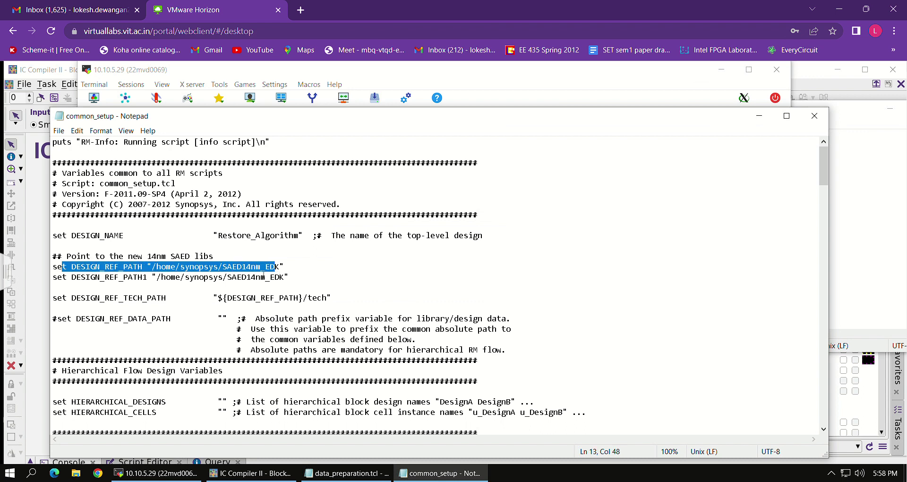
left_click_drag(53, 235, 125, 235)
left_click(124, 256)
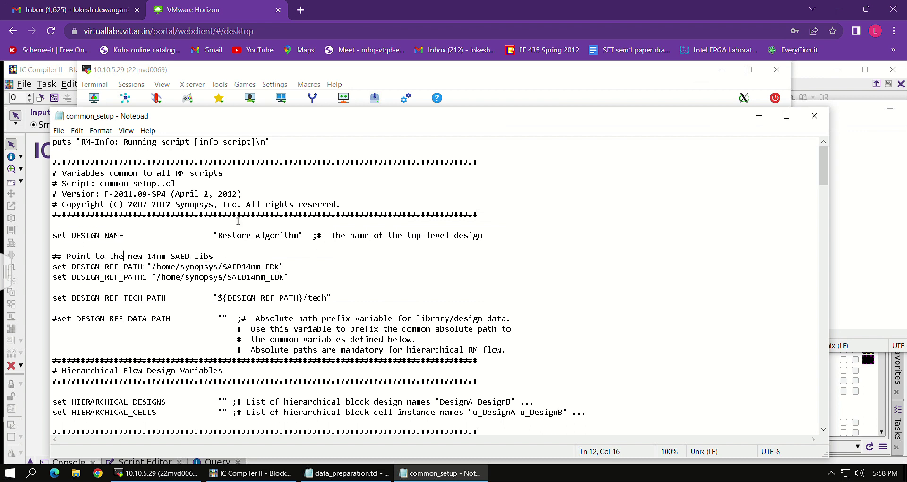
left_click_drag(271, 141, 54, 153)
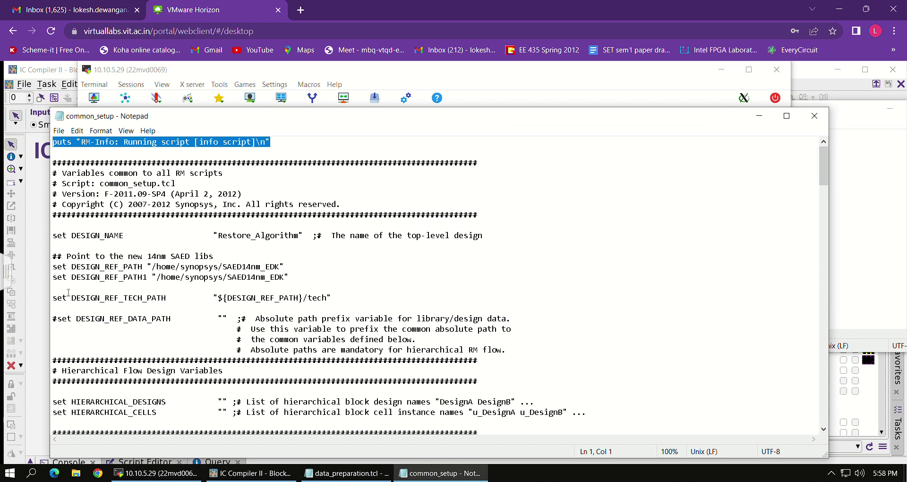
left_click_drag(53, 267, 288, 266)
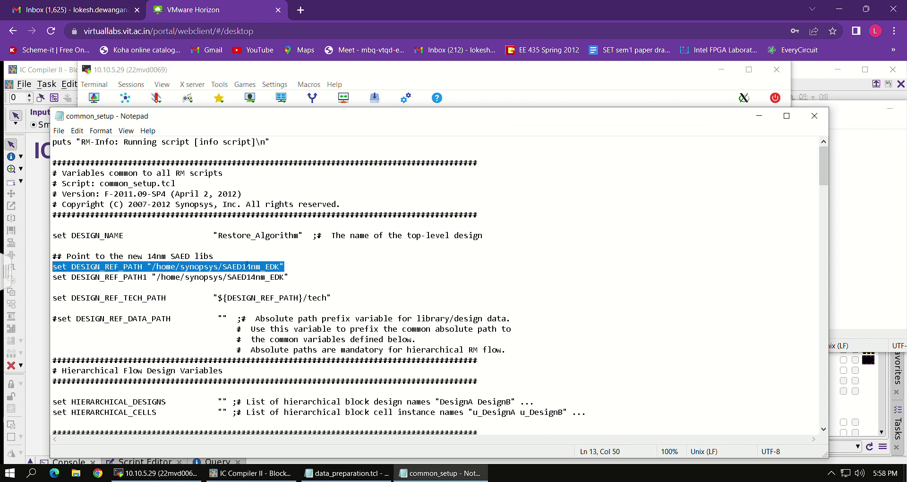
key("Up")
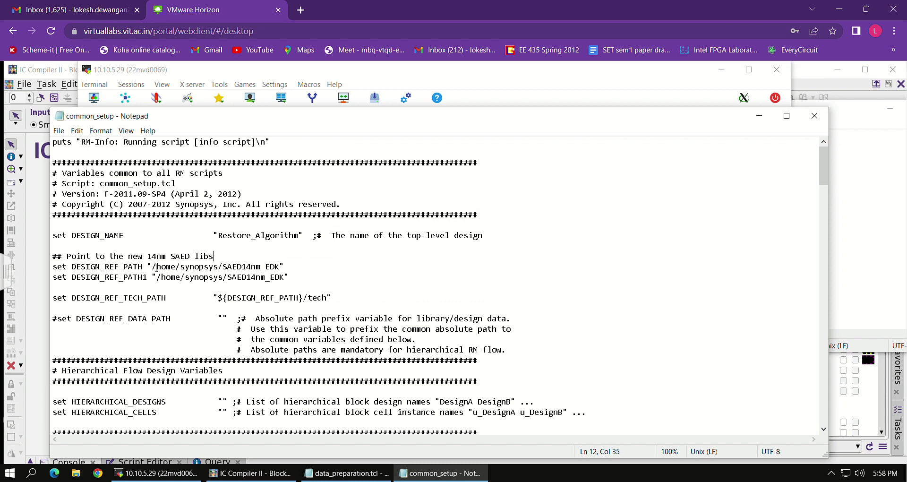
Examine the DESIGN_REF_PATH, DESIGN_REF_TECH_PATH, hierarchical design and ADDITIONAL_SEARCH_PATH definitions in the common_setup script
left_click_drag(148, 267, 294, 268)
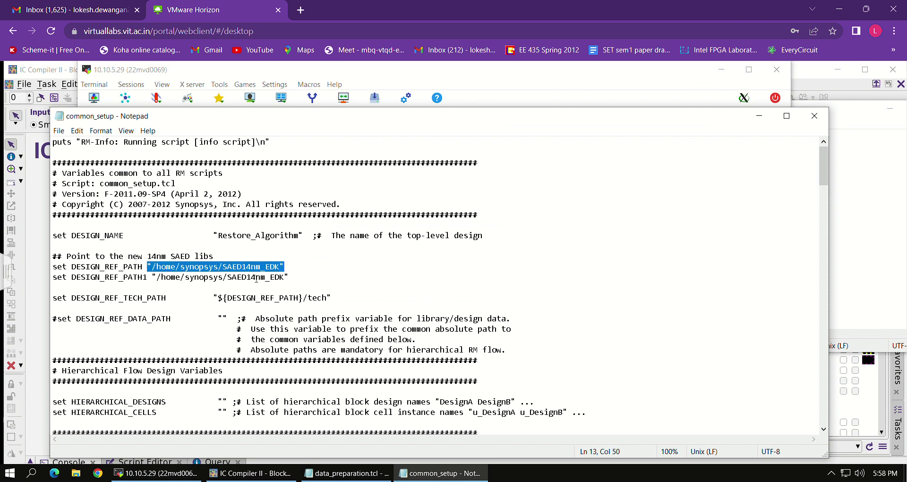
left_click(87, 287)
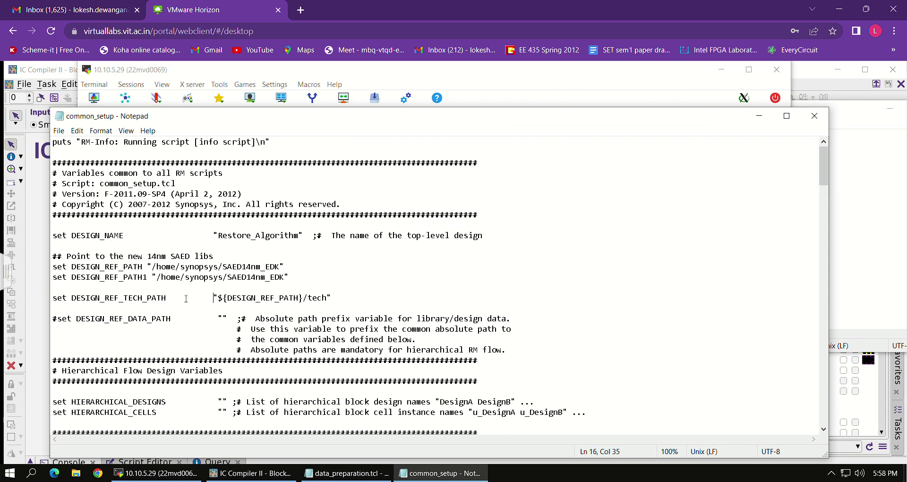
scroll(224, 334, "down", 2)
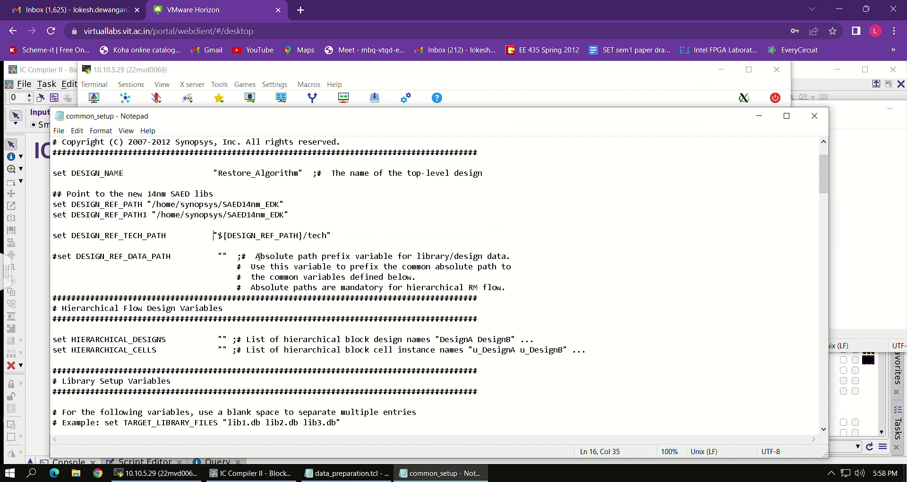
scroll(185, 261, "down", 3)
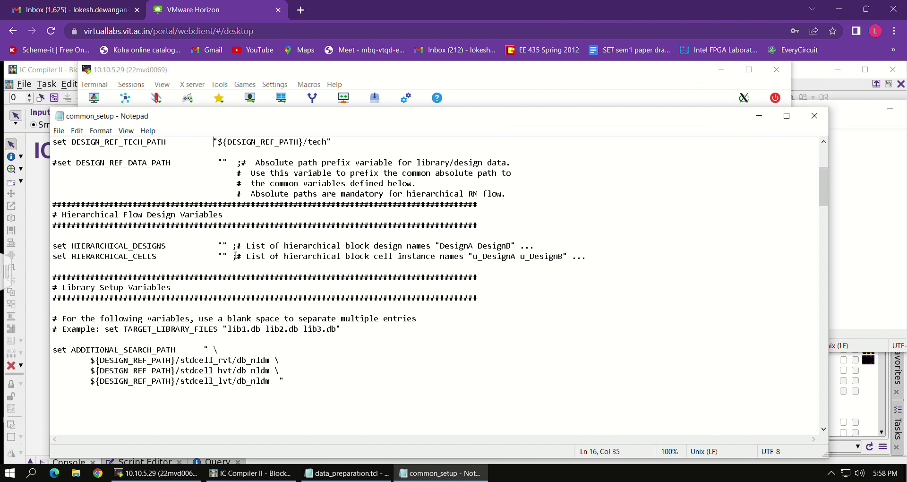
scroll(168, 353, "down", 2)
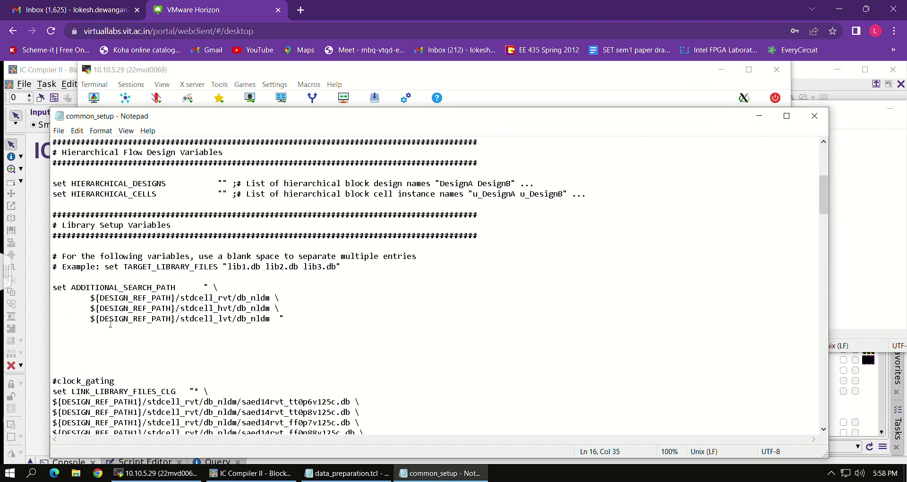
scroll(155, 357, "down", 1)
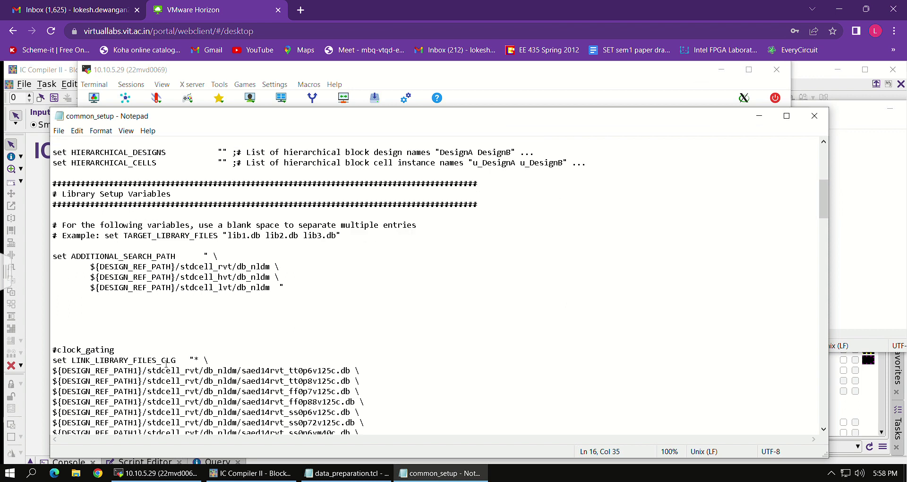
scroll(167, 357, "down", 1)
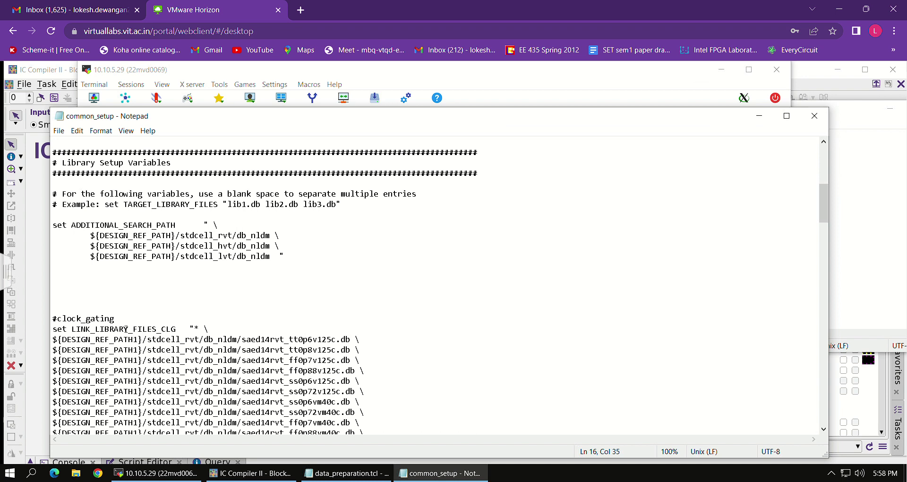
Read through the clock-gating LINK_LIBRARY_FILES_CLG and TARGET_LIBRARY_FILES_CLG lists in the common_setup script
scroll(101, 321, "down", 1)
scroll(211, 347, "down", 2)
scroll(247, 336, "down", 10)
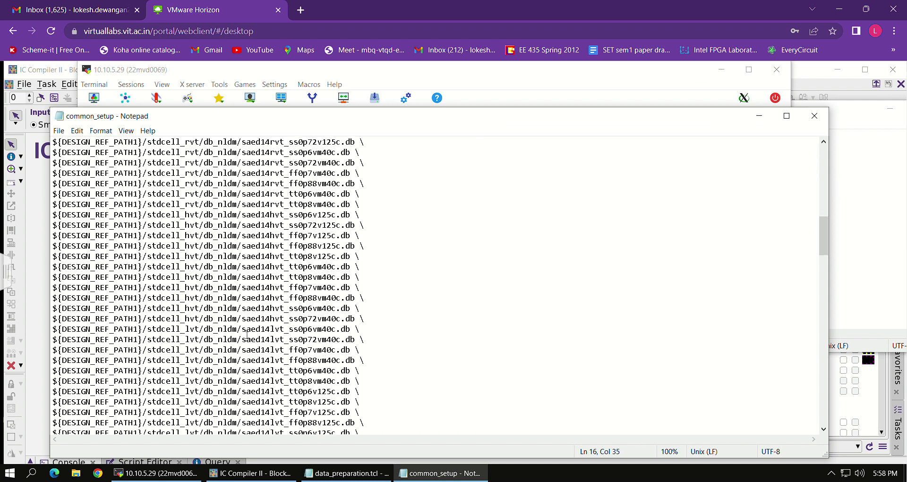
scroll(247, 334, "down", 6)
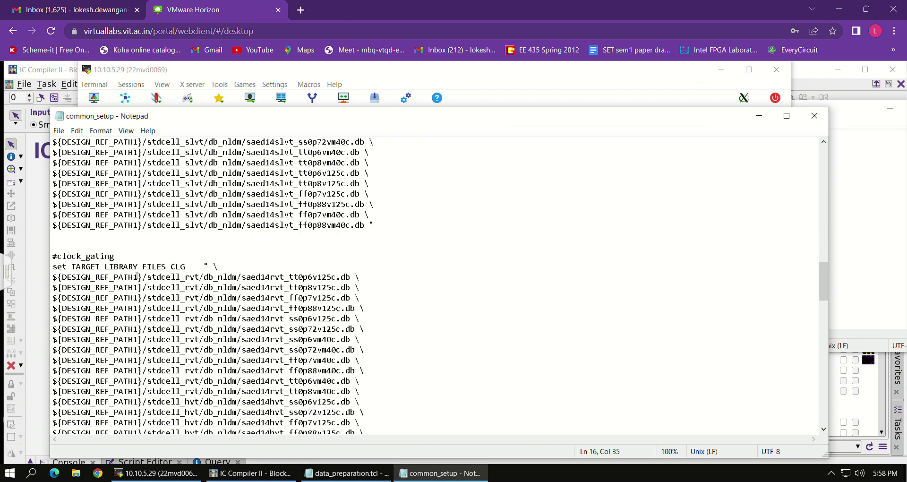
scroll(180, 330, "down", 4)
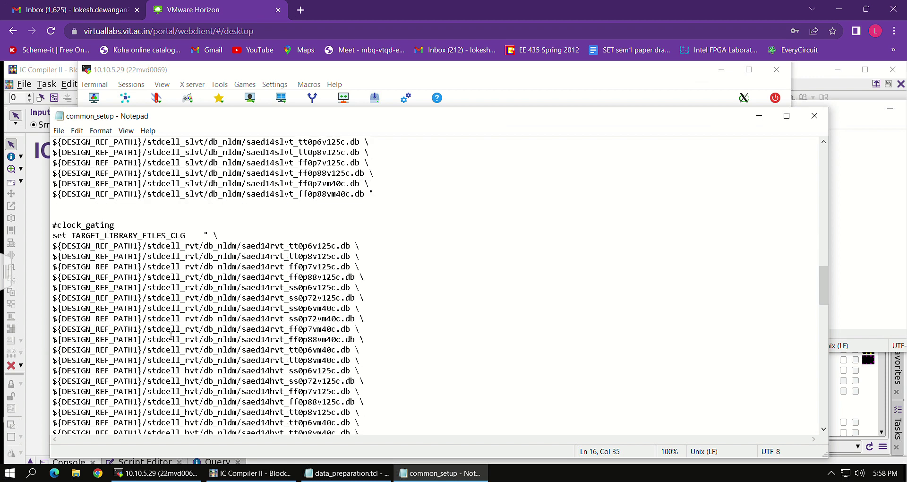
scroll(174, 333, "up", 1)
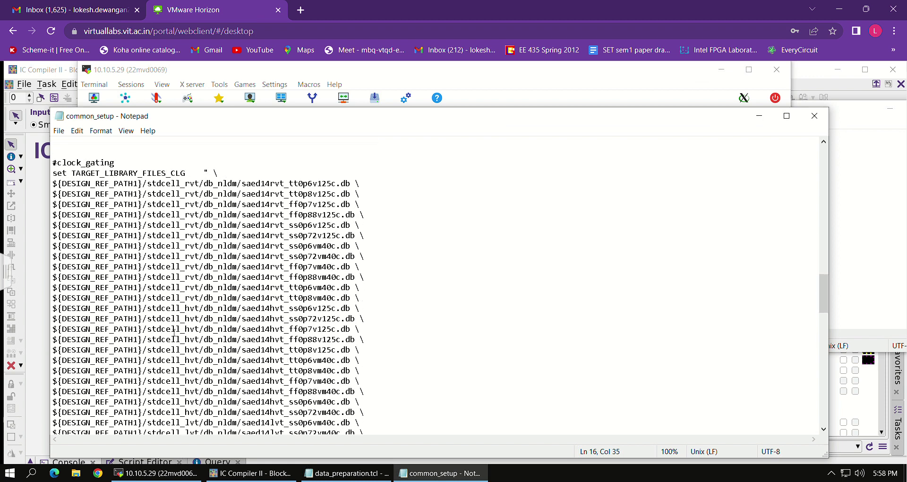
scroll(193, 266, "down", 14)
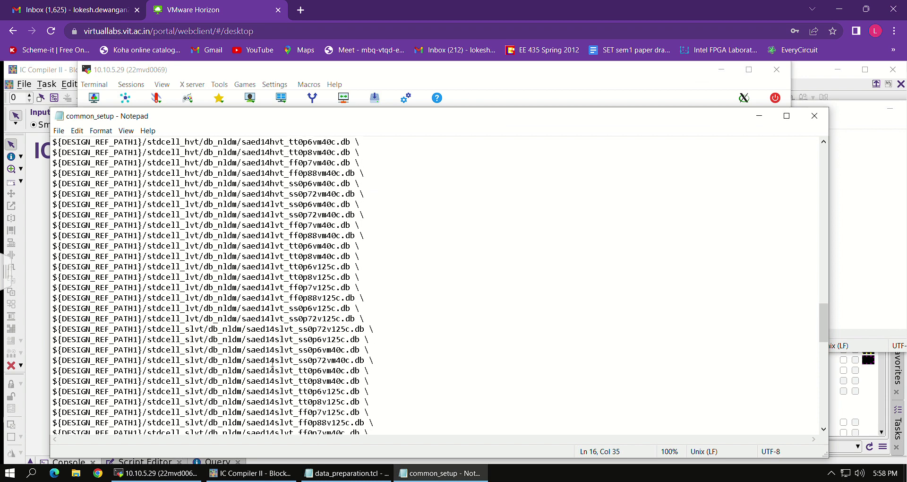
Examine the NDM reference libraries, technology and TLUplus files, power nets and routing layers through the end of the common_setup script
scroll(272, 363, "down", 3)
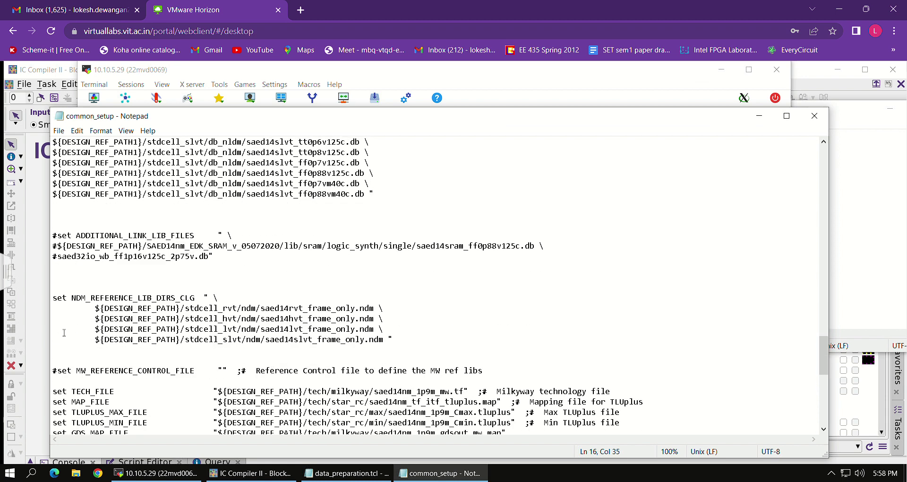
scroll(261, 340, "down", 4)
scroll(261, 340, "down", 6)
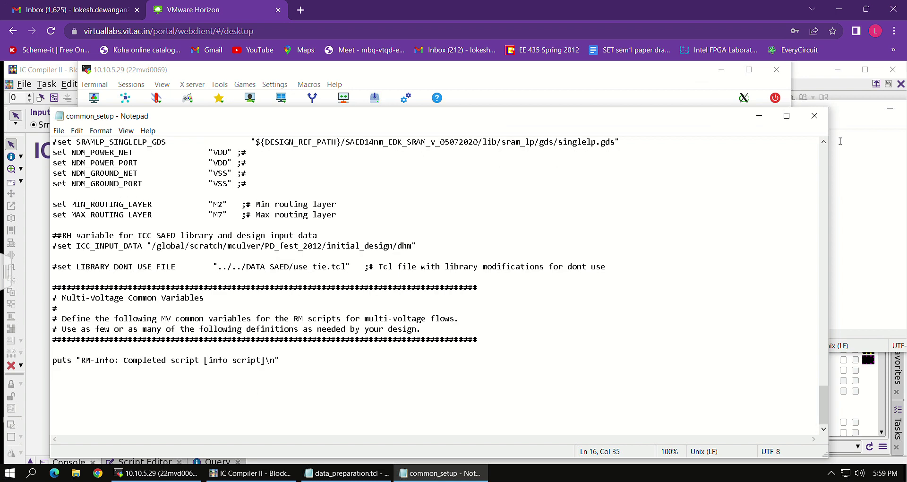
Minimize common_setup, bring the data_preparation script forward and examine its link_library and target_library settings
left_click(759, 116)
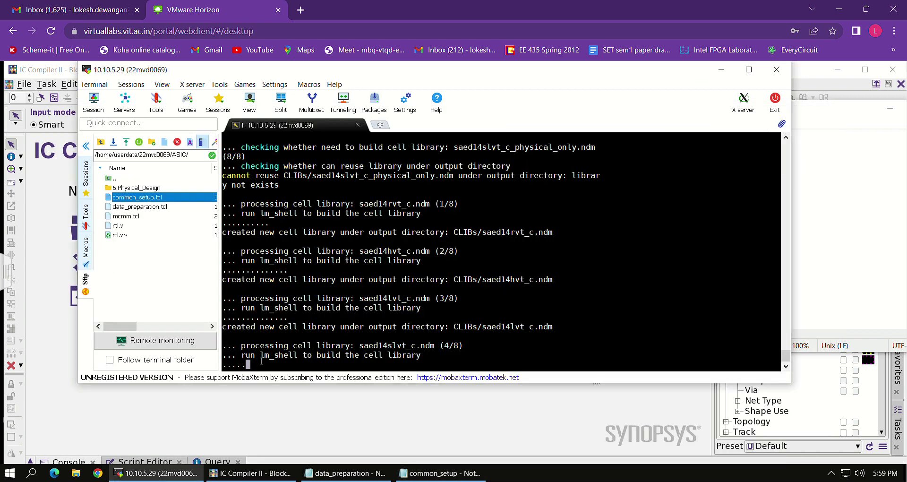
left_click(349, 473)
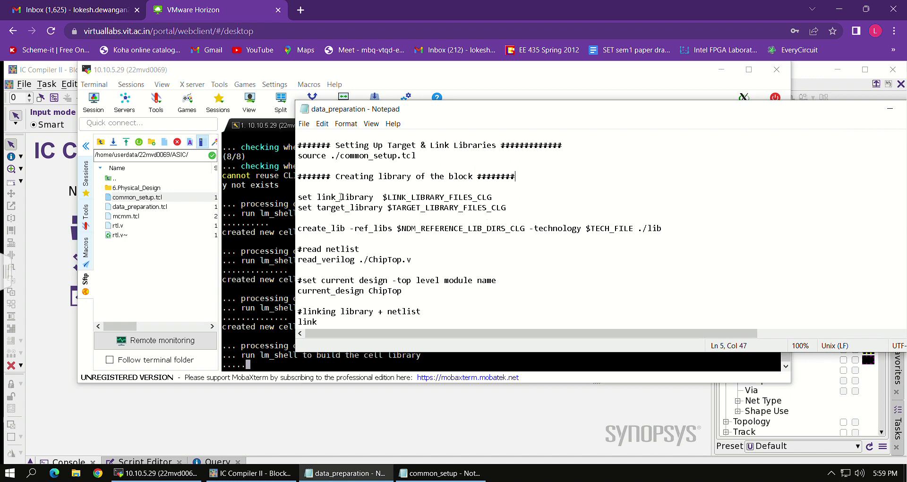
left_click_drag(312, 200, 376, 203)
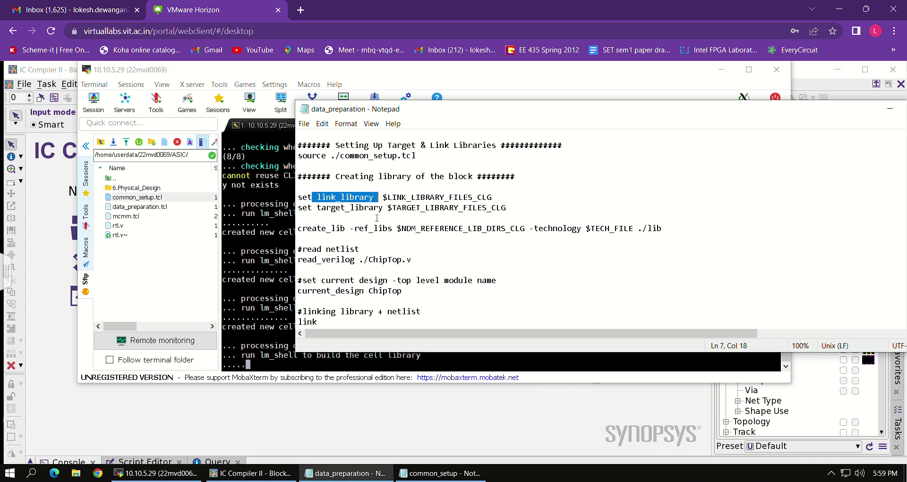
left_click(332, 215)
left_click(315, 210)
left_click(320, 209)
key("shift+Right")
key("shift+Right")
key("shift+Right")
key("shift+Right")
key("shift+Right")
key("shift+Right")
key("shift+Right")
key("shift+Right")
key("shift+Right")
key("shift+Right")
key("shift+Right")
key("shift+Right")
key("shift+Right")
key("shift+Right")
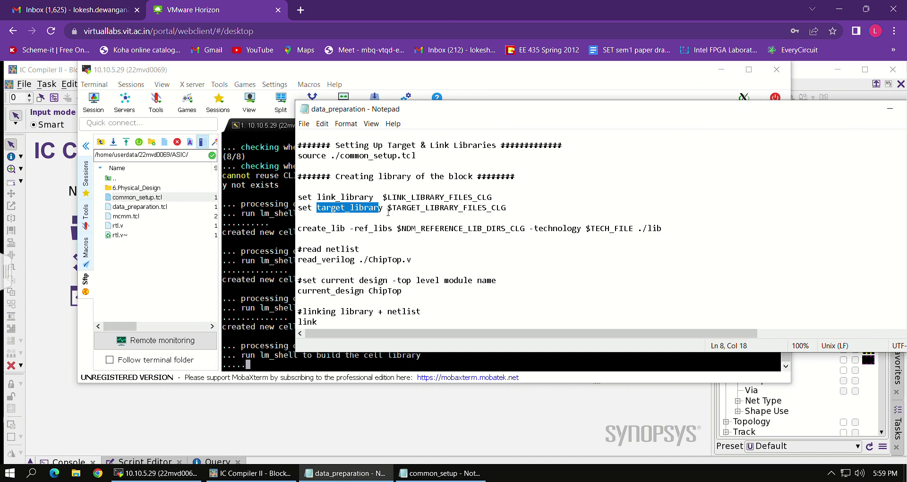
left_click(351, 218)
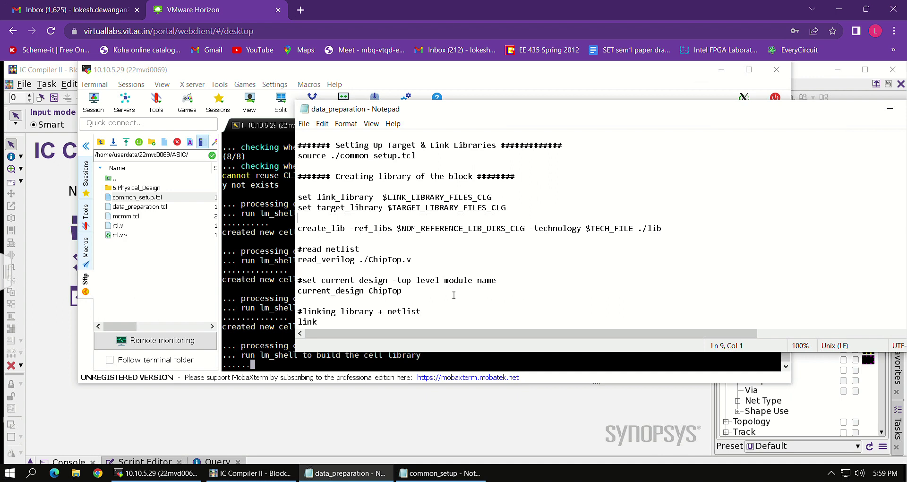
Examine the create_lib command with its $TECH_FILE argument and the library setup block above it in data_preparation
left_click_drag(671, 232, 546, 233)
left_click(630, 234)
left_click(633, 232)
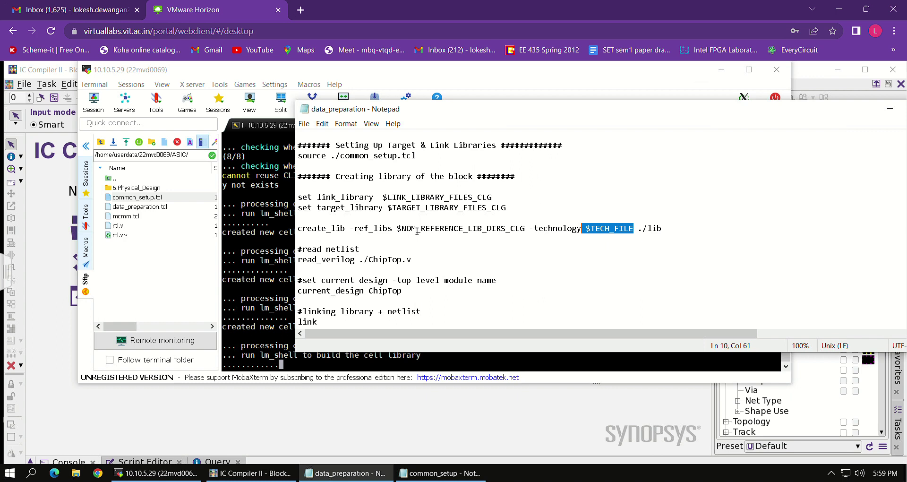
left_click_drag(693, 231, 300, 136)
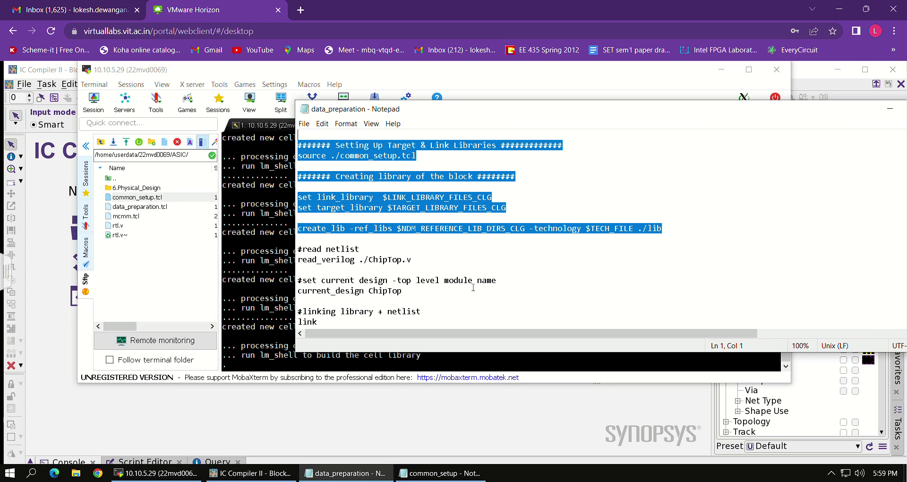
left_click(368, 242)
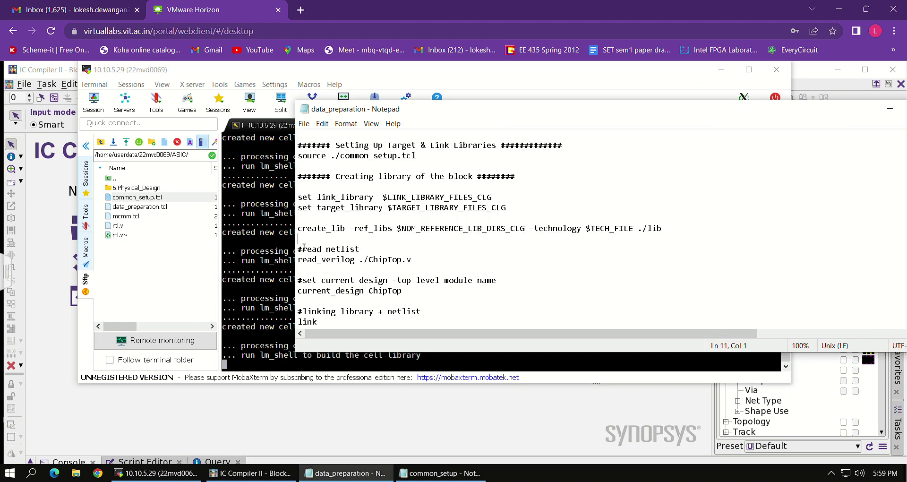
Review the read_verilog netlist command and the current_design top-level module setting in the data_preparation script
mouse_move(303, 248)
left_mouse_down()
mouse_move(418, 260)
mouse_move(349, 260)
mouse_move(297, 239)
left_mouse_up()
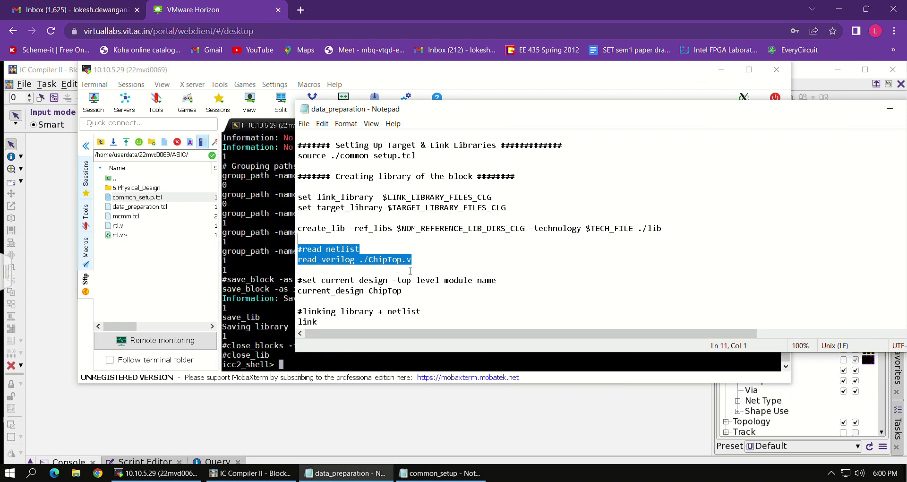
left_click(421, 292)
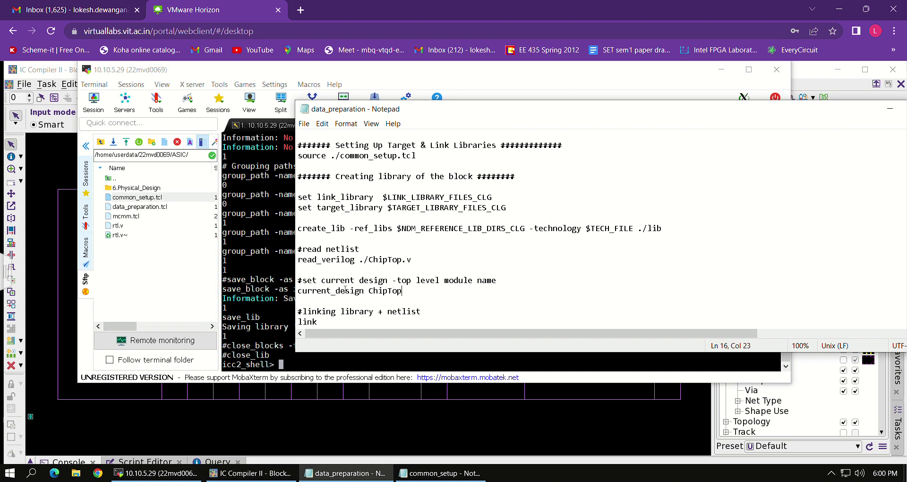
left_click_drag(307, 281, 454, 290)
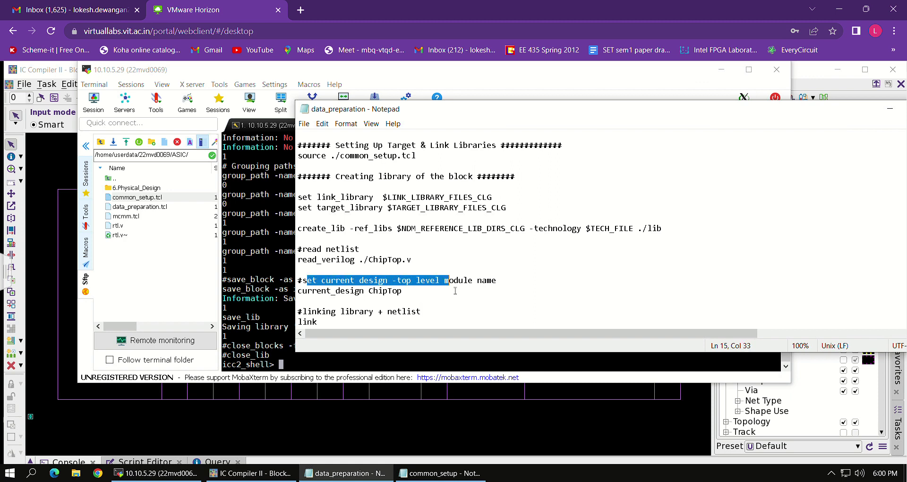
left_click(412, 296)
Review the metal-layer routing directions, TLU+ parasitic files and the line sourcing mcmm.tcl in the data_preparation script
scroll(340, 315, "down", 4)
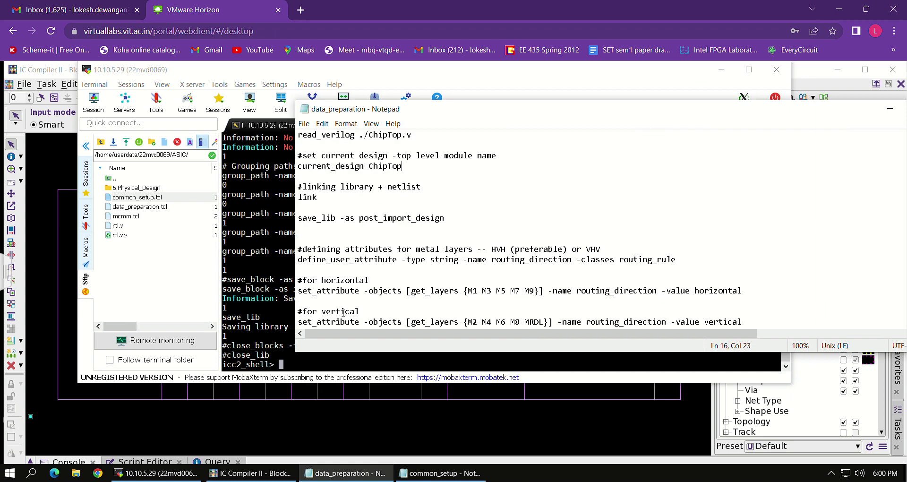
scroll(397, 245, "down", 6)
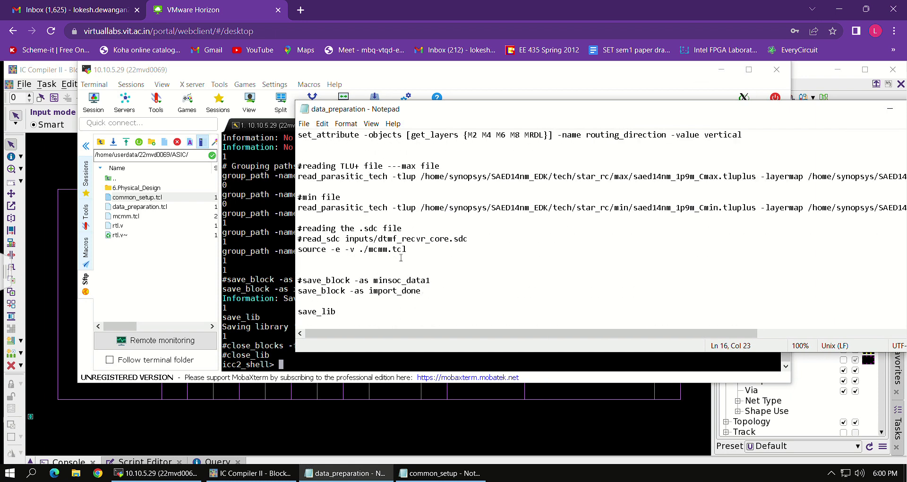
scroll(411, 241, "up", 4)
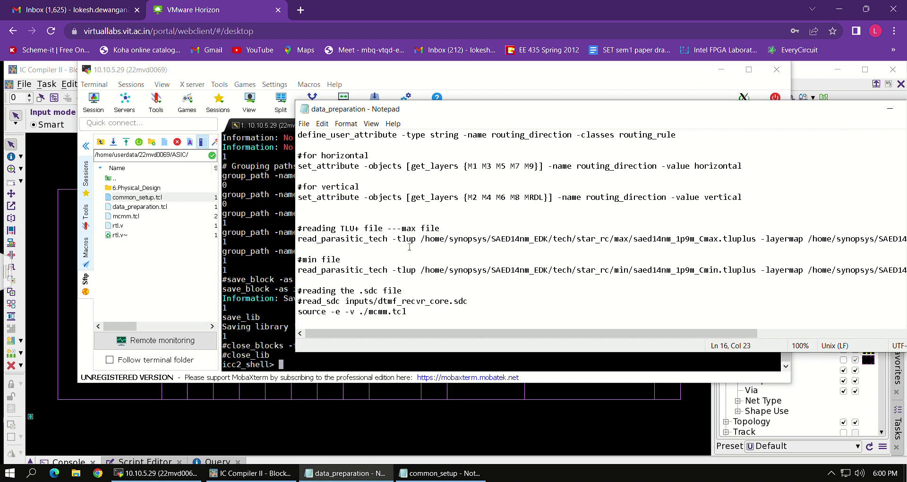
scroll(408, 249, "up", 2)
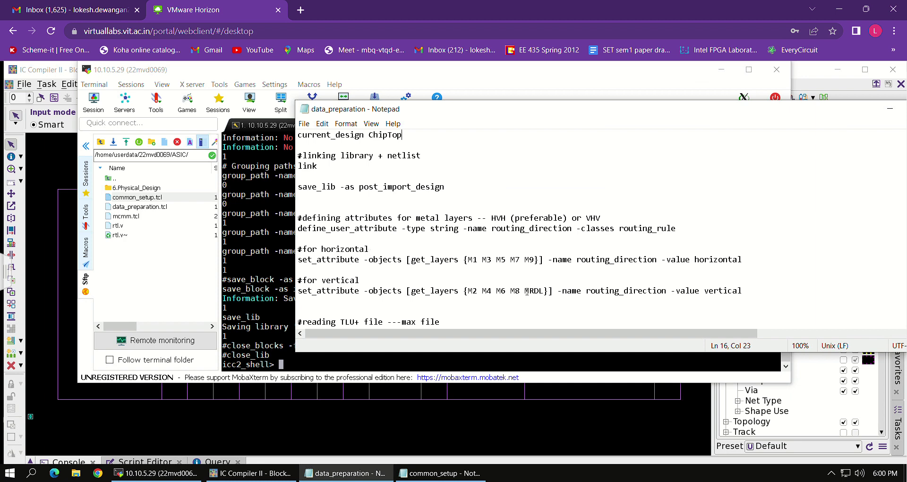
scroll(528, 257, "down", 5)
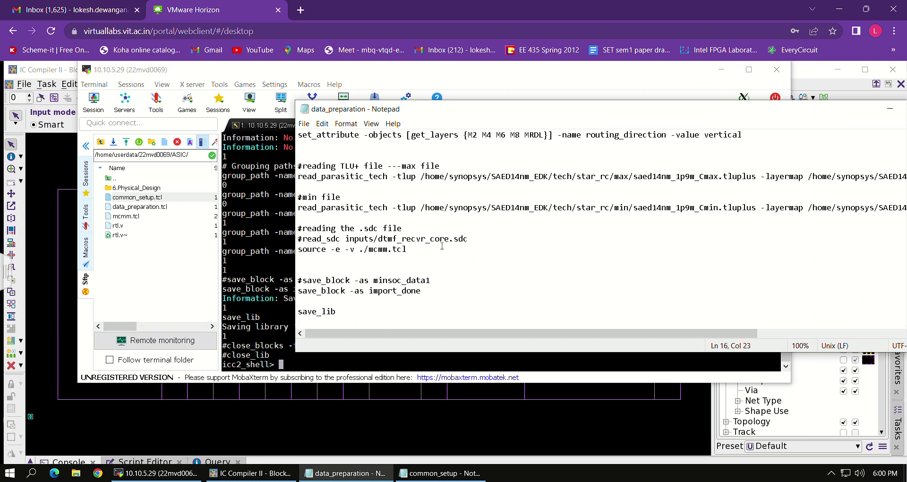
left_click_drag(407, 251, 298, 255)
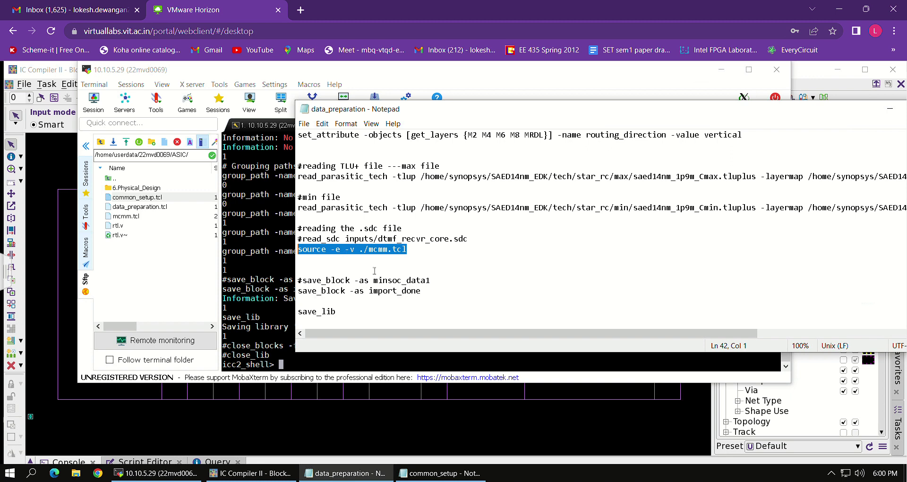
Open the mcmm.tcl script and examine its "./ChipTop.sdc" constraints file setting and the slow and fast corner creation
double_click(137, 217)
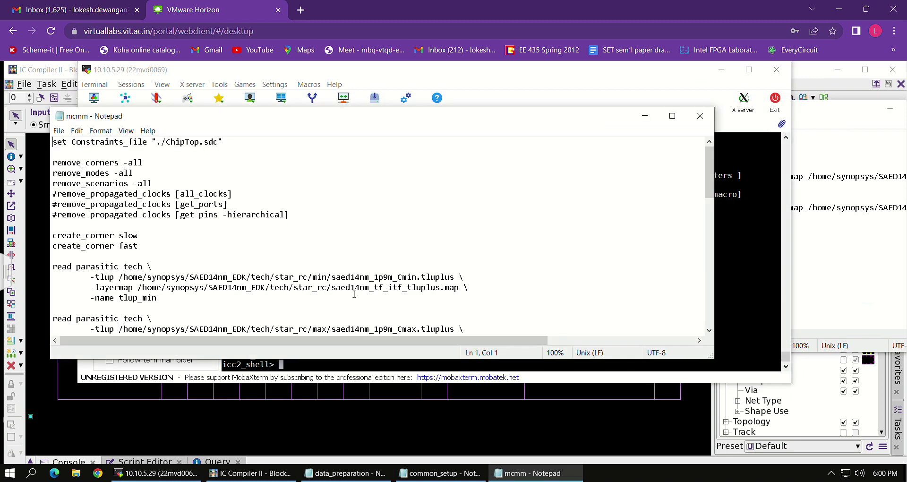
left_click(148, 238)
left_click_drag(223, 142, 152, 142)
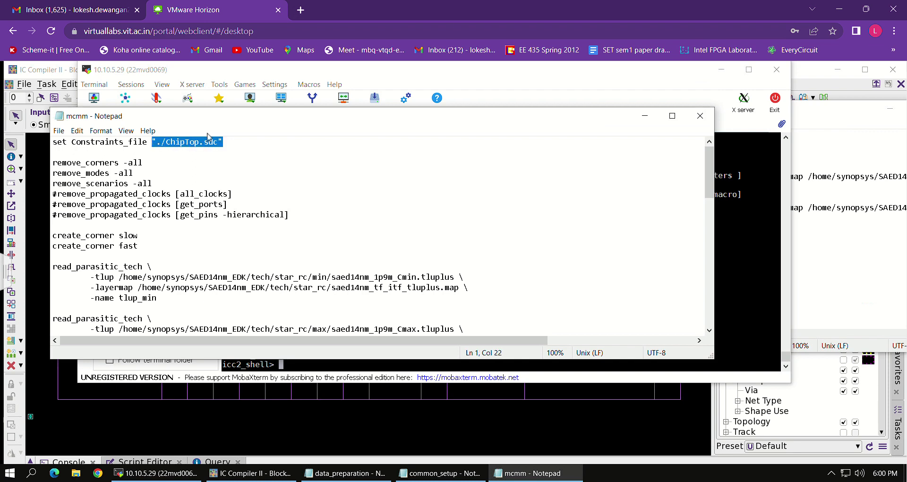
scroll(125, 272, "down", 1)
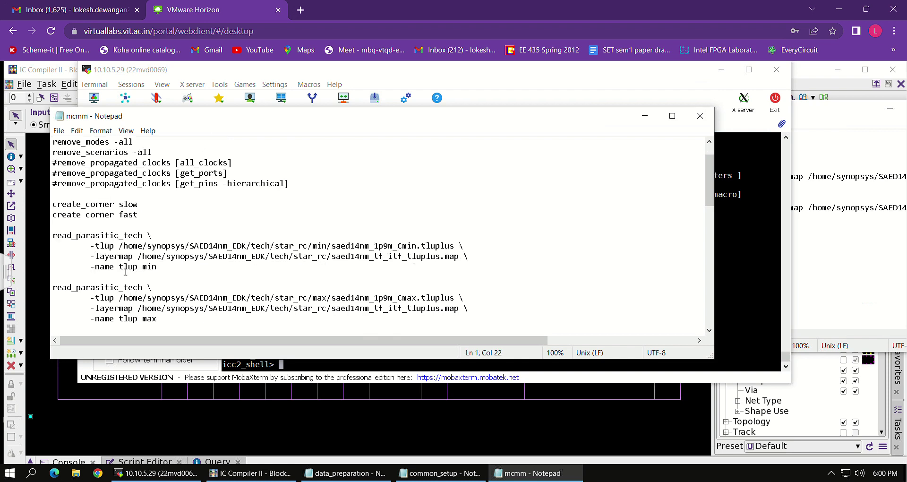
Review the parasitic parameters, func scenarios and group_path commands in the mcmm script, and close it
scroll(126, 272, "down", 3)
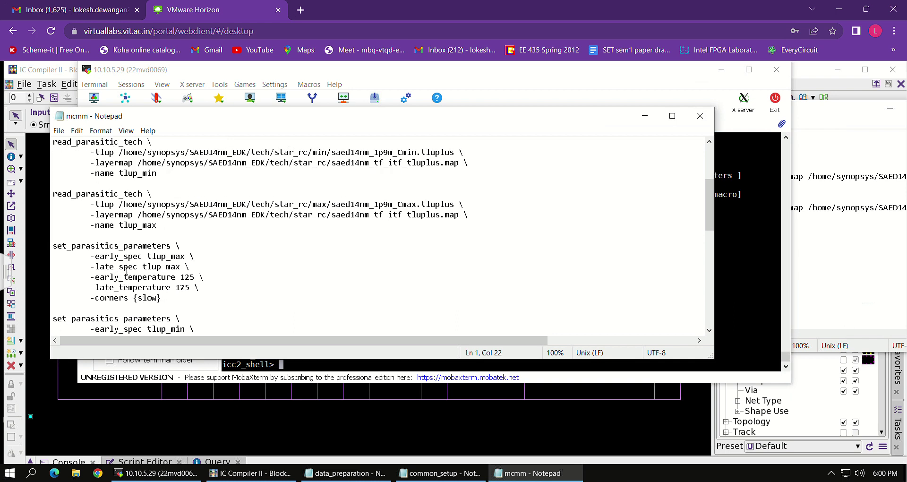
scroll(125, 271, "down", 1)
scroll(126, 271, "down", 1)
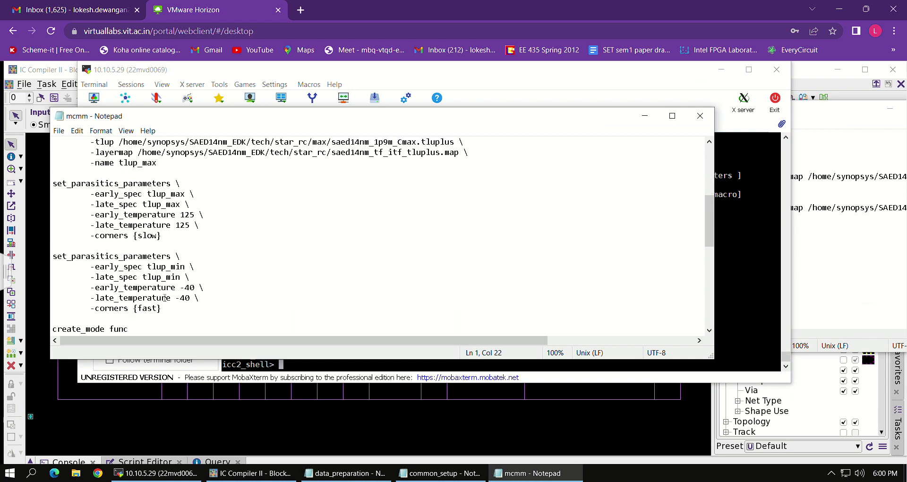
scroll(171, 299, "down", 9)
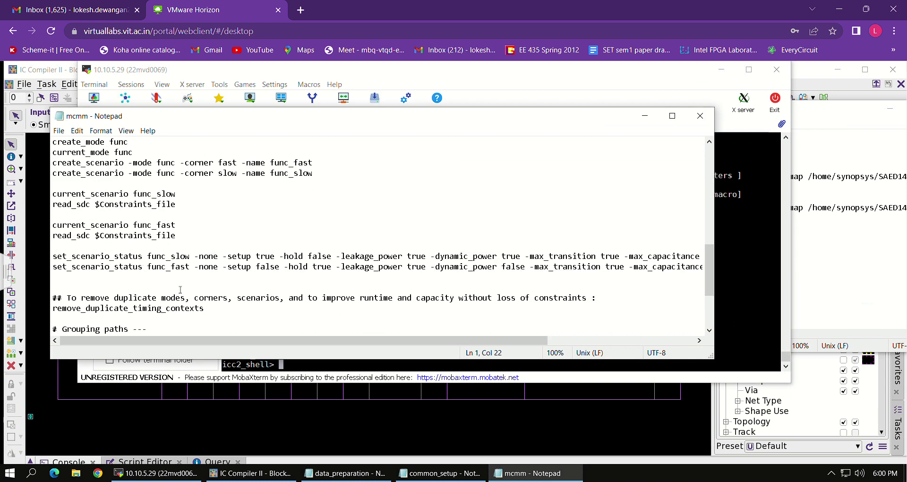
scroll(181, 287, "down", 1)
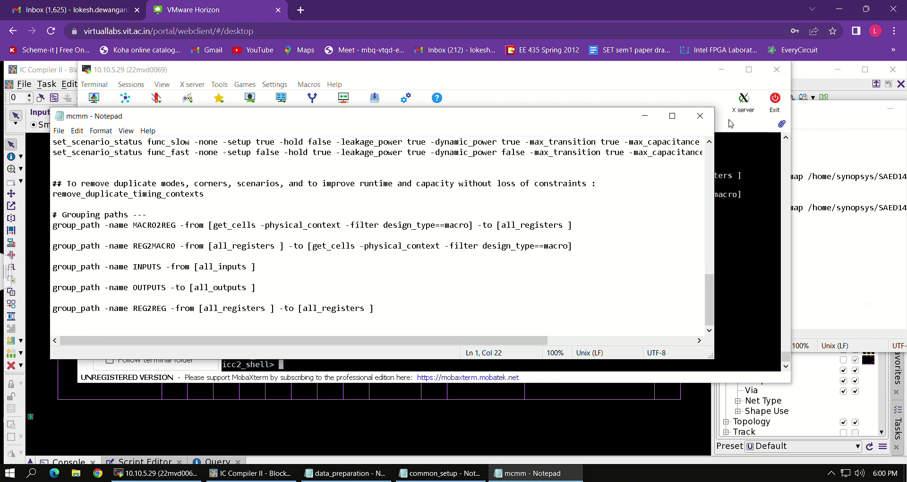
left_click(700, 116)
Minimize the MobaXterm window and close the data_preparation script to expose the IC Compiler II layout
left_click_drag(579, 90, 579, 91)
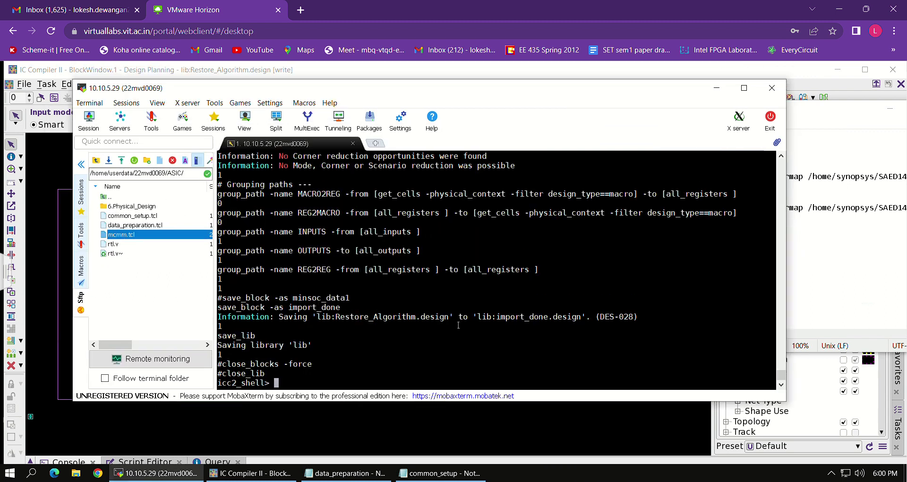
left_click(717, 89)
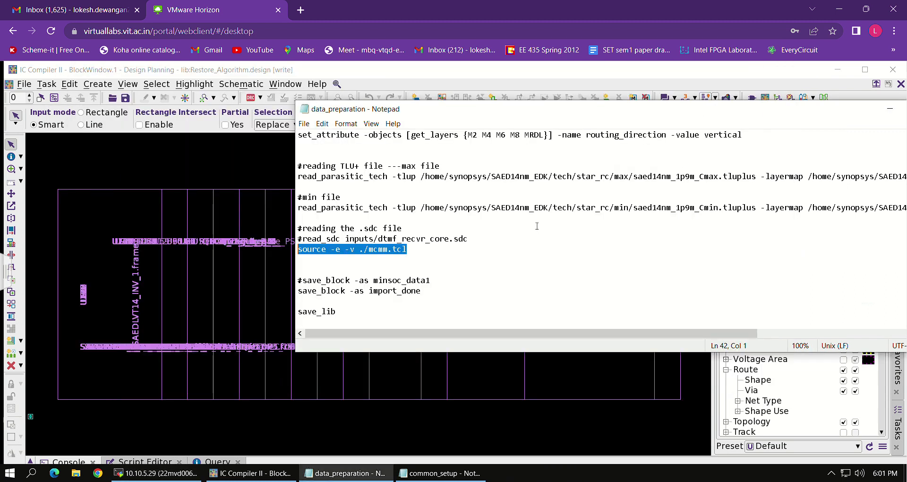
left_click_drag(774, 110, 616, 110)
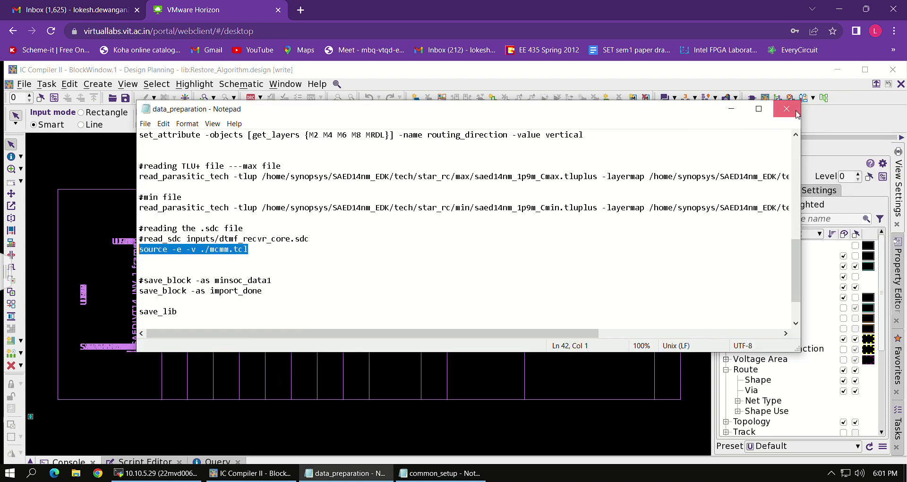
left_click(787, 109)
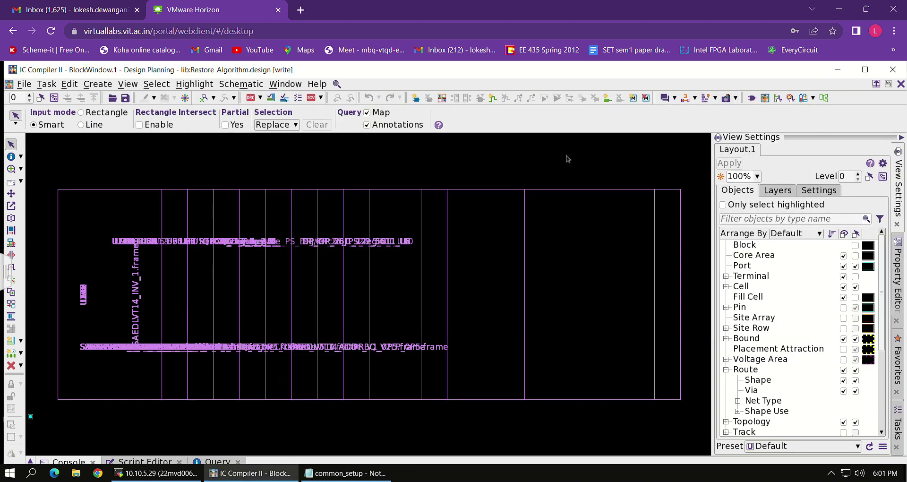
Switch back to MobaXterm and open data_preparation.tcl from the 6.Physical_Design folder
mouse_move(341, 339)
left_click(156, 472)
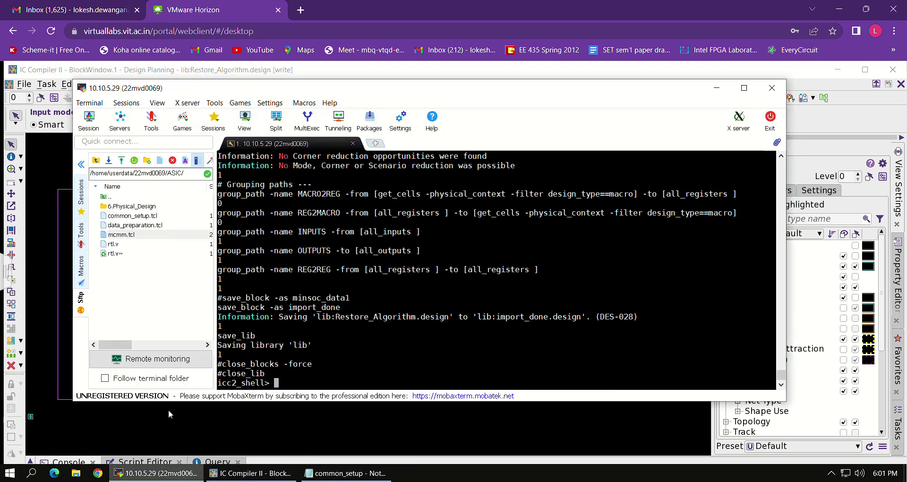
double_click(126, 206)
scroll(148, 314, "down", 10)
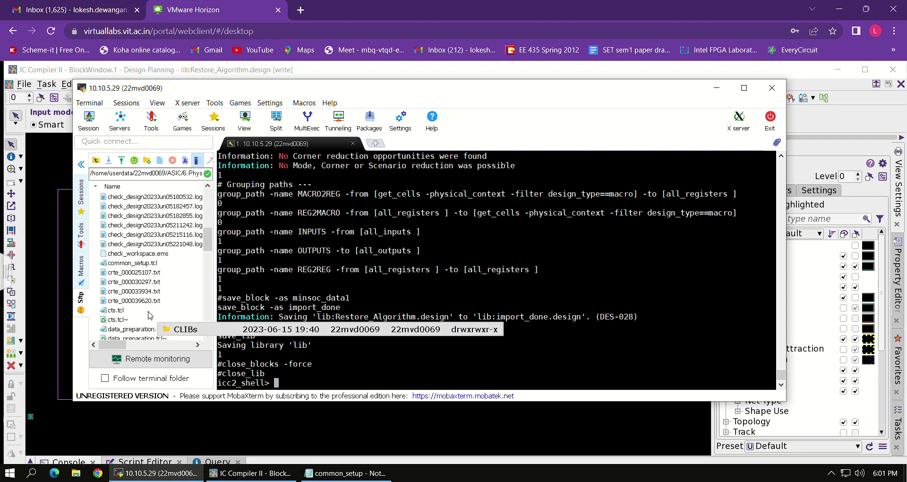
scroll(147, 302, "up", 10)
scroll(151, 239, "up", 3)
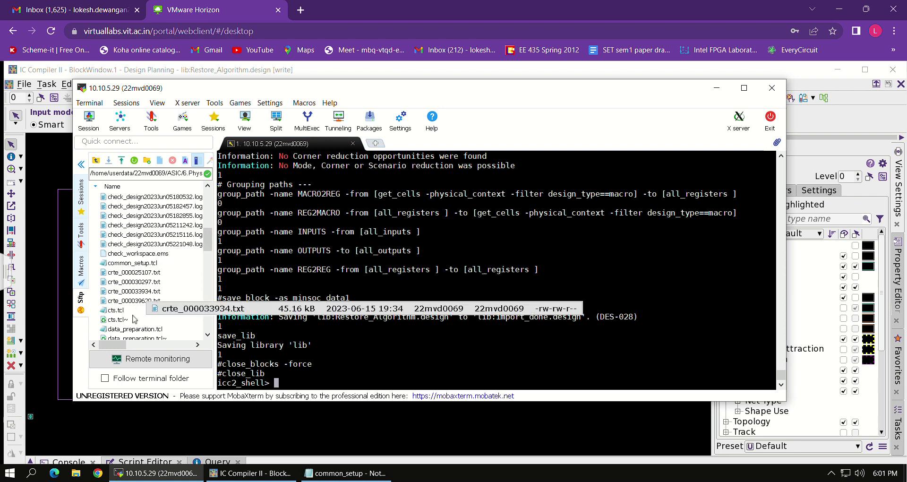
double_click(157, 302)
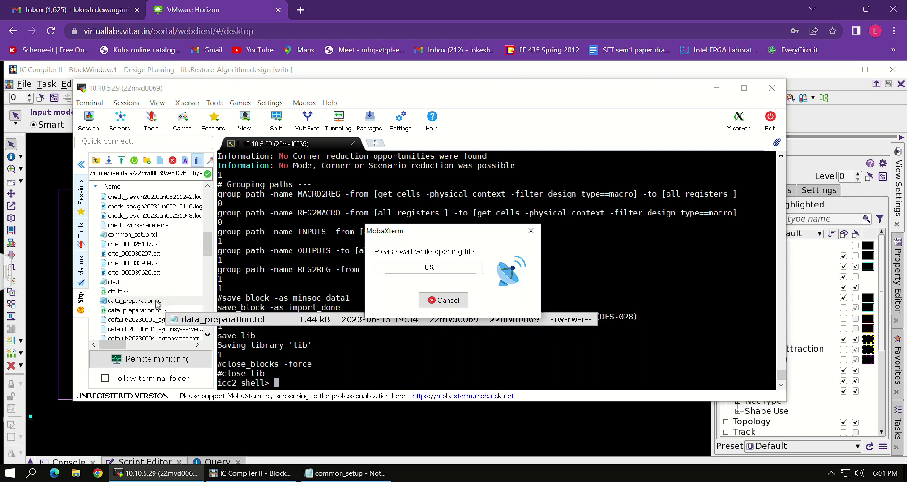
Examine the read_verilog line with ls_netlist.v in the data_preparation script, close the script and minimize MobaXterm
left_click(267, 217)
scroll(262, 212, "down", 3)
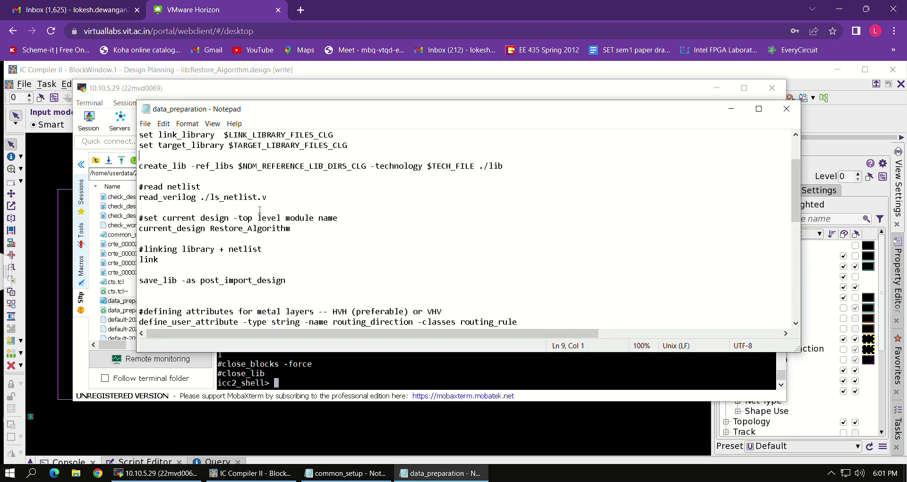
scroll(250, 249, "down", 4)
scroll(249, 245, "up", 6)
left_click_drag(205, 228, 266, 229)
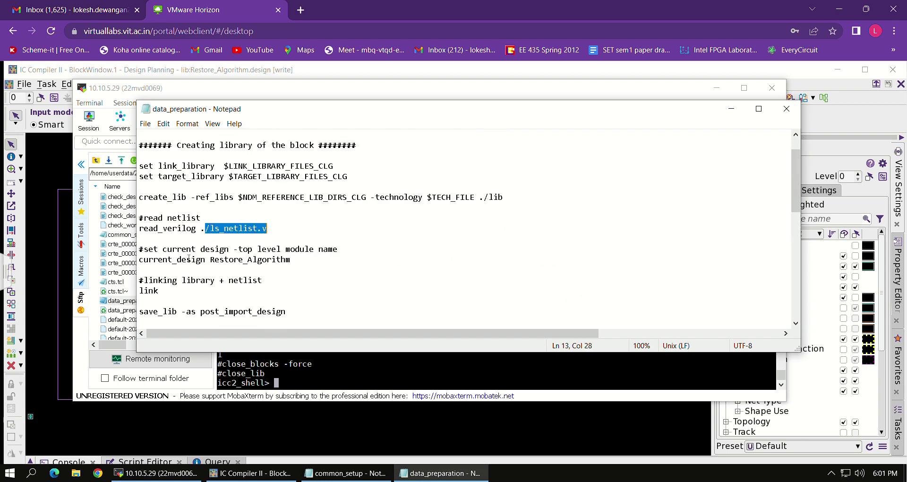
left_click(786, 109)
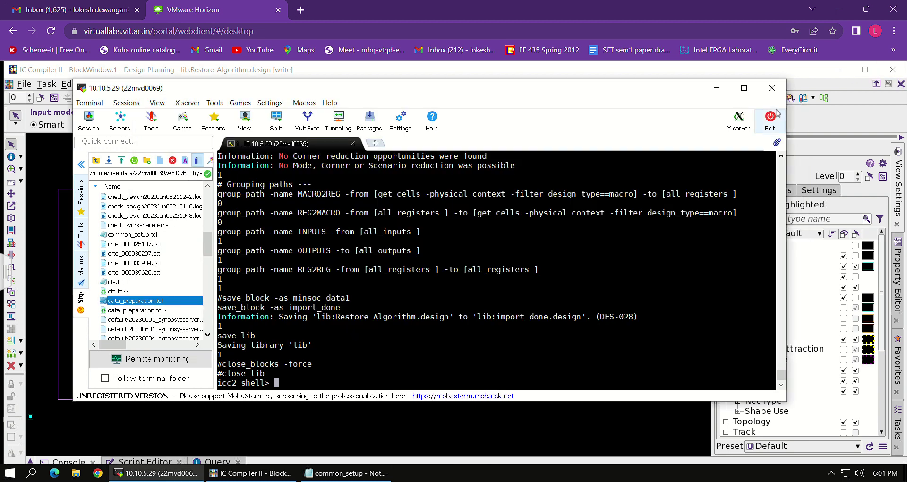
left_click(717, 88)
left_click(25, 85)
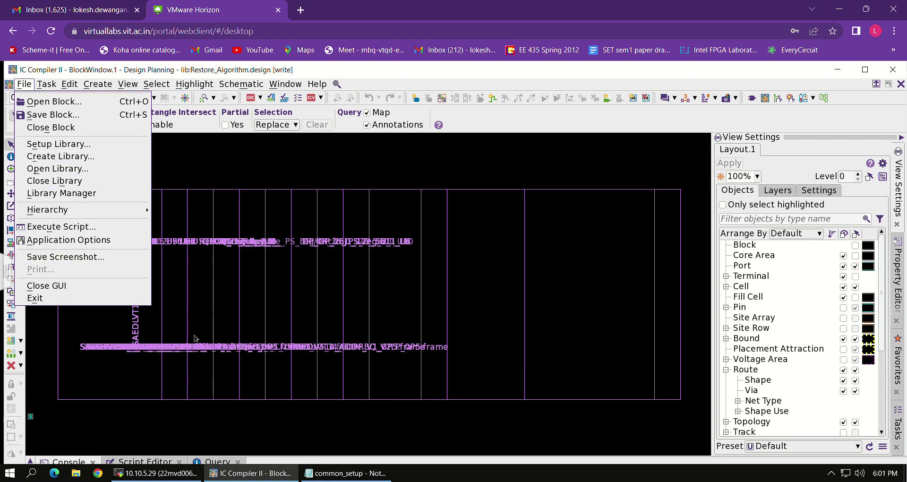
left_click(189, 167)
mouse_move(258, 204)
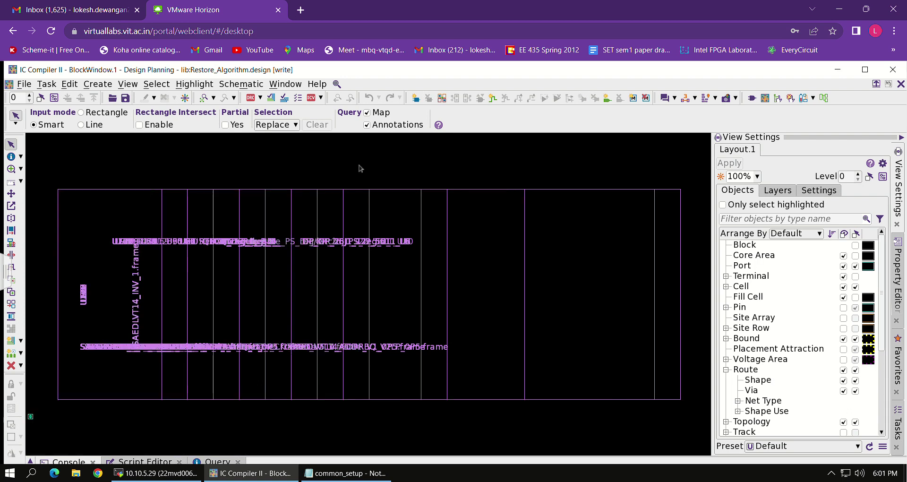
Select the small marker just outside the block outline's lower-left corner and inspect the surrounding layout
left_click(31, 417)
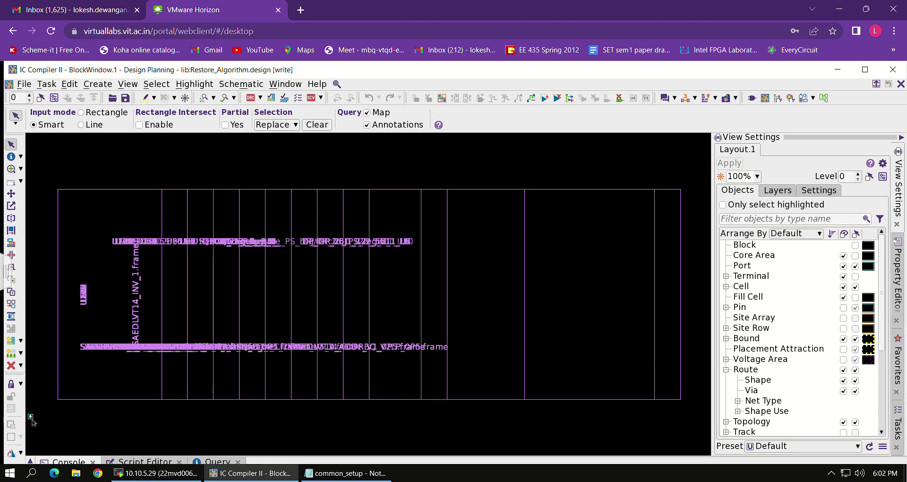
scroll(32, 419, "up", 3)
scroll(37, 419, "down", 2)
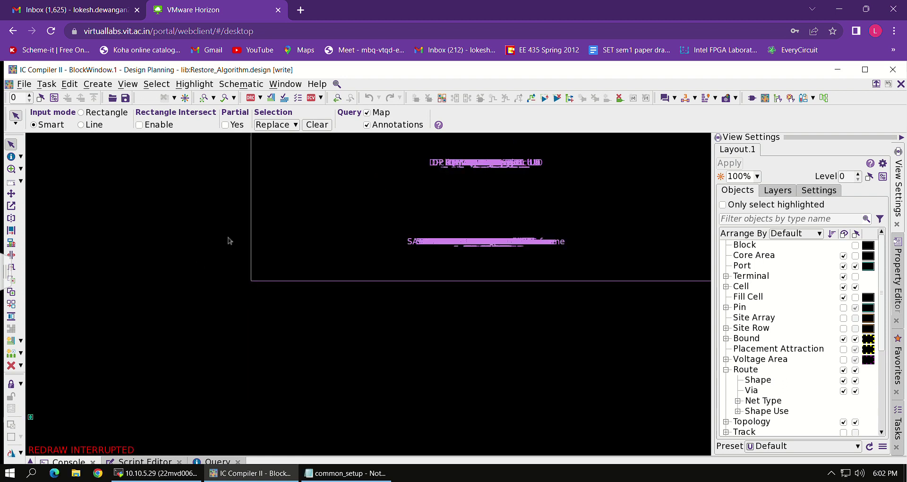
scroll(247, 228, "down", 2)
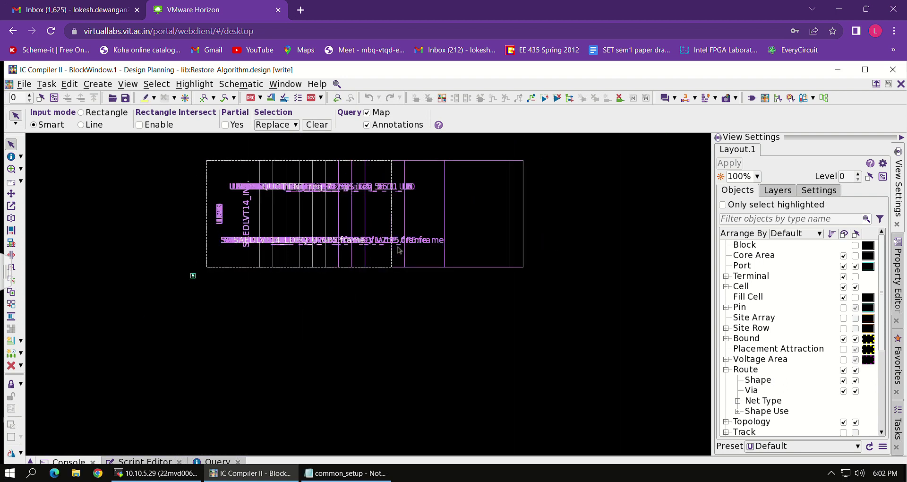
scroll(398, 251, "up", 1)
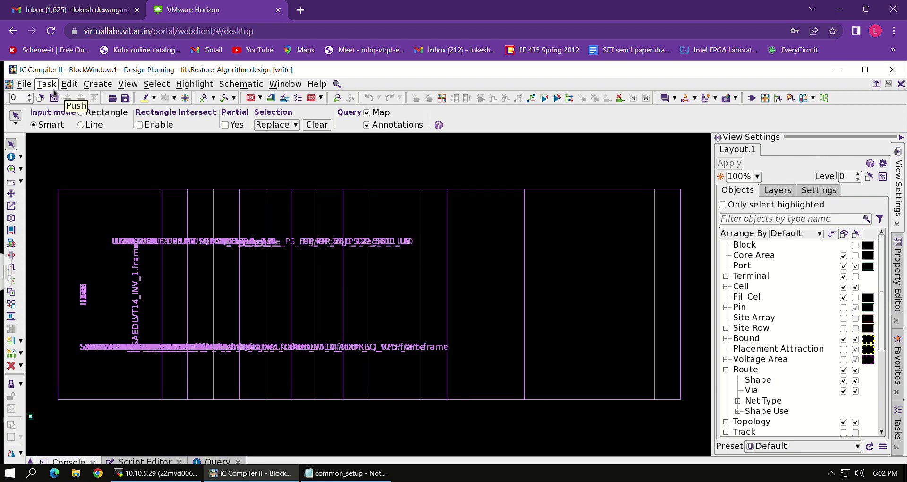
Open the add_buffer man page from the Shell Commands list and maximize the Man Page Viewer
left_click(286, 85)
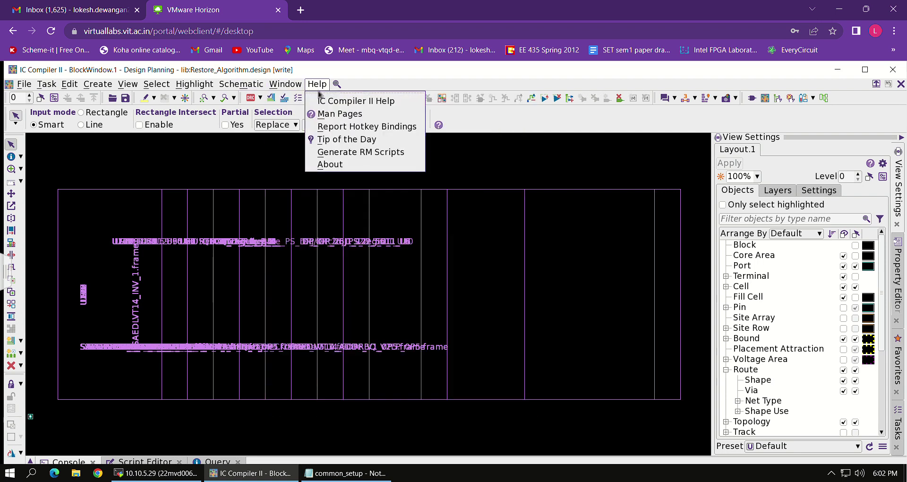
left_click(352, 115)
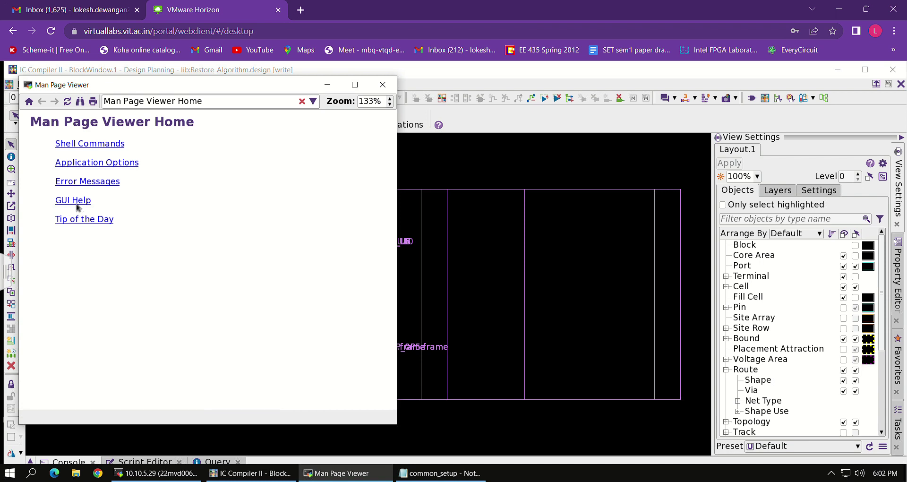
left_click(114, 144)
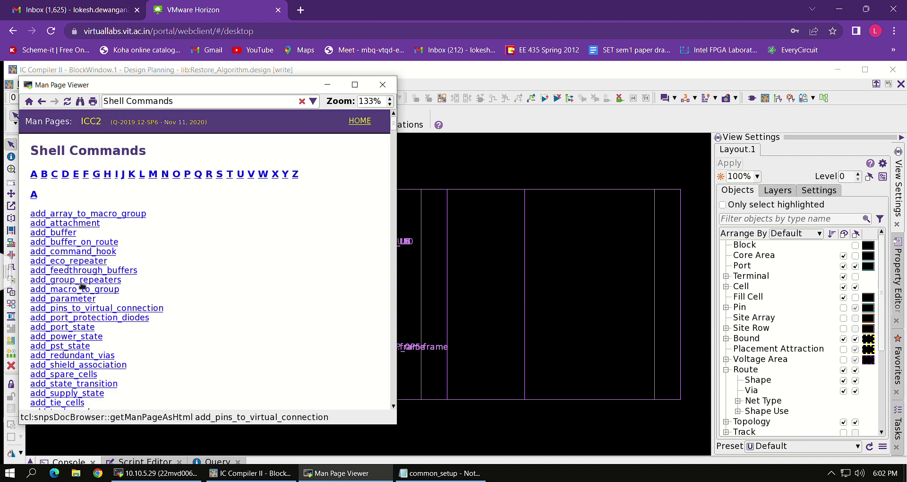
left_click(54, 232)
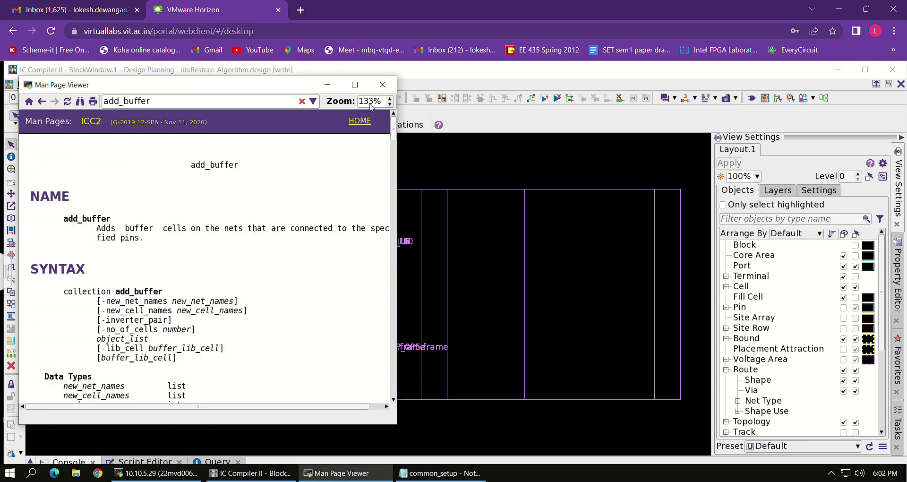
left_click(355, 84)
Read the add_buffer option descriptions, including -new_cell_names and -inverter_pair
scroll(225, 310, "down", 5)
scroll(226, 310, "down", 9)
scroll(220, 317, "down", 3)
scroll(220, 317, "up", 11)
left_click_drag(111, 346, 45, 353)
left_click(129, 357)
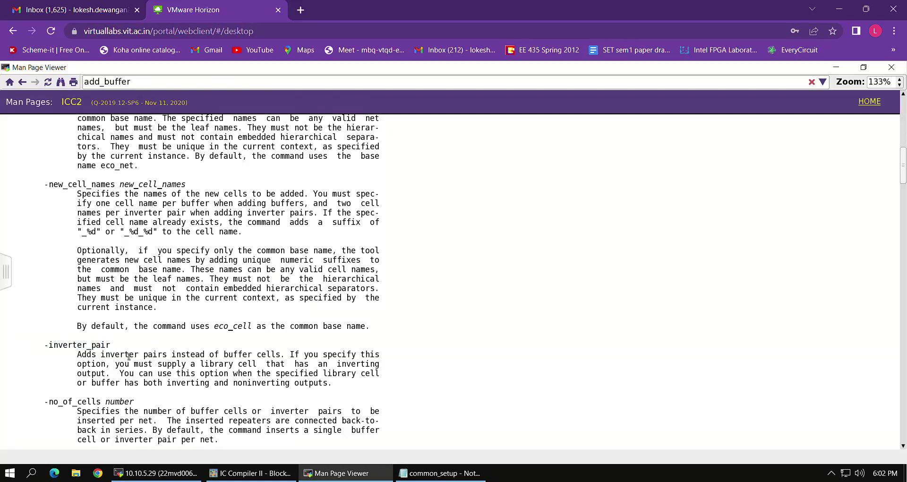
Read the DESCRIPTION section of the add_buffer man page through to its EXAMPLES section
scroll(129, 355, "down", 12)
scroll(129, 352, "down", 18)
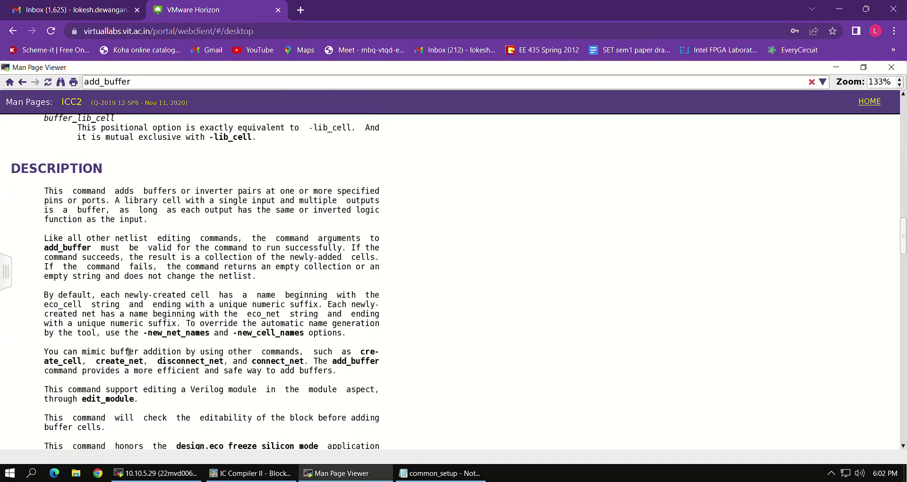
scroll(758, 311, "down", 6)
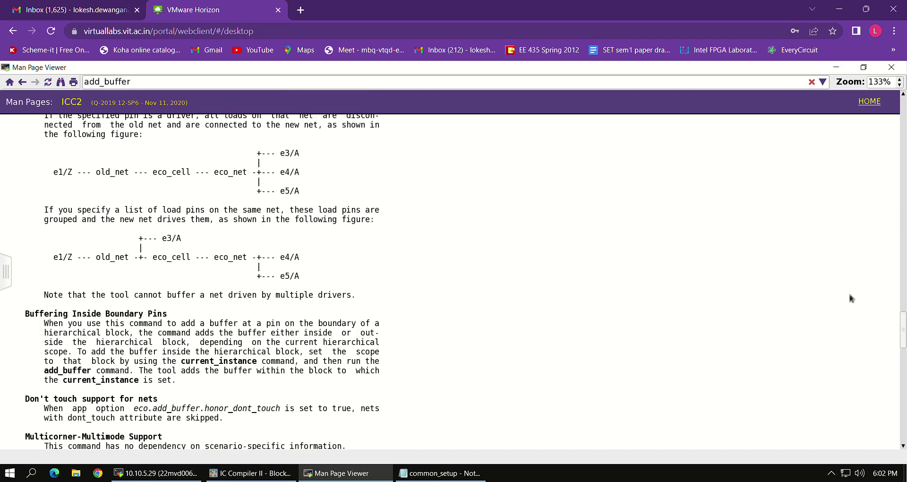
scroll(277, 312, "down", 9)
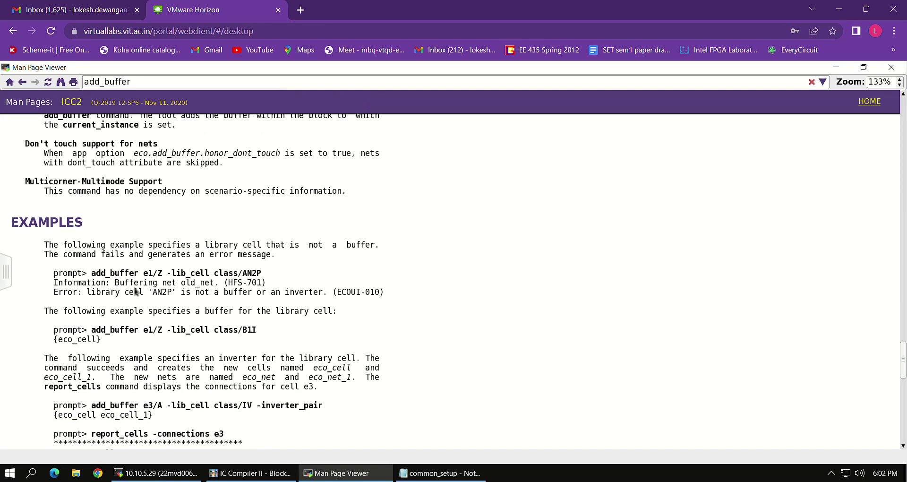
Examine the add_buffer example commands and the SEE ALSO references, and close the Man Page Viewer
left_click_drag(92, 275, 238, 279)
left_click(160, 280)
left_click_drag(215, 274, 93, 276)
left_click(158, 295)
scroll(144, 348, "down", 5)
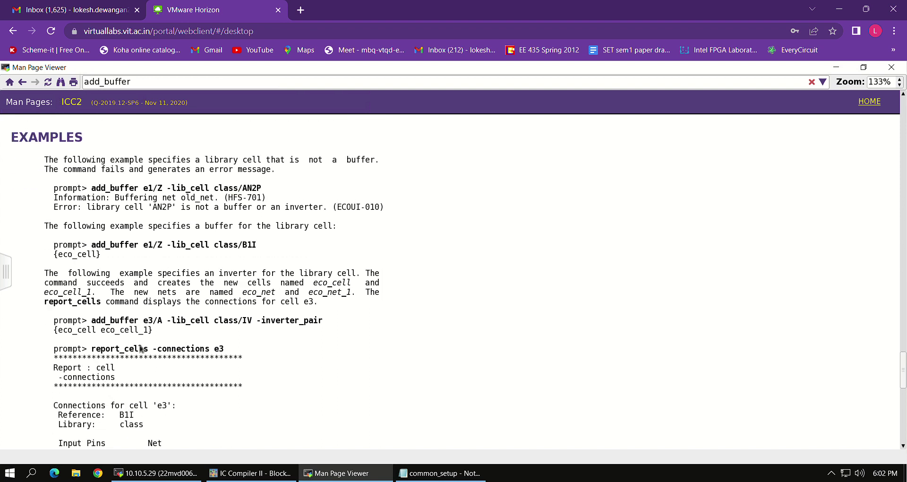
scroll(156, 348, "down", 6)
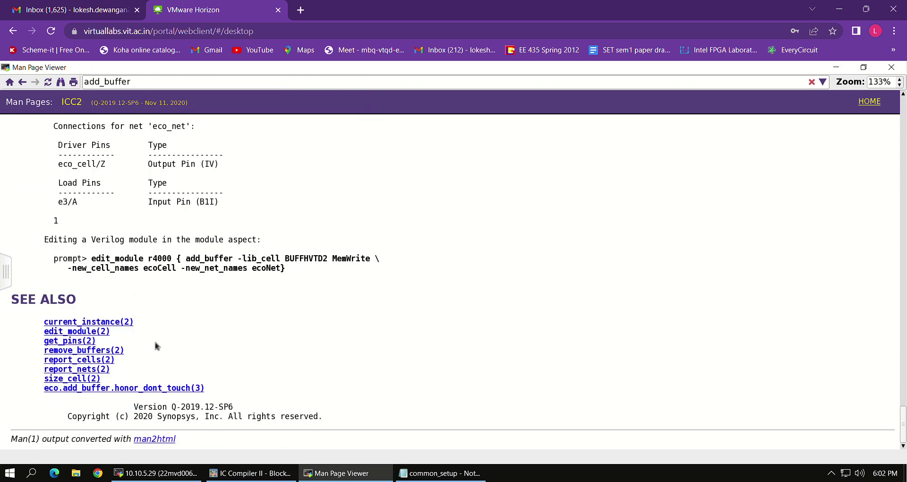
left_click(901, 69)
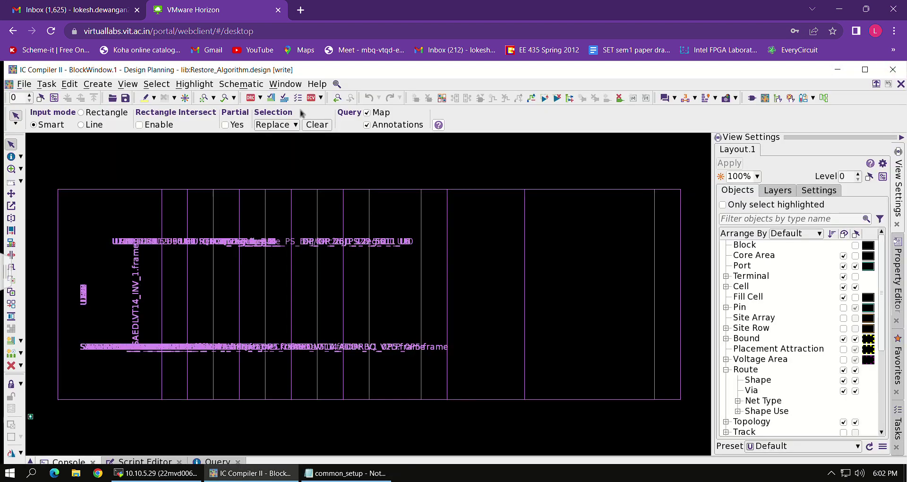
Open the Man Page Viewer, search for "derate", and open the set_timing_derate man page
left_click(316, 84)
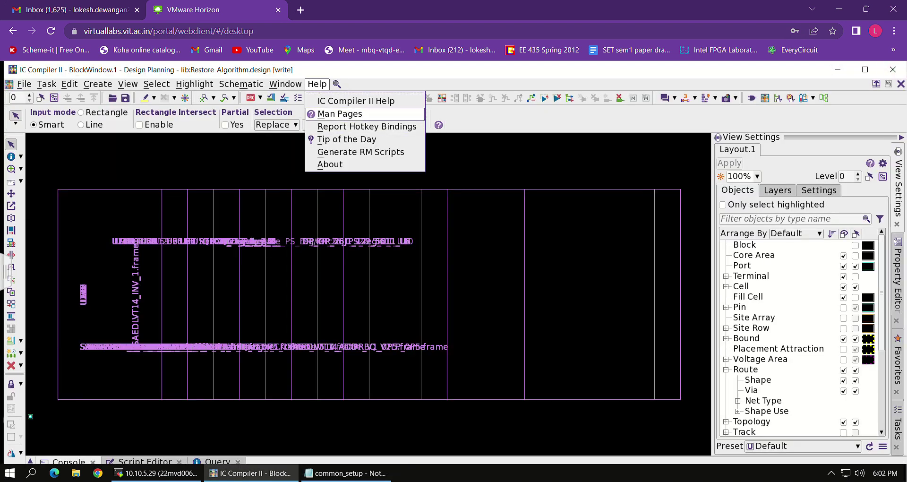
left_click(339, 112)
left_click(204, 99)
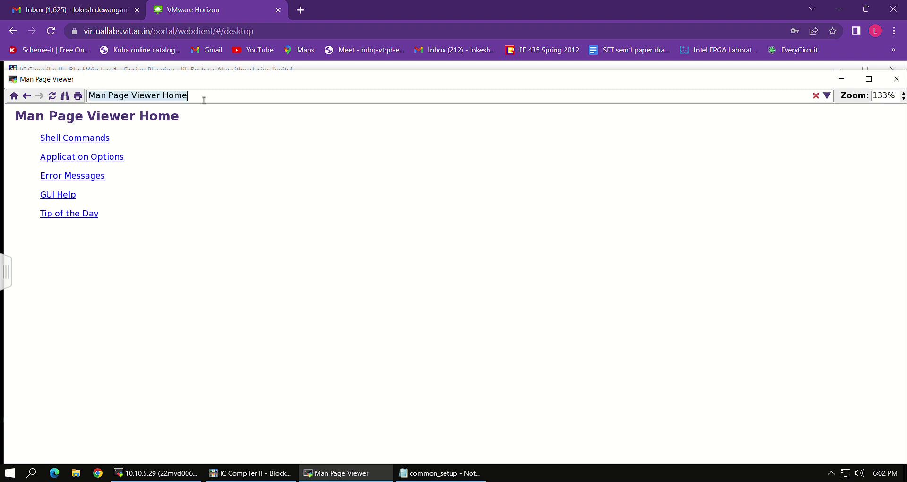
type("derate")
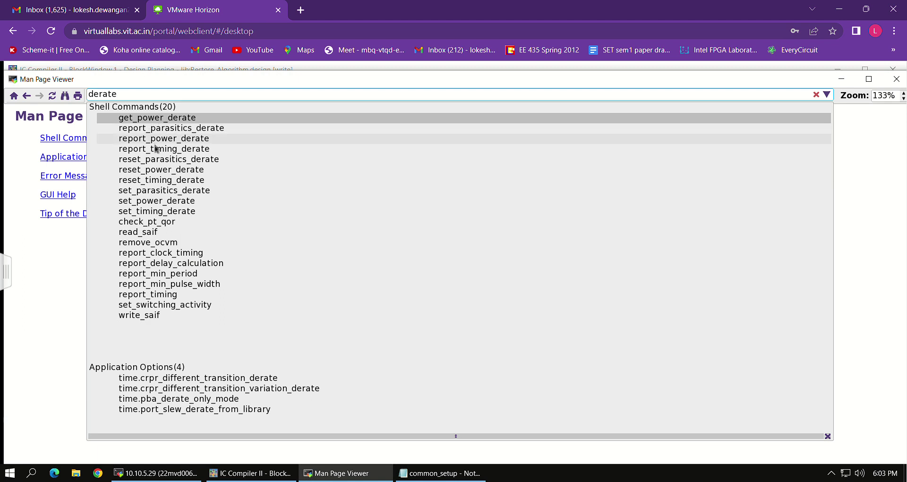
left_click(175, 213)
Read the set_timing_derate syntax and the argument descriptions, including -early, -late, -cell_delay and -cell_check
scroll(161, 264, "down", 9)
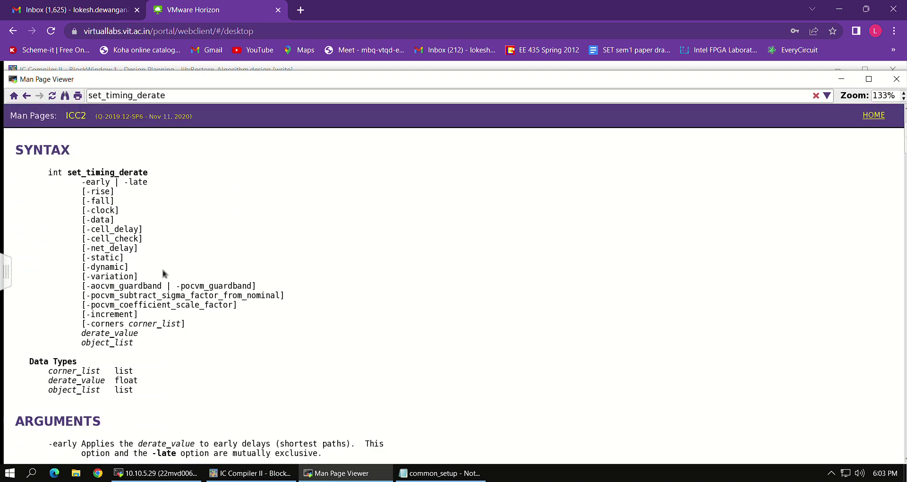
scroll(255, 397, "down", 4)
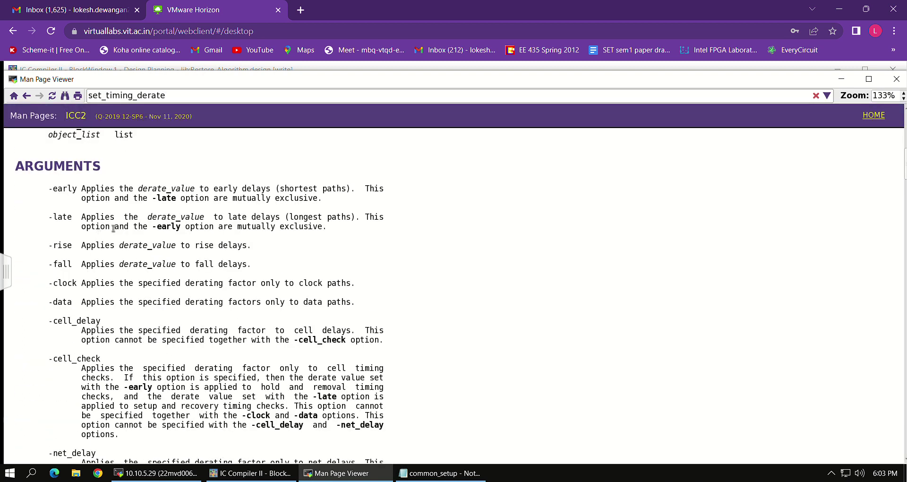
double_click(165, 197)
double_click(171, 225)
scroll(85, 317, "down", 5)
scroll(84, 316, "up", 4)
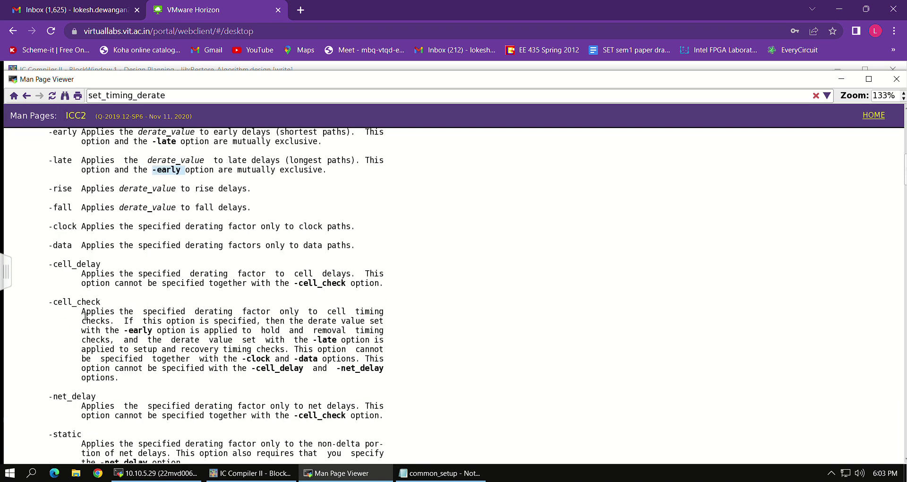
left_click(60, 291)
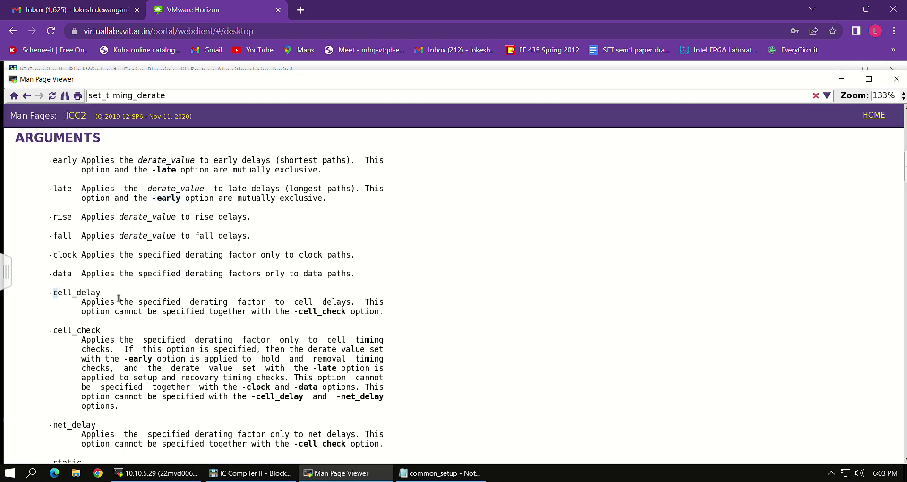
double_click(71, 291)
double_click(69, 330)
scroll(130, 345, "down", 2)
Skim the remaining arguments and the DESCRIPTION section of the set_timing_derate man page through to EXAMPLES
scroll(130, 346, "down", 20)
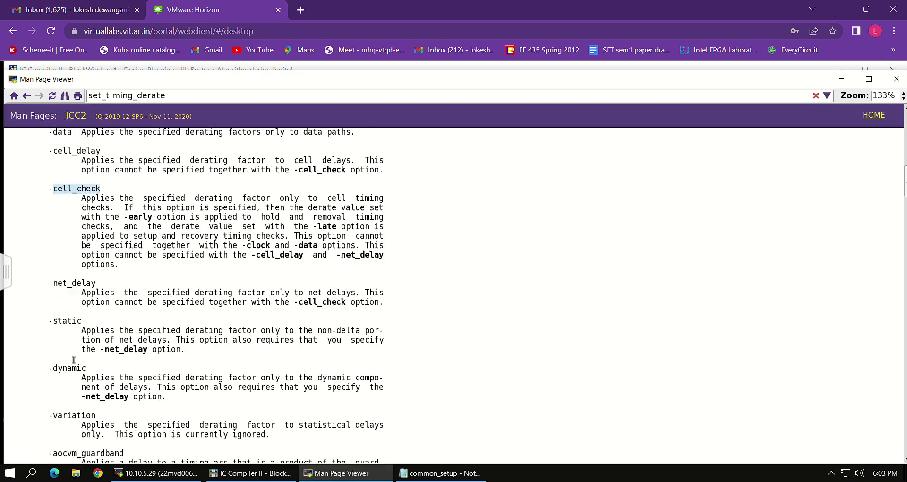
scroll(433, 304, "down", 14)
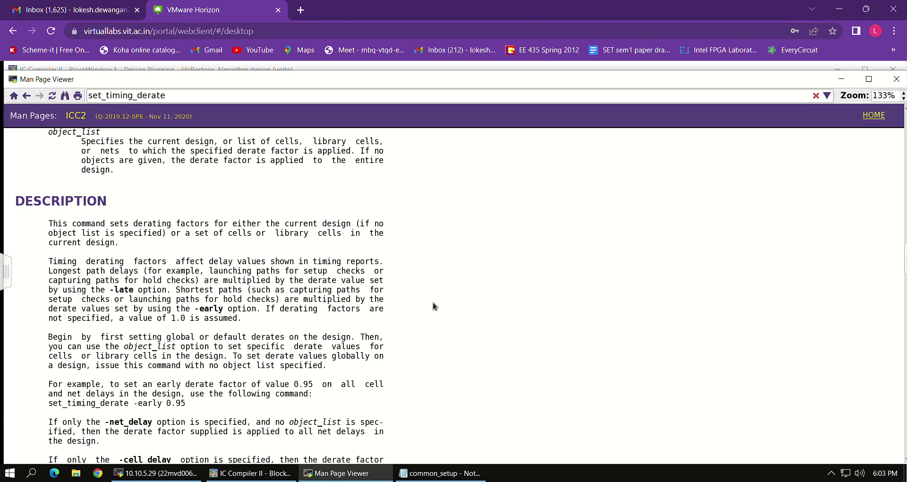
scroll(234, 302, "down", 10)
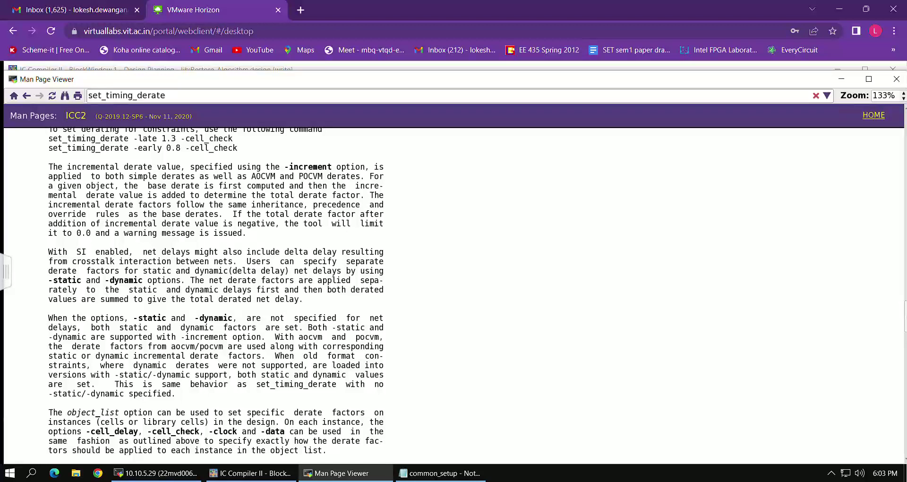
scroll(217, 293, "down", 10)
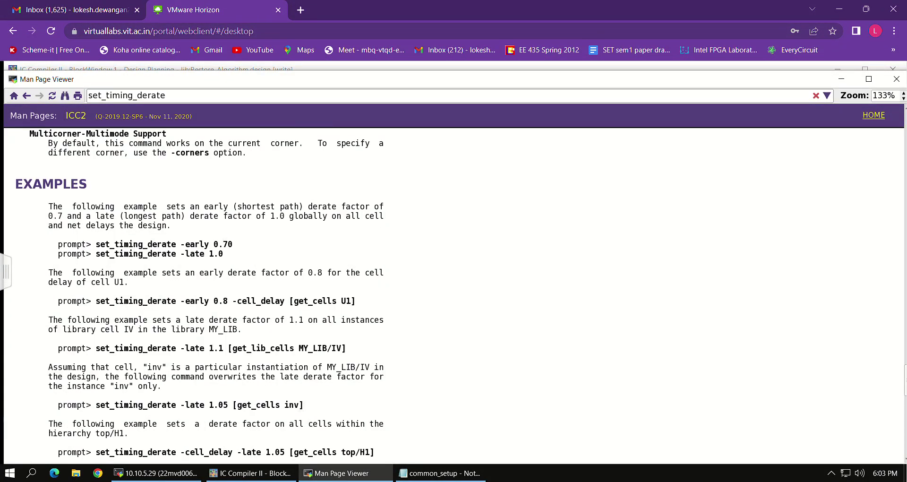
Examine the set_timing_derate example commands, focusing on the global early 0.70 and late 1.0 derates
left_click_drag(96, 244, 251, 250)
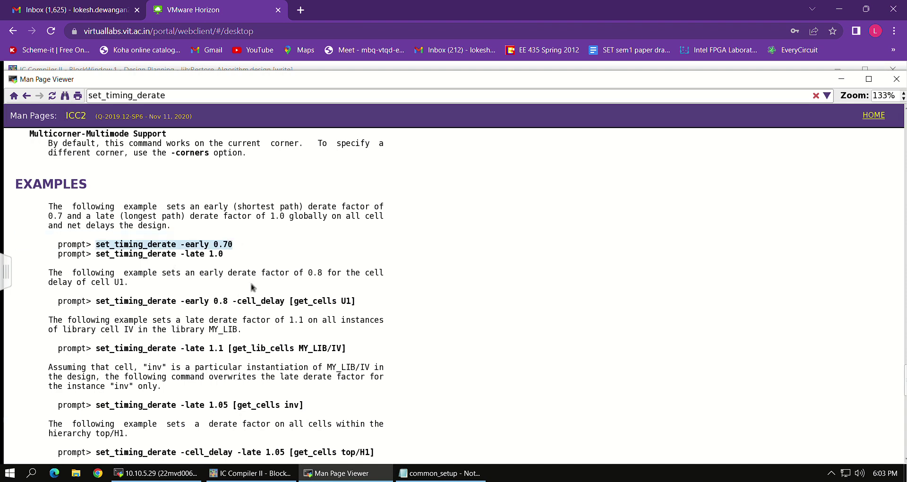
left_click(109, 254)
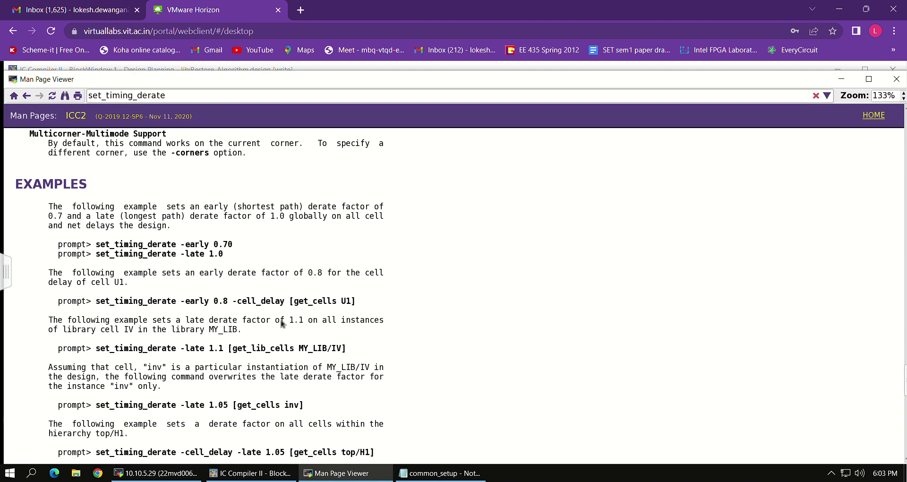
scroll(297, 289, "down", 6)
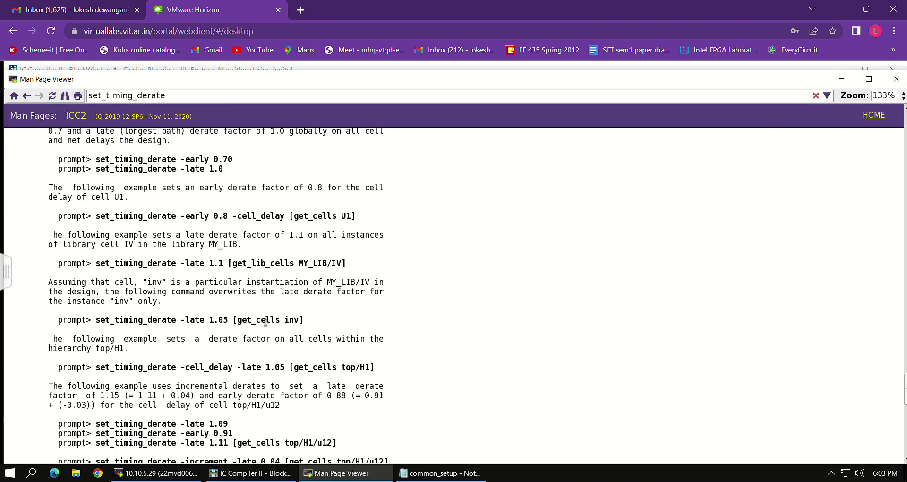
scroll(97, 291, "up", 4)
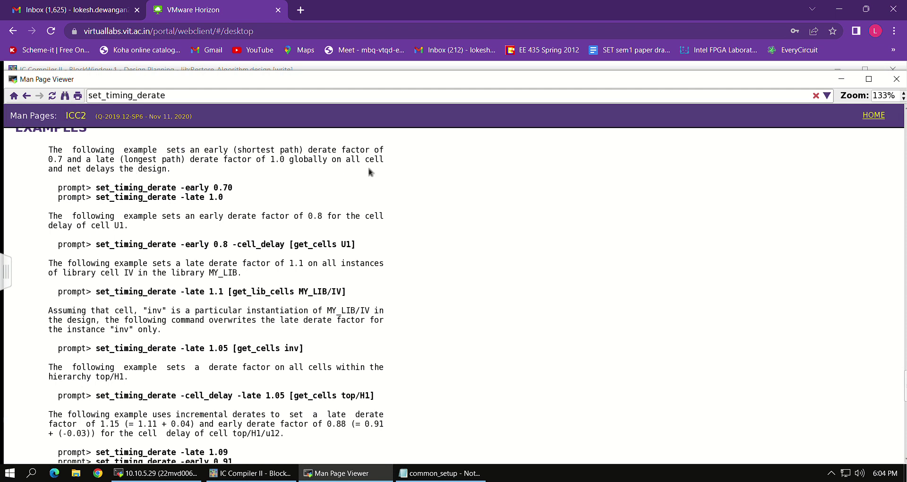
left_click_drag(340, 160, 224, 178)
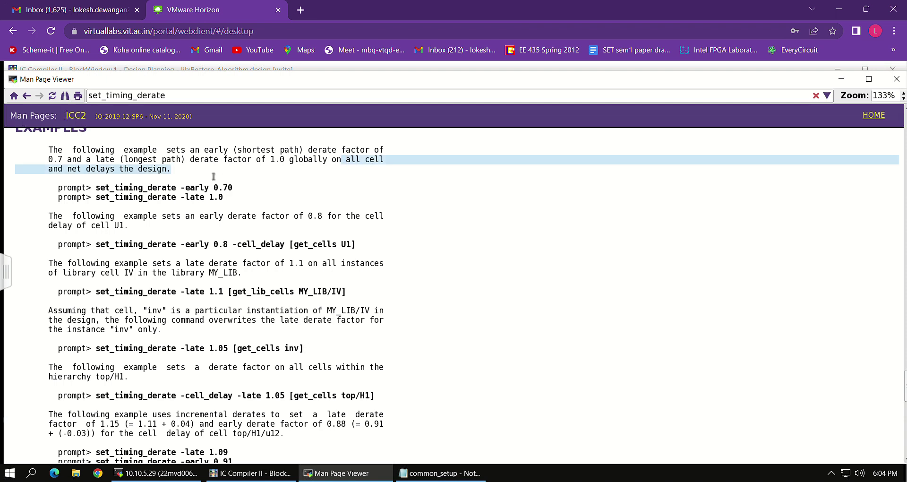
left_click(184, 189)
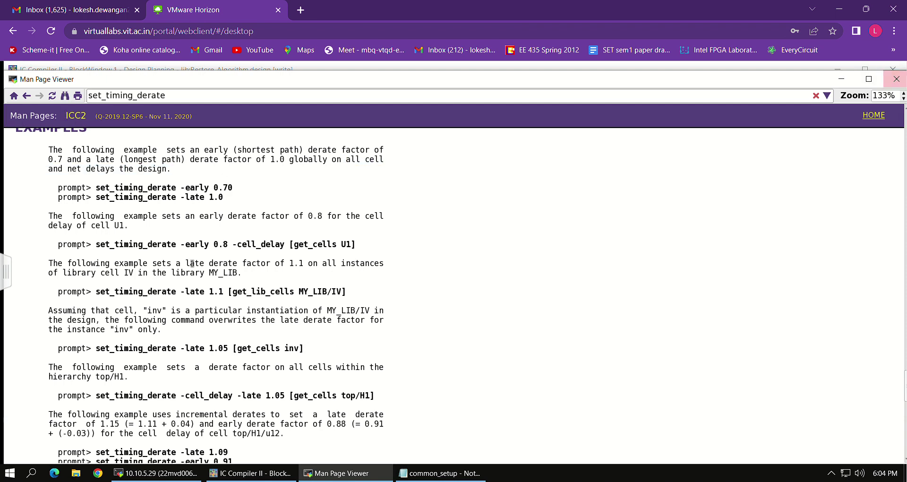
Search the man pages for "flo" and open the Data Flow Flylines Tool GUI help page
left_click(230, 96)
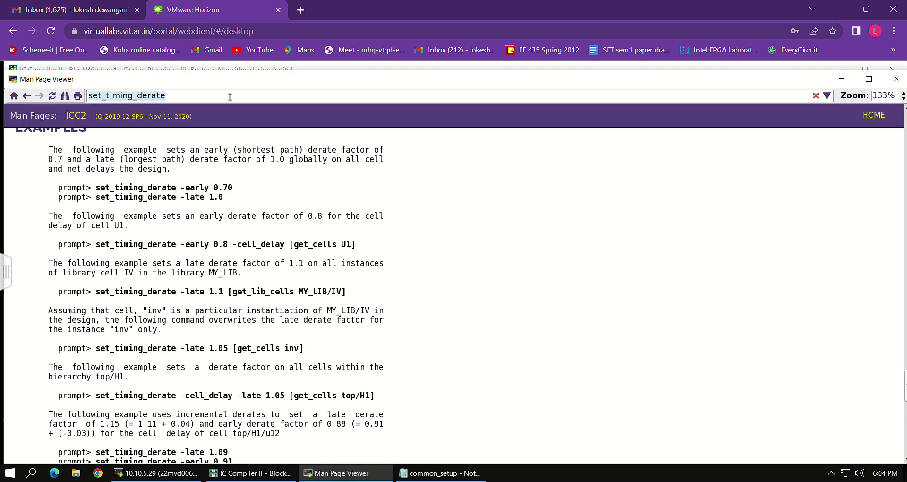
type("flor")
key("BackSpace")
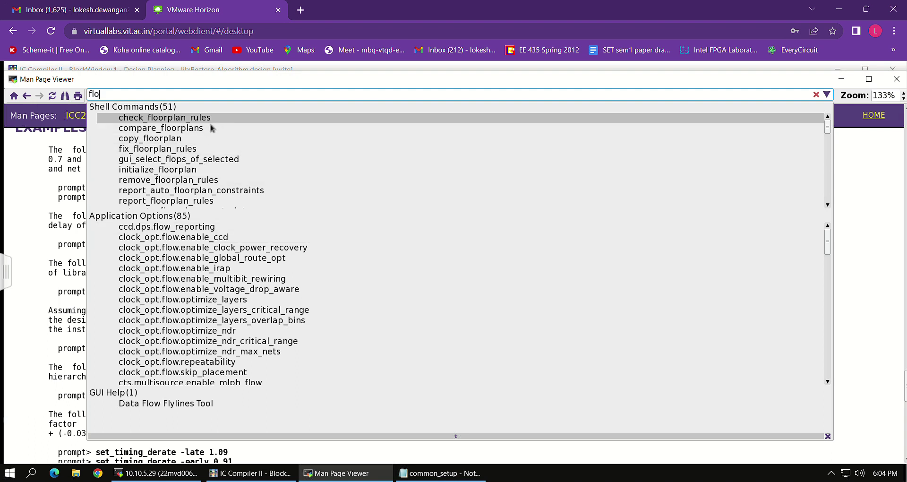
scroll(196, 330, "down", 10)
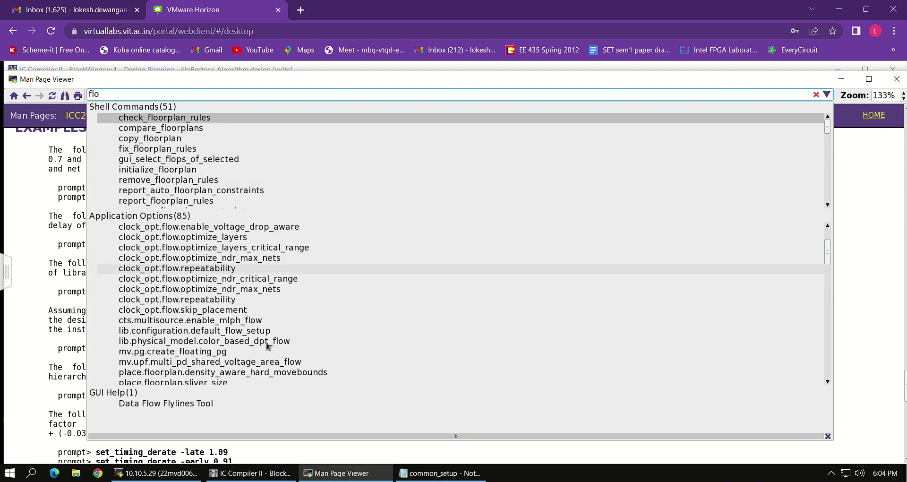
left_click(177, 407)
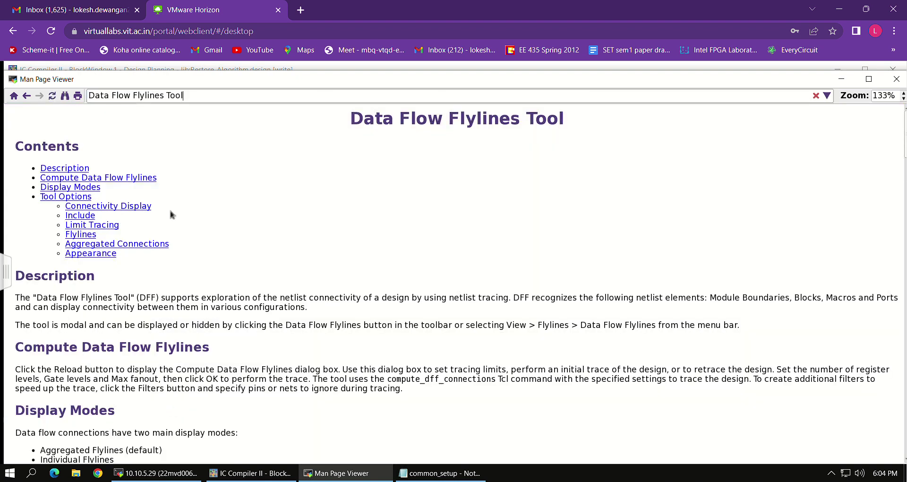
Skim the Data Flow Flylines Tool help through its display modes and tool options, and close the Man Page Viewer
scroll(169, 207, "down", 5)
scroll(184, 289, "down", 20)
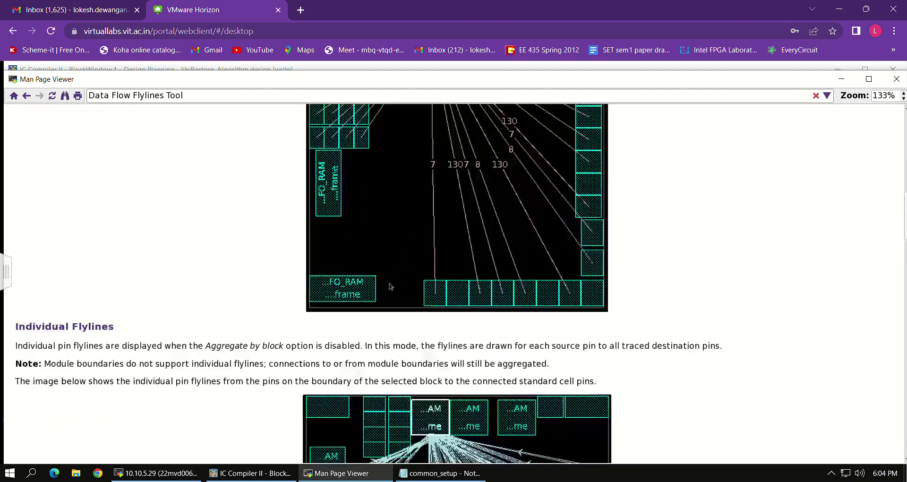
scroll(660, 213, "down", 12)
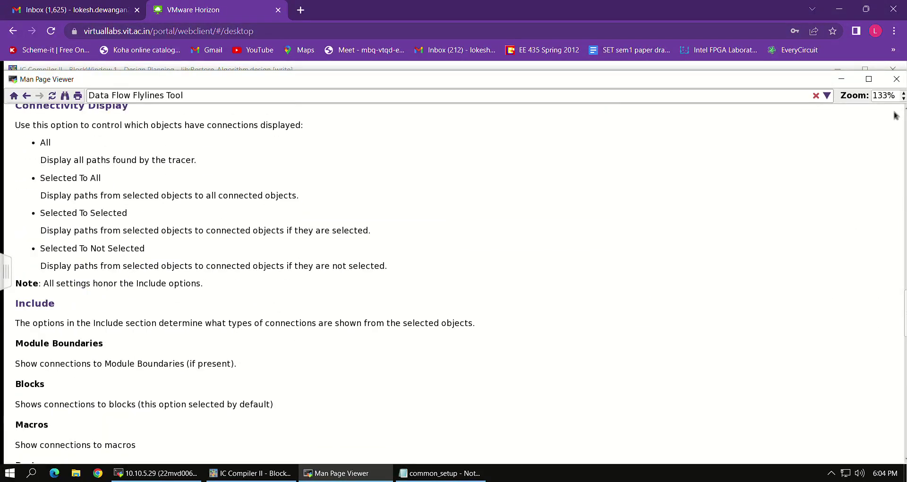
left_click(896, 79)
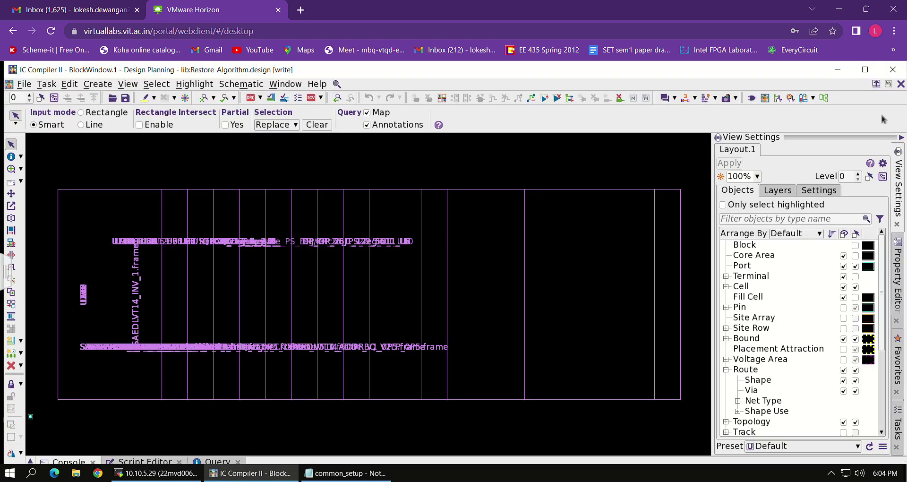
Switch the current task to Create Block and open its Create Design Library page in the Task Assistant
left_click(47, 84)
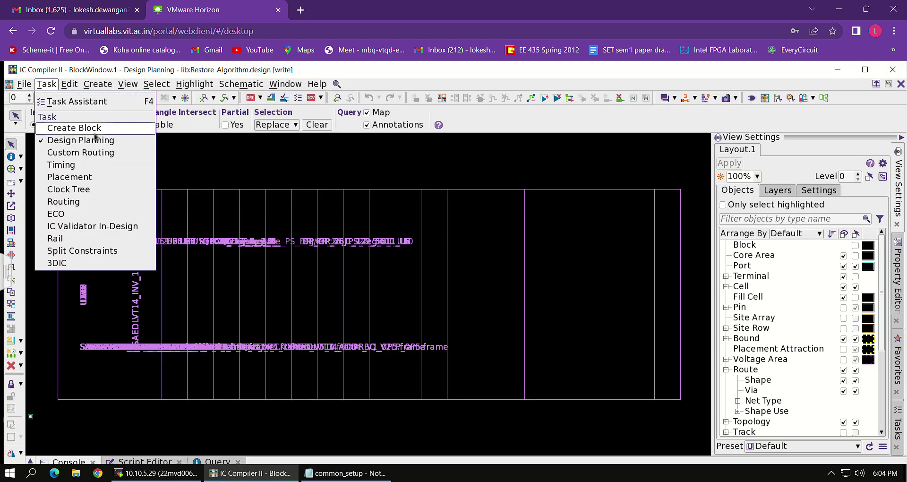
left_click(94, 133)
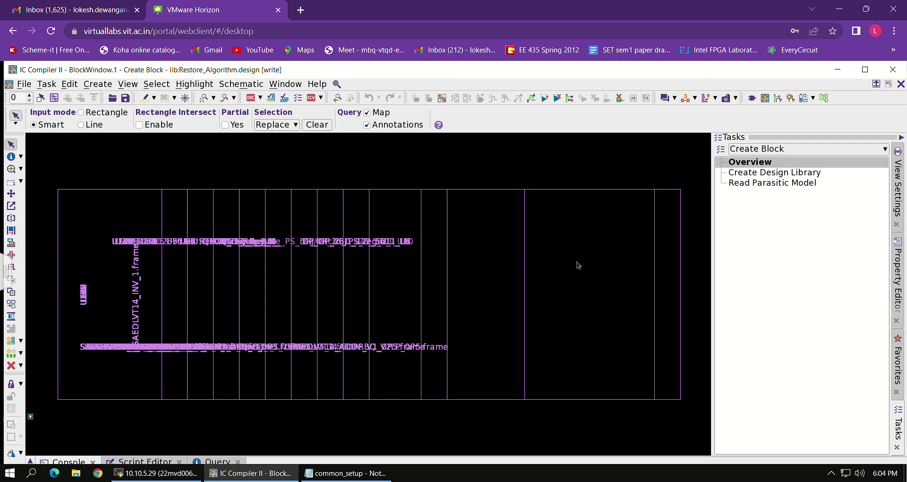
left_click(775, 173)
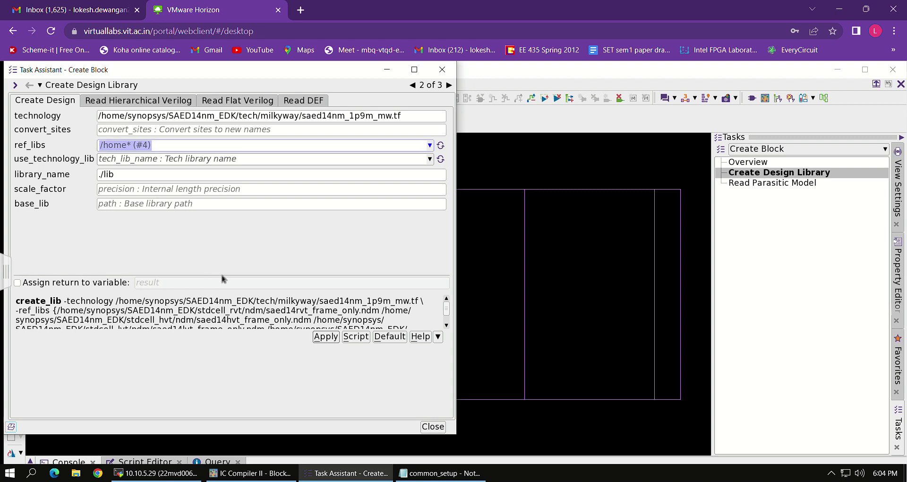
Review the Read Hierarchical Verilog and Read Flat Verilog options, highlighting the read_verilog ./ls_netlist.v command preview
left_click(184, 101)
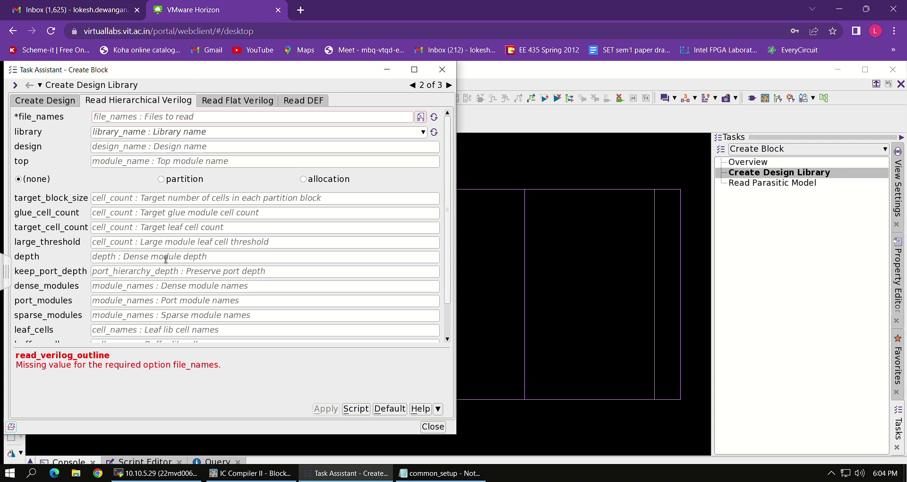
left_click(236, 101)
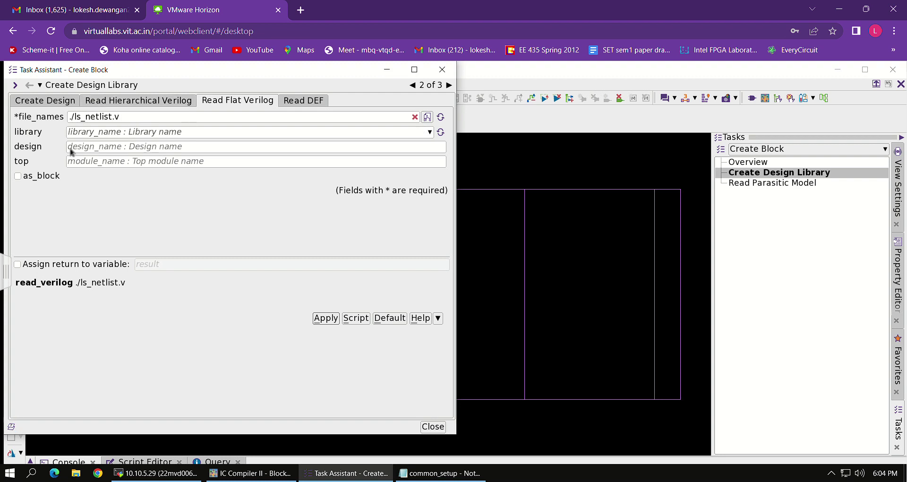
left_click_drag(141, 285, 5, 285)
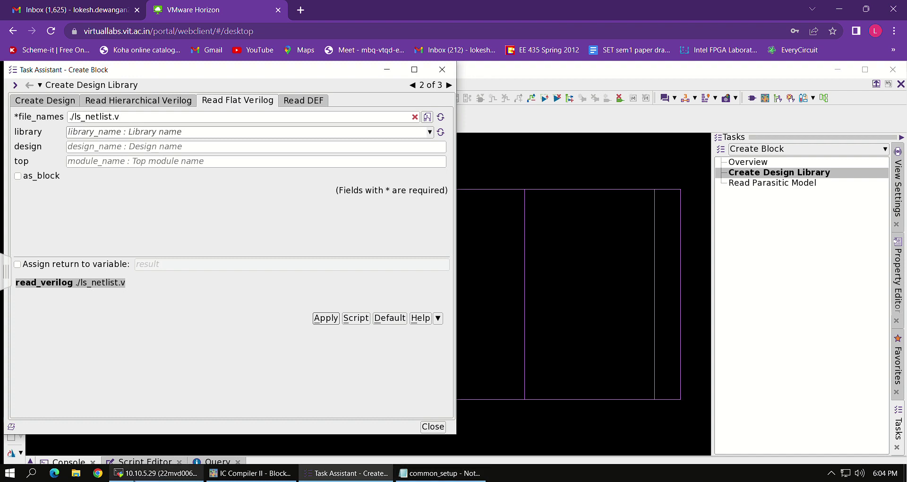
Open data_preparation.tcl from the MobaXterm file list and compare its read_verilog line with the Task Assistant command
left_click(156, 473)
double_click(131, 300)
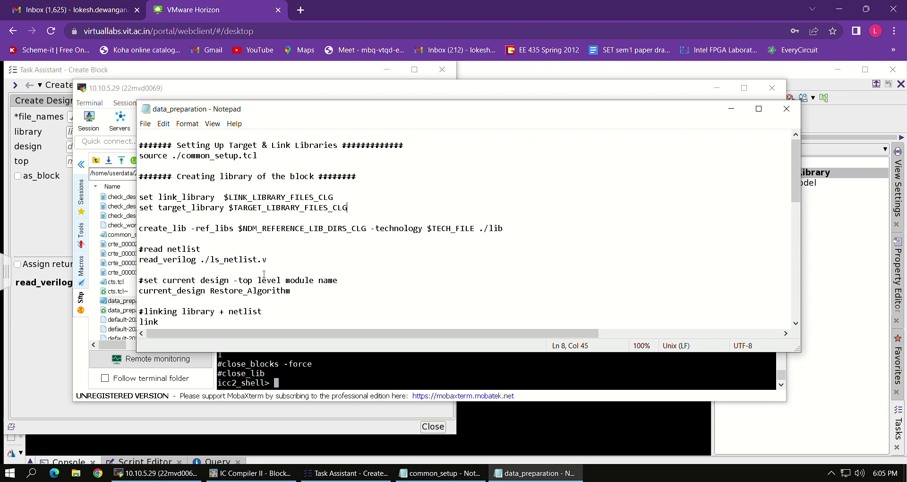
left_click_drag(267, 260, 139, 259)
left_click(54, 197)
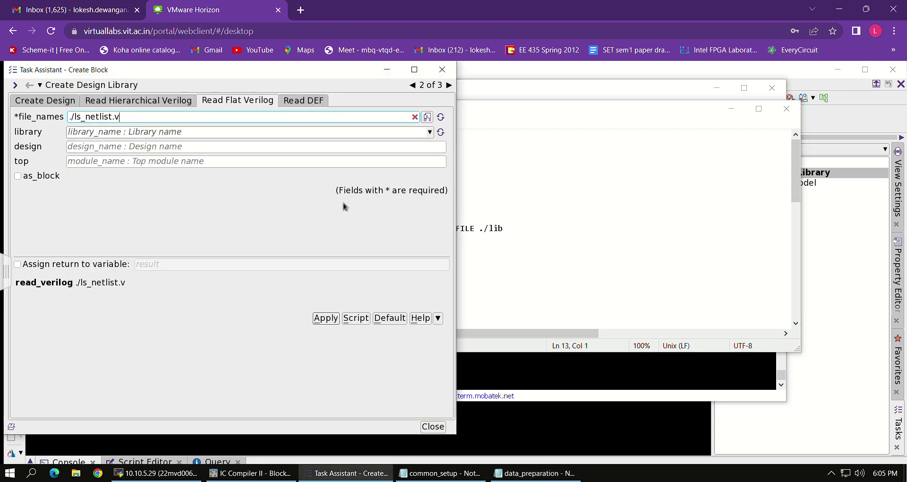
Close the data_preparation script in Notepad and return to the Task Assistant's Read Flat Verilog settings
left_click(544, 228)
left_click(787, 108)
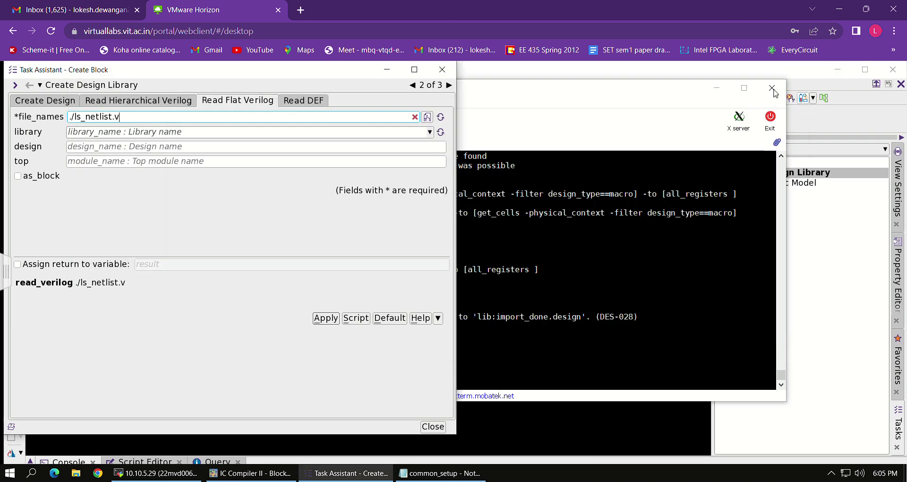
left_click(773, 89)
left_click(512, 289)
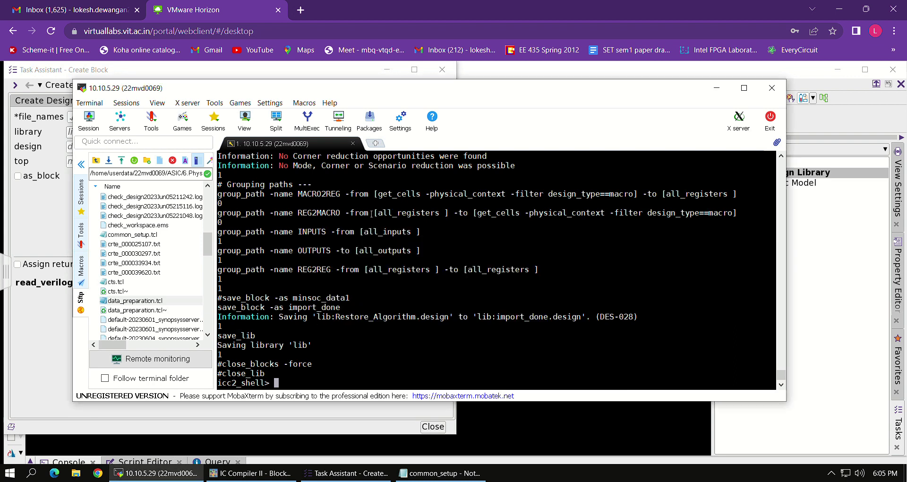
key("alt+Tab")
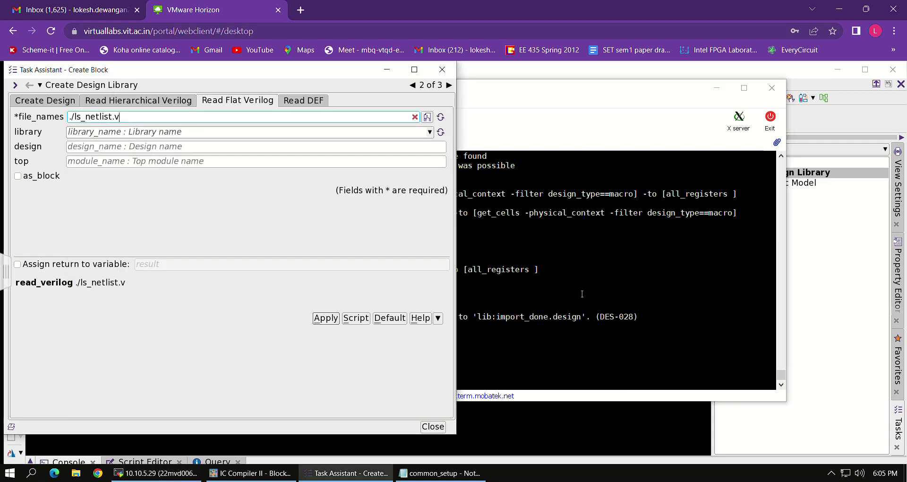
Review the Read DEF, Create Design and Read Parasitic Model pages, close the Task Assistant and minimize the terminal
left_click(298, 105)
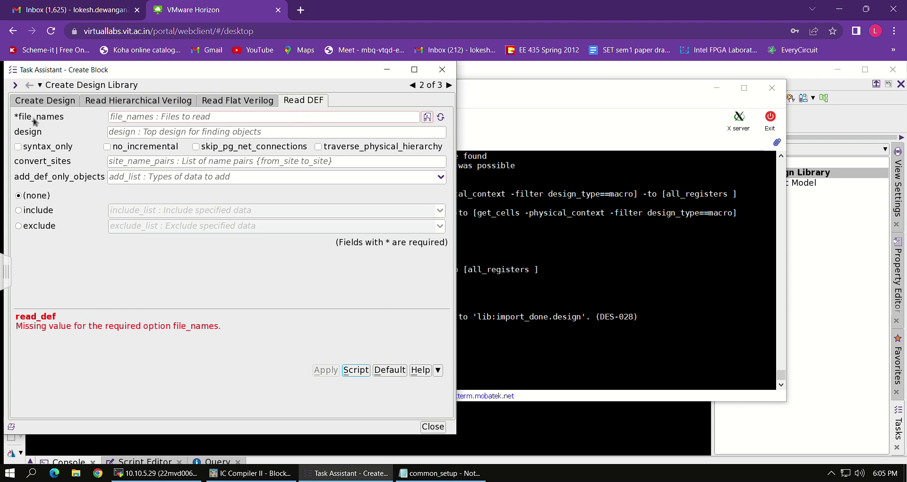
left_click(40, 105)
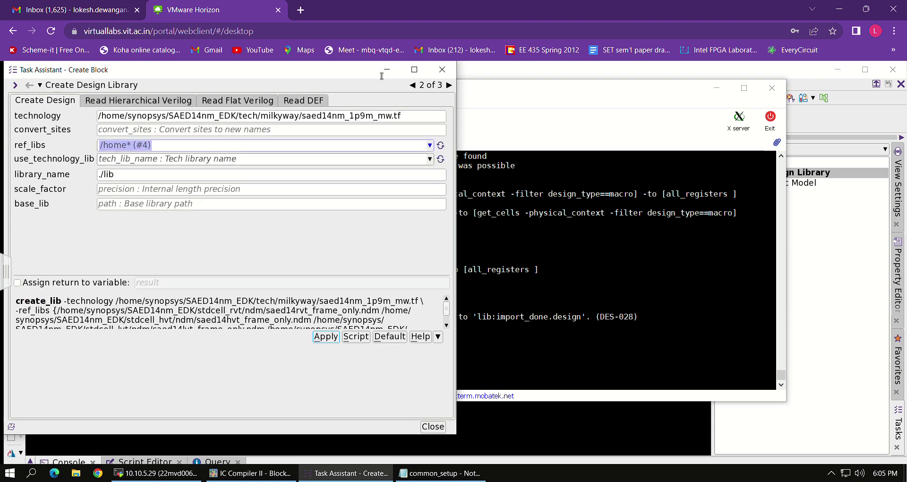
left_click(449, 85)
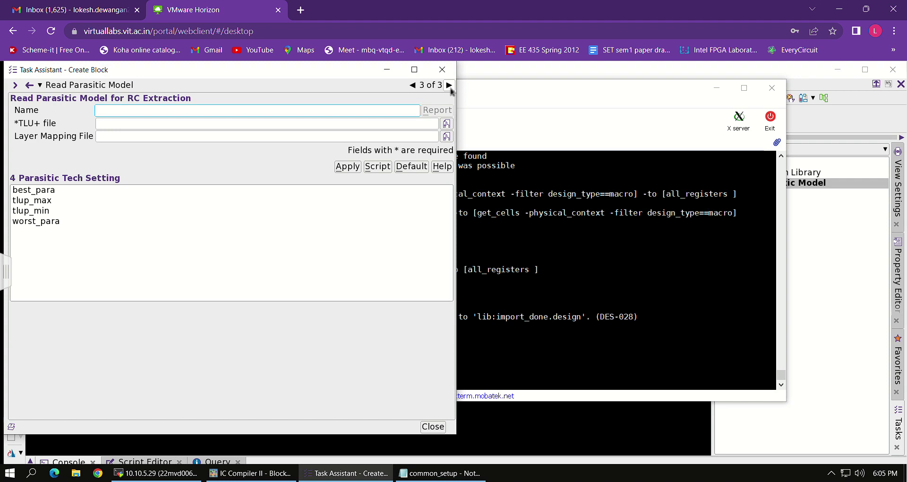
left_click(443, 71)
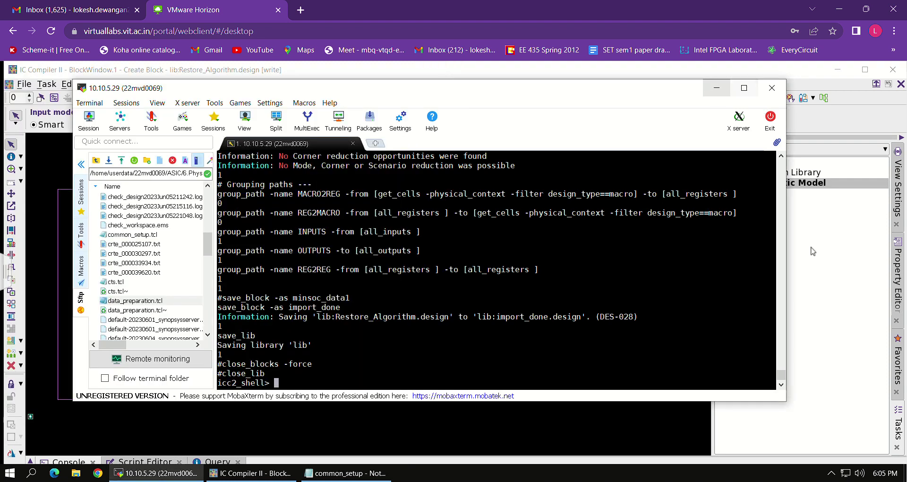
left_click(716, 88)
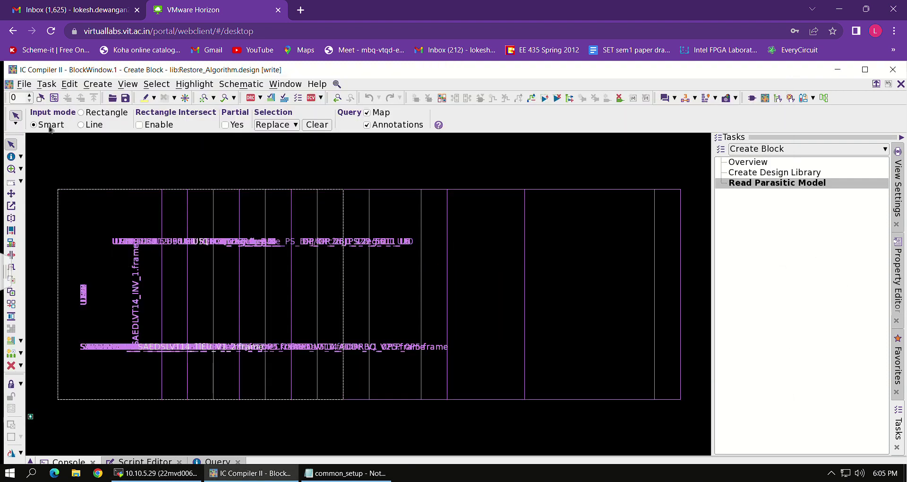
Switch the current task to Design Planning and look through its list of tasks
left_click(48, 86)
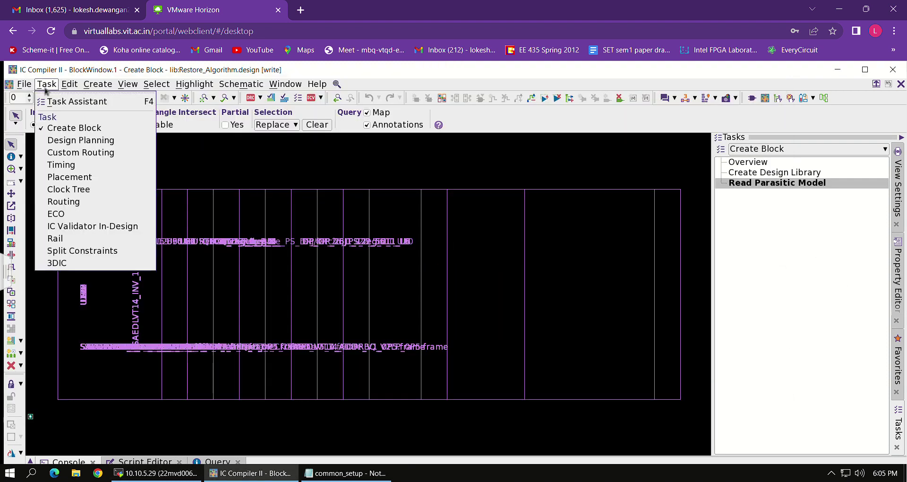
left_click(72, 142)
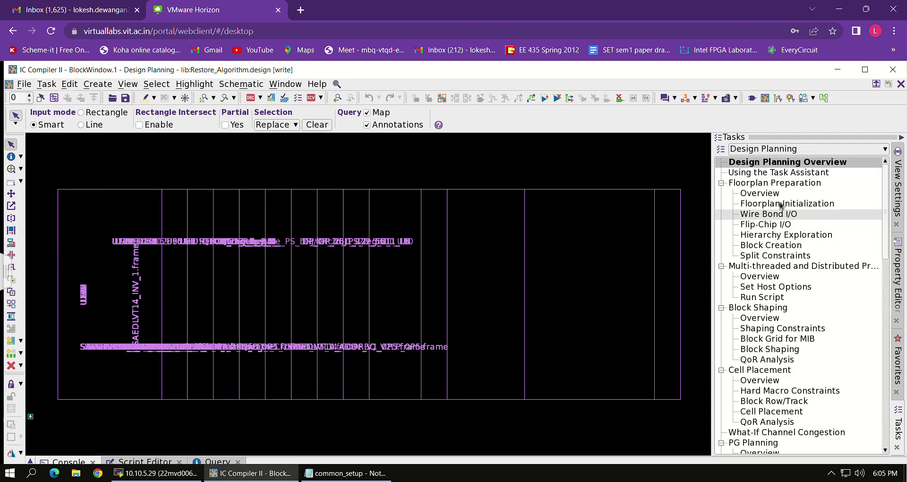
scroll(800, 288, "down", 18)
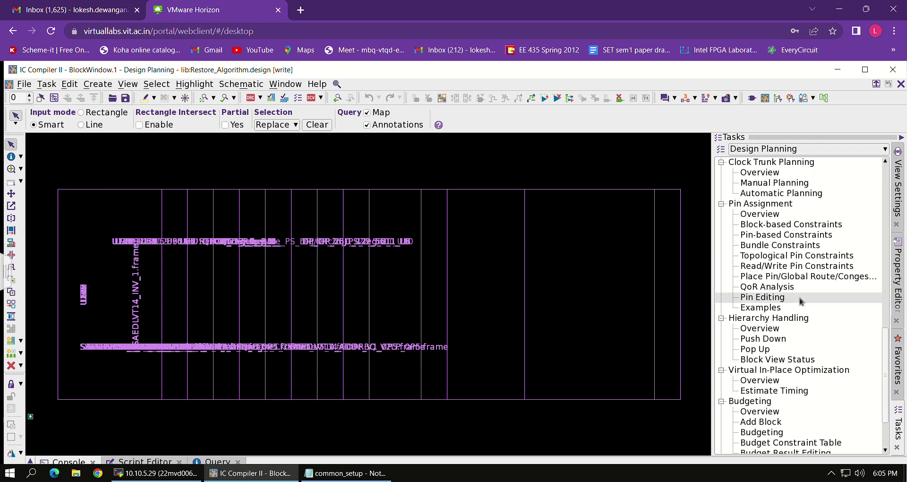
scroll(801, 298, "up", 18)
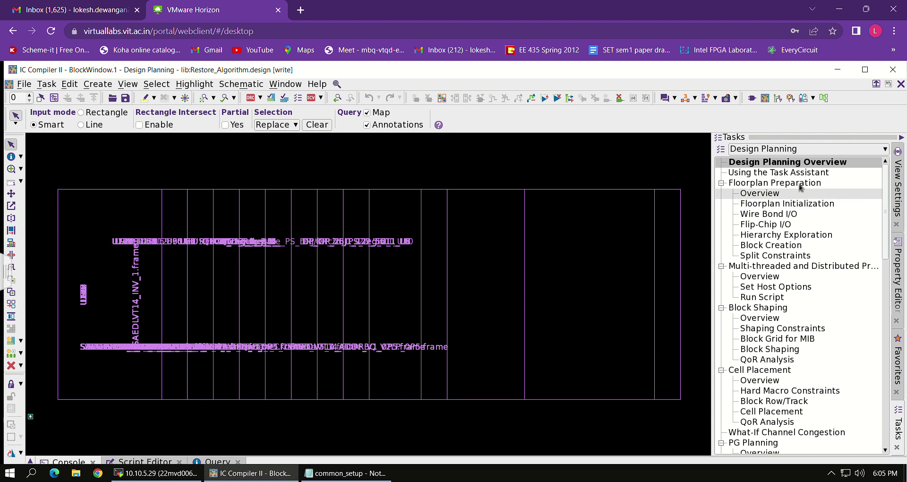
Review the Floorplan Preparation overview and its related commands in the Task Assistant, and open the Floorplan Initialization page
left_click(788, 204)
left_click(774, 194)
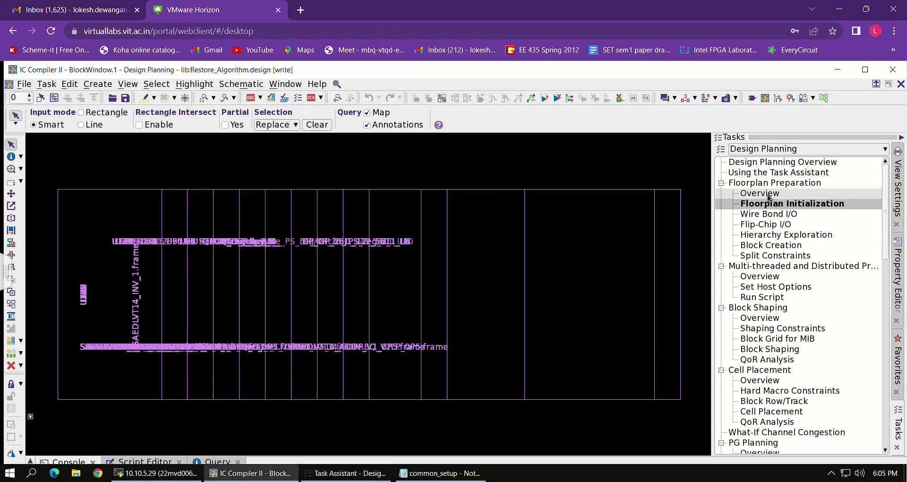
left_click(344, 473)
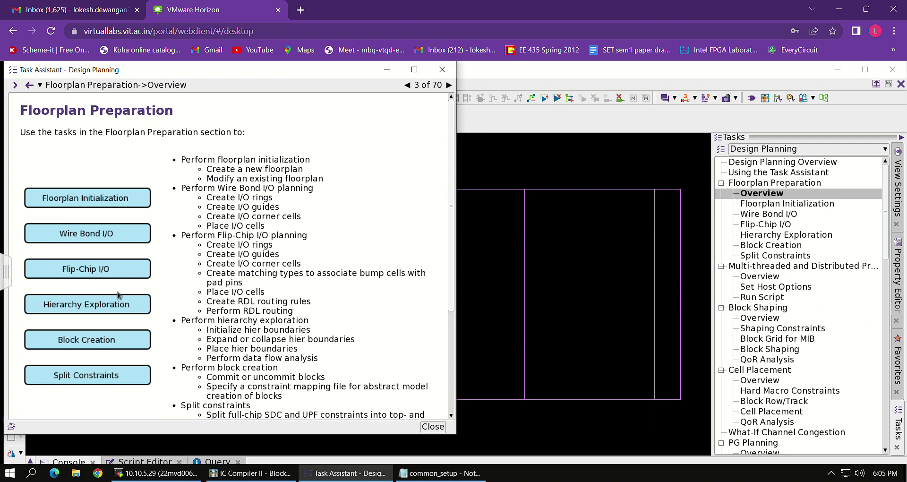
scroll(212, 358, "down", 4)
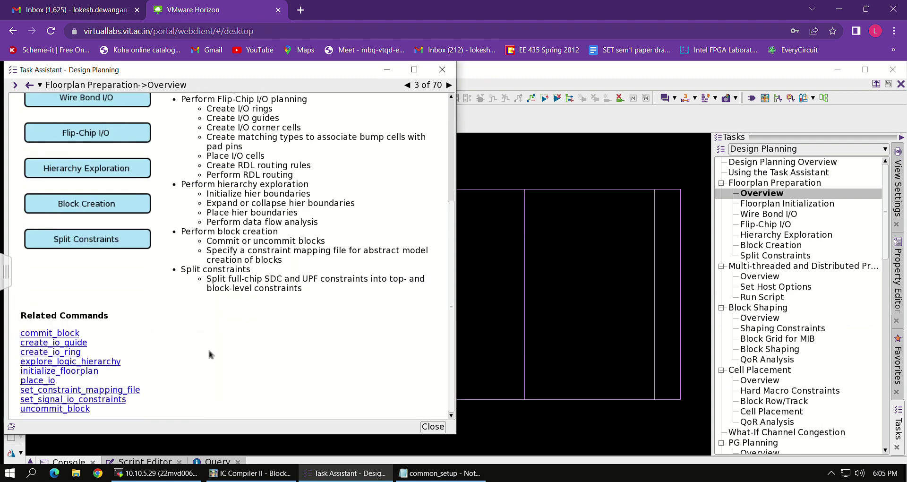
scroll(89, 328, "up", 5)
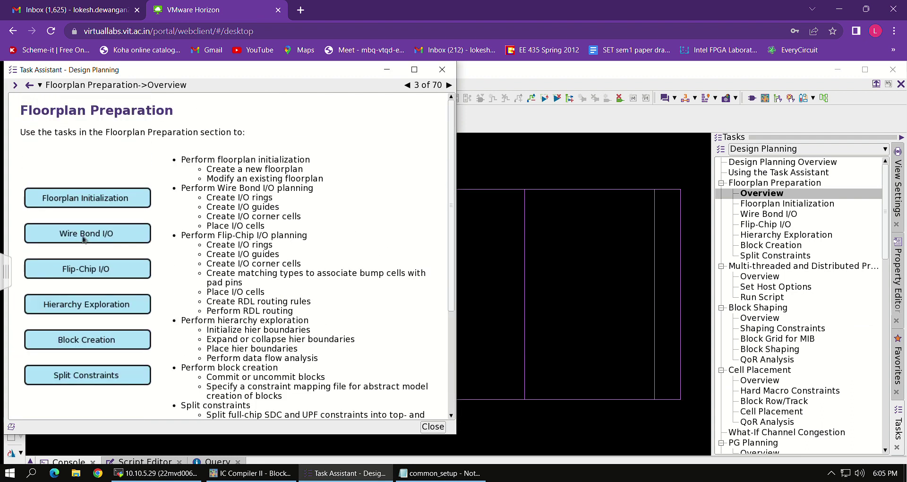
left_click(66, 203)
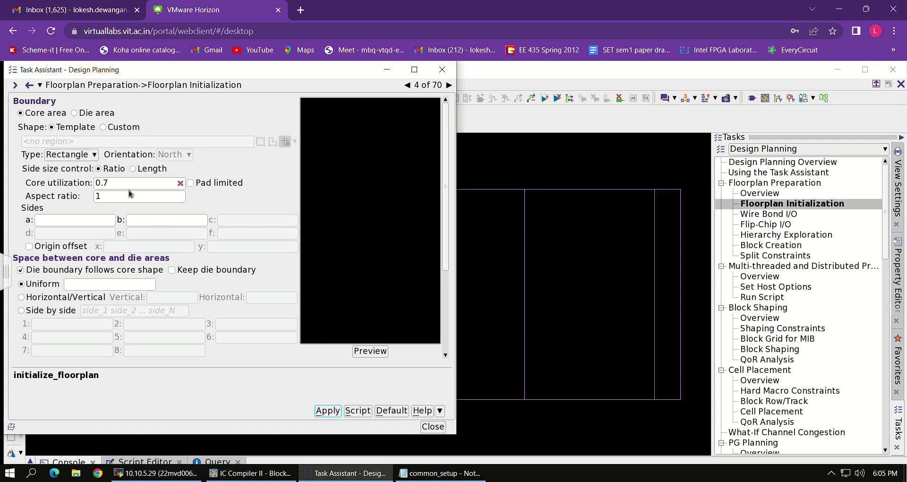
Set the core utilization to 0.5 and choose a U shape template with North orientation for the floorplan boundary
left_click_drag(104, 183, 88, 192)
key("End")
key("BackSpace")
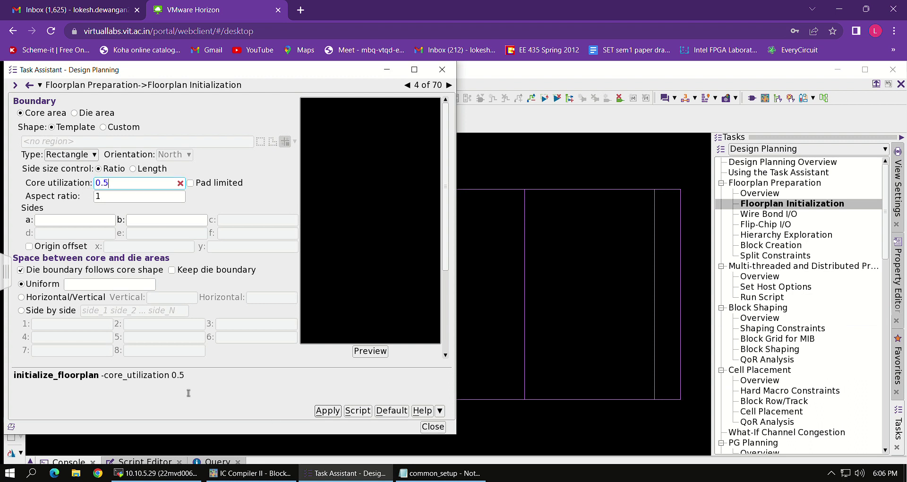
left_click(87, 162)
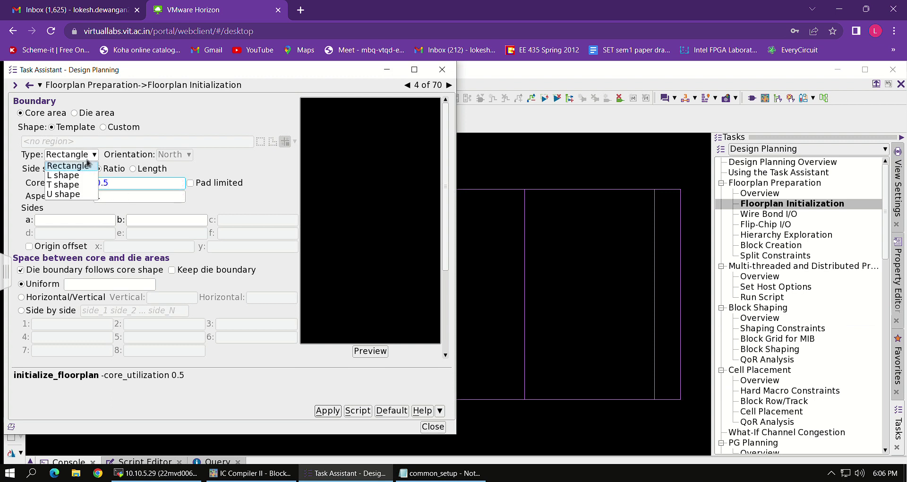
left_click(83, 196)
left_click(186, 158)
left_click(177, 167)
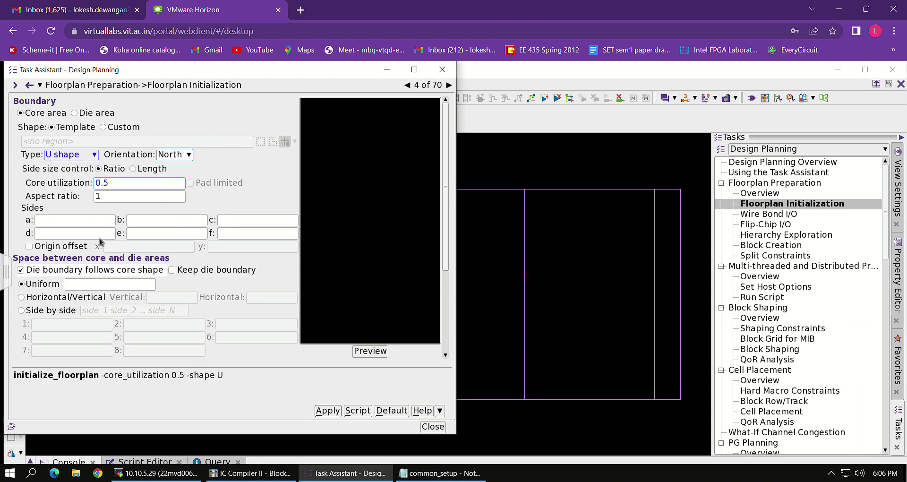
Set all six side ratios, a through f, of the U shape to 1
left_click(100, 222)
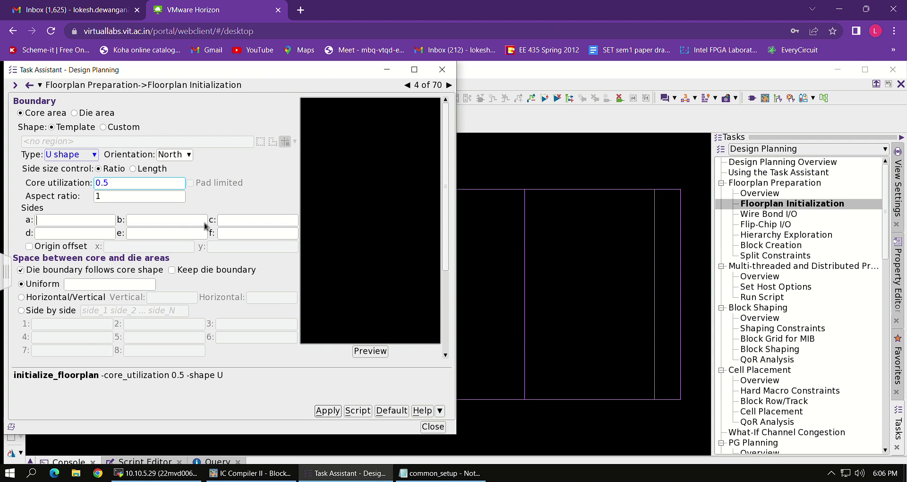
type("1")
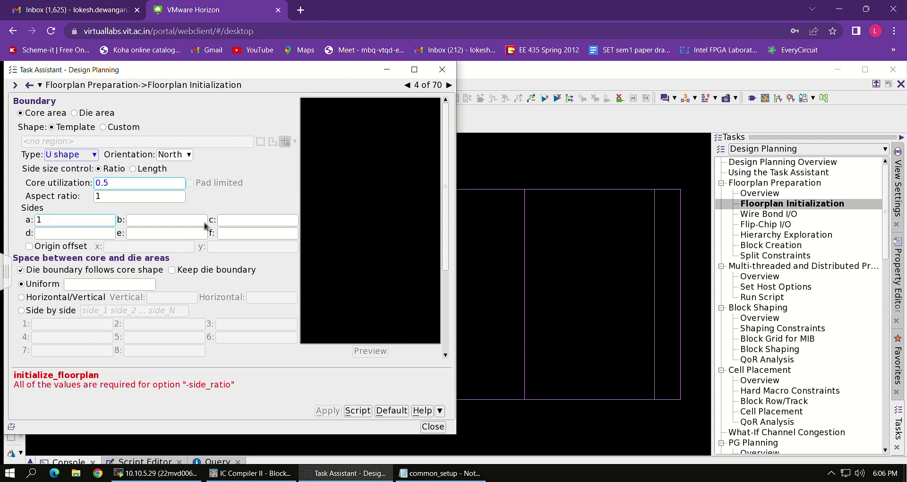
type("111")
key("Tab")
type("1")
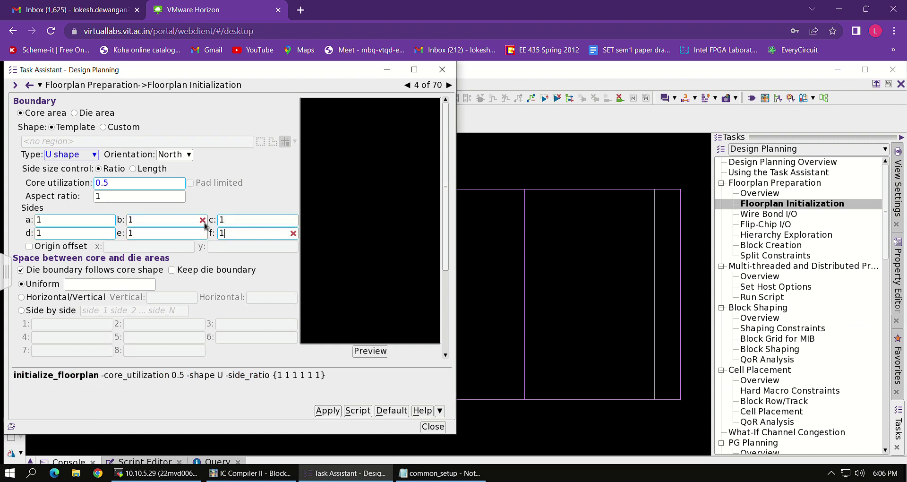
Try to preview and apply the U-shaped floorplan initialization, placing the Task Assistant window nearer the middle of the layout
left_click(370, 351)
scroll(450, 276, "down", 5)
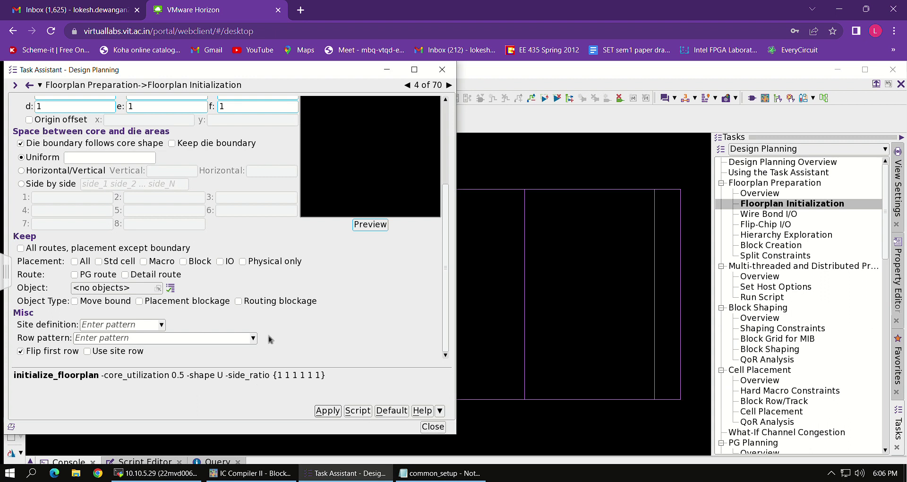
scroll(189, 304, "up", 5)
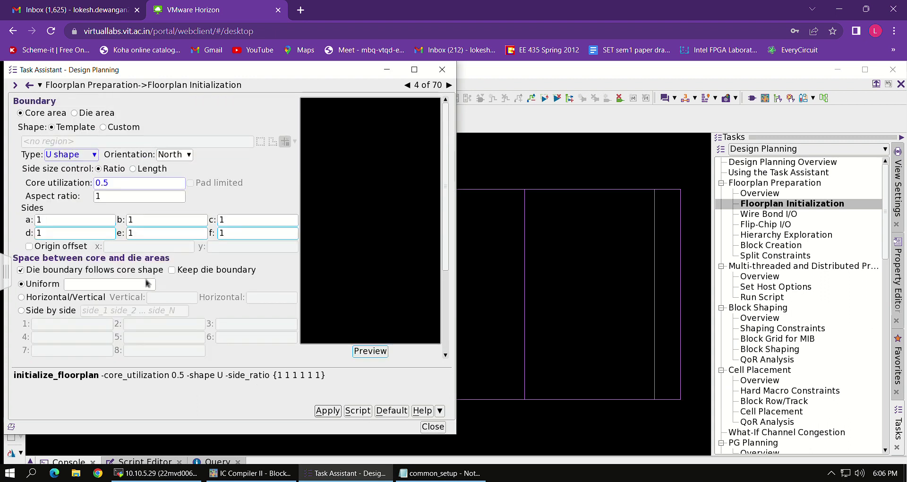
left_click(329, 411)
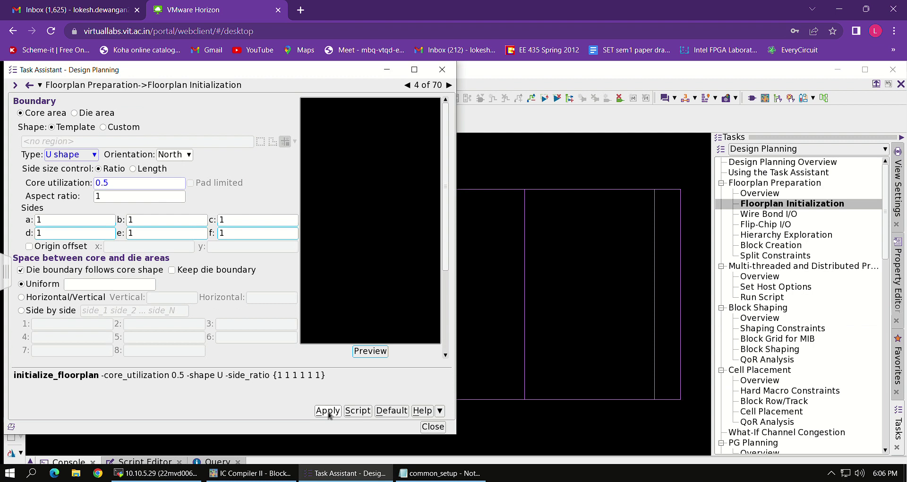
left_click_drag(306, 76, 520, 76)
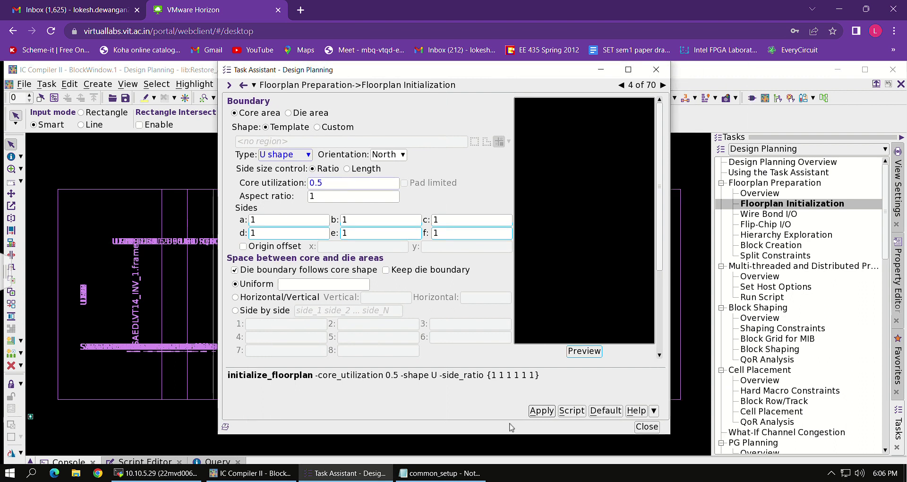
left_click(547, 415)
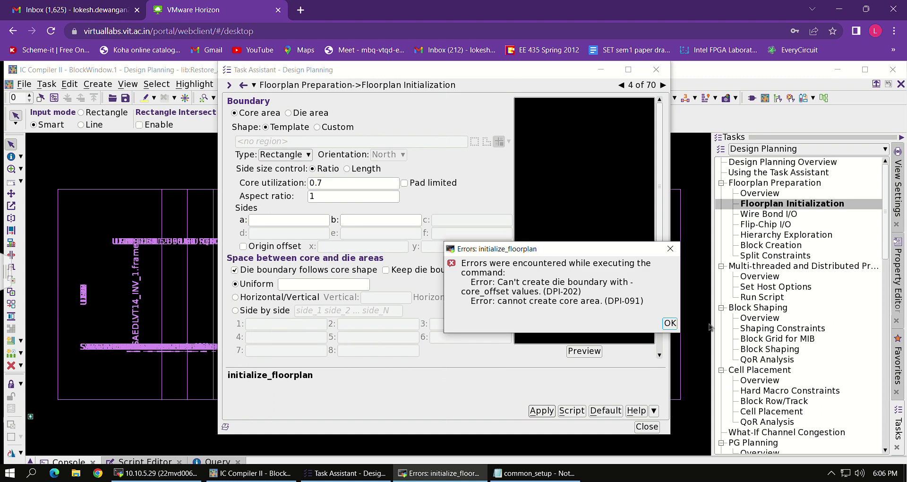
left_click(669, 324)
Set the core utilization for floorplan initialization to 0.6
left_click(333, 188)
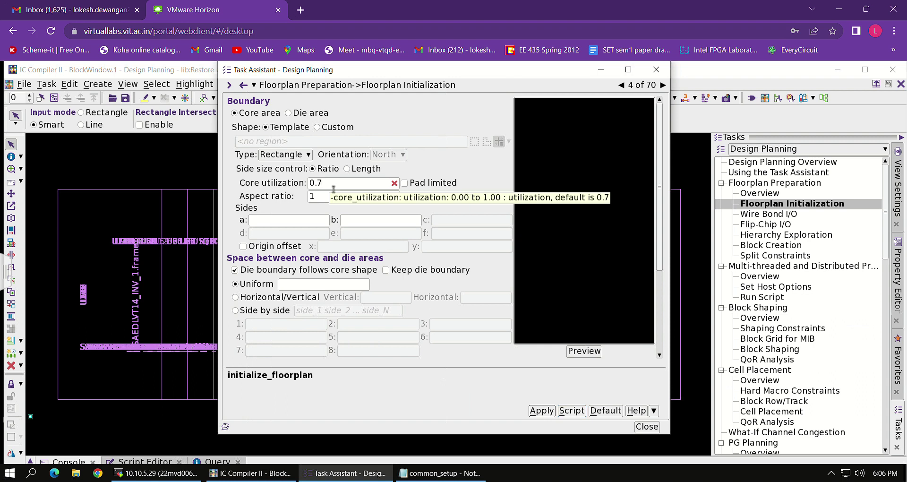
key("BackSpace")
type("5")
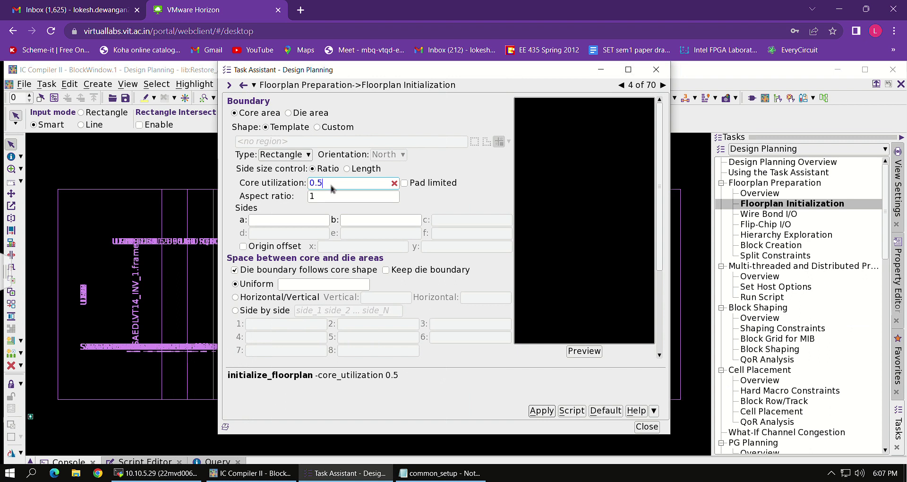
key("BackSpace")
type("7")
key("BackSpace")
type("6")
Initialize an L shape floorplan with side ratios a, b, c and d set to 1, and close the Task Assistant
left_click(296, 224)
type("1")
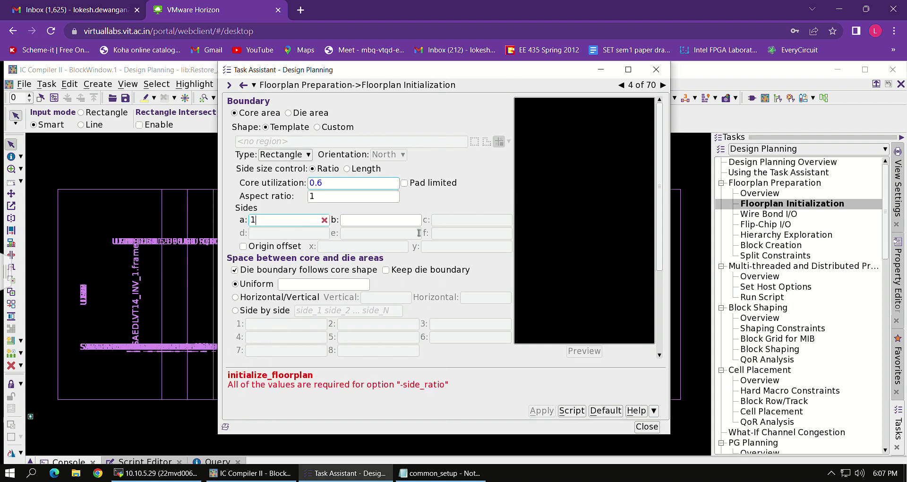
left_click(385, 221)
type("1")
left_click(294, 158)
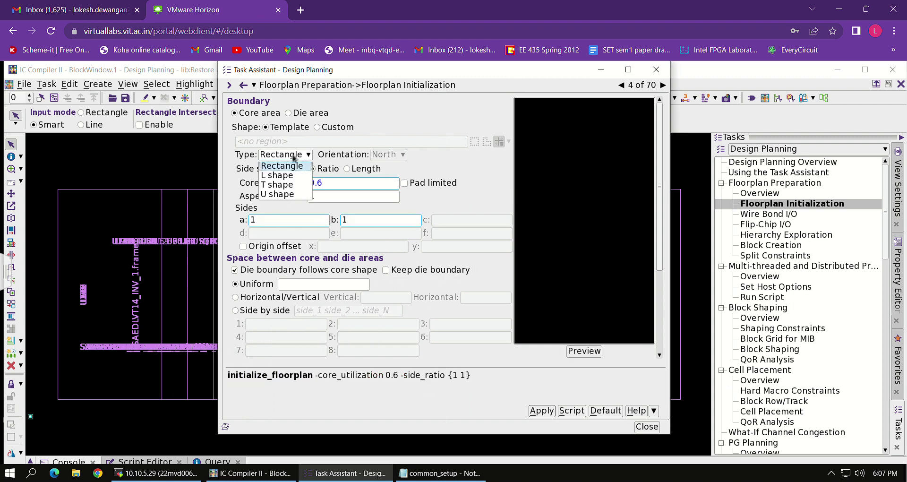
left_click(293, 176)
left_click(452, 220)
type("1")
key("Tab")
type("1")
left_click(547, 413)
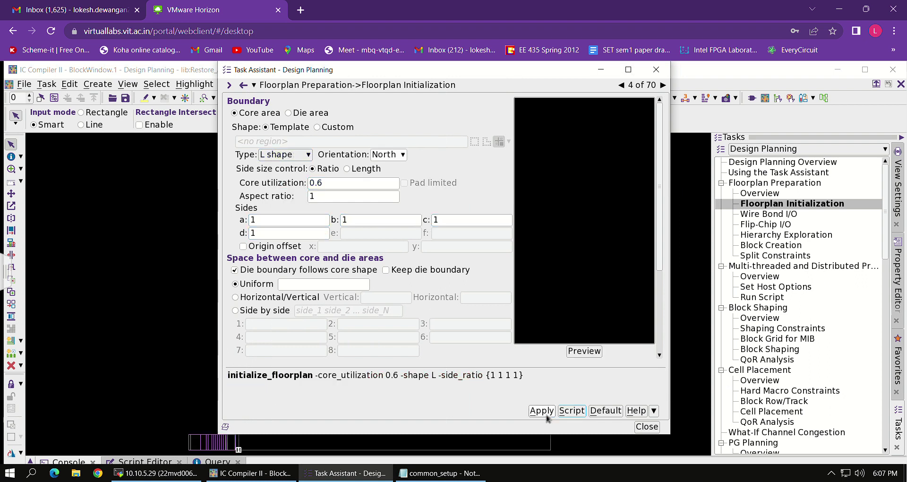
left_click(648, 72)
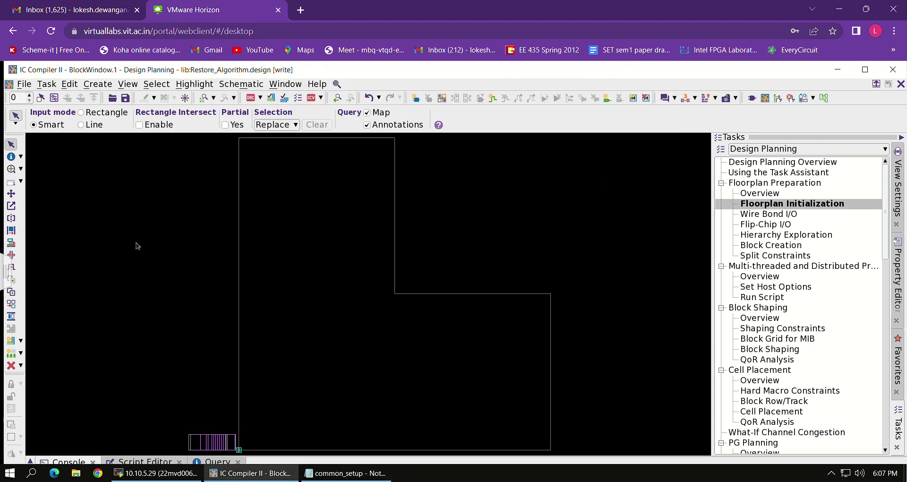
Run shape_blocks in the icc2_shell console and return to the layout with the whole floorplan fitted in view
left_click(73, 462)
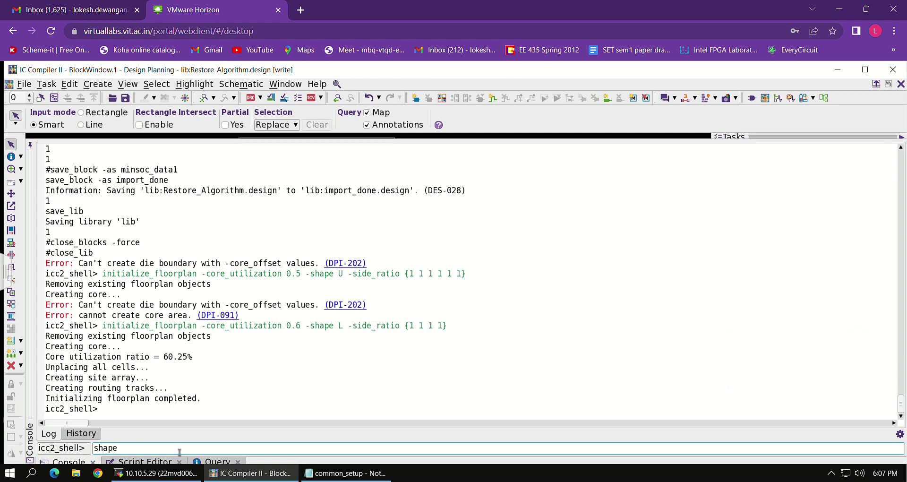
type("shape_blocks")
key("Return")
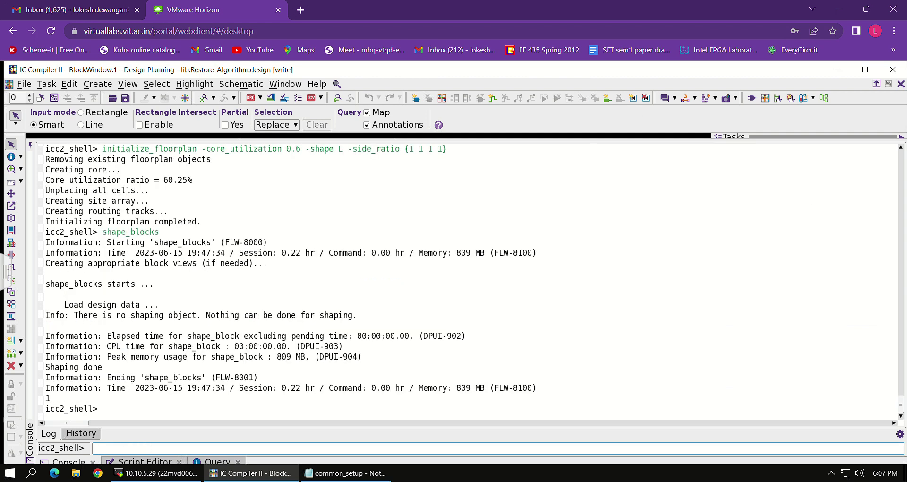
left_click(40, 149)
left_click(30, 145)
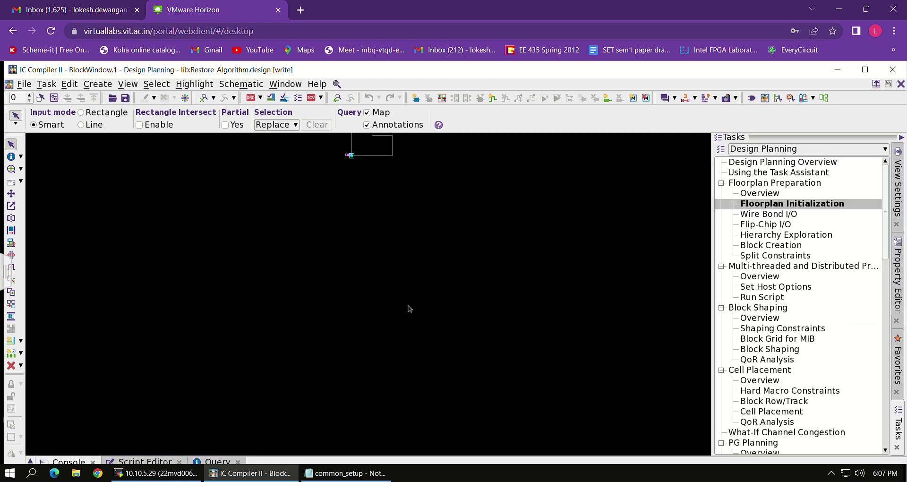
key("f")
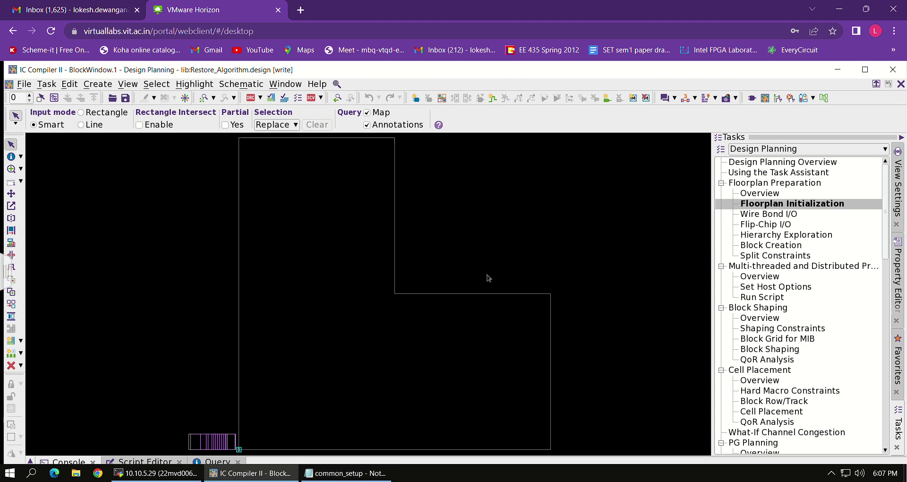
Examine the Wire Bond I/O task's settings for I/O ring, I/O guide, corner cells and I/O placement
left_click(812, 218)
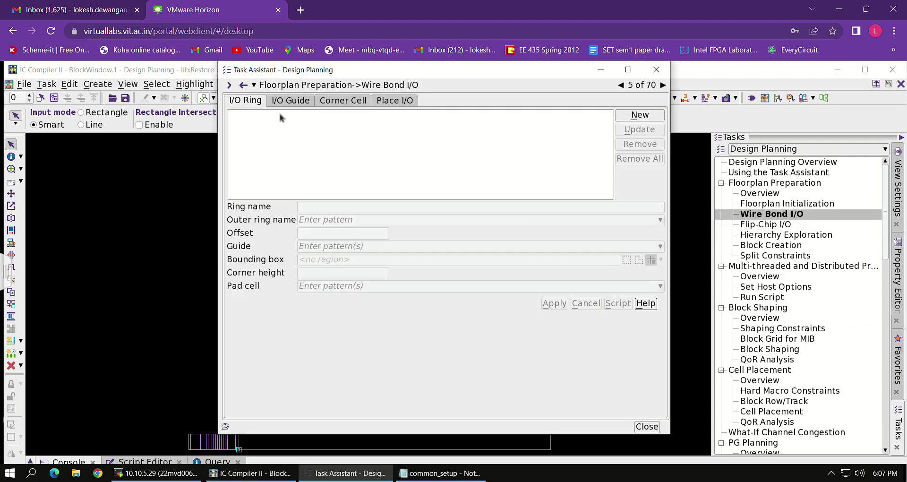
left_click(291, 100)
left_click(245, 101)
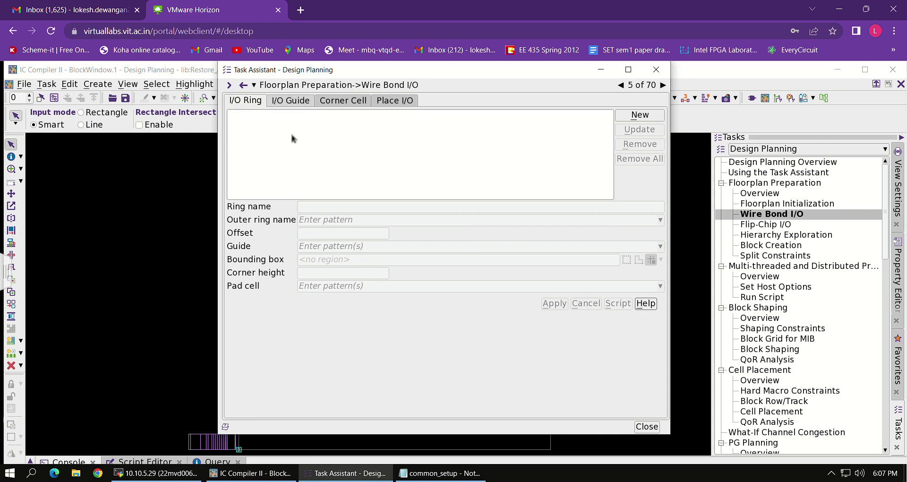
left_click(284, 103)
left_click(355, 104)
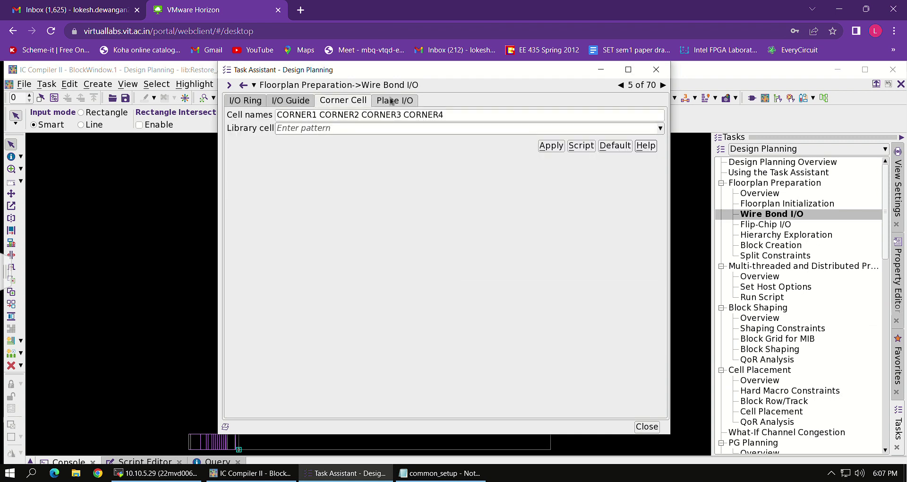
left_click(383, 100)
left_click(356, 108)
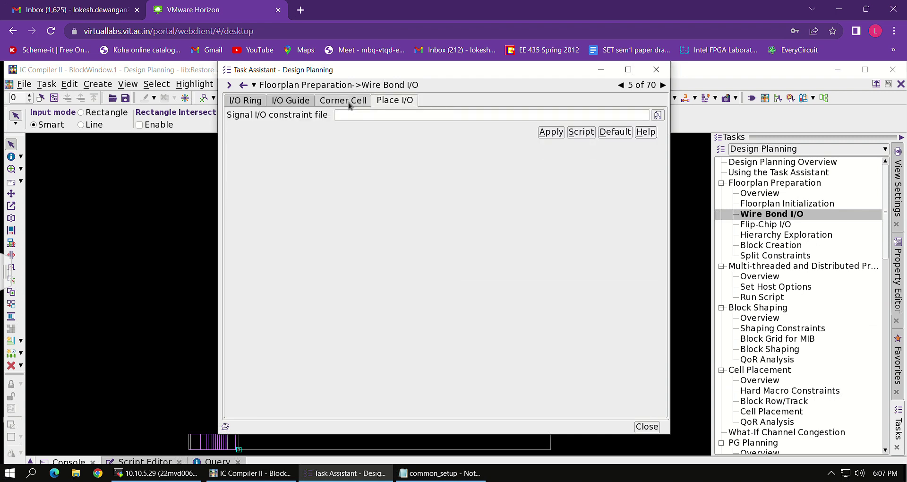
left_click(384, 103)
left_click(350, 101)
left_click(406, 103)
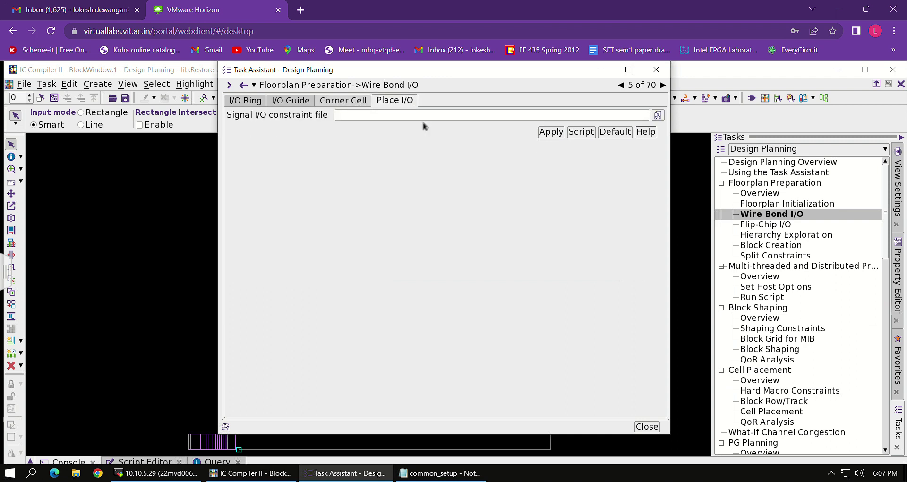
Look through the design planning task pages from Flip-Chip I/O through Block Creation to Set Host Options
left_click(664, 85)
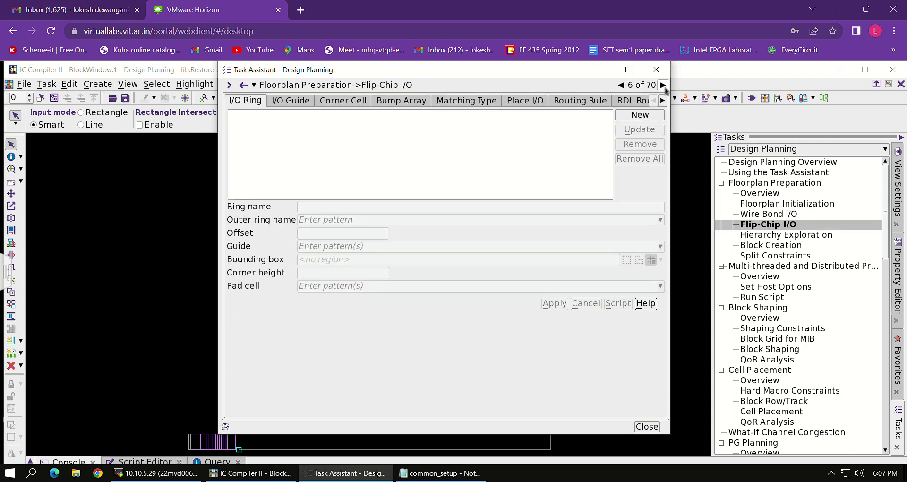
left_click(663, 85)
left_click(664, 85)
left_click(664, 86)
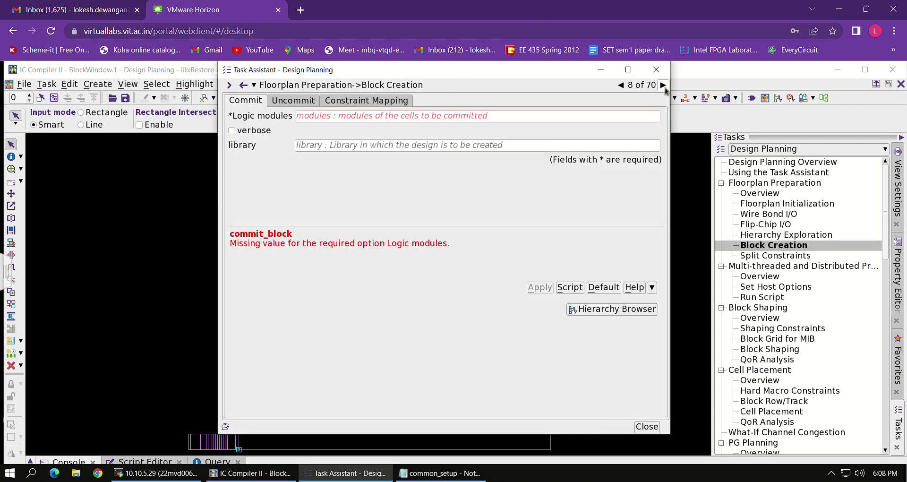
left_click(663, 85)
left_click(663, 85)
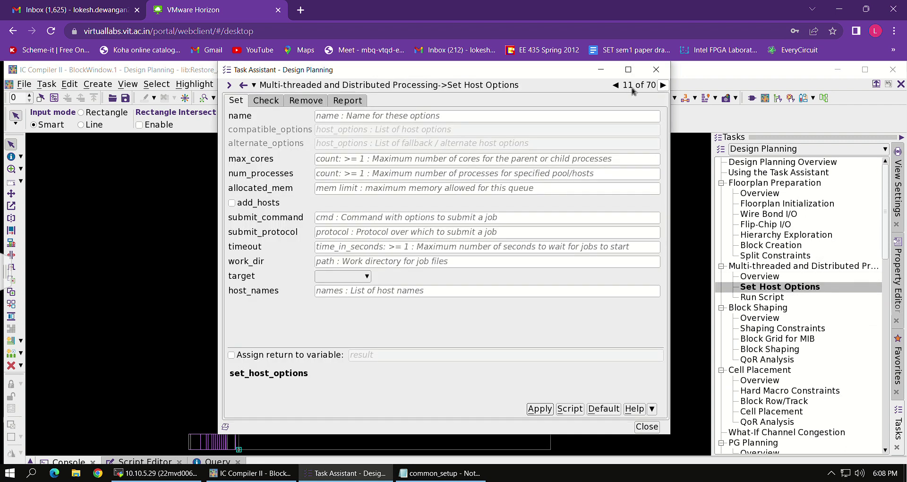
left_click(616, 86)
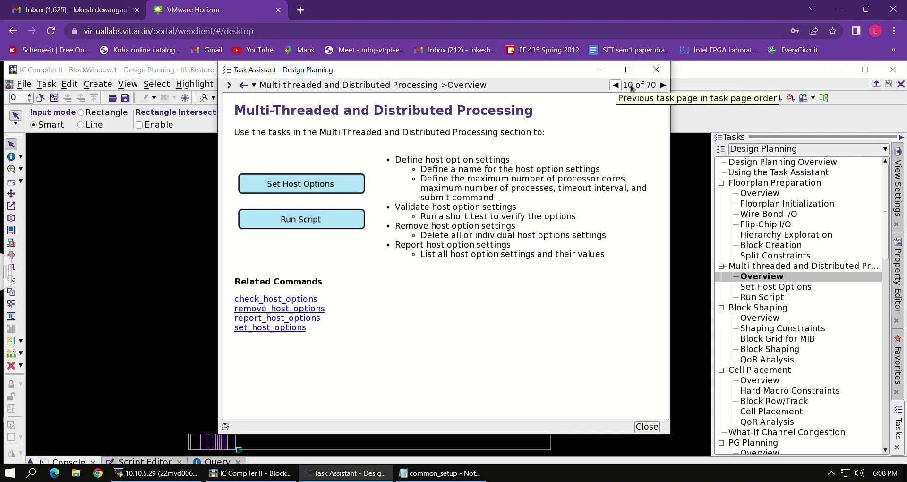
left_click(663, 85)
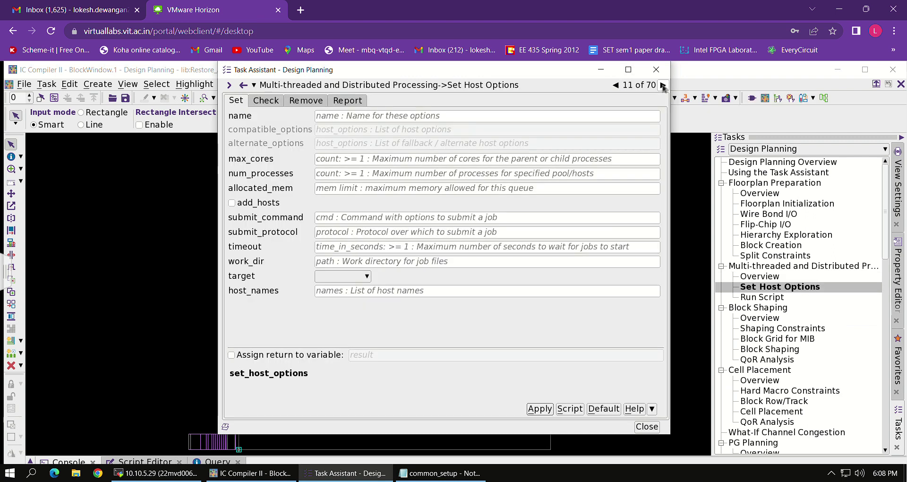
Look through the remaining block shaping and cell placement task pages up to the PG Planning overview
left_click(663, 85)
left_click(663, 85)
left_click(663, 85)
left_click(663, 85)
left_click(663, 85)
left_click(663, 85)
left_click(663, 85)
left_click(663, 85)
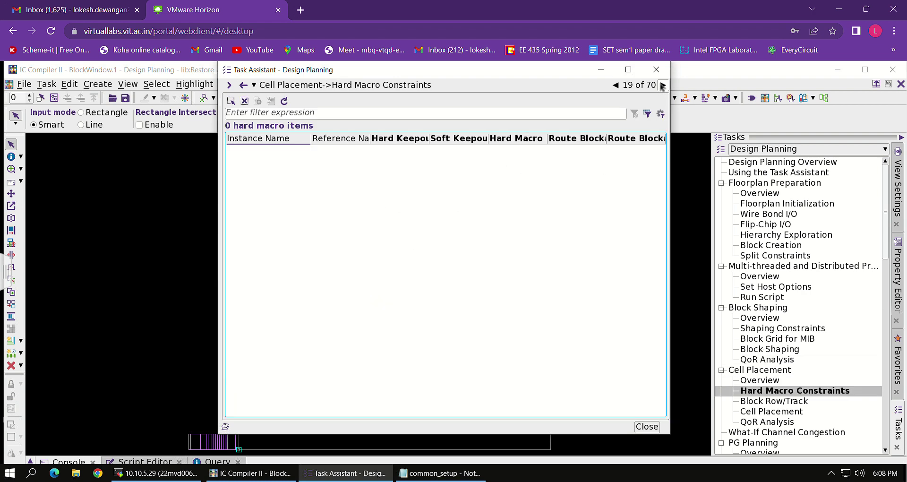
left_click(662, 85)
left_click(663, 85)
left_click(663, 85)
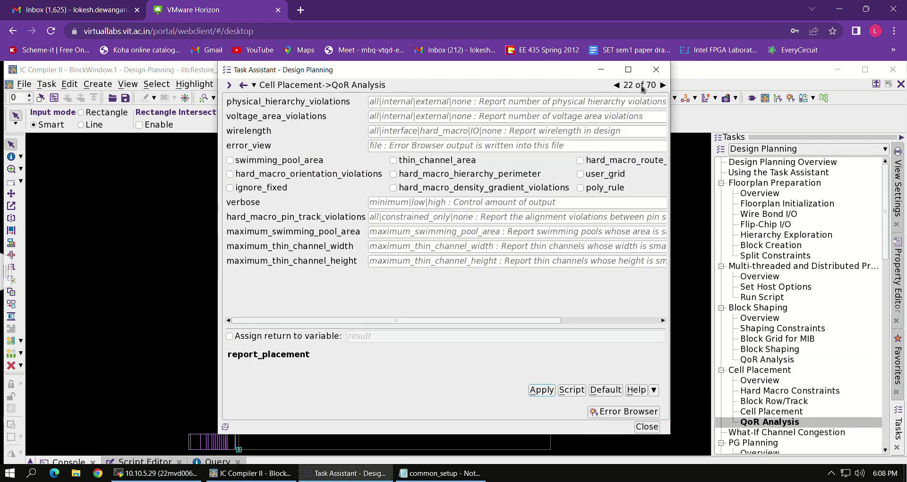
left_click(663, 85)
left_click(663, 85)
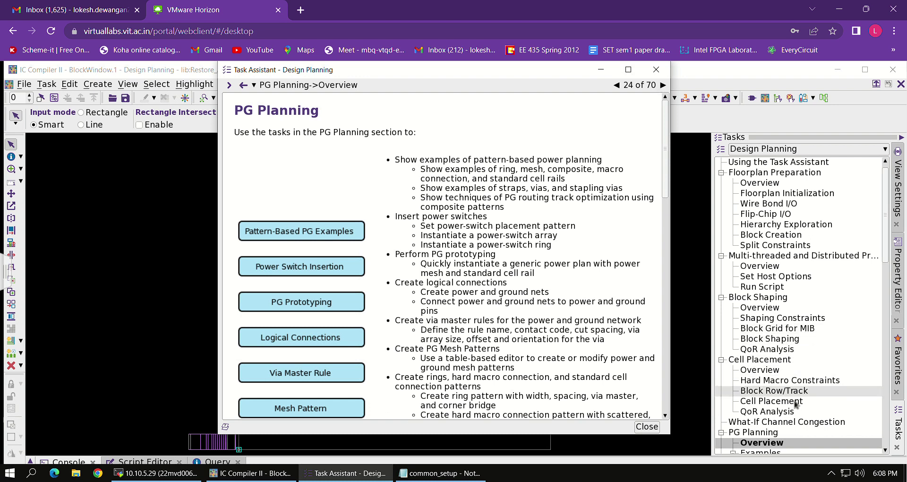
Review the PG Planning overview, the rest of the design planning task list and the Mesh Pattern settings, and close the Task Assistant
scroll(803, 338, "down", 6)
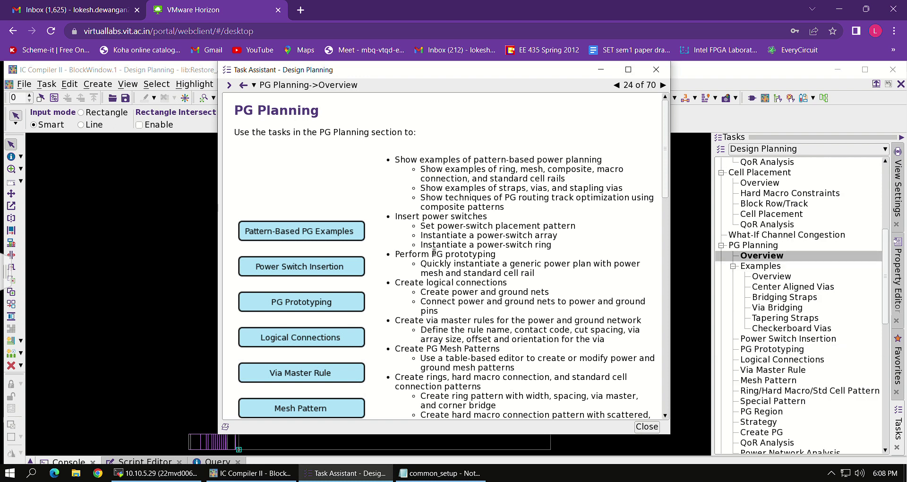
scroll(559, 265, "down", 3)
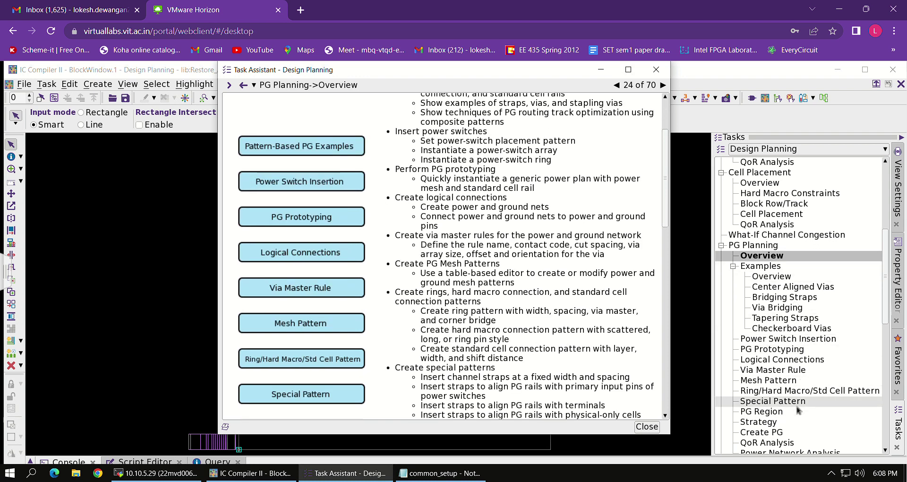
scroll(799, 408, "down", 6)
scroll(802, 403, "down", 6)
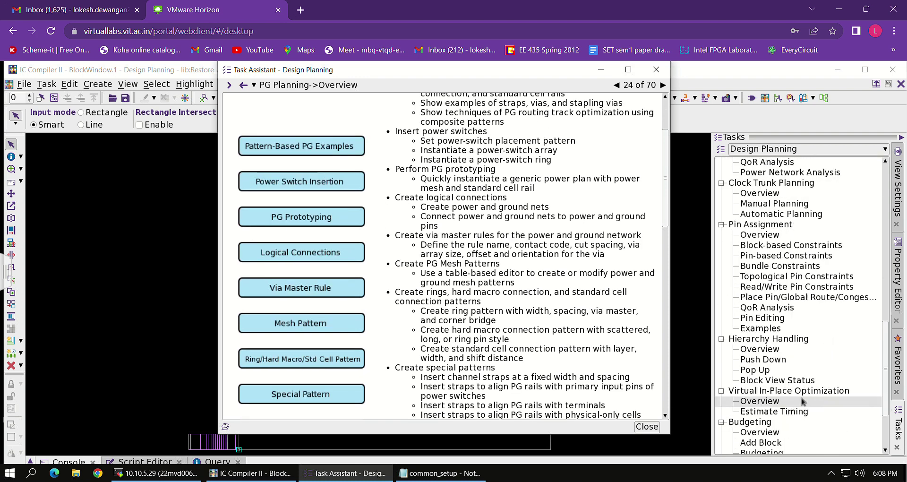
scroll(831, 212, "up", 6)
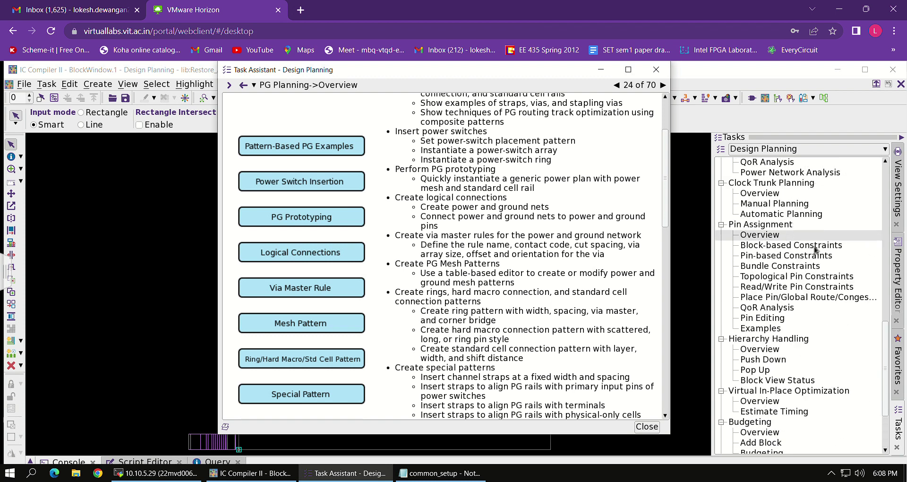
scroll(812, 255, "up", 1)
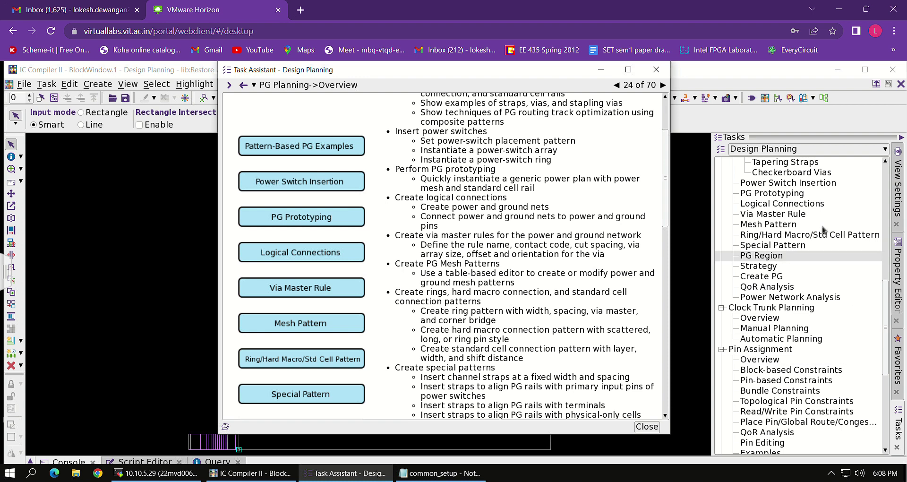
scroll(822, 231, "up", 7)
scroll(822, 231, "up", 4)
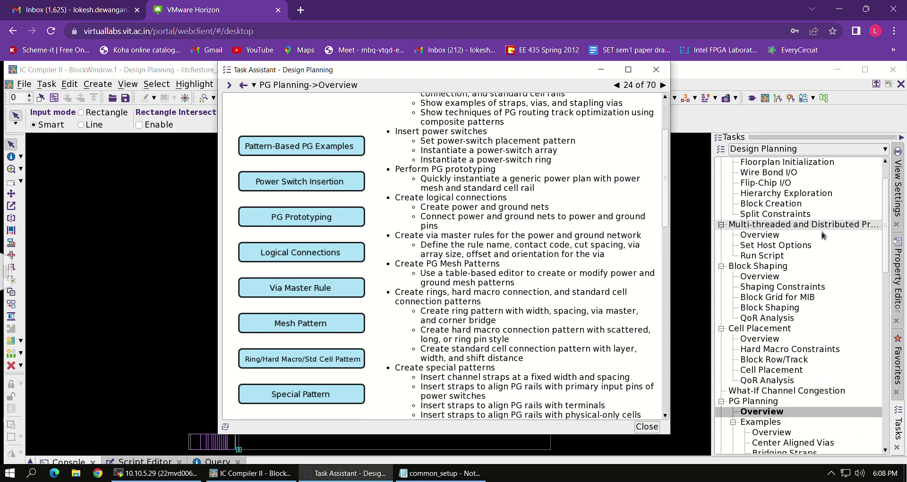
scroll(823, 243, "down", 3)
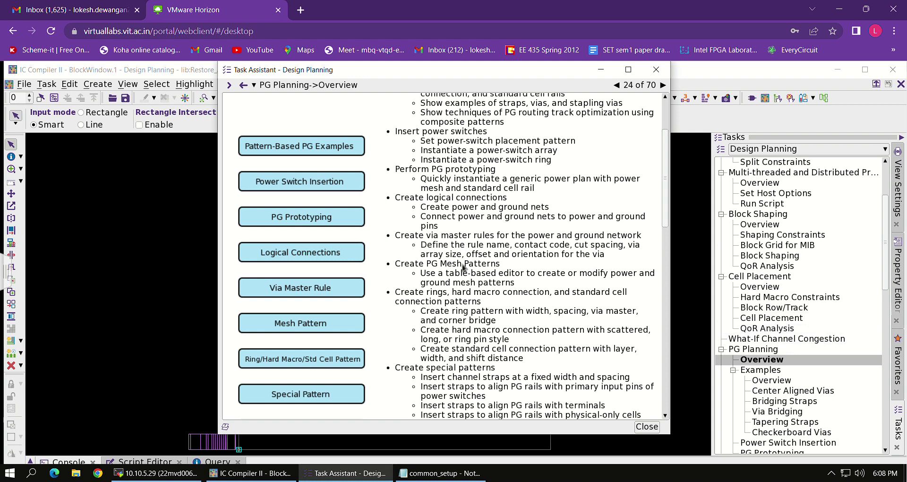
scroll(862, 364, "down", 5)
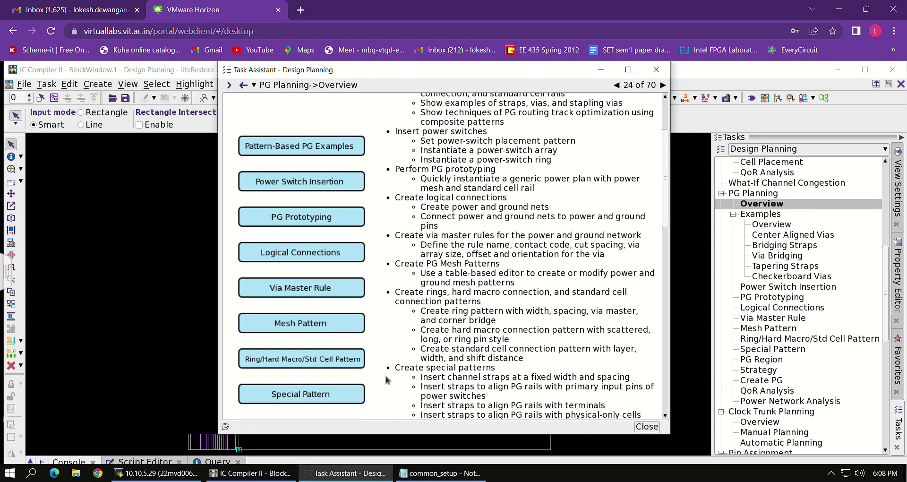
left_click(656, 69)
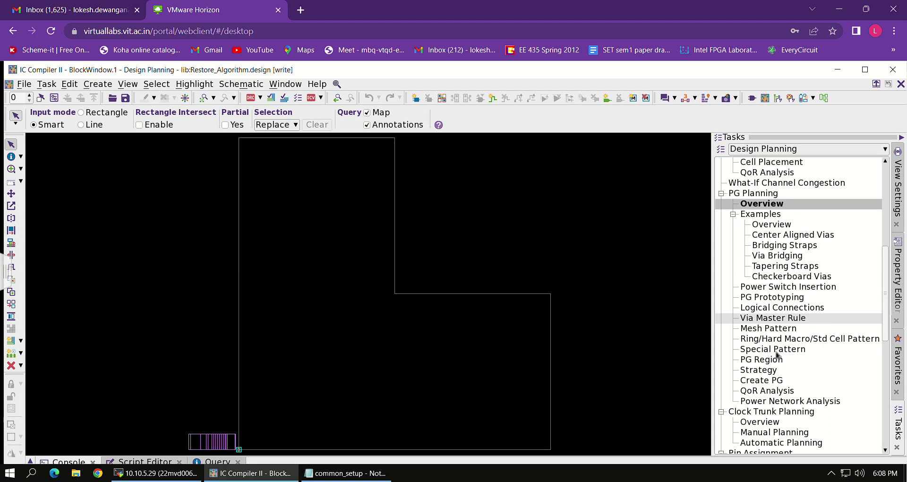
left_click(770, 328)
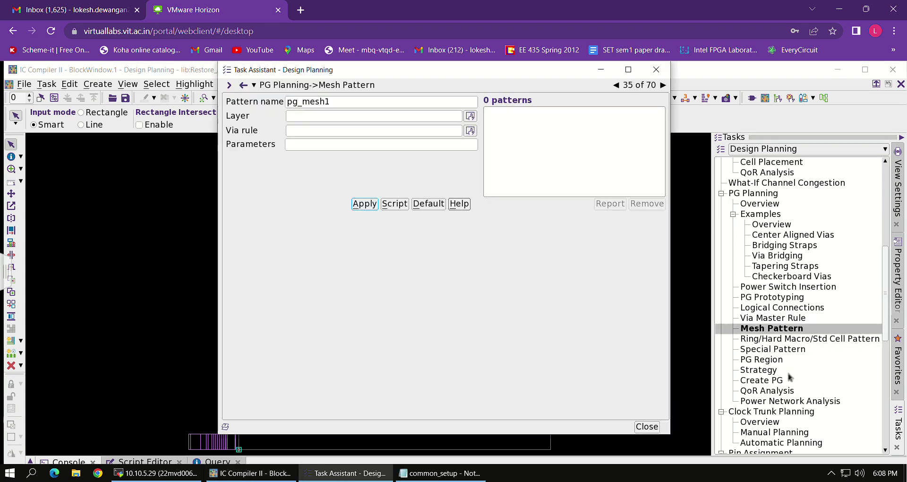
left_click(668, 67)
Place the pins for top level ports only through the Place Pin/Global Route/Congestion task, and close the Task Assistant
scroll(796, 366, "down", 2)
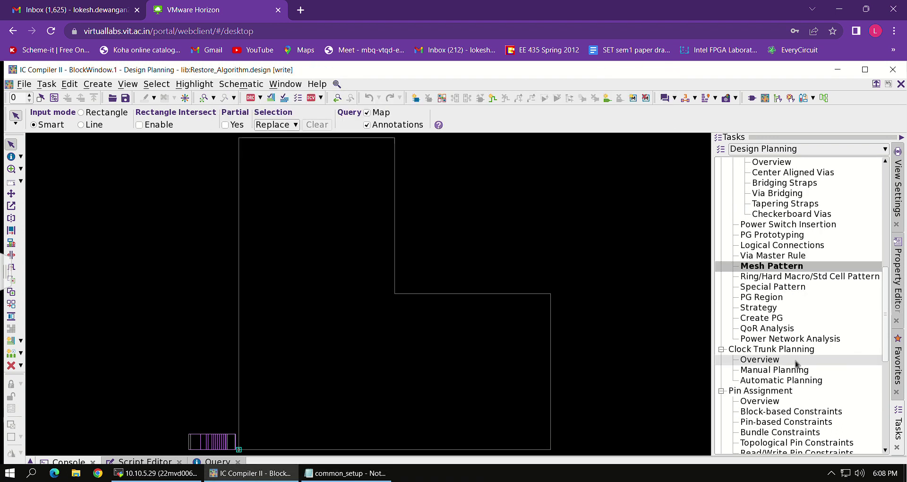
scroll(796, 364, "down", 3)
left_click(800, 371)
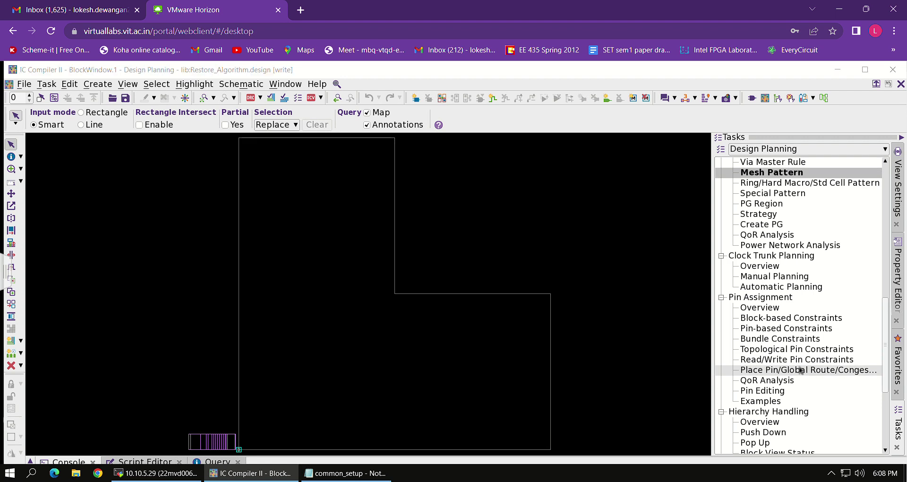
left_click(231, 169)
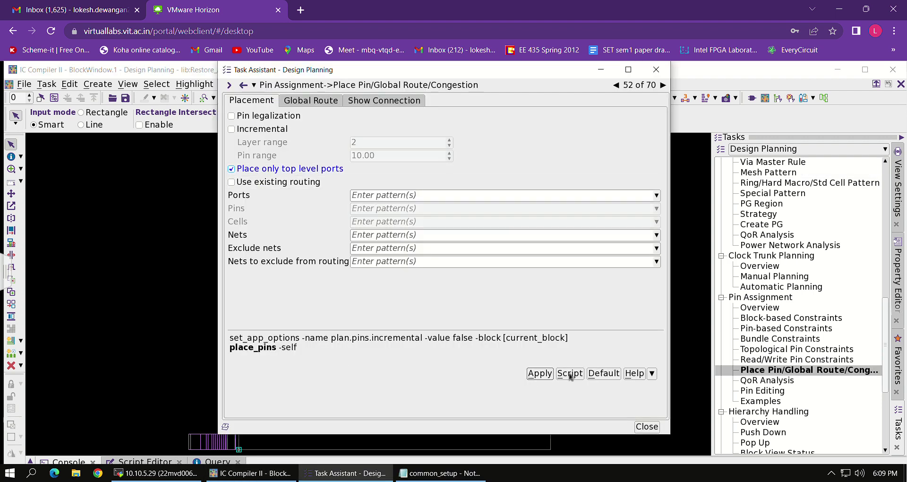
left_click(544, 376)
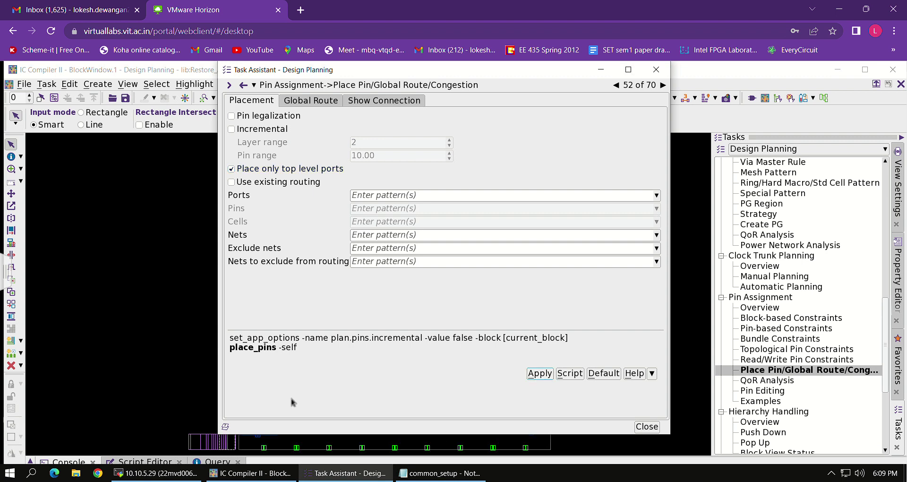
left_click(656, 70)
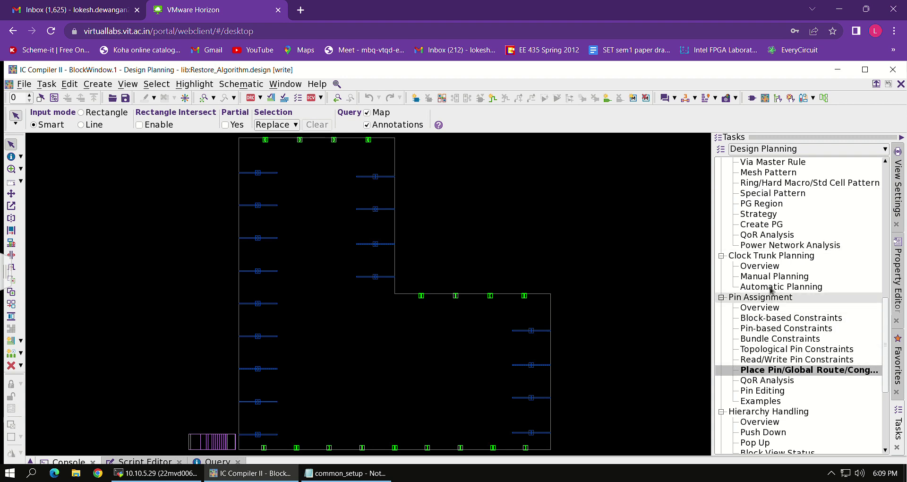
Try to create the PG mesh pattern pg_mesh1 with layer M1, and move on to the Ring/Hard Macro/Std Cell Pattern task
scroll(771, 289, "up", 6)
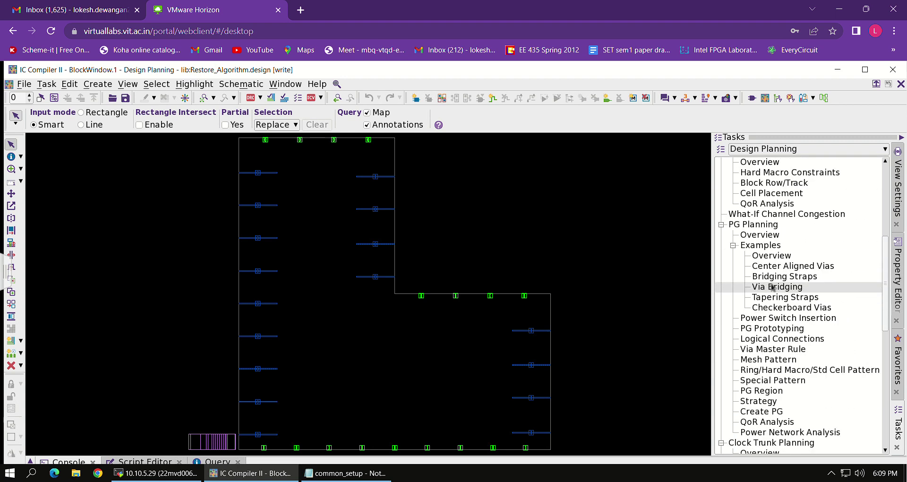
scroll(772, 287, "up", 1)
left_click(802, 260)
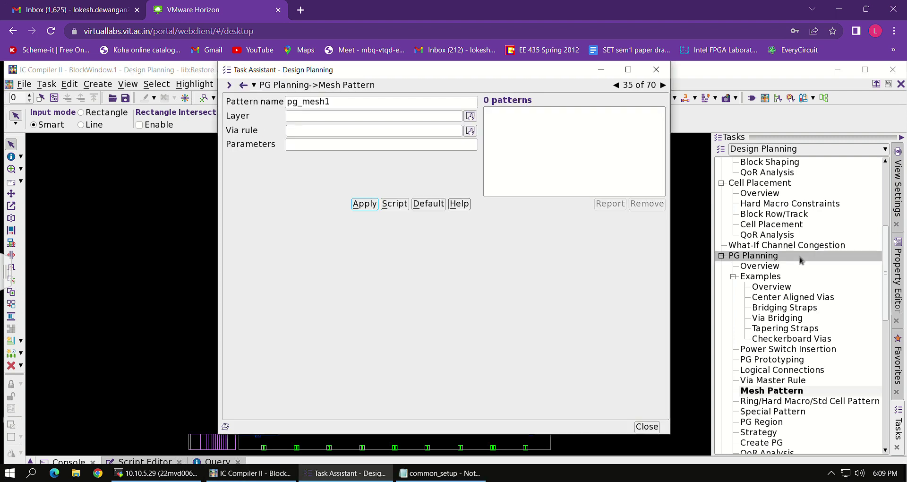
left_click(466, 105)
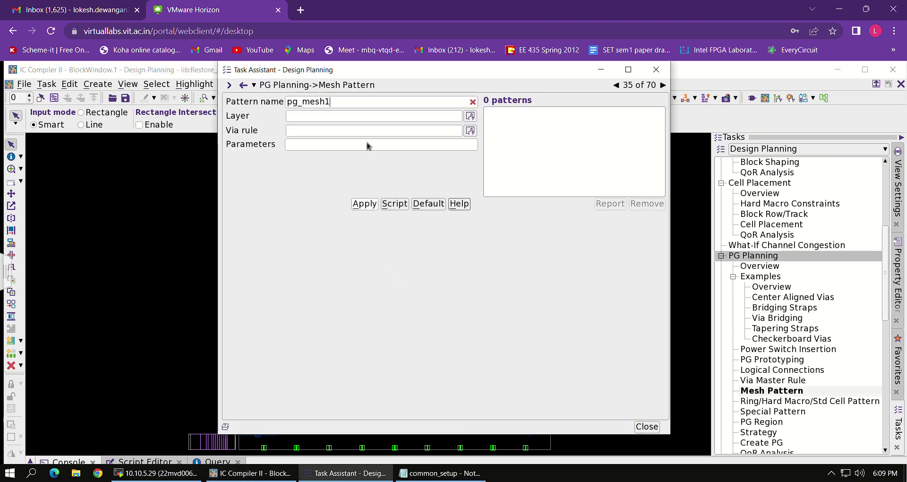
left_click(470, 117)
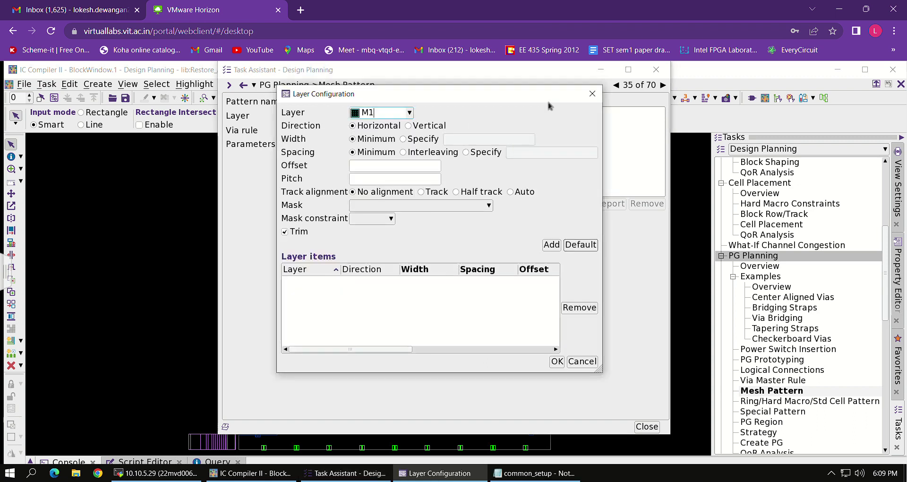
left_click(409, 113)
left_click(409, 117)
left_click(557, 362)
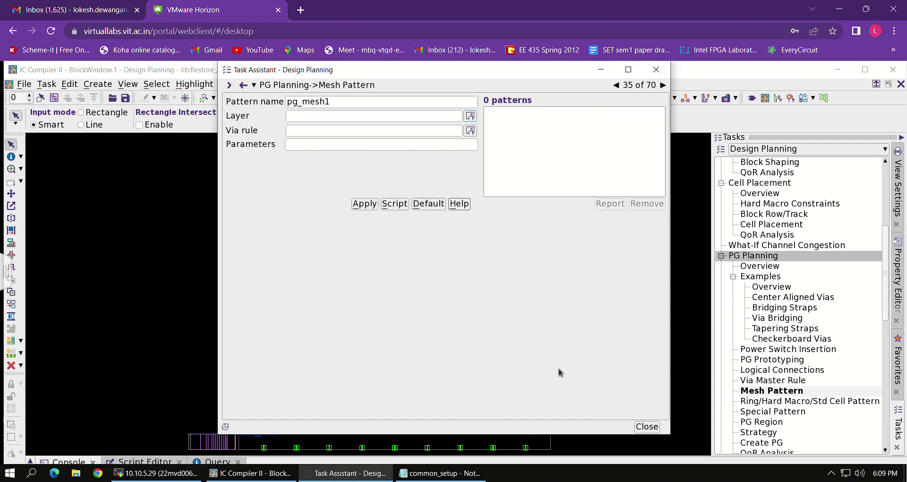
left_click(370, 205)
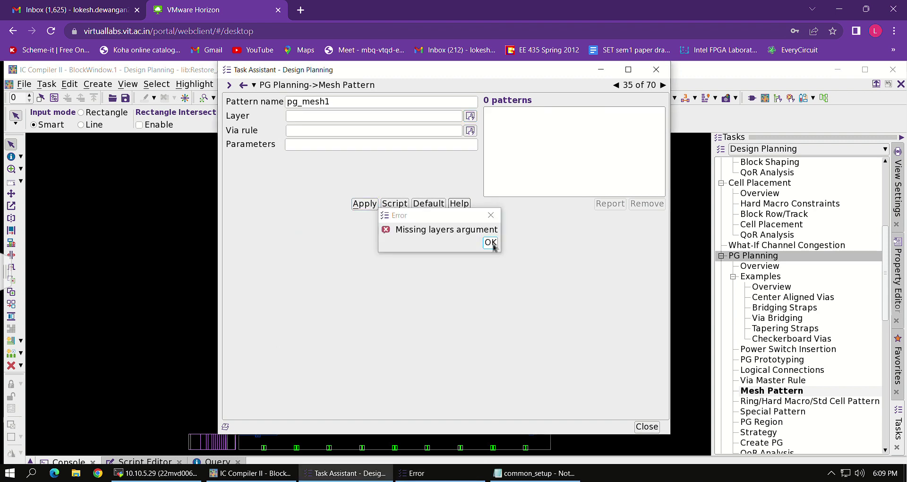
left_click(491, 242)
left_click(663, 85)
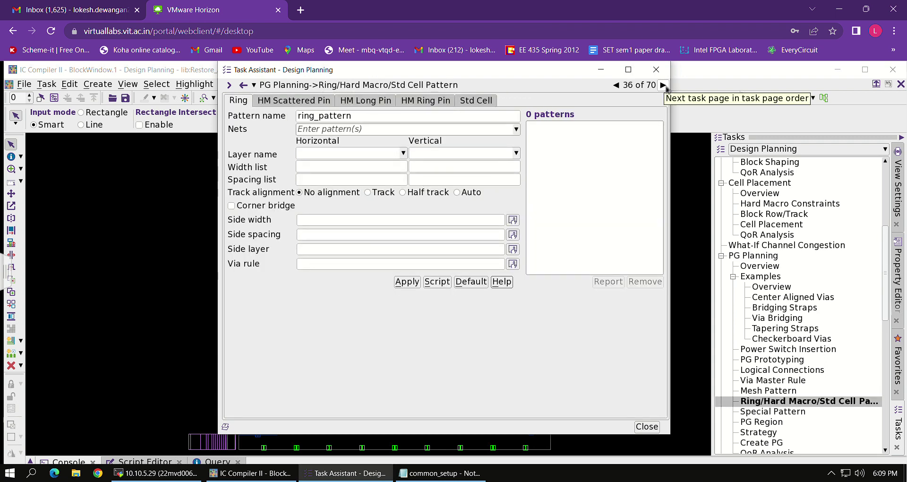
Look through the PG Planning task pages from PG Region and Strategy to QoR Analysis and Power Network Analysis
left_click(663, 85)
left_click(663, 85)
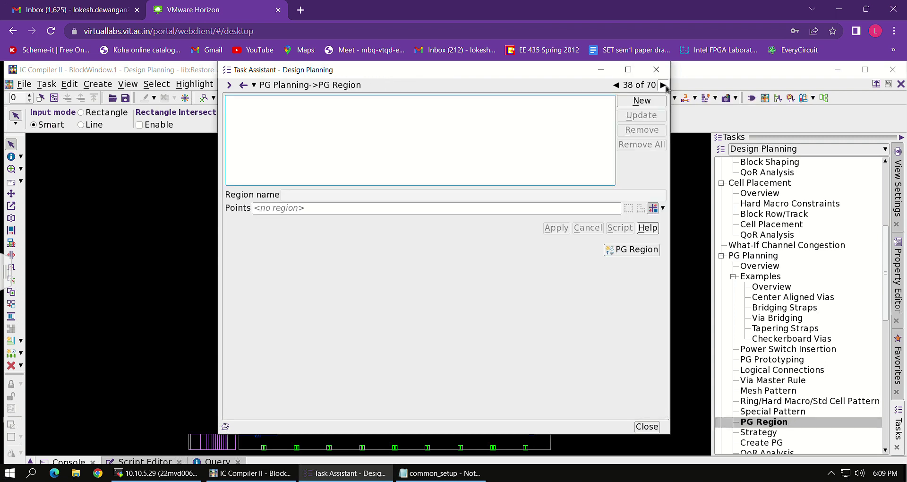
left_click(664, 85)
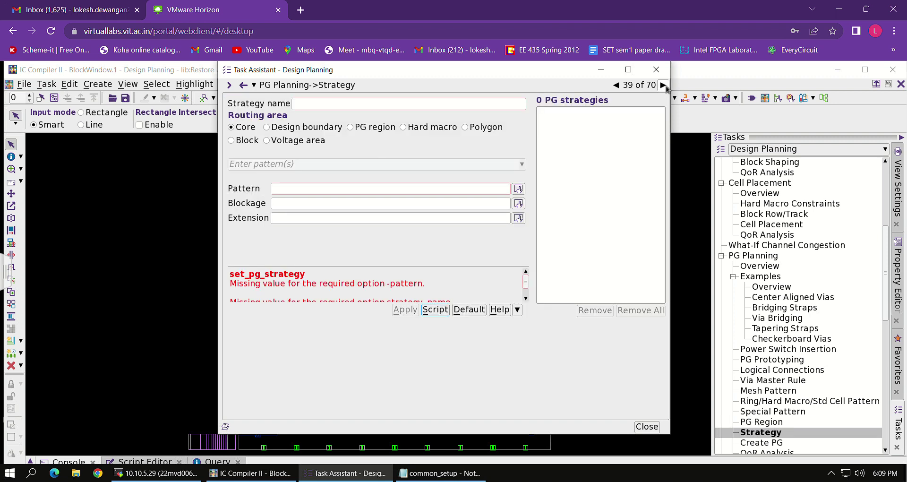
left_click(663, 85)
left_click(663, 85)
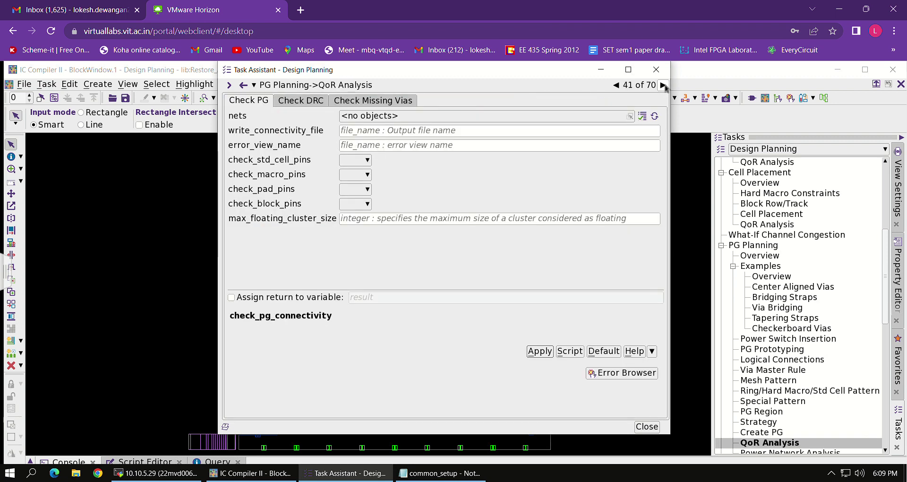
left_click(663, 85)
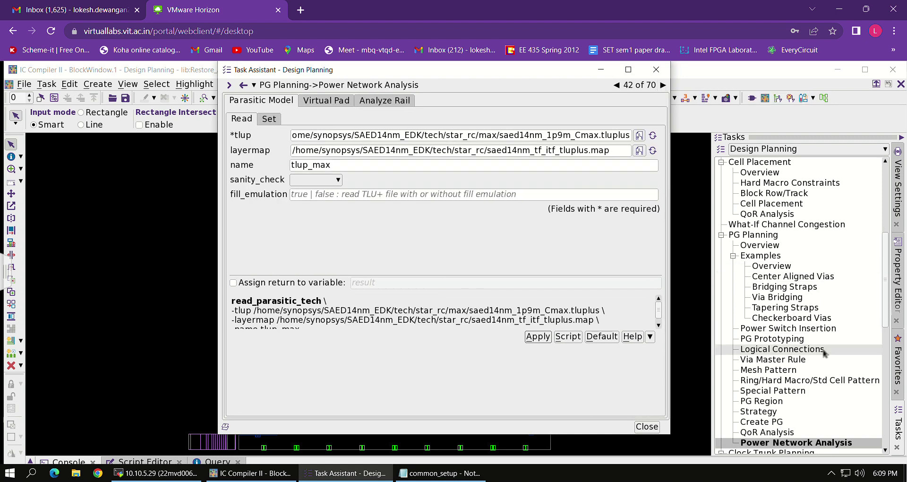
scroll(823, 357, "down", 2)
scroll(822, 358, "down", 1)
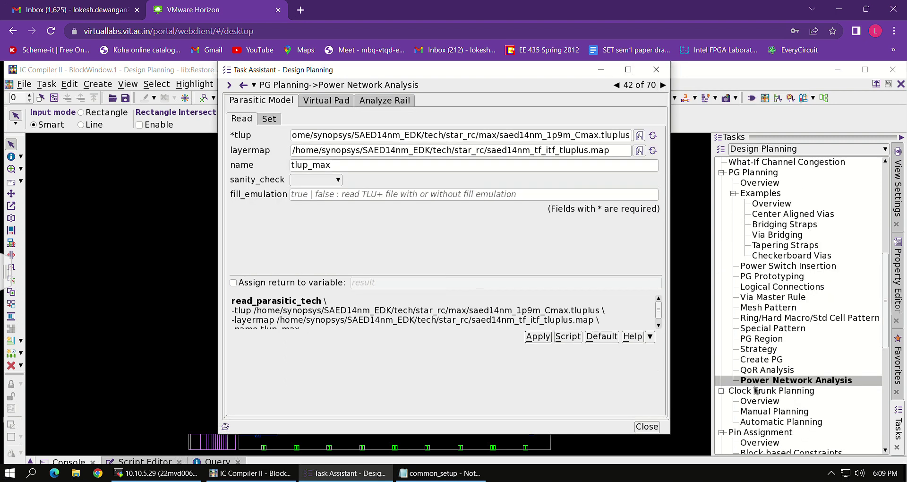
Create a PG strategy via rule named rule in the Create PG task, with stack vias intersection and the default via master
left_click(775, 359)
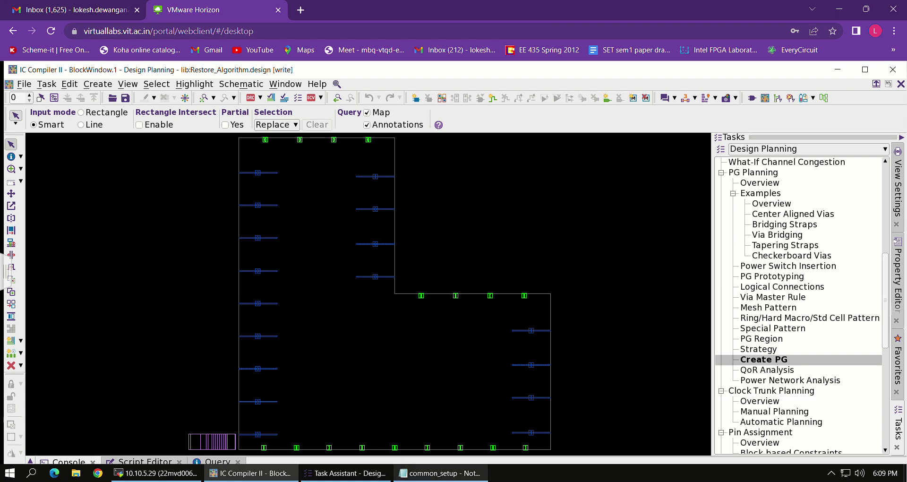
left_click(345, 474)
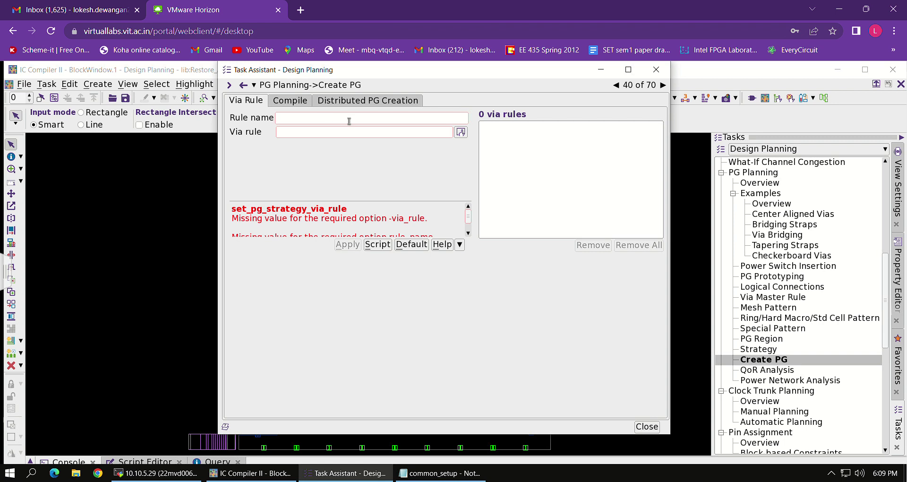
type("rule")
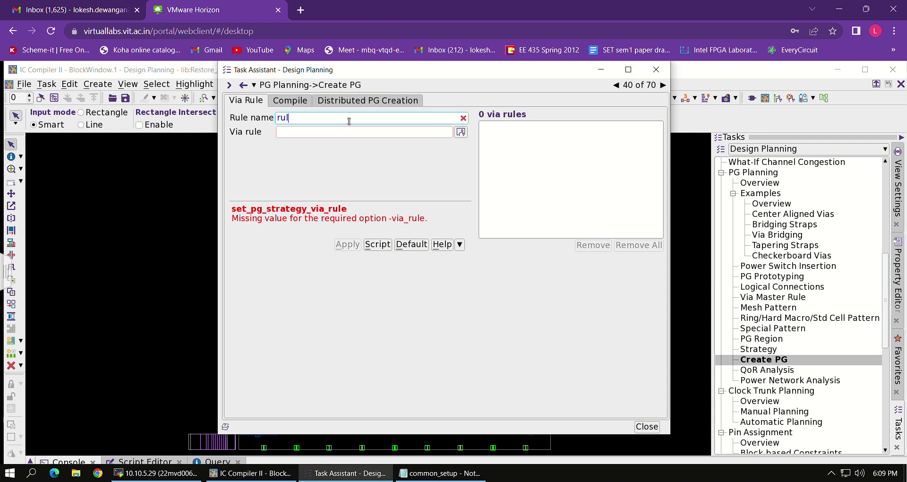
left_click(460, 132)
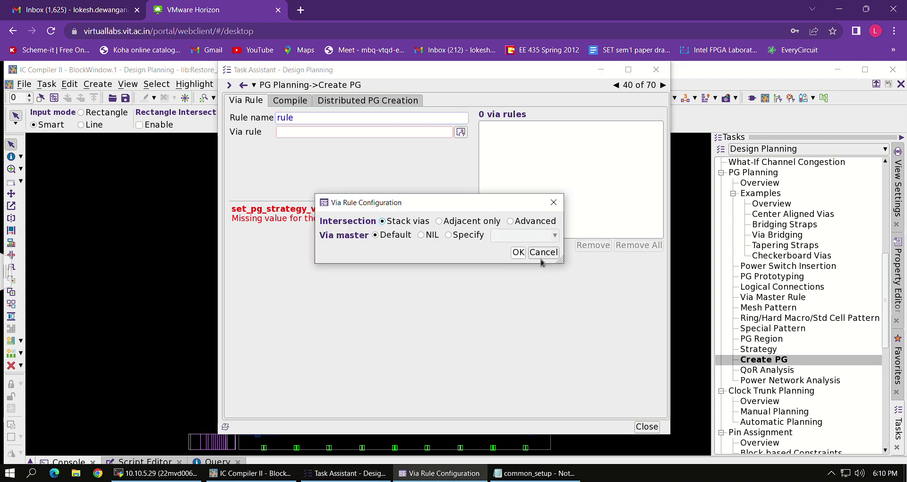
left_click(519, 253)
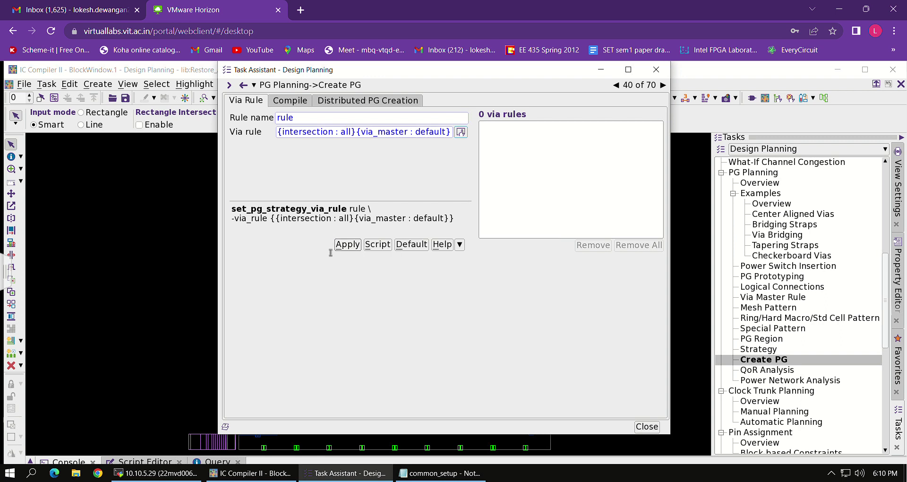
left_click(351, 245)
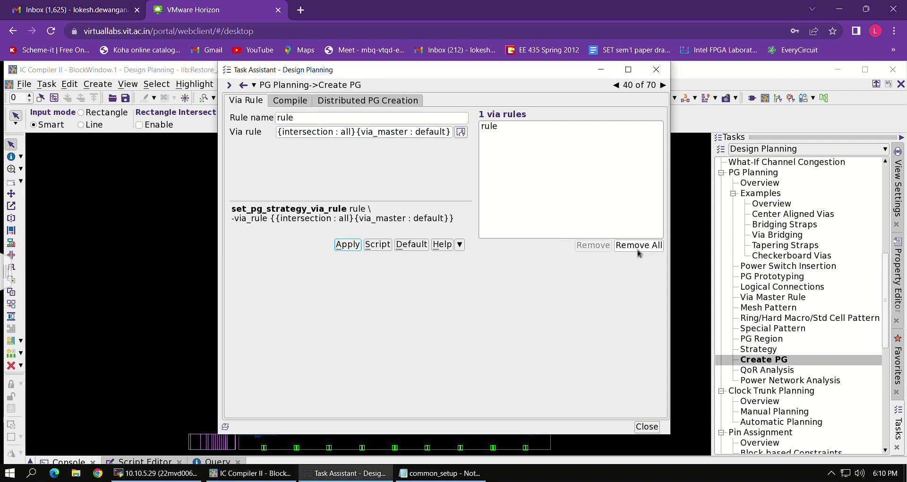
Review the Create PG compile options, go back through the previously visited task pages, and close the Task Assistant
left_click(286, 100)
left_click_drag(380, 65, 380, 203)
left_click_drag(404, 154, 559, 146)
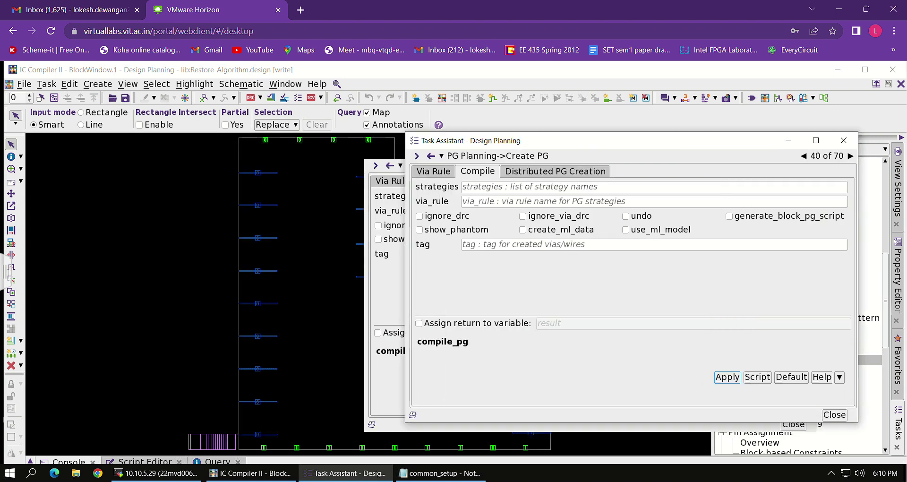
left_click(431, 156)
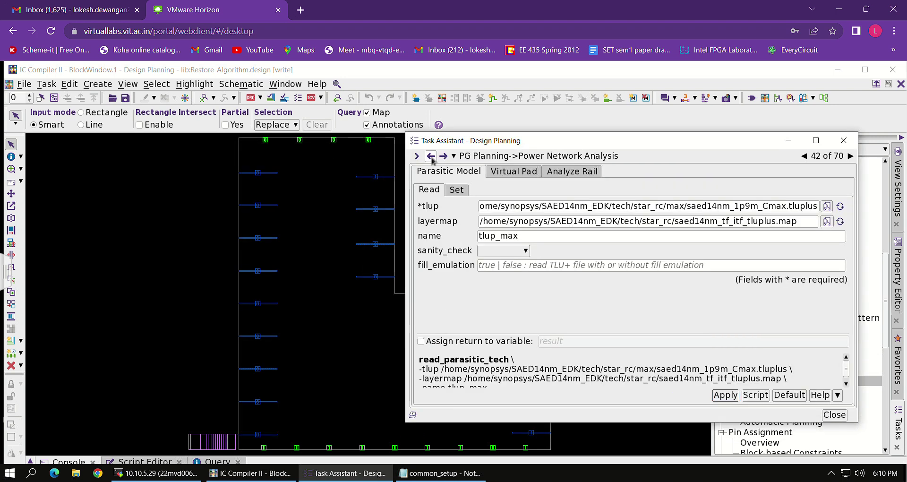
left_click(431, 157)
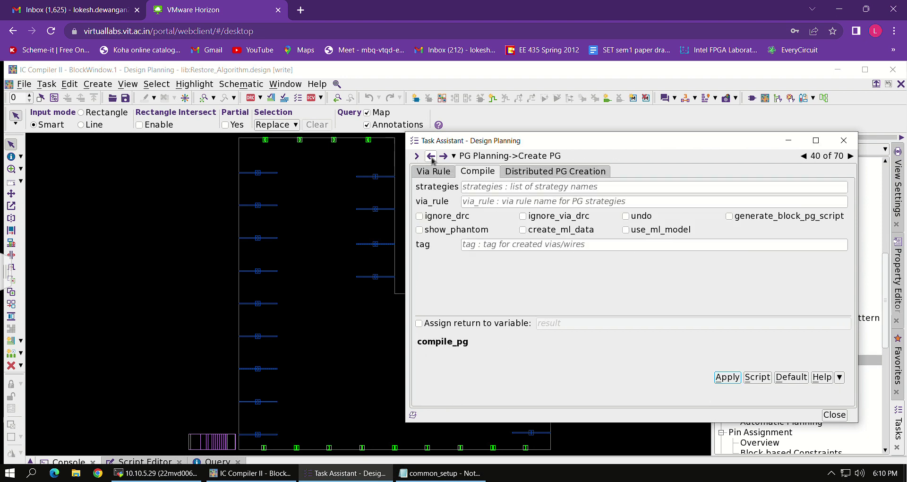
left_click(431, 156)
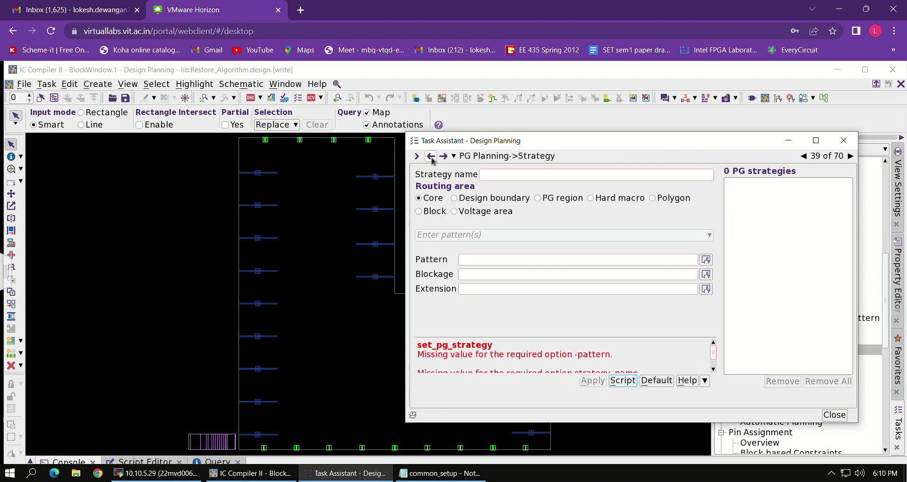
left_click(431, 156)
left_click(430, 156)
left_click(430, 156)
left_click(430, 157)
left_click(431, 157)
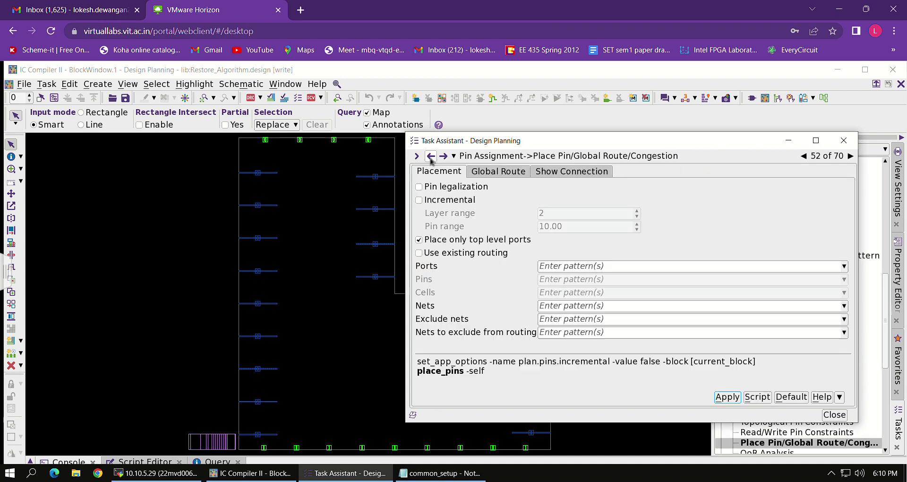
left_click(431, 158)
left_click(844, 141)
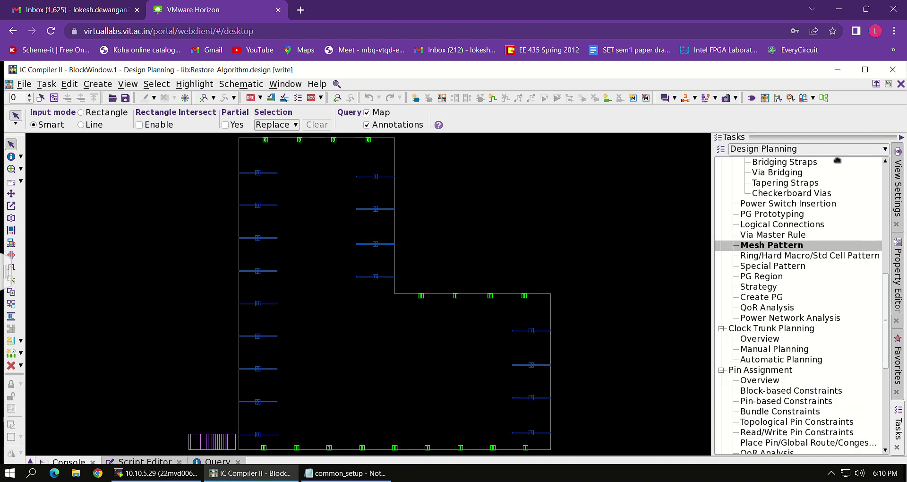
Add horizontal layer M1 with minimum width, minimum spacing and trim to the mesh pattern pg_mesh1 in the Mesh Pattern task
scroll(780, 265, "up", 4)
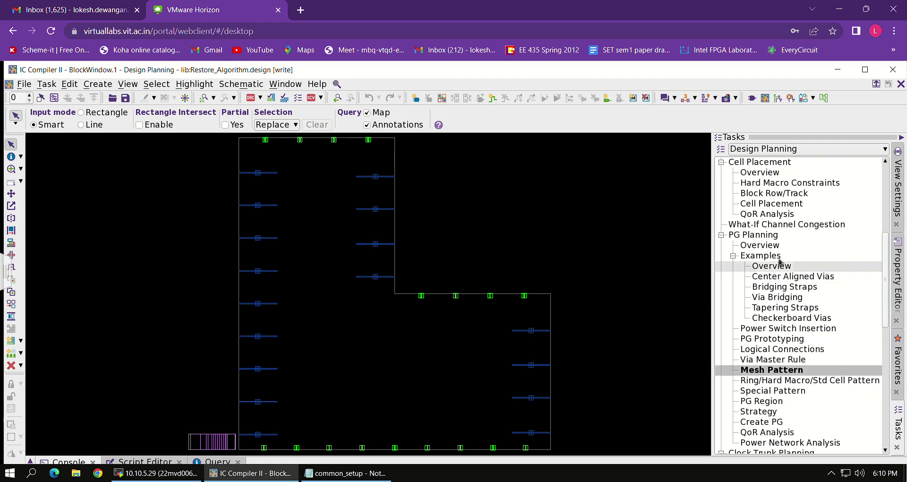
double_click(770, 244)
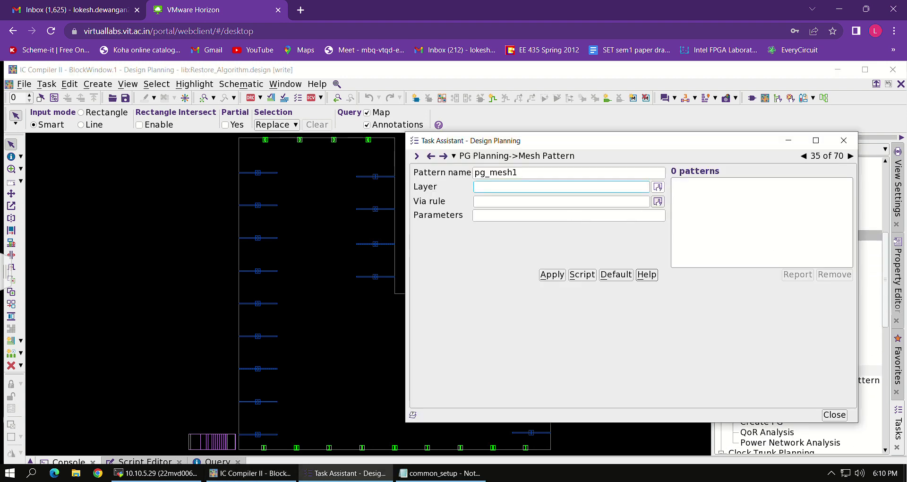
left_click(657, 187)
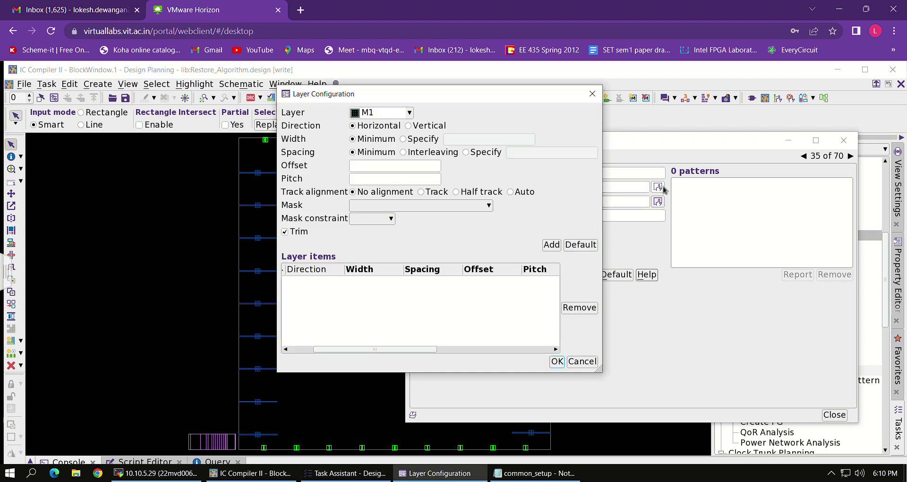
left_click(557, 361)
left_click(656, 188)
left_click(557, 244)
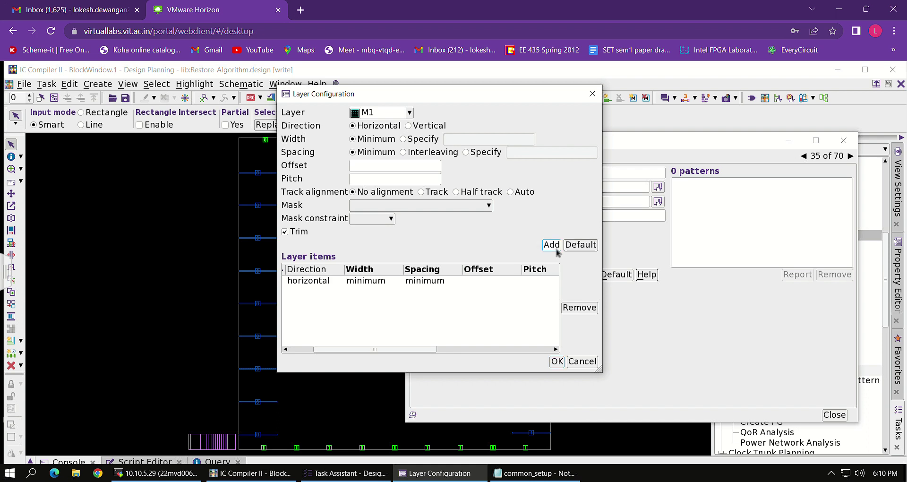
left_click(556, 361)
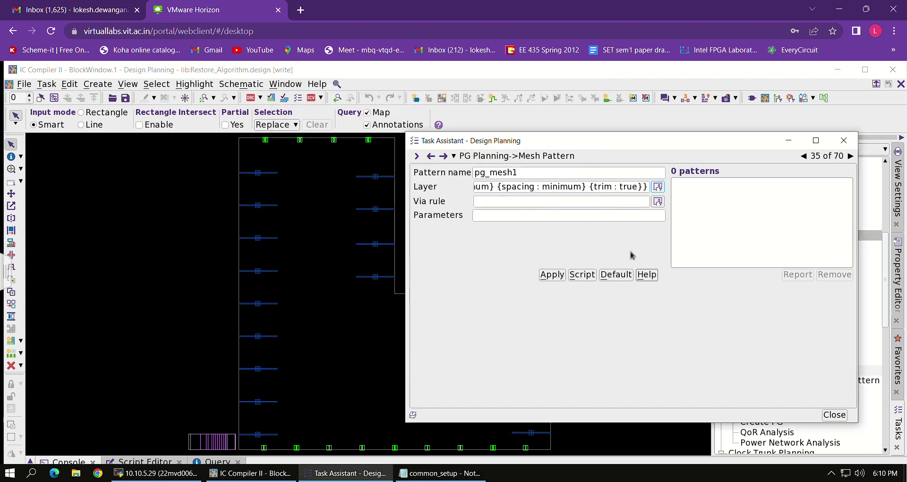
Set the via rule of pg_mesh1 to all intersections and create the mesh pattern
left_click(658, 202)
left_click(519, 263)
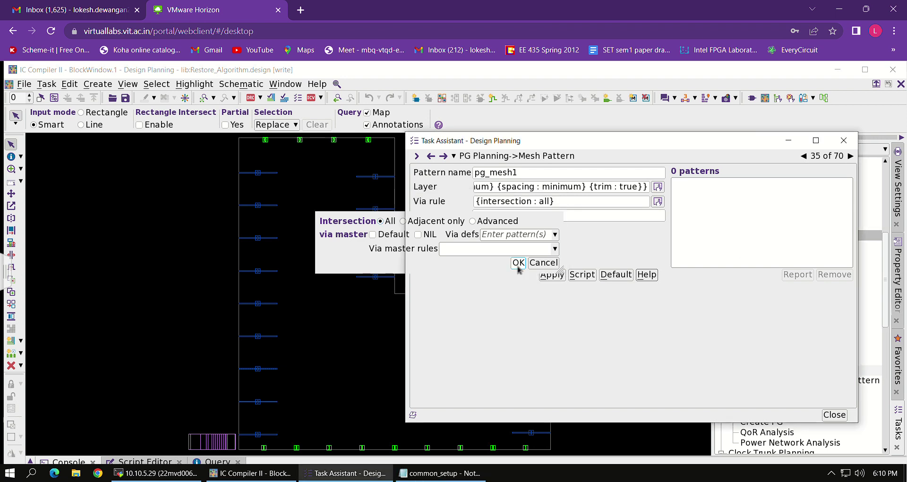
left_click(552, 275)
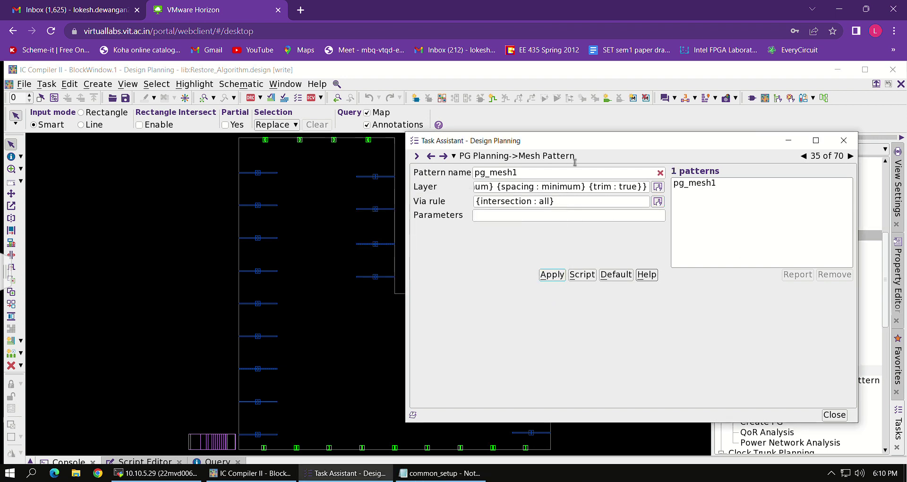
Create the PG ring pattern ring_pattern with its default settings in the Ring/Hard Macro/Std Cell Pattern task
left_click(851, 156)
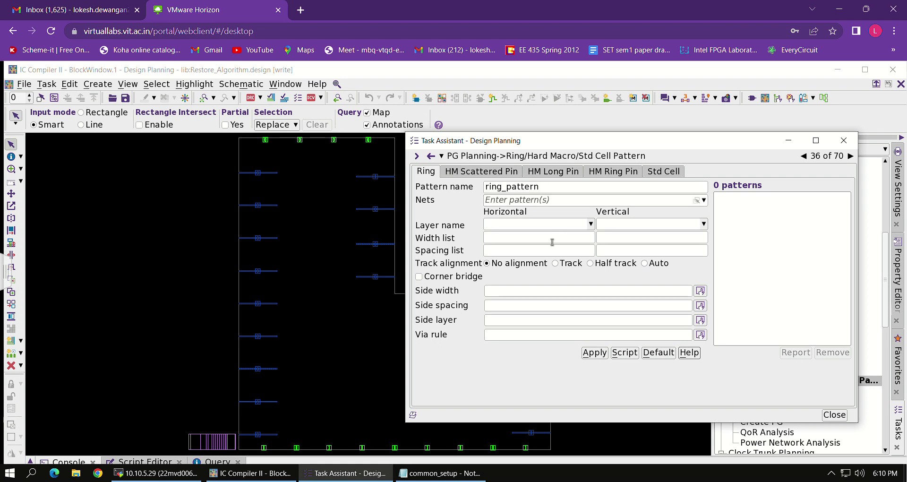
left_click(521, 201)
left_click(604, 353)
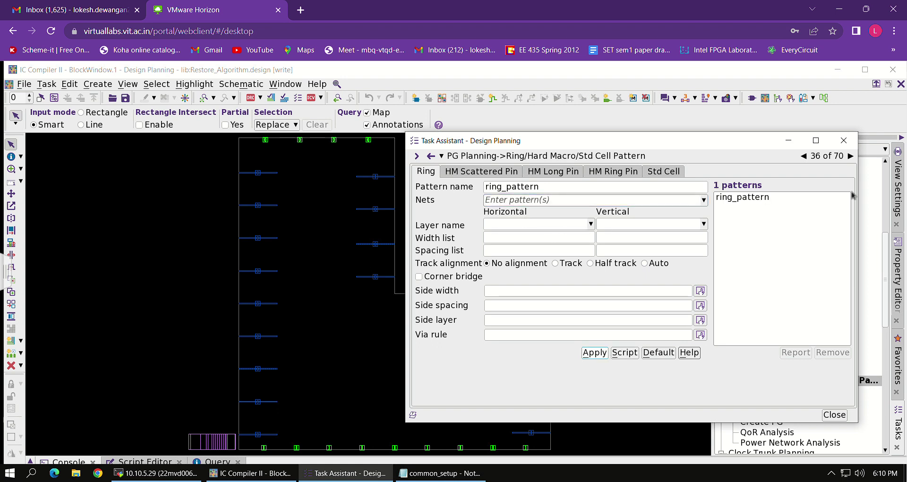
Create the channel straps pattern channel_pattern on layer M1 with vertical direction and left reference in the Special Pattern task
left_click(850, 155)
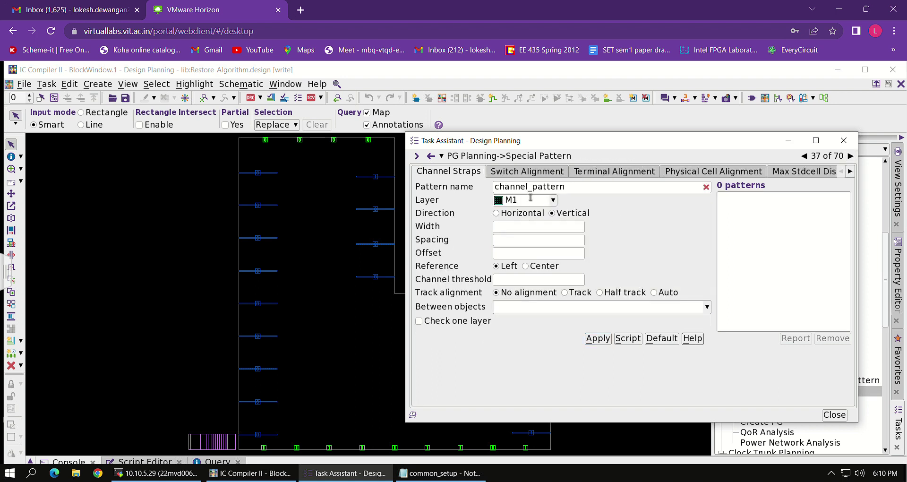
left_click(547, 201)
left_click(553, 200)
left_click(553, 200)
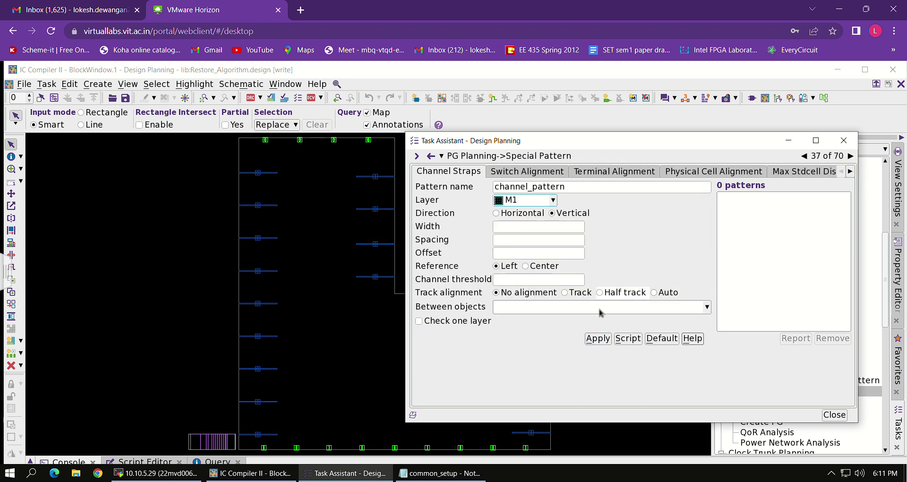
left_click(597, 339)
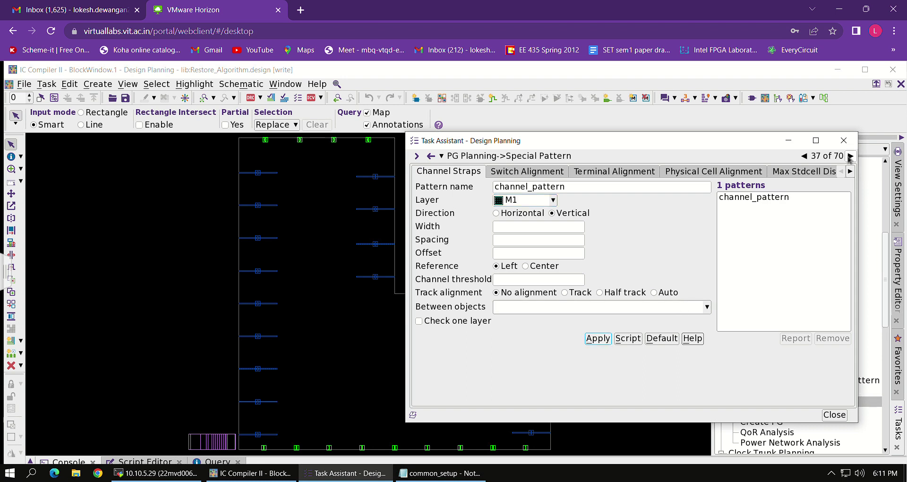
Read the parasitic model tlup_max from the saed14nm_1p9m_Cmax.tluplus file in the Power Network Analysis task, and close the Task Assistant
left_click(849, 156)
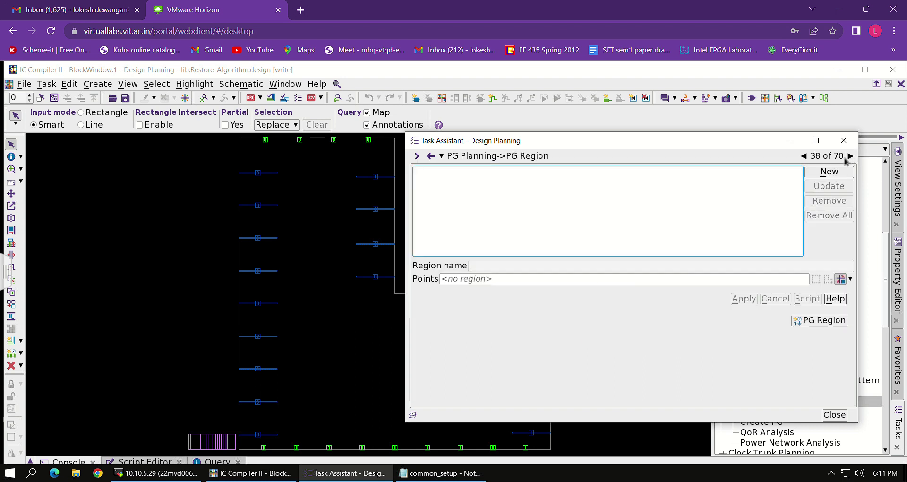
left_click(850, 156)
left_click(850, 156)
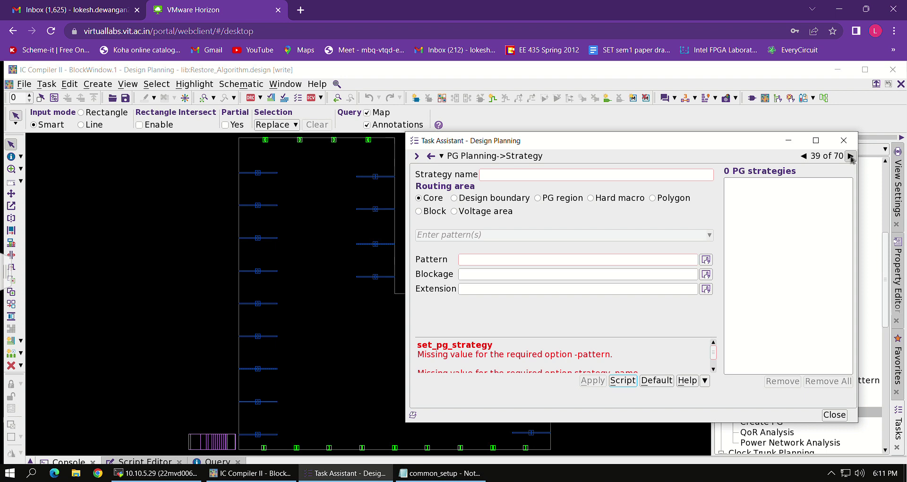
left_click(850, 155)
left_click(851, 156)
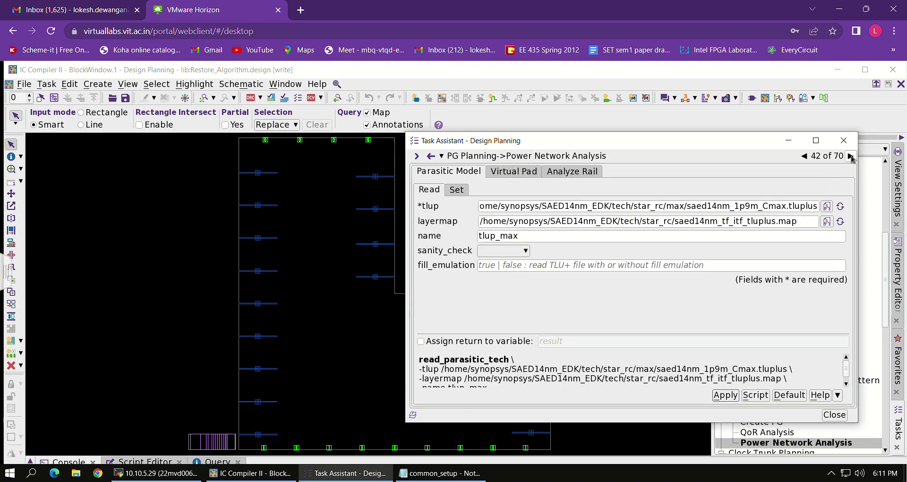
left_click(734, 396)
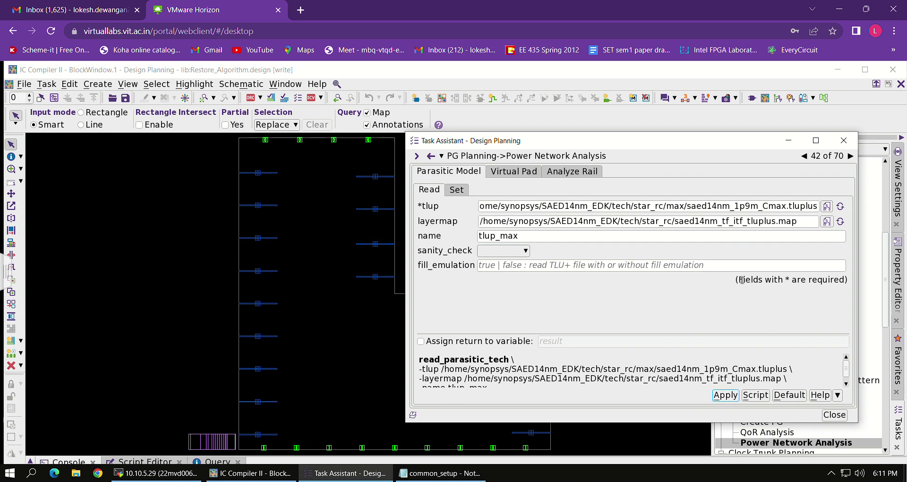
left_click(844, 141)
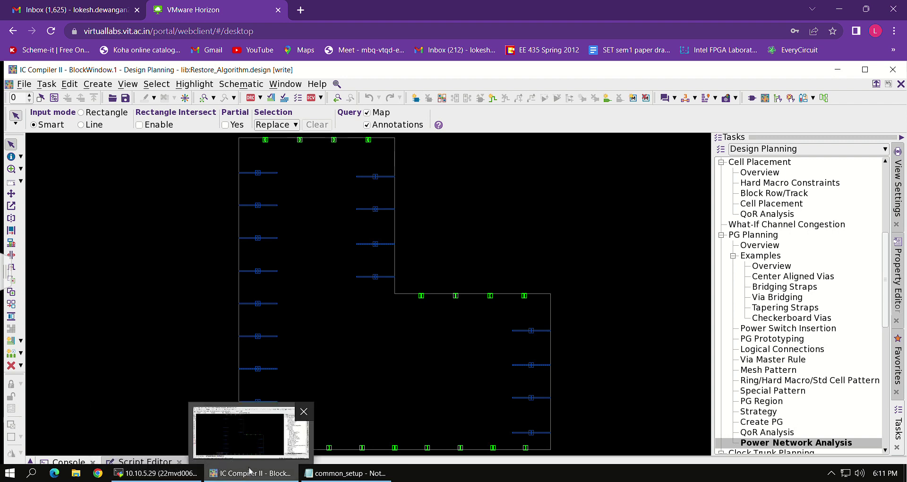
Switch to the MobaXterm terminal and check the icc2_shell log of the power planning commands
left_click(195, 474)
left_click(195, 474)
left_click(195, 474)
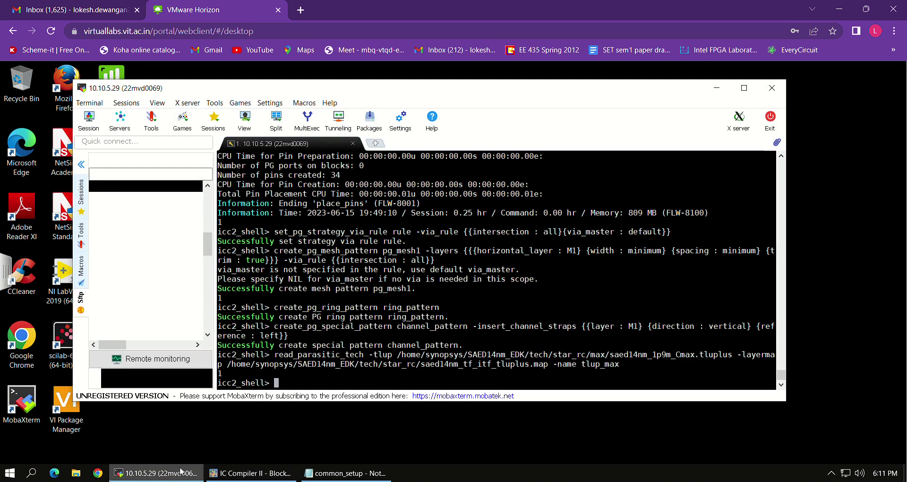
In IC Compiler II, save the modified Restore_Algorithm block under the design name fooplan_1 in library lib
type("save_")
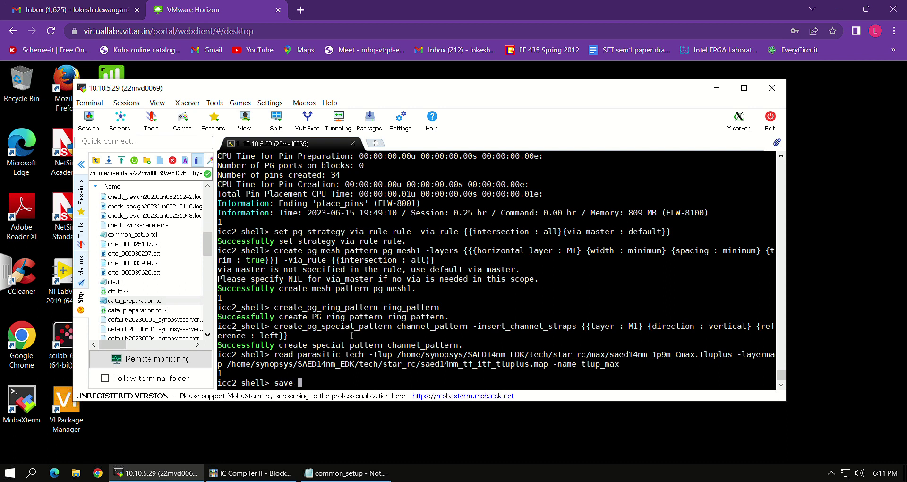
left_click(251, 472)
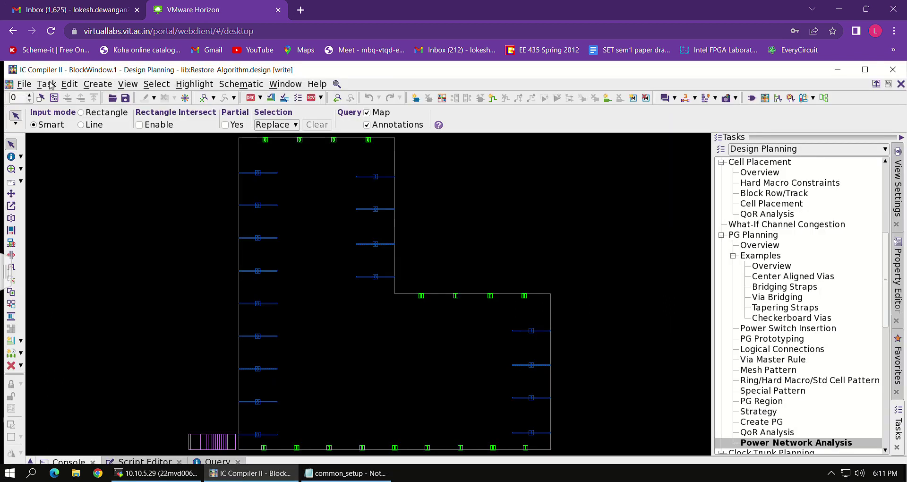
left_click(23, 84)
left_click(53, 114)
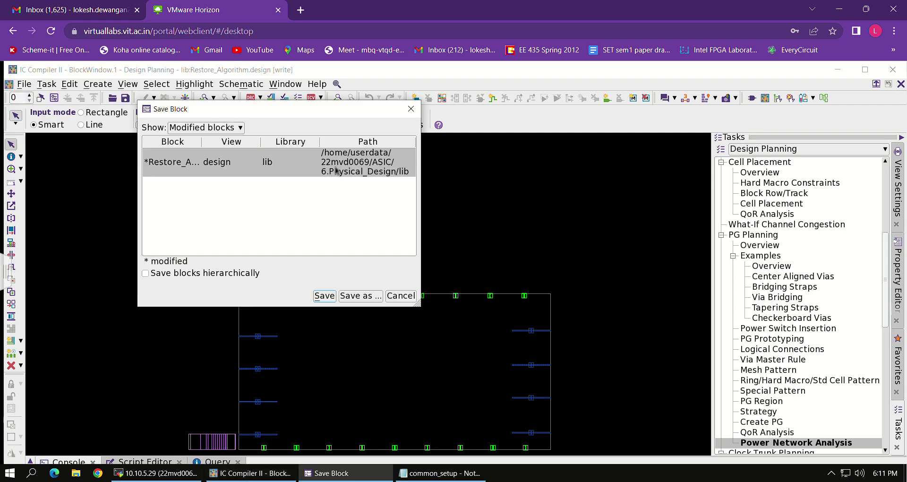
left_click(350, 296)
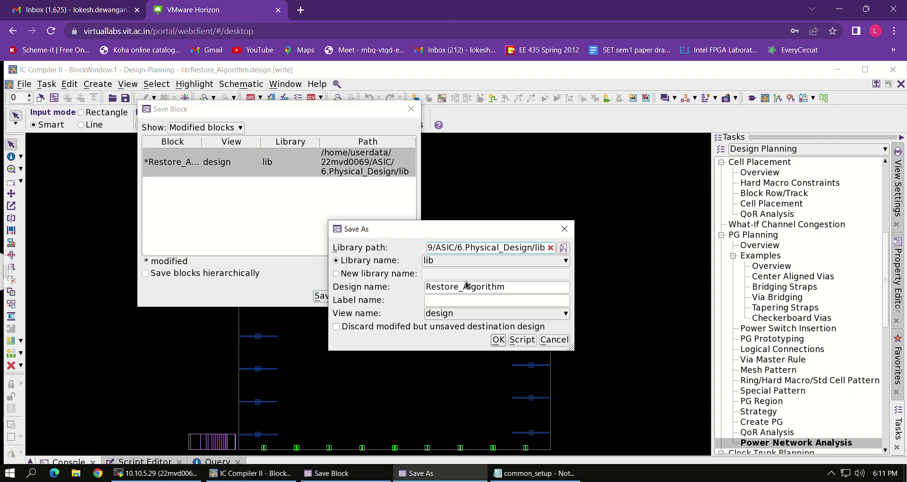
left_click_drag(509, 287, 331, 291)
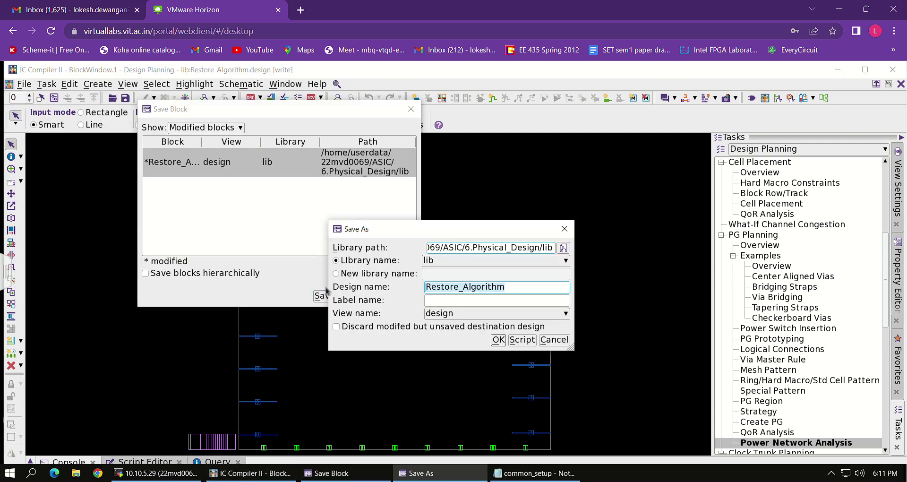
type("fooplan_1")
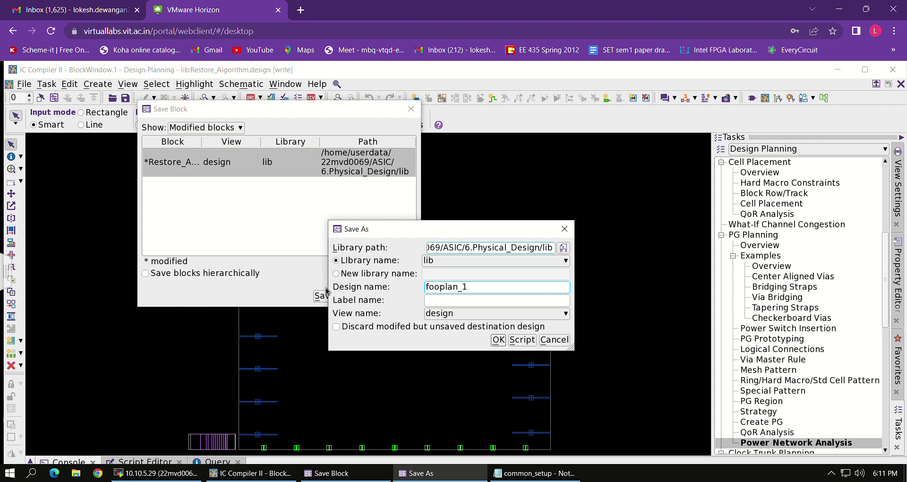
key("Return")
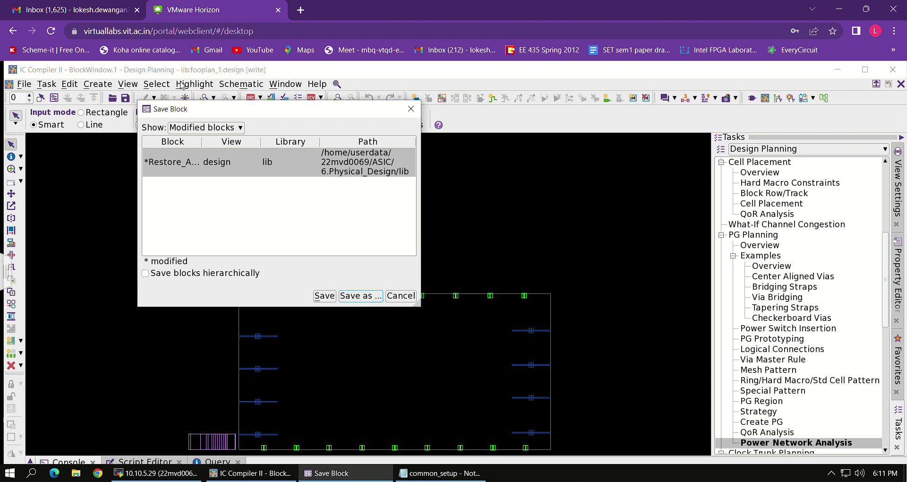
left_click(411, 109)
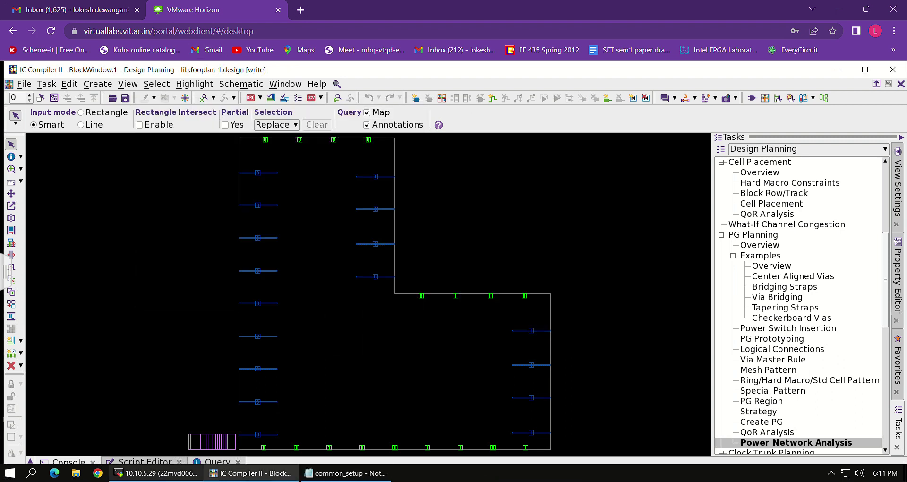
Execute the powerplan.tcl script from the Physical_Design folder to build the power plan
left_click(24, 84)
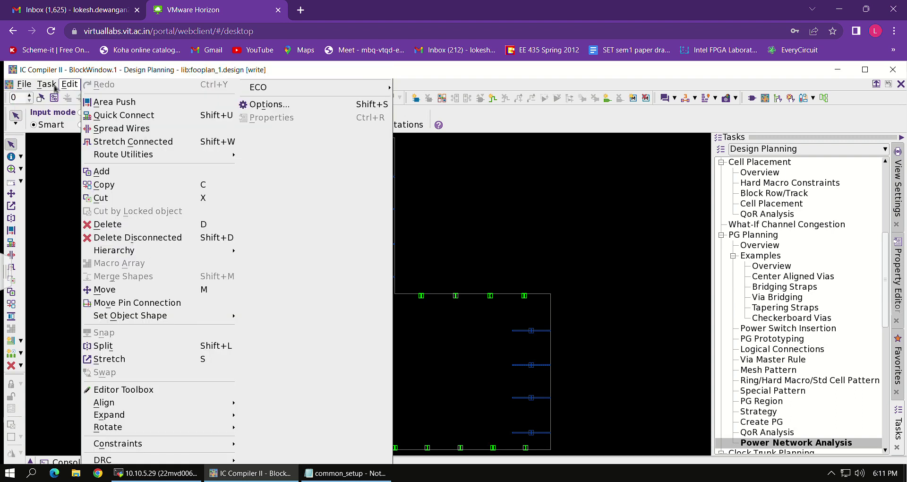
mouse_move(55, 85)
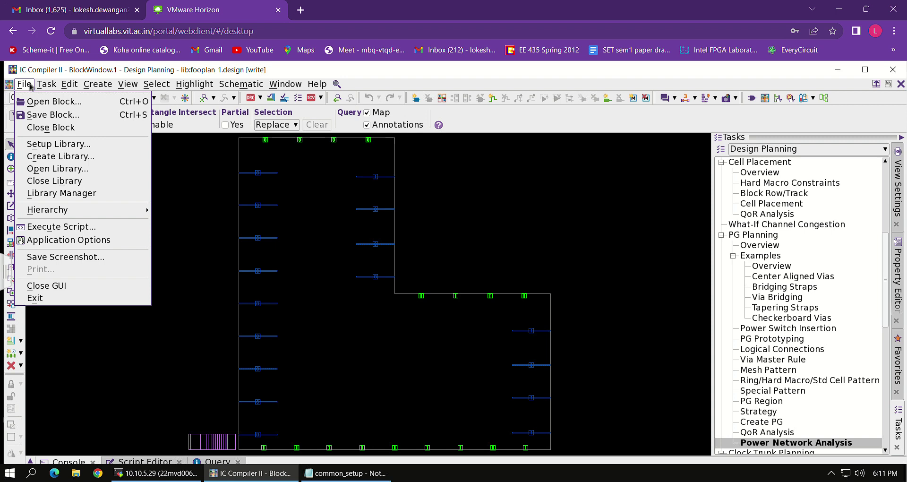
left_click(72, 228)
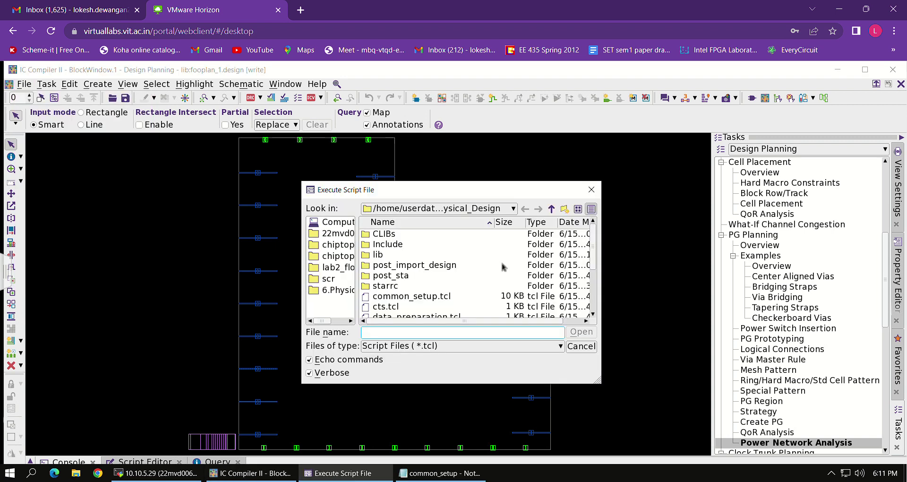
scroll(447, 293, "down", 3)
left_click(414, 276)
left_click(416, 286)
left_click(581, 331)
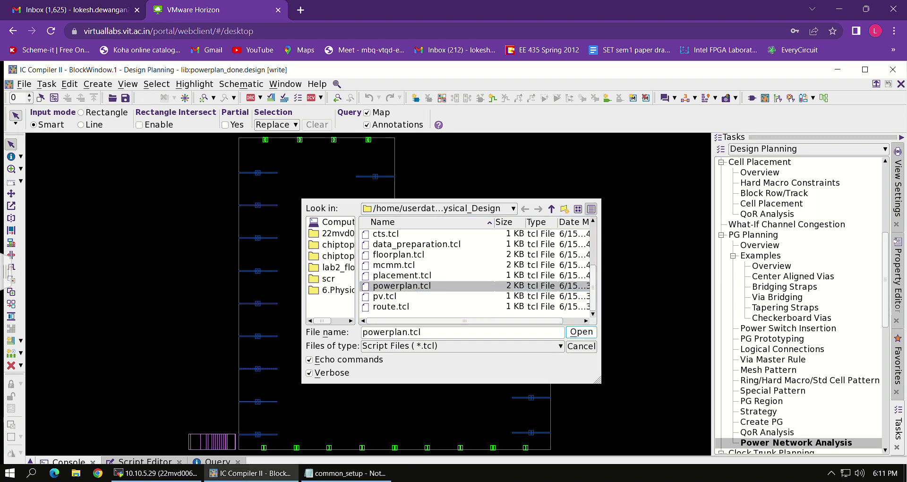
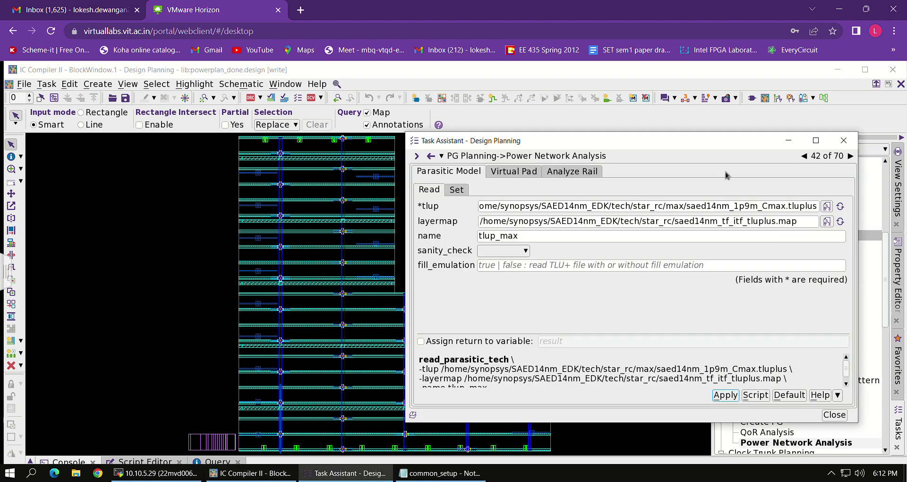
Review the PG Planning pages in the Task Assistant backwards from Power Network Analysis to Tapering Straps, and close it
left_click(804, 156)
left_click(803, 156)
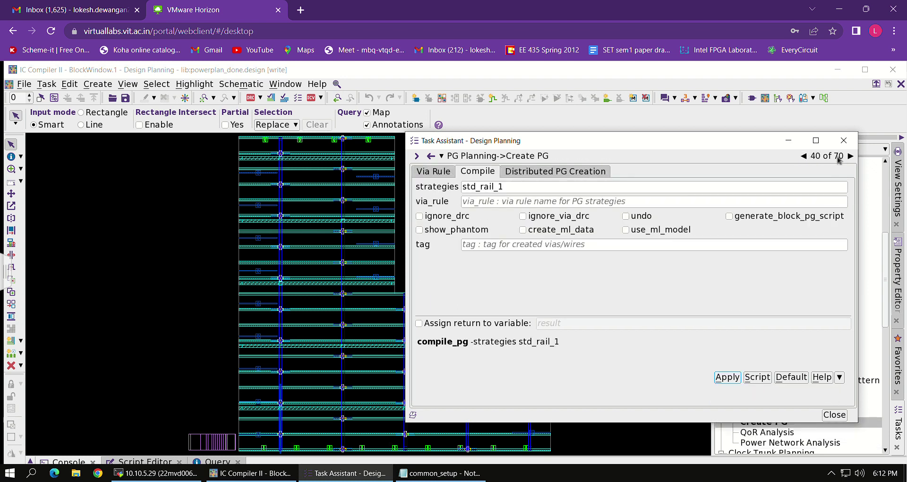
left_click(810, 157)
left_click(809, 157)
left_click(810, 157)
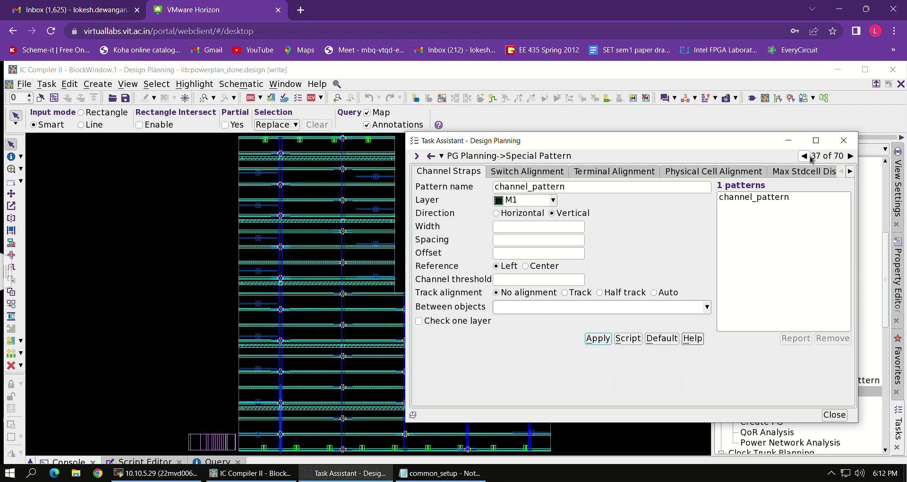
left_click(810, 157)
left_click(809, 157)
left_click(810, 157)
left_click(810, 156)
left_click(810, 157)
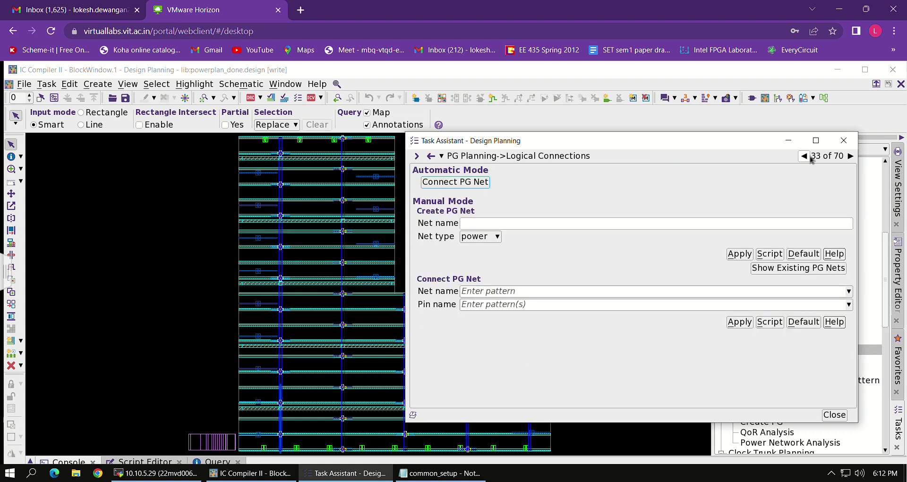
left_click(810, 157)
left_click(810, 157)
left_click(810, 157)
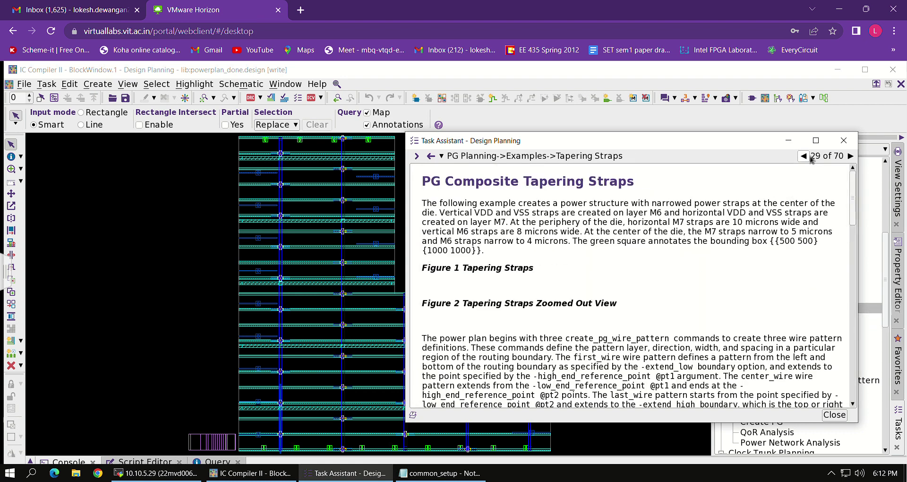
left_click(843, 141)
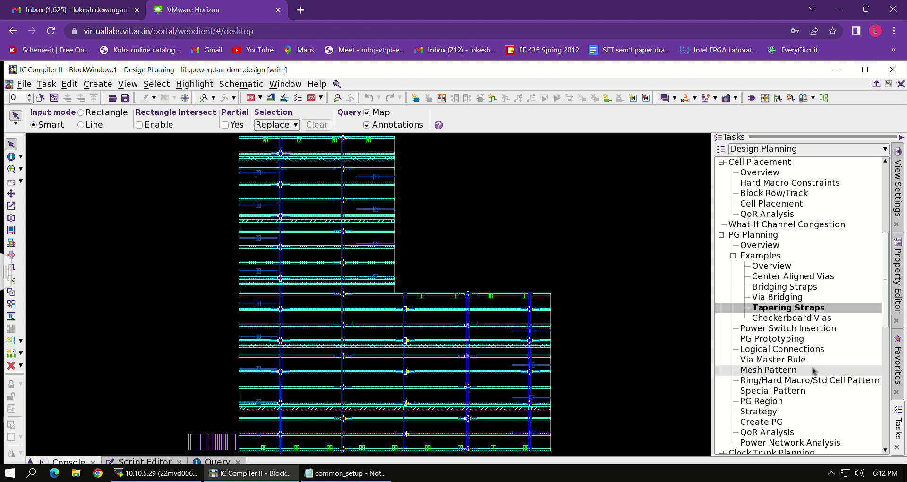
Save the power-planned Restore_Algorithm block under the design name power_1 in library lib
scroll(815, 371, "down", 2)
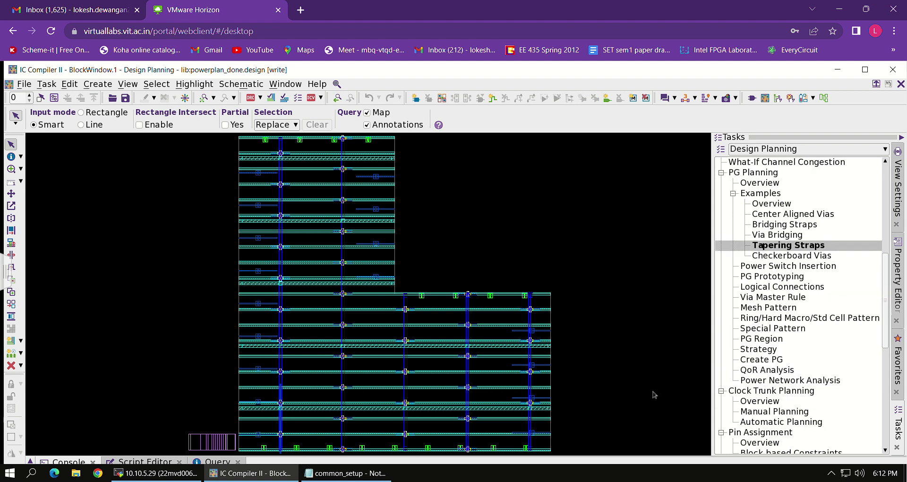
scroll(784, 363, "down", 10)
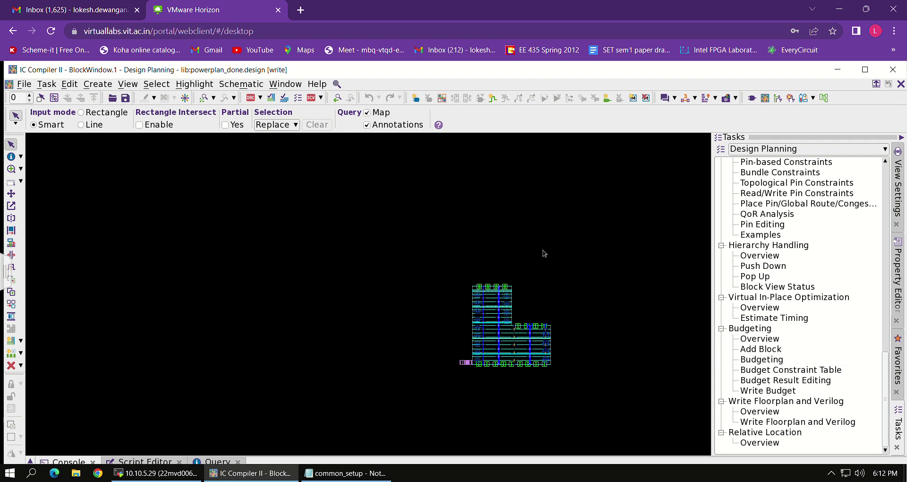
key("f")
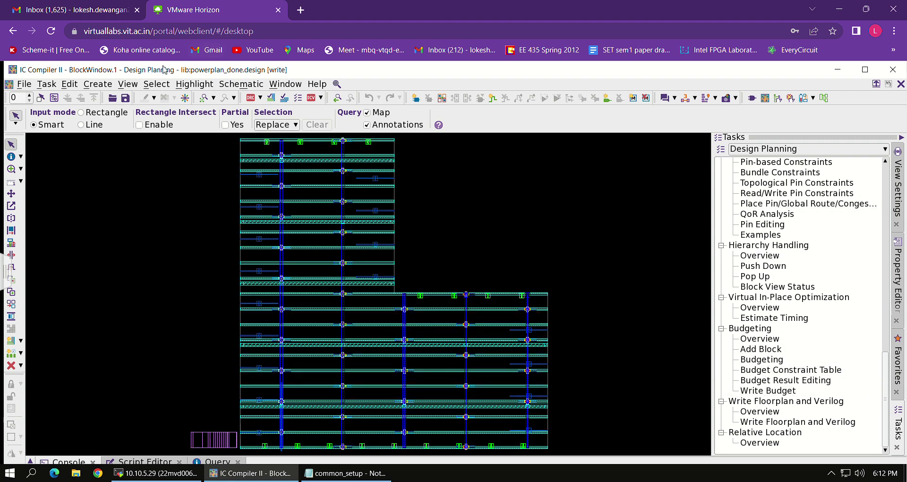
left_click(125, 99)
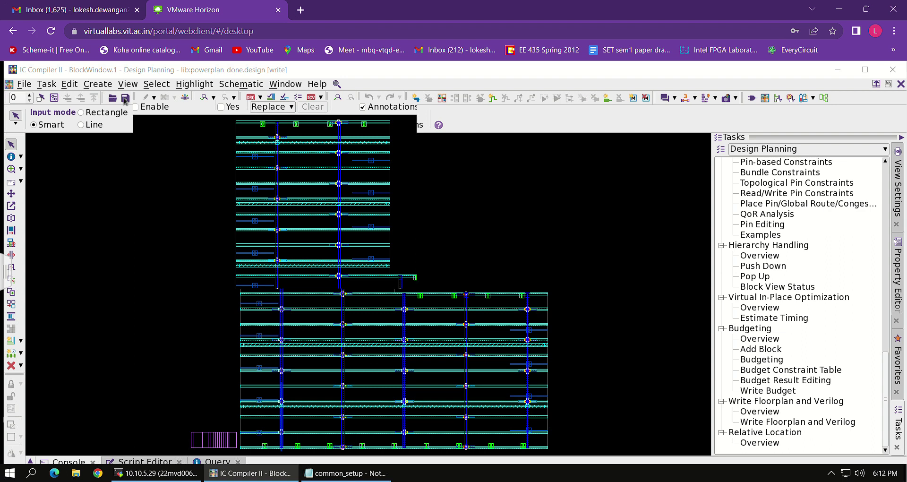
left_click(367, 296)
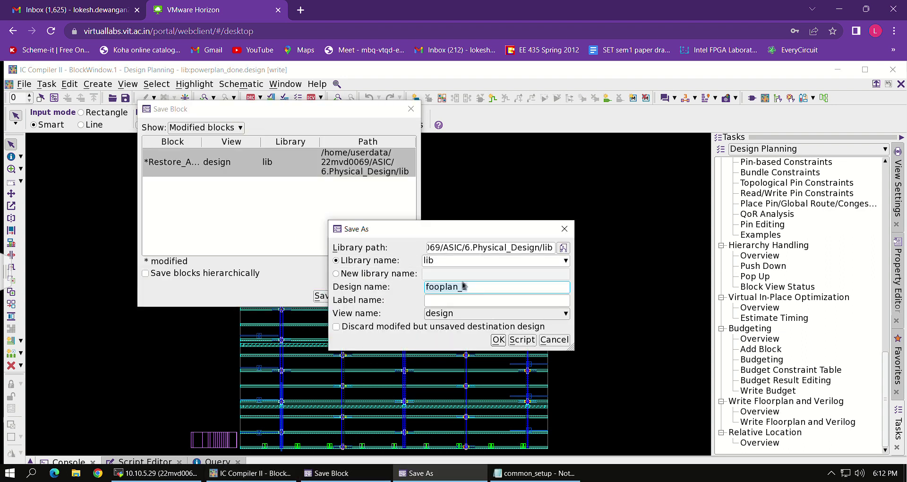
type("power")
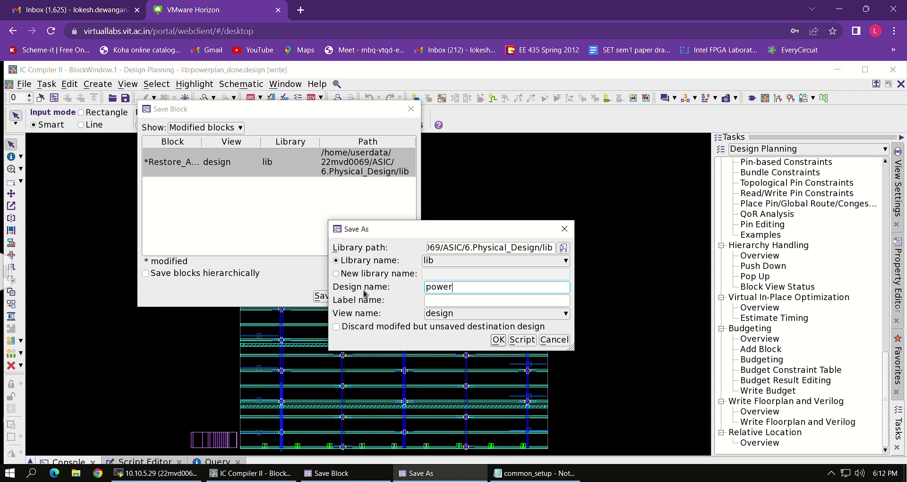
type("_1")
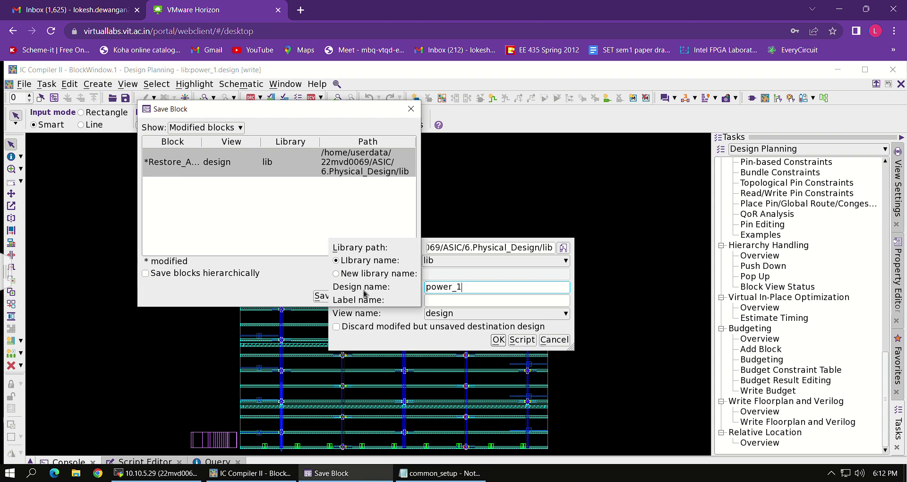
key("Return")
left_click(411, 109)
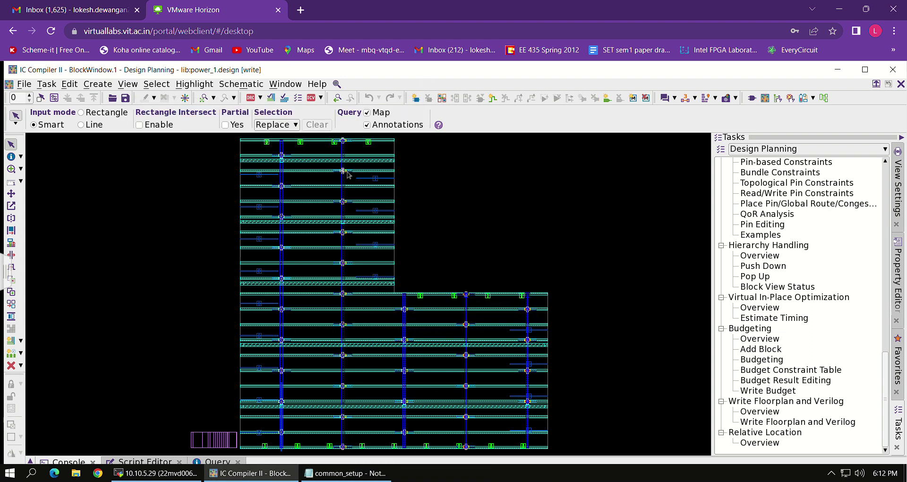
Switch to the Custom Routing task and run route_custom with its default settings, with no nets specified
left_click(53, 84)
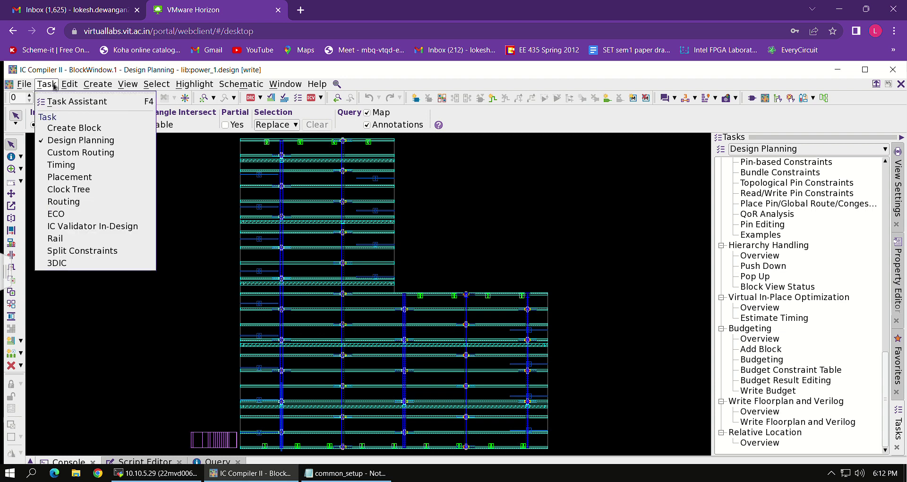
left_click(81, 152)
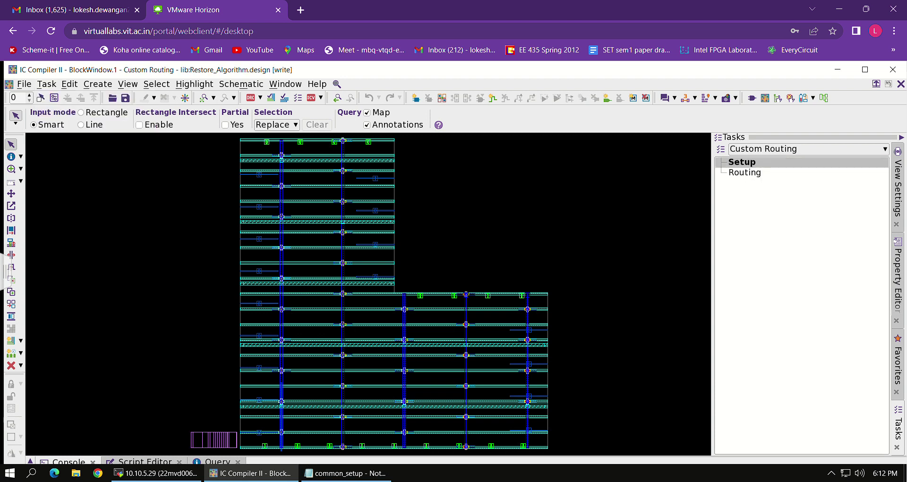
double_click(771, 175)
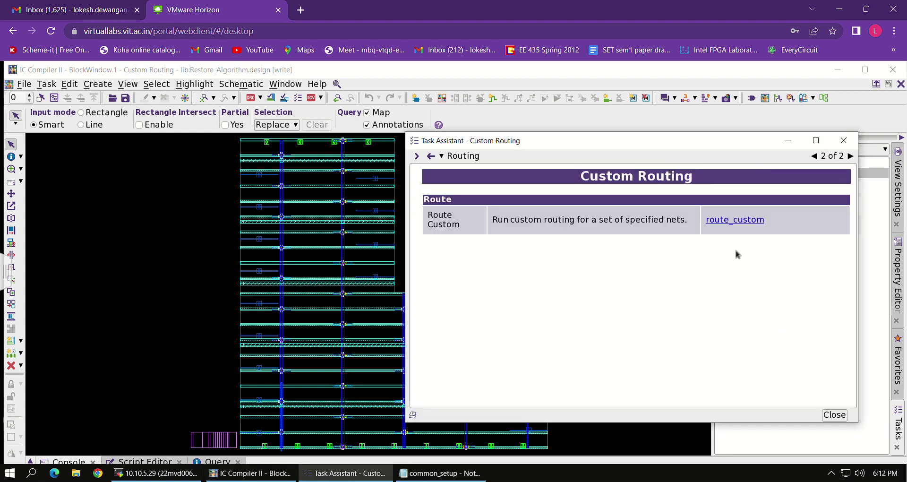
left_click(733, 221)
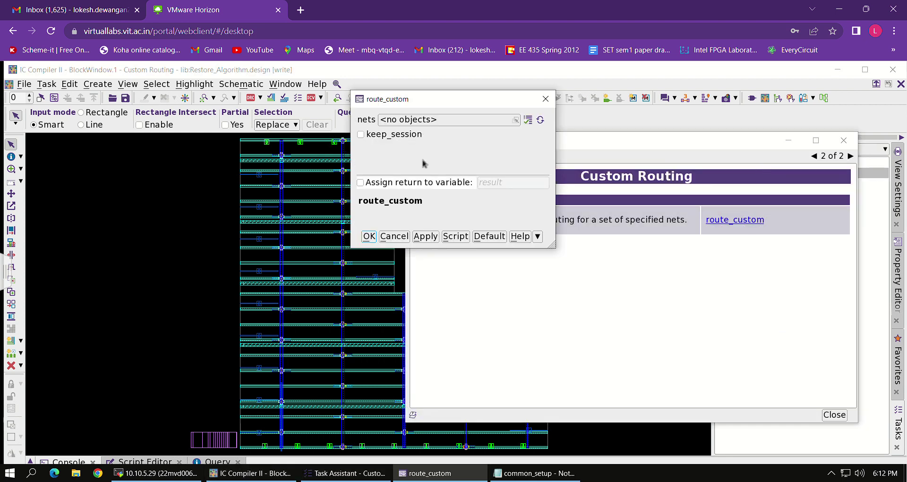
left_click(370, 236)
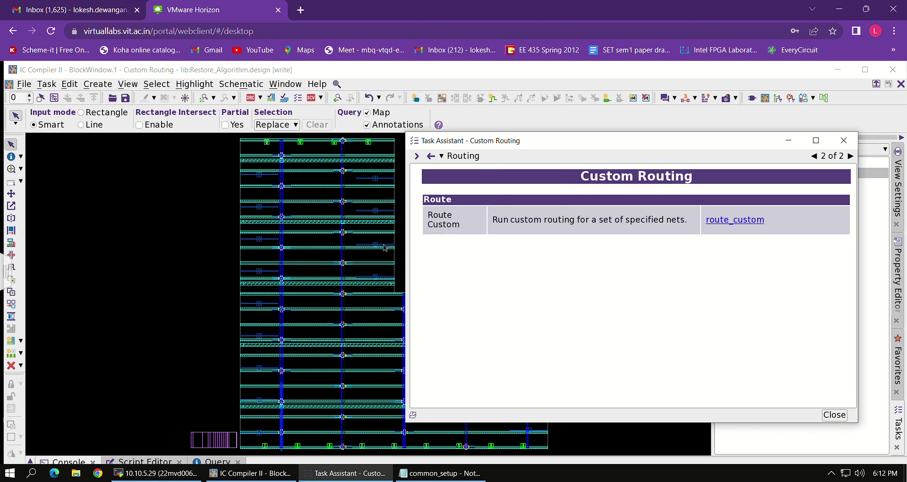
left_click(843, 140)
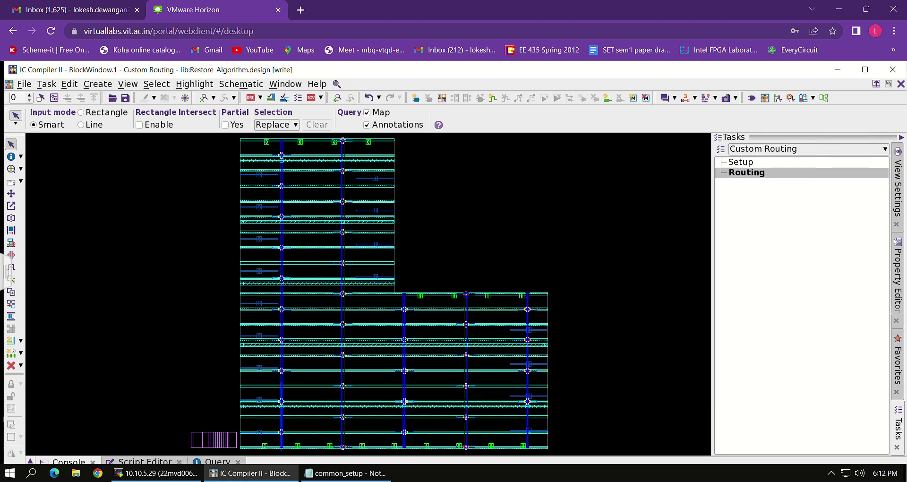
Open the Custom Routing Setup page and examine the available topology and constraint group commands
double_click(743, 163)
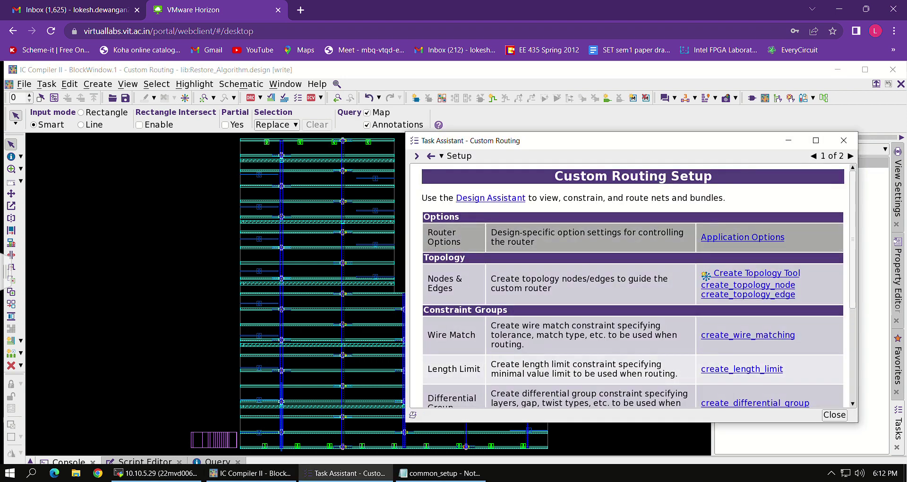
scroll(750, 344, "down", 5)
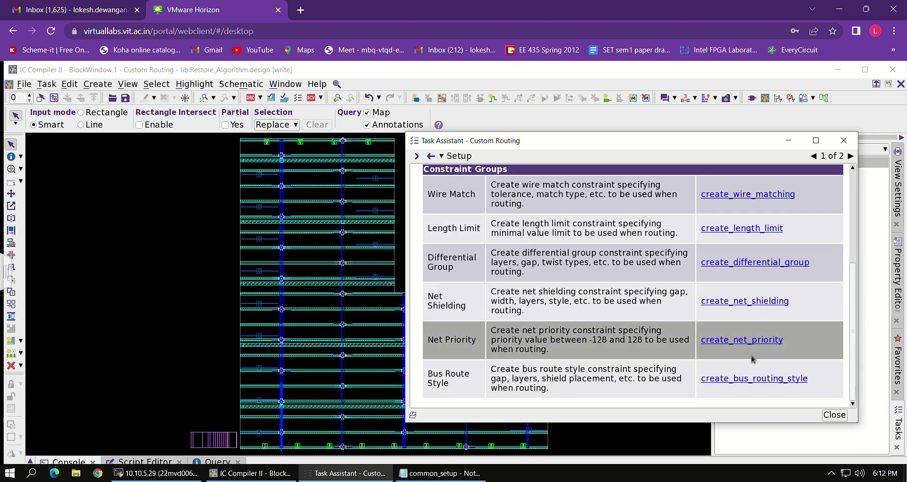
Look over the custom routing setup and its router application options, closing the assistant when finished
scroll(750, 284, "up", 5)
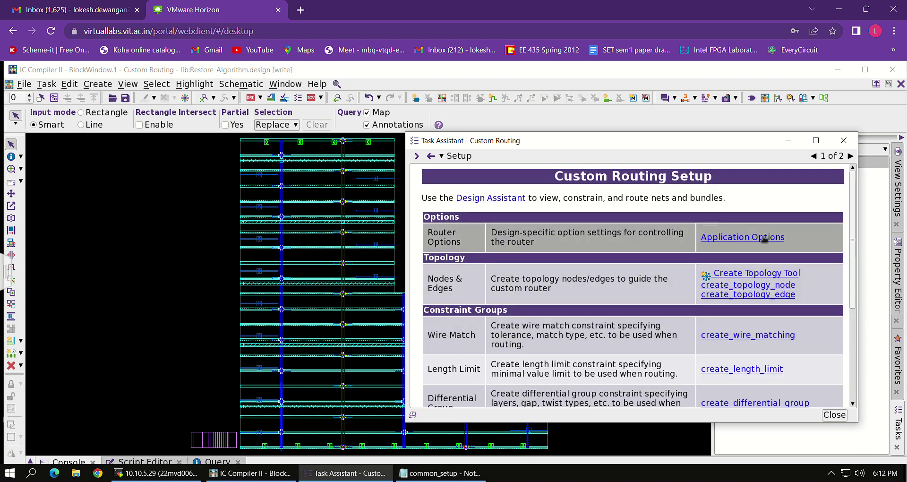
left_click(736, 237)
left_click(585, 144)
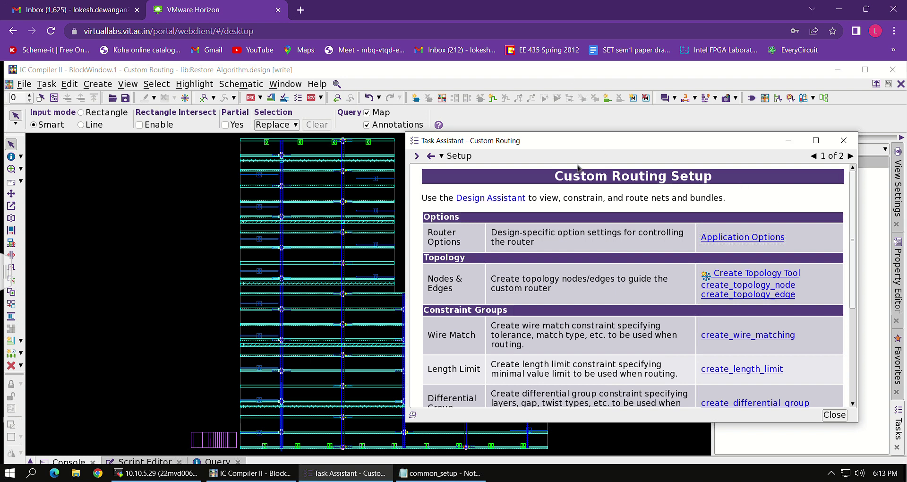
left_click(844, 140)
Switch to the Timing task and apply the best_para parasitic model for RC extraction
left_click(47, 84)
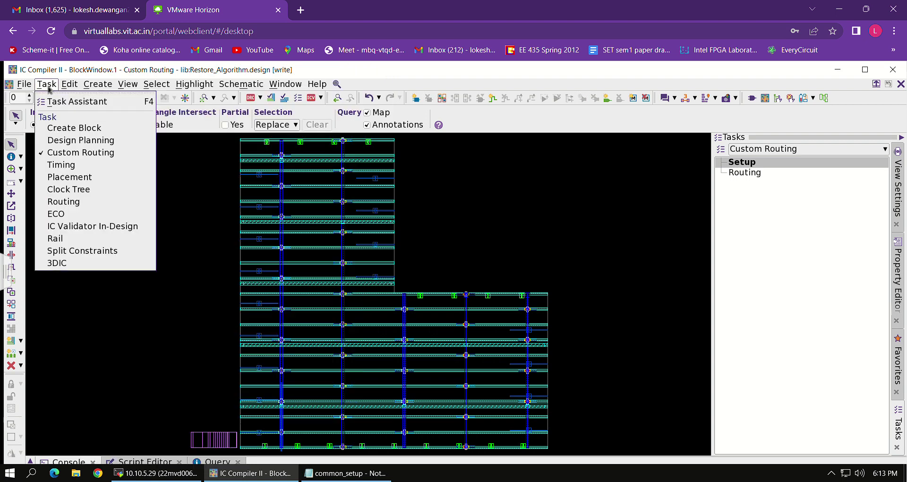
left_click(81, 165)
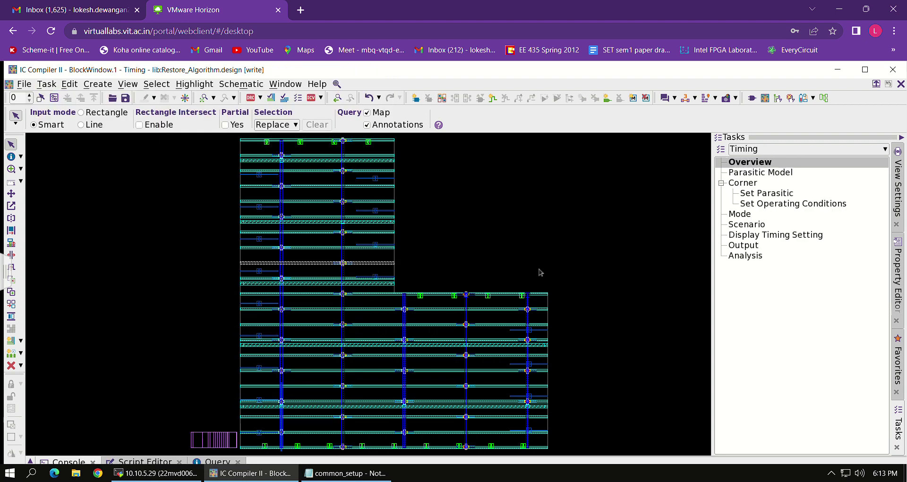
left_click(771, 173)
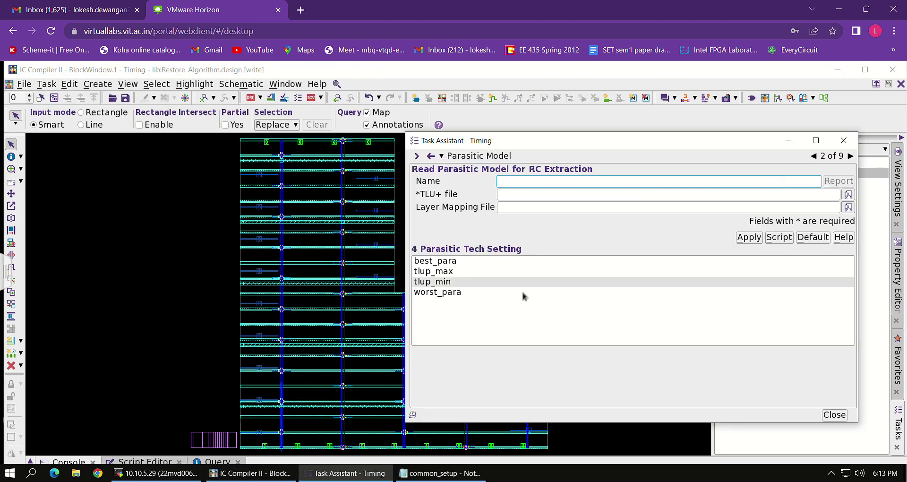
left_click(434, 261)
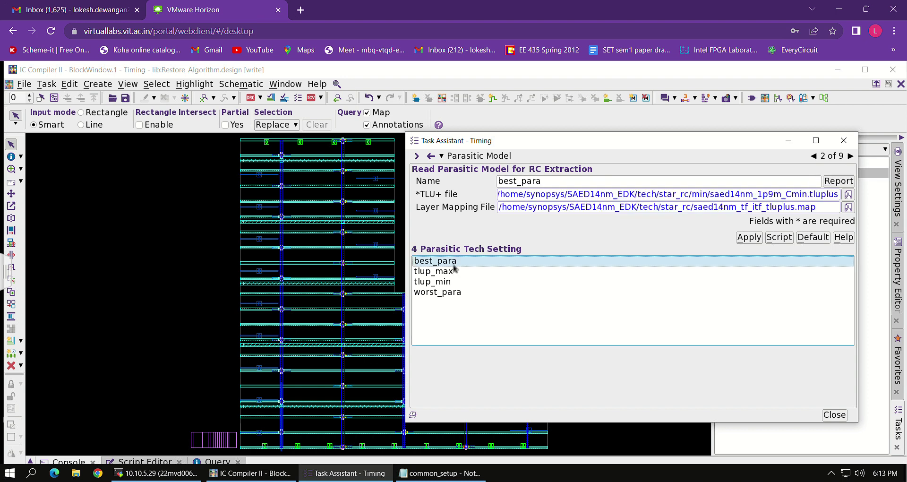
left_click(751, 238)
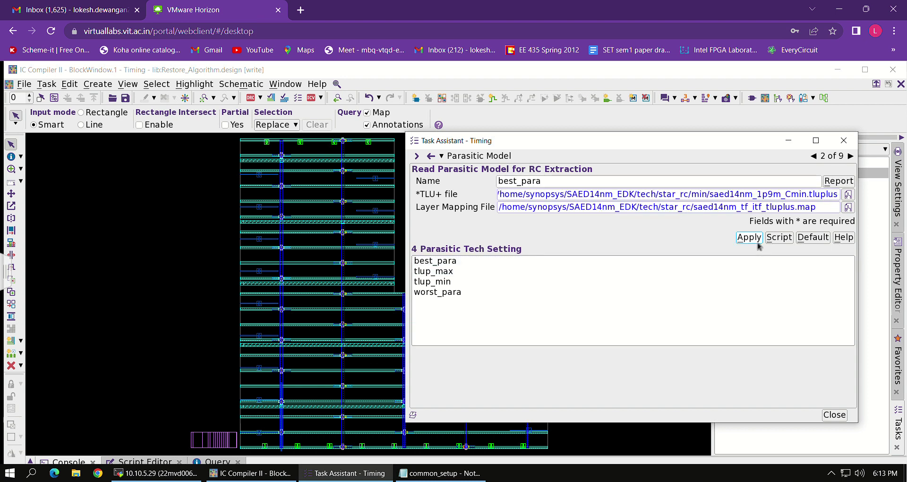
Update the fast corner's parasitic settings, applying tlup_min for the early and late specs and -40 for both temperatures
left_click(850, 156)
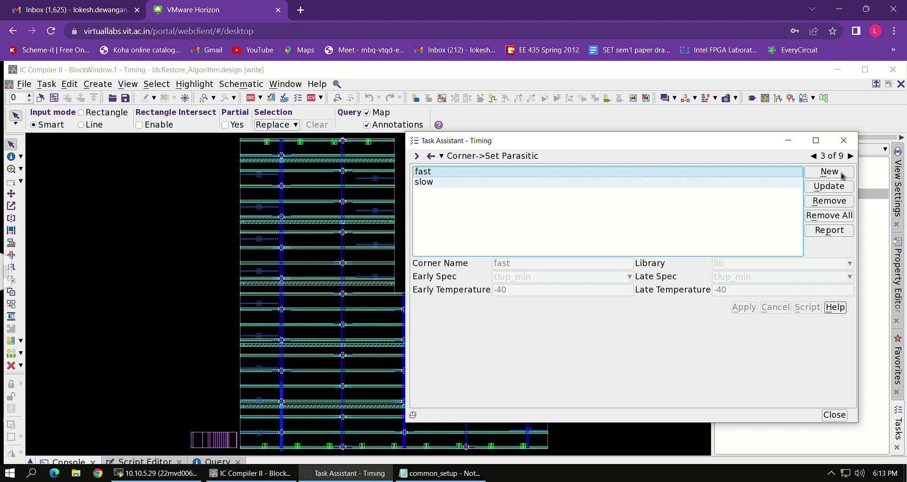
left_click(829, 187)
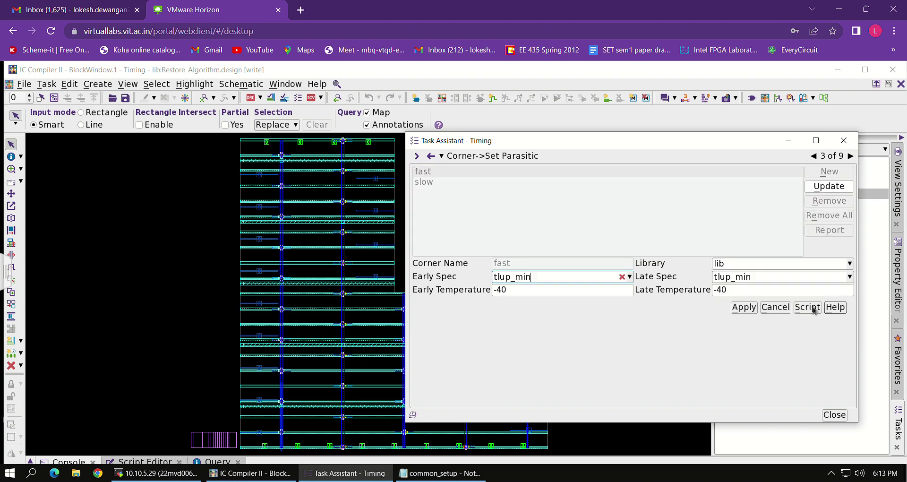
left_click(744, 309)
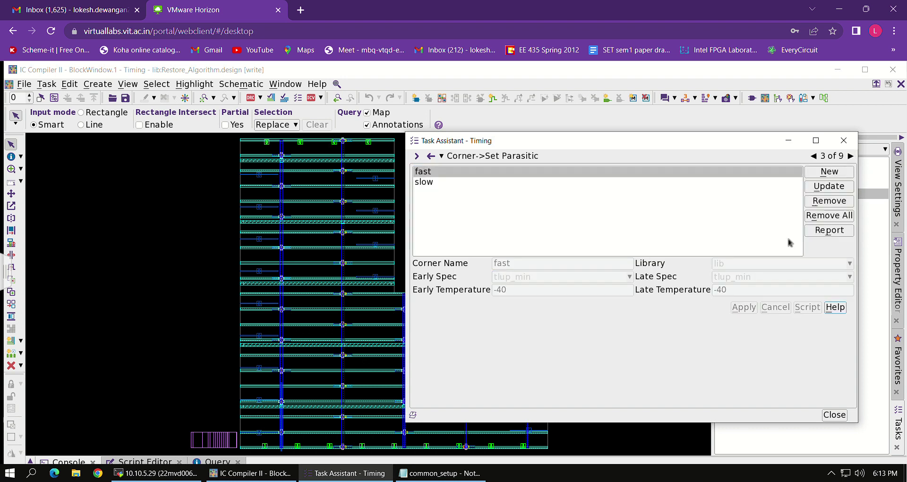
Apply operating conditions to the fast corner with OCV on and tt0p6v125c for early and late timing
left_click(848, 157)
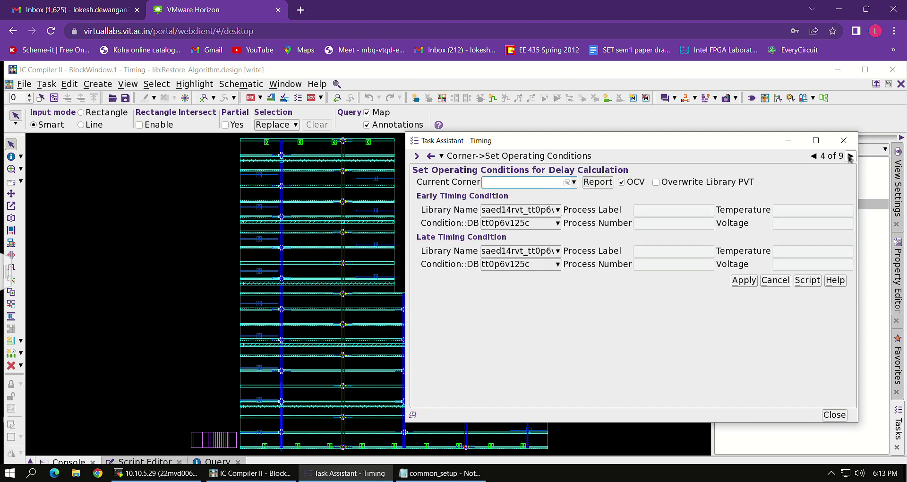
left_click(575, 183)
left_click(492, 206)
left_click(744, 280)
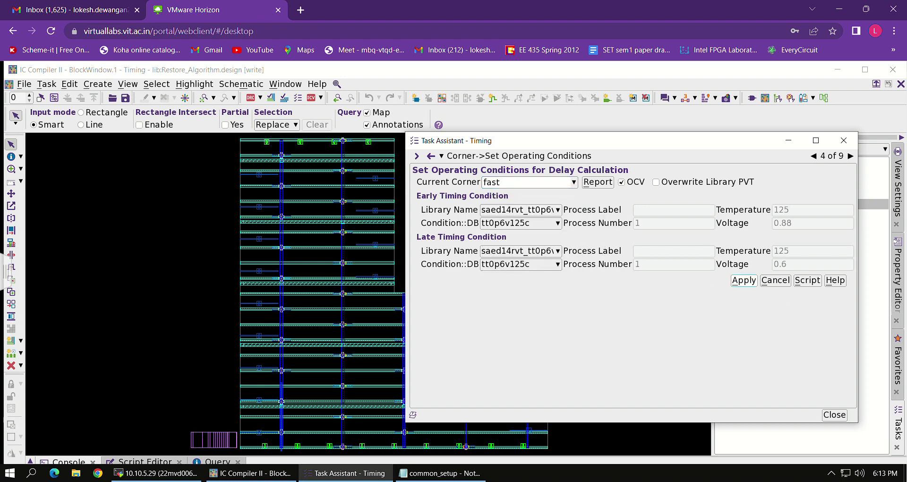
Advance to the timing analysis stage, open the Timing Analysis window and update the design's timing
left_click(850, 156)
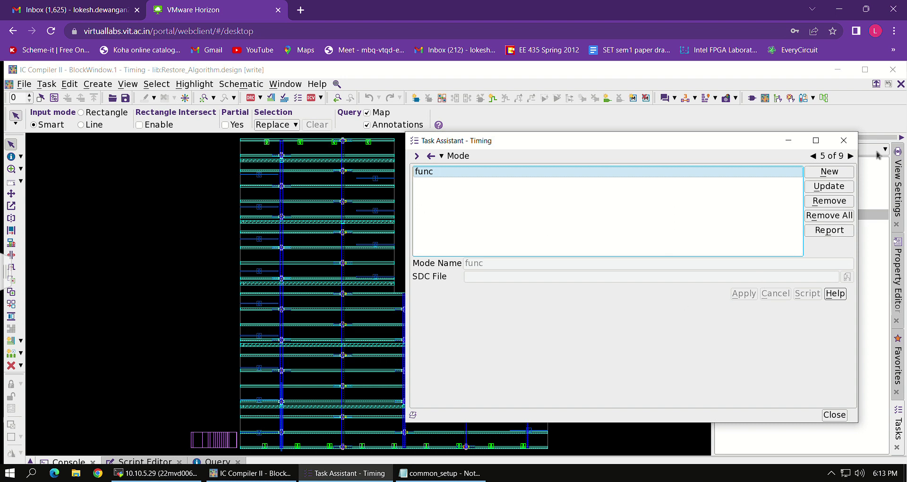
left_click(849, 155)
left_click(849, 156)
left_click(849, 156)
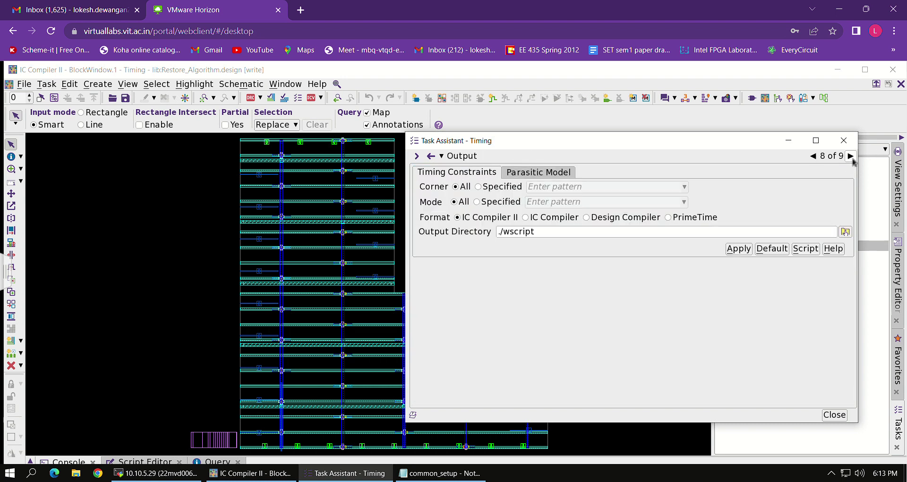
left_click(850, 156)
left_click(813, 156)
left_click(429, 156)
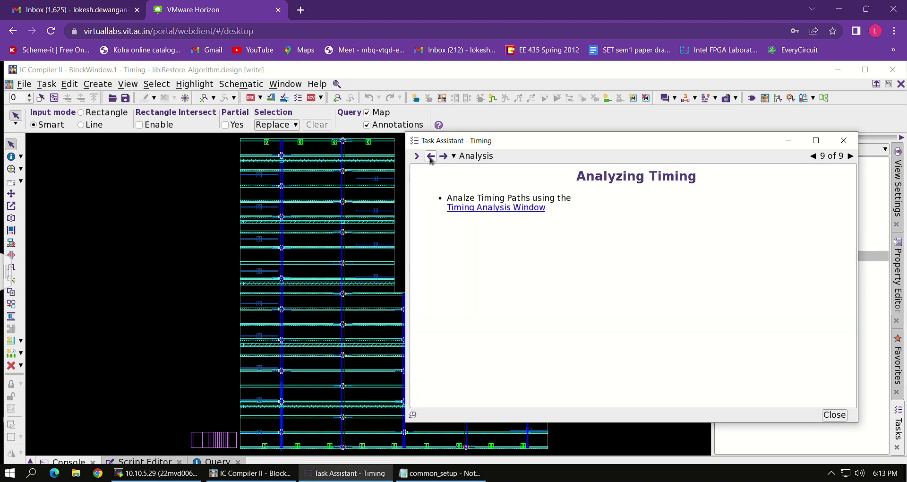
left_click(518, 209)
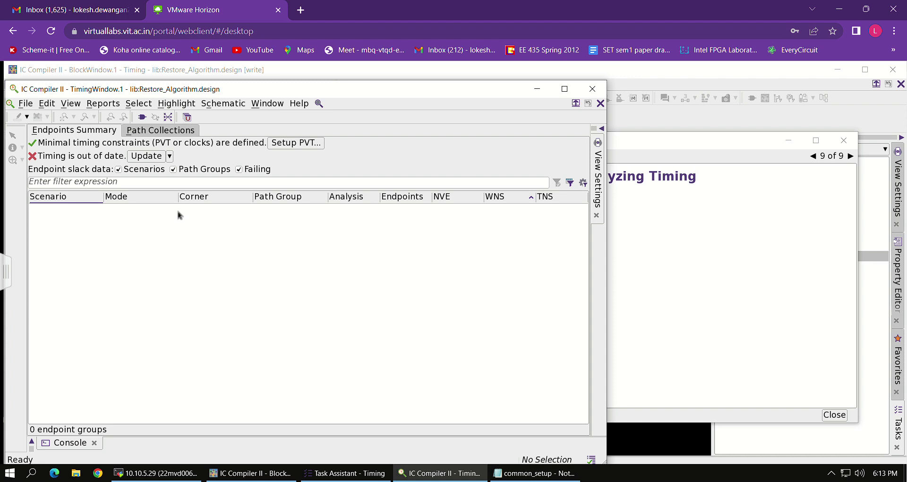
left_click(146, 156)
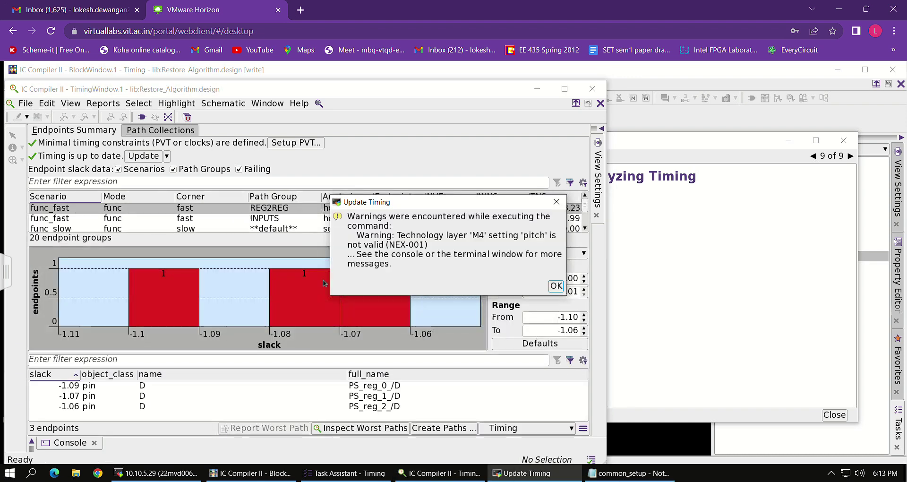
left_click(557, 202)
Inspect the failing REG2REG hold endpoints in the slack histogram, then close the timing window and the assistant
left_click(304, 301)
left_click(159, 322)
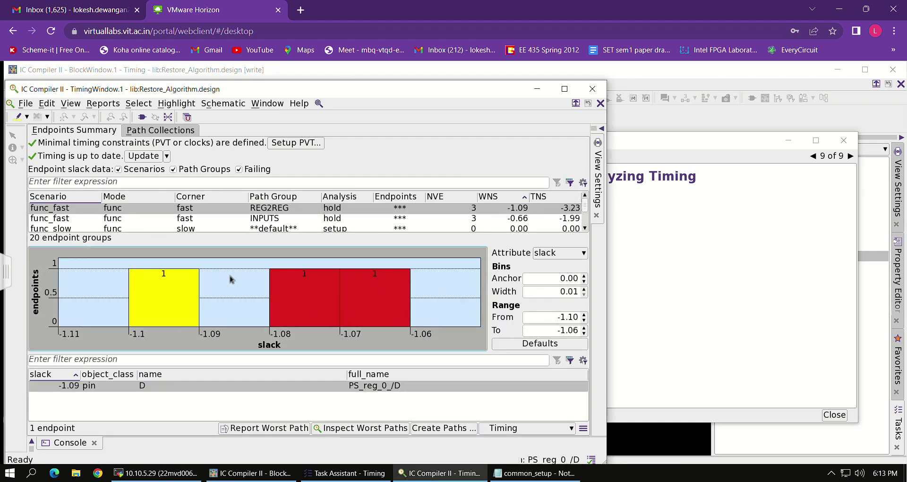
left_click(302, 322)
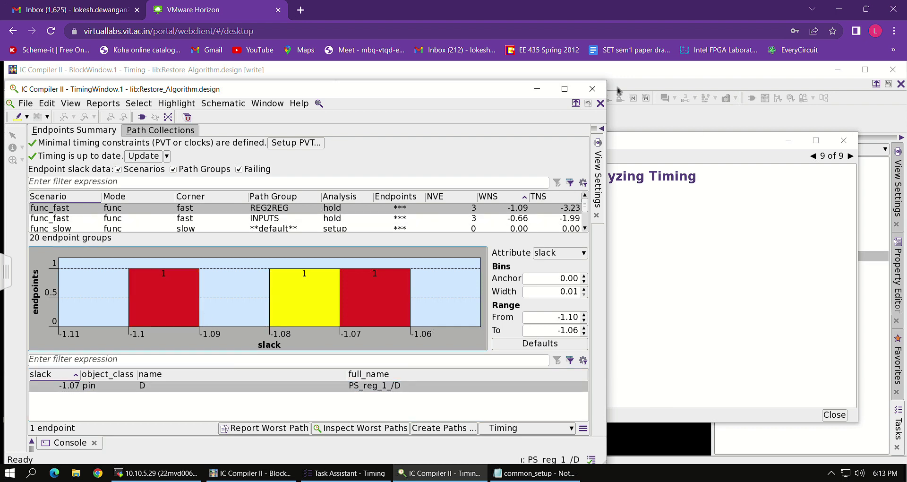
left_click(588, 91)
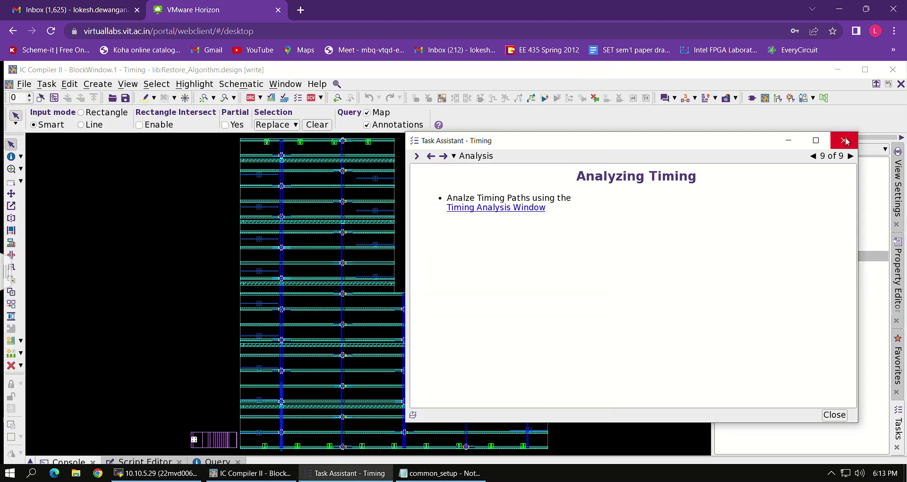
left_click(843, 140)
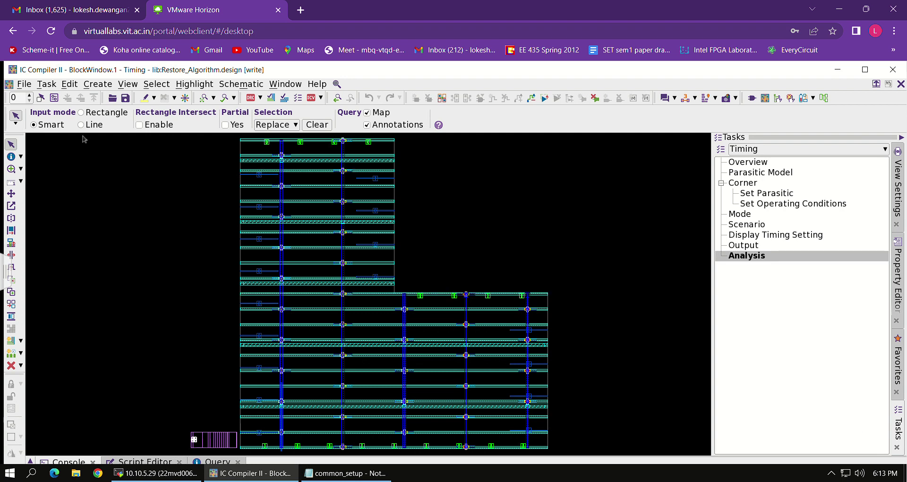
Switch to the Placement task and run the pre_placement_stage design check, writing results to check_design.ems
left_click(59, 85)
mouse_move(66, 86)
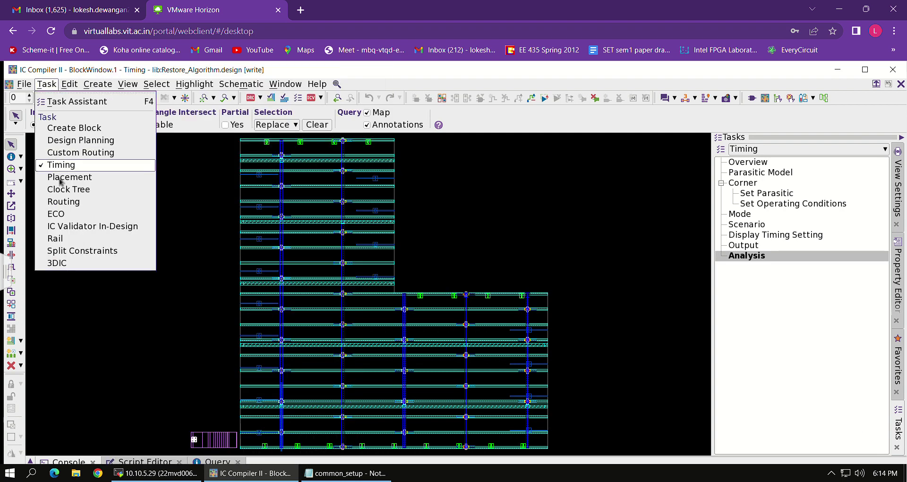
left_click(61, 179)
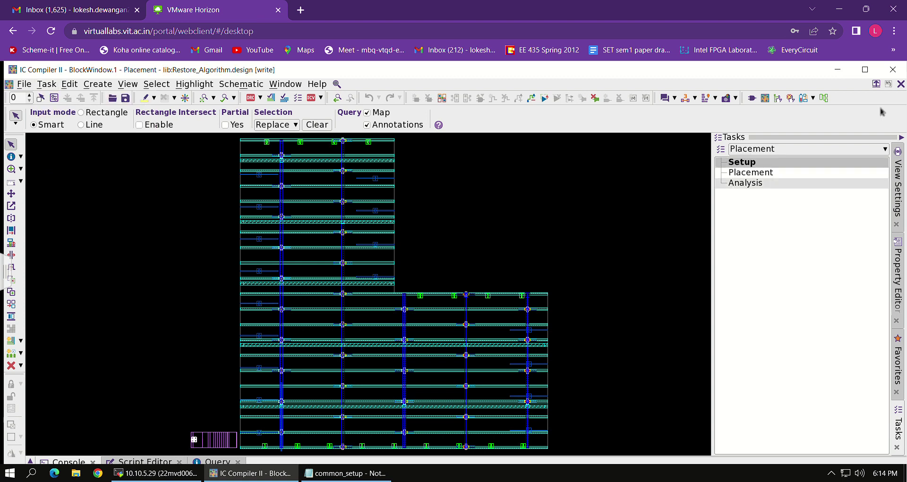
left_click(759, 164)
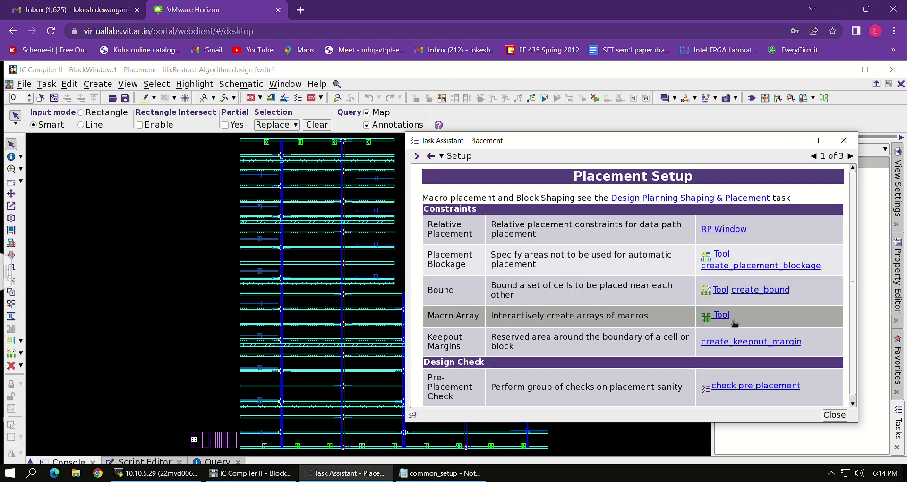
scroll(736, 323, "down", 1)
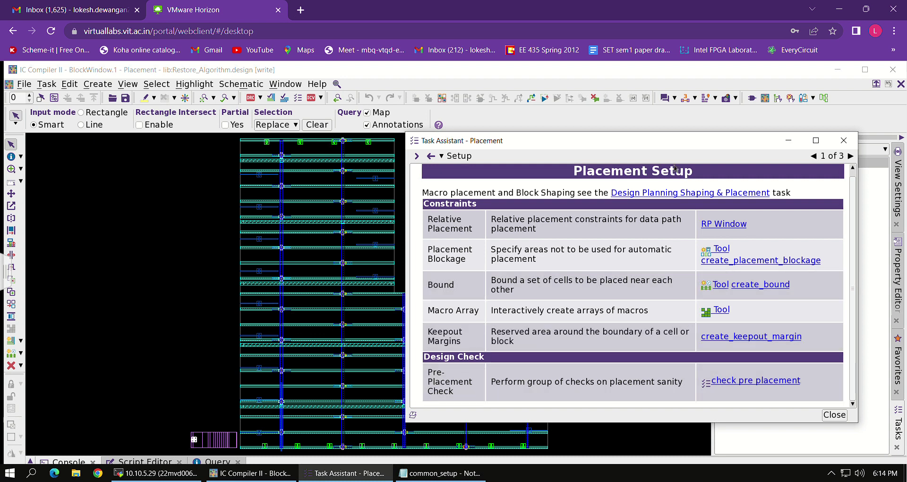
scroll(609, 325, "up", 1)
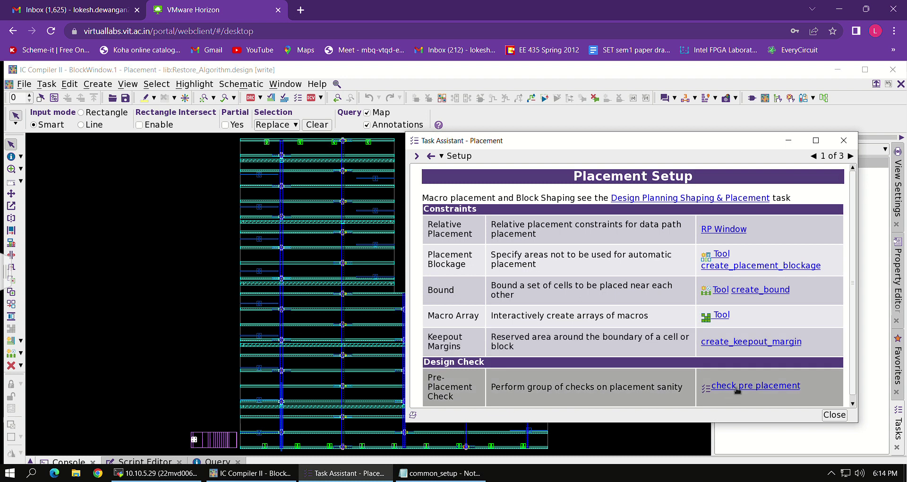
left_click(775, 390)
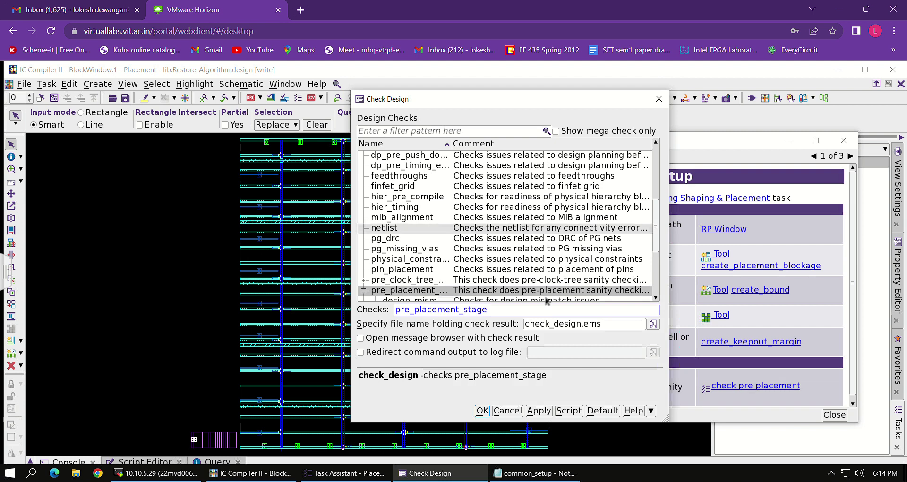
left_click(482, 410)
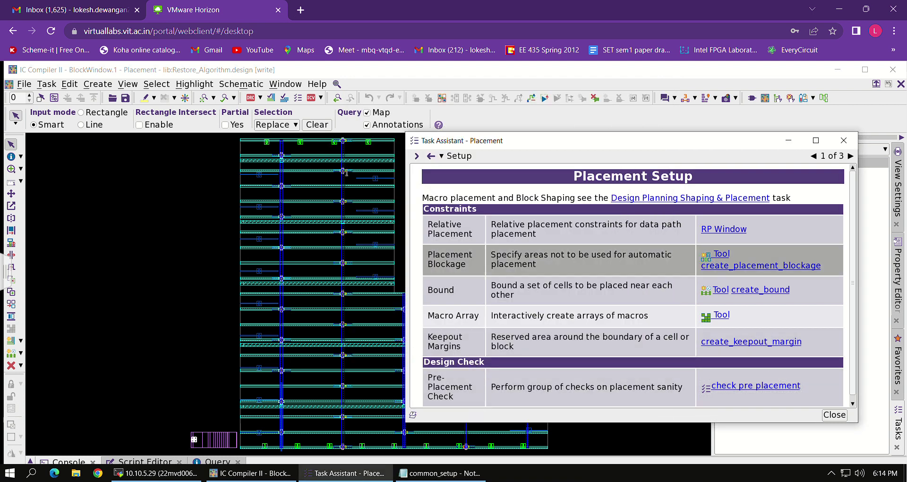
Examine the pre-placement check's message summary in the console log
left_click(69, 461)
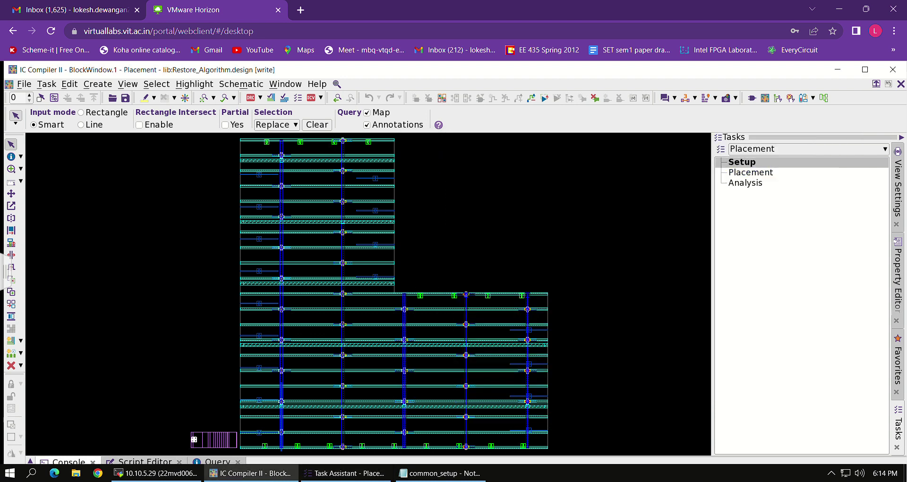
left_click(71, 461)
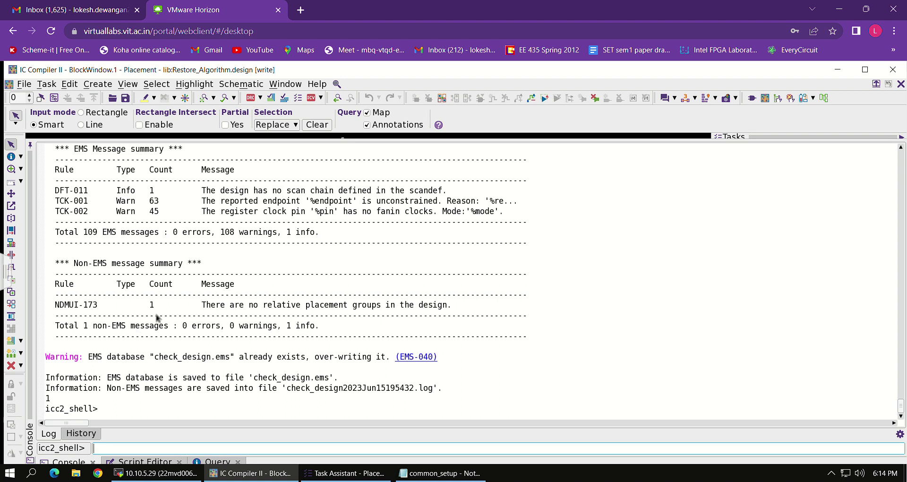
scroll(142, 330, "up", 10)
scroll(157, 326, "down", 10)
Run report_timing in the console, followed by report_timing -delay_type min for the hold paths
type("g")
key("Return")
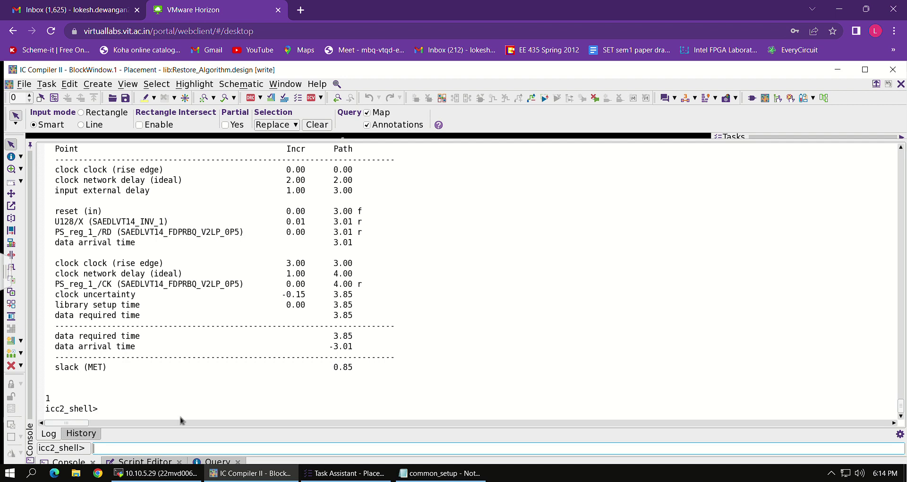
key("Up")
type("-delay_type ")
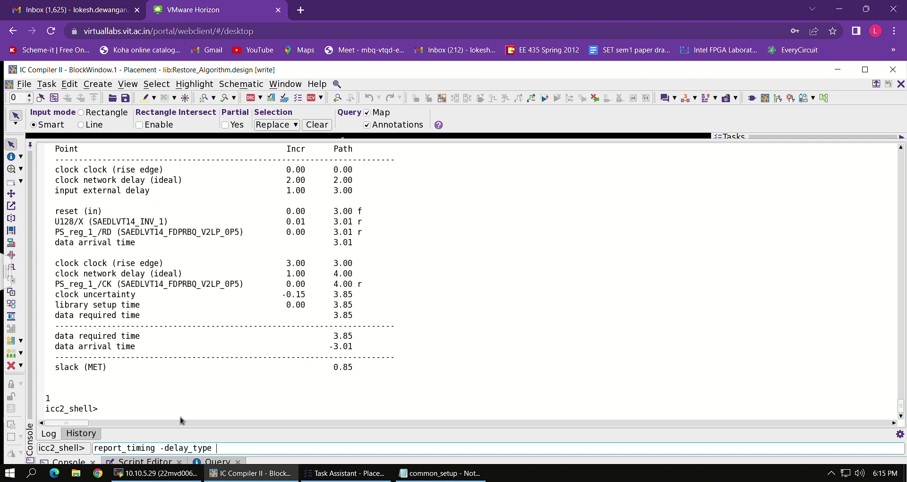
type("min")
key("Return")
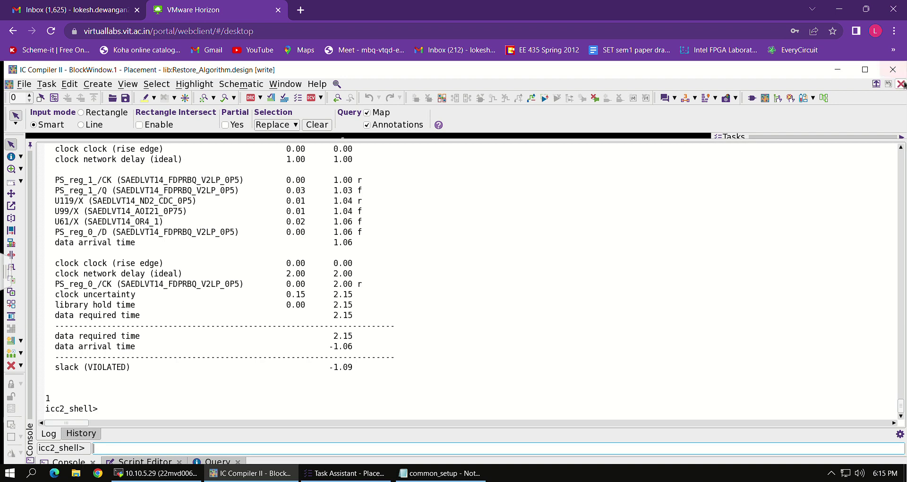
Run create_placement with default settings: hard macros placed, automatic blockages, floorplanning placement and medium effort
left_click(71, 462)
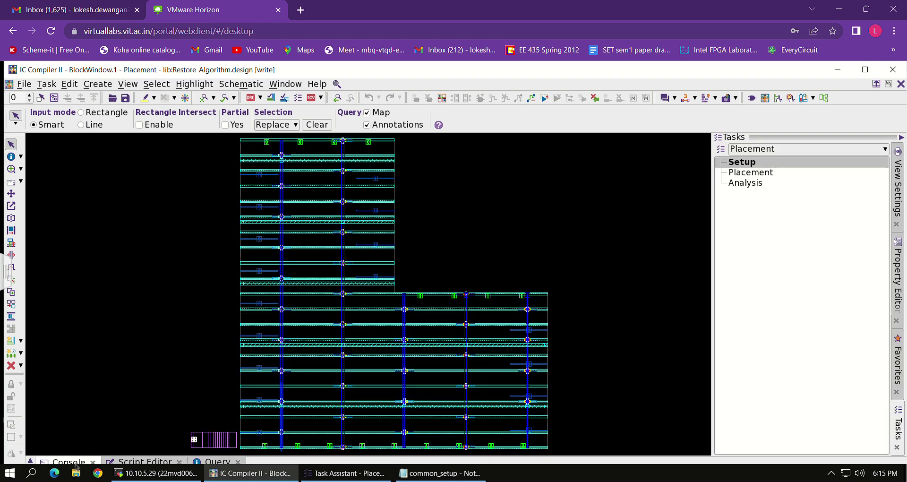
left_click(789, 172)
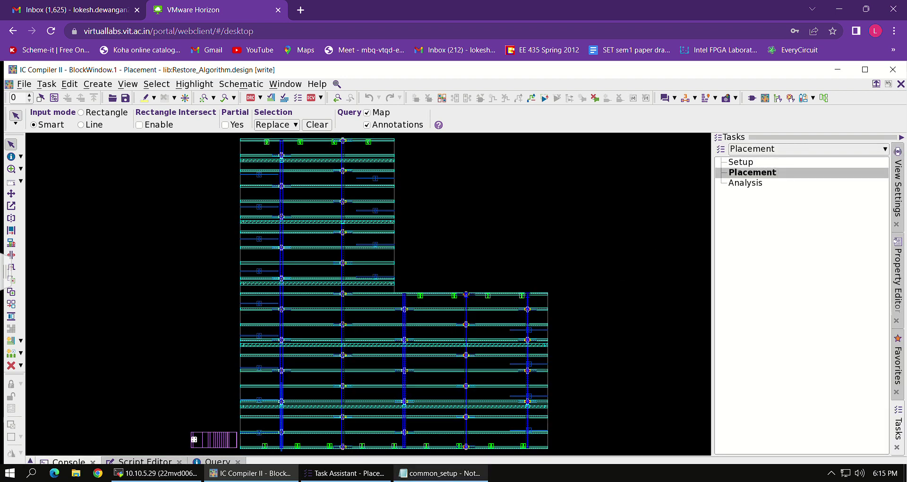
left_click(432, 473)
left_click(345, 473)
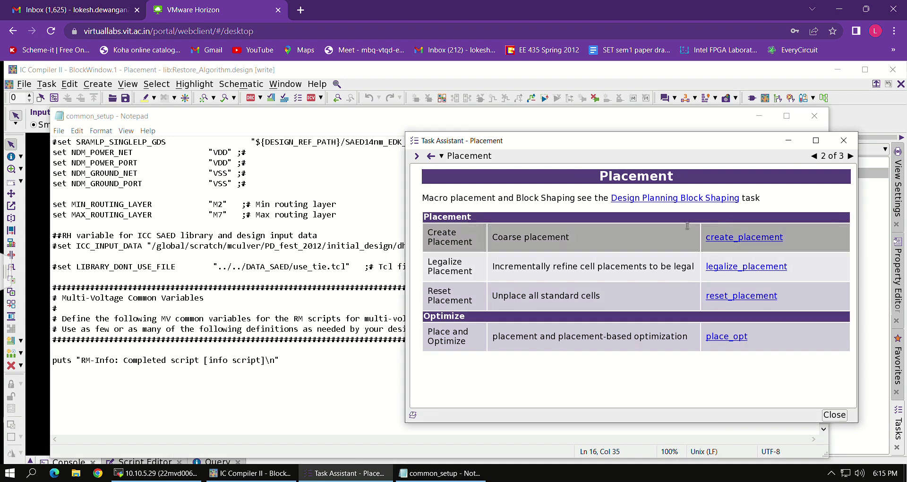
left_click(749, 238)
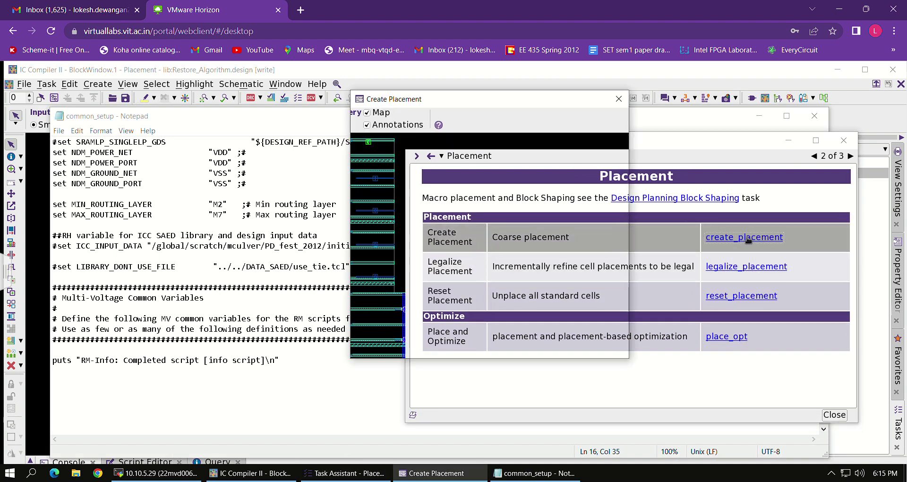
left_click(457, 133)
left_click(457, 133)
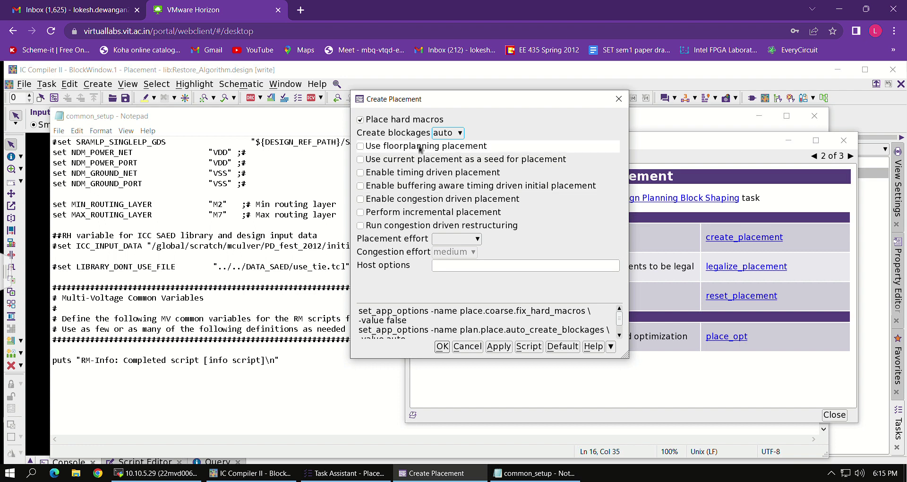
left_click(567, 348)
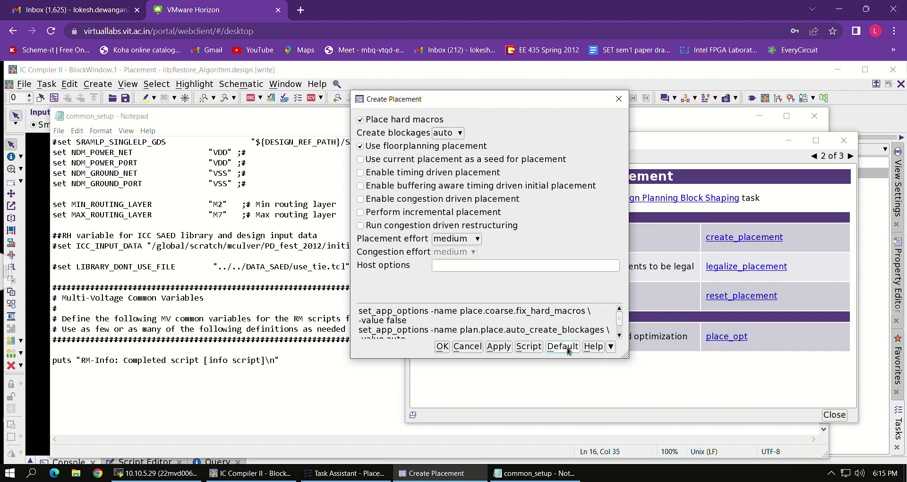
scroll(485, 323, "down", 1)
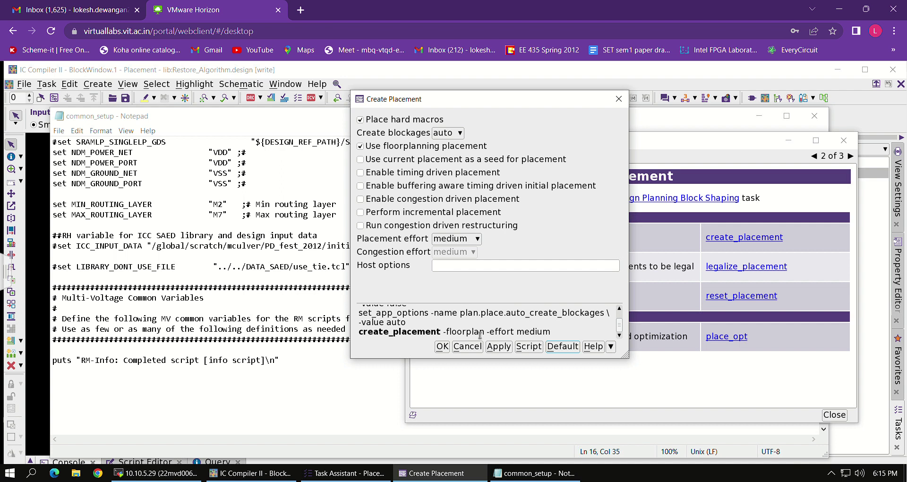
left_click(509, 347)
Inspect the coarsely placed standard cells up close in the layout, then close the Create Placement dialog
left_click(49, 188)
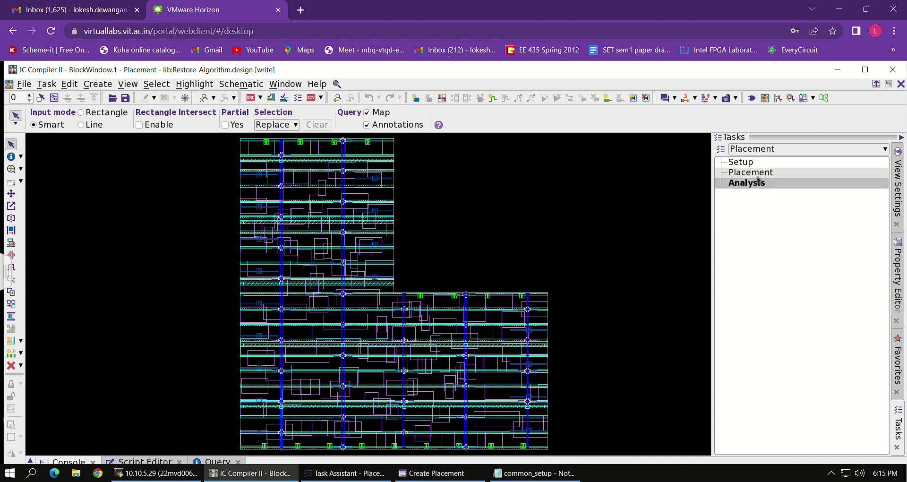
left_click(443, 470)
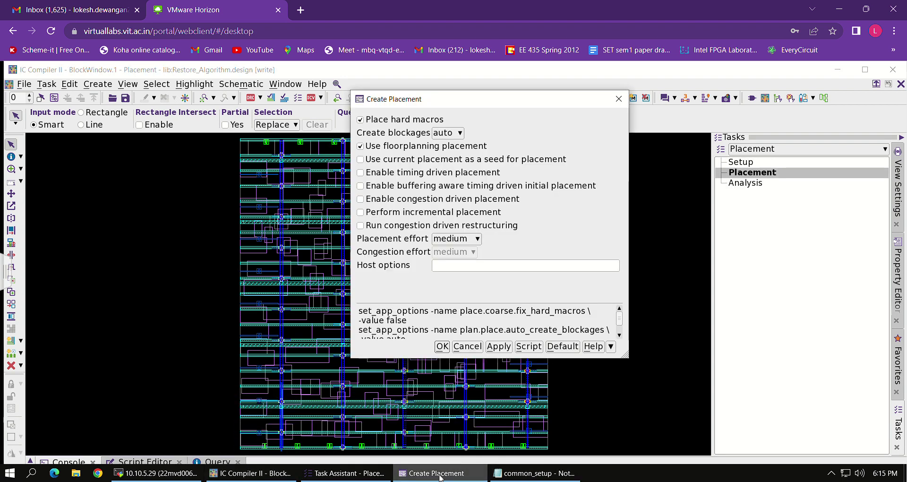
left_click_drag(476, 99, 745, 111)
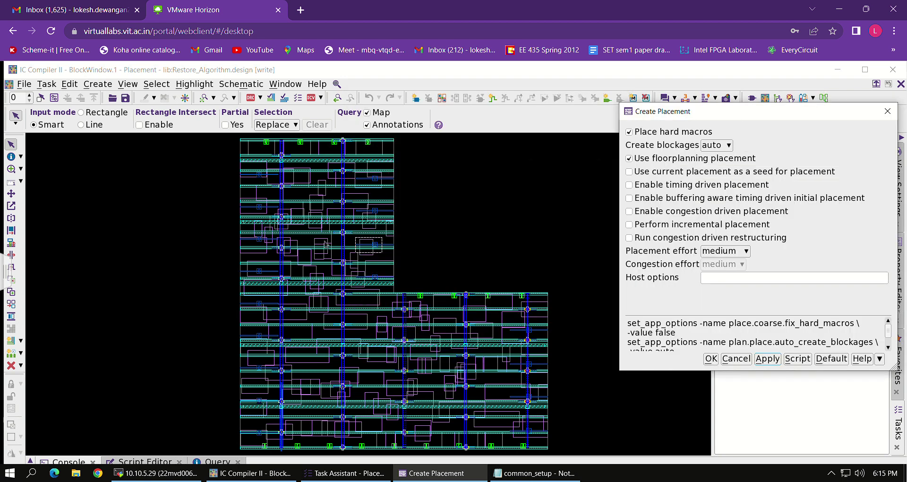
scroll(336, 270, "up", 5)
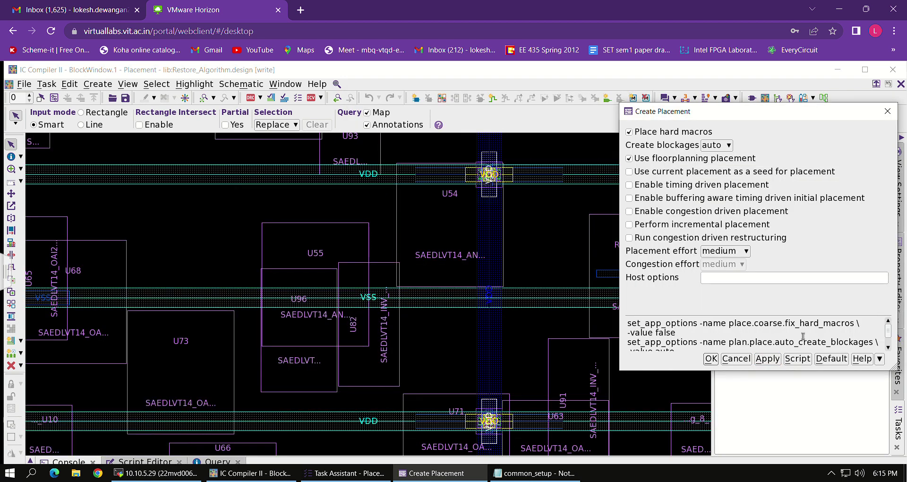
left_click(887, 111)
Legalize the placement of the standard cells with legalize_placement at its default options
left_click(753, 166)
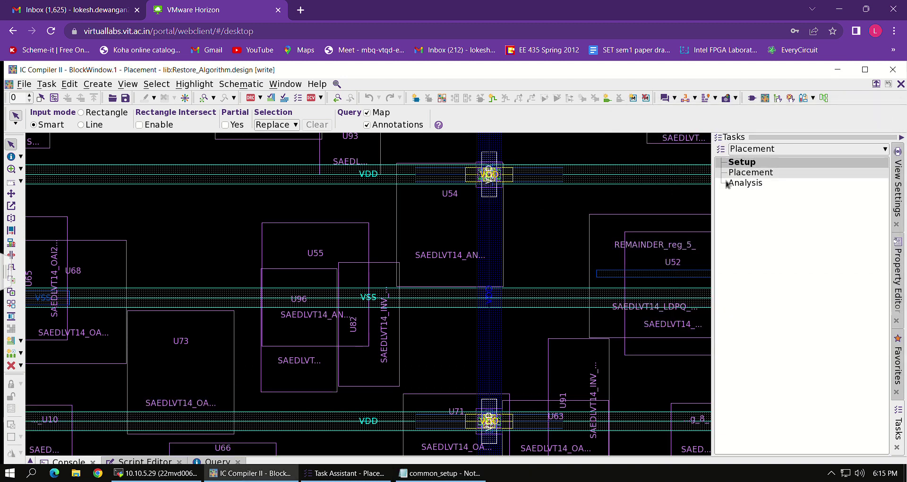
left_click(740, 175)
left_click(364, 473)
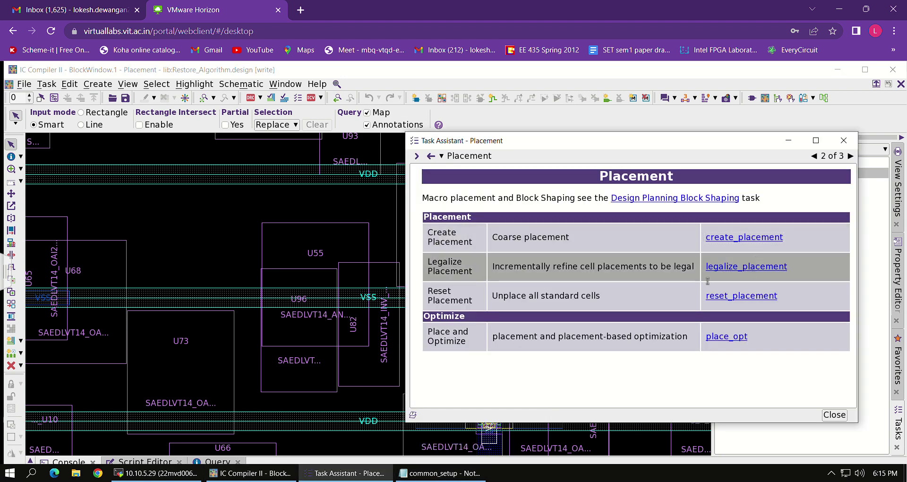
left_click(732, 267)
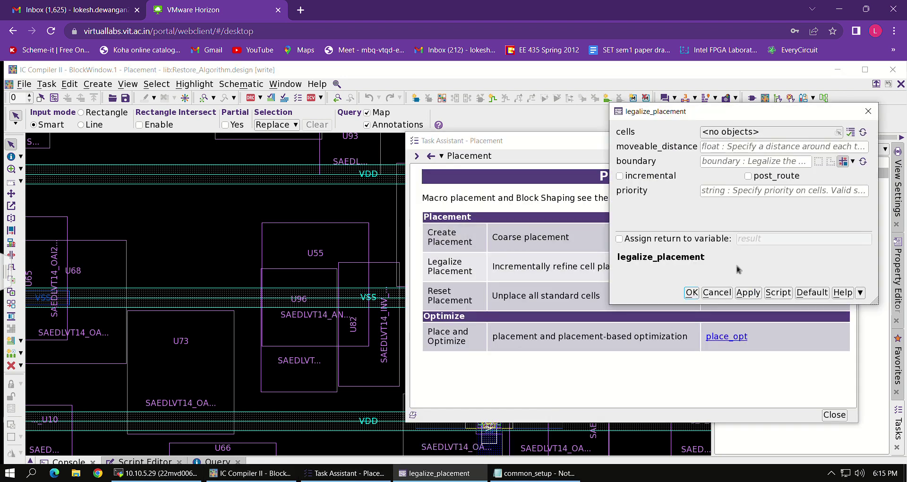
left_click(819, 294)
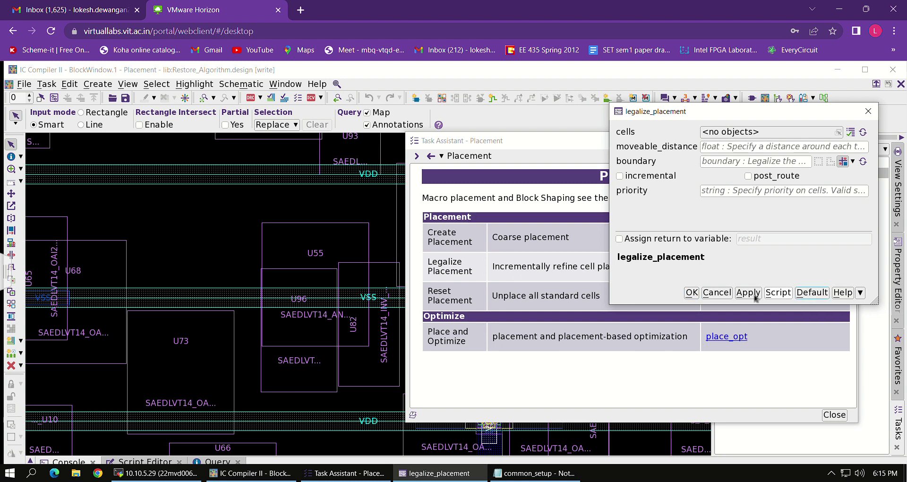
left_click(692, 293)
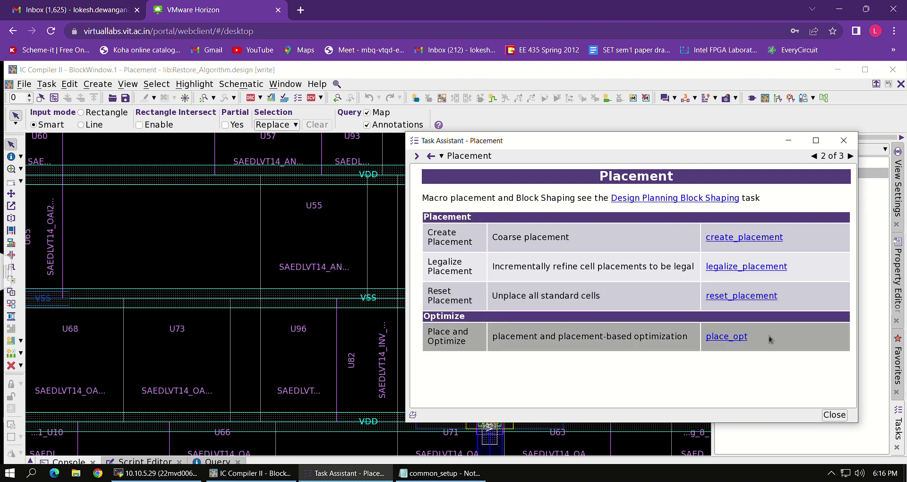
Try to run place_opt with its default options and dismiss the error report
left_click(720, 337)
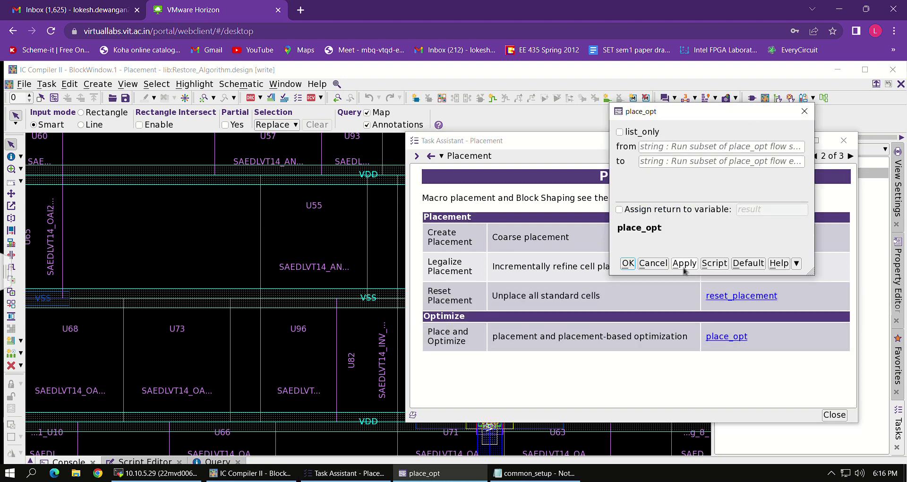
left_click(683, 265)
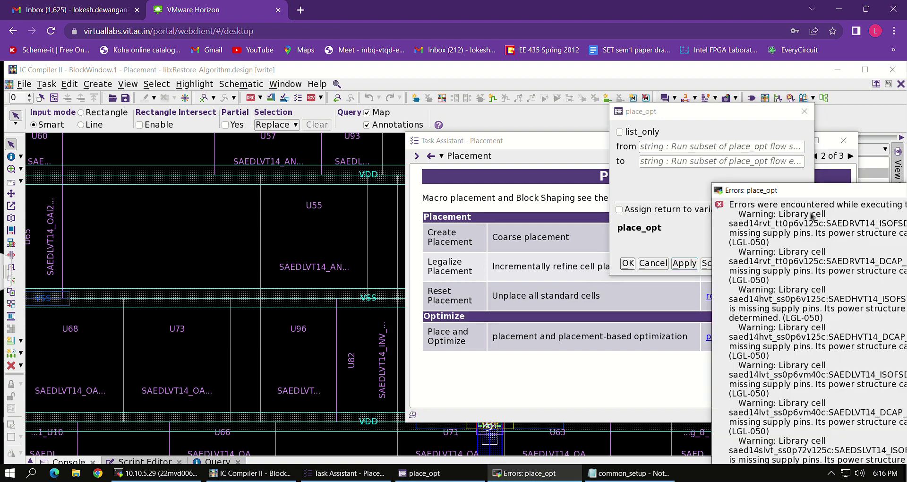
left_click_drag(808, 190, 275, 182)
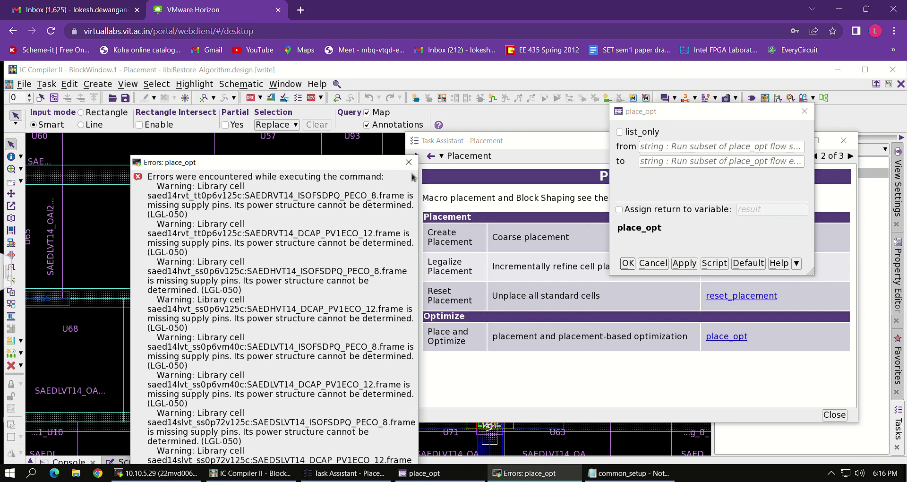
left_click(408, 162)
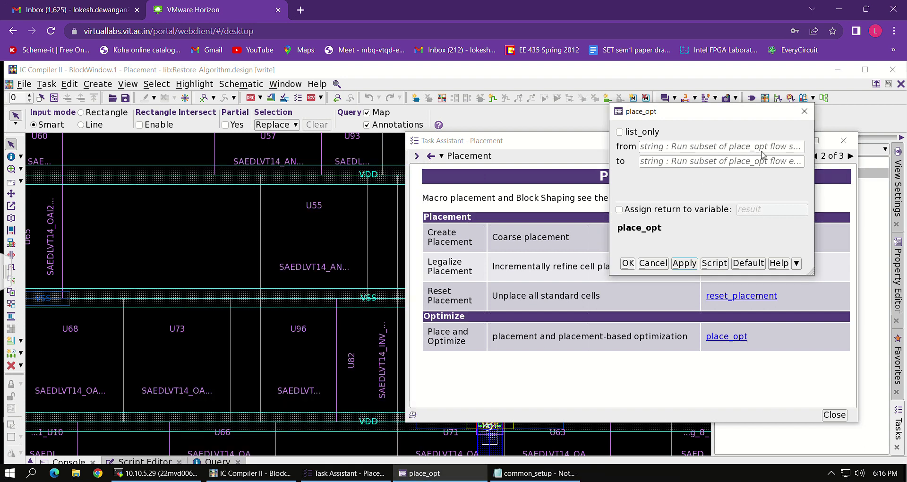
Try to run place_opt with the end stage set to final_opto, then close the error report and the dialog
left_click(705, 162)
type("final_opto")
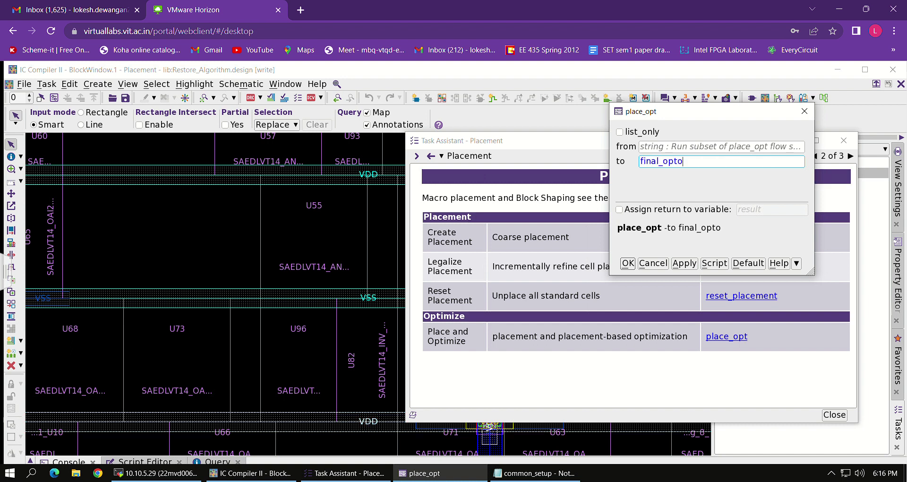
left_click(628, 263)
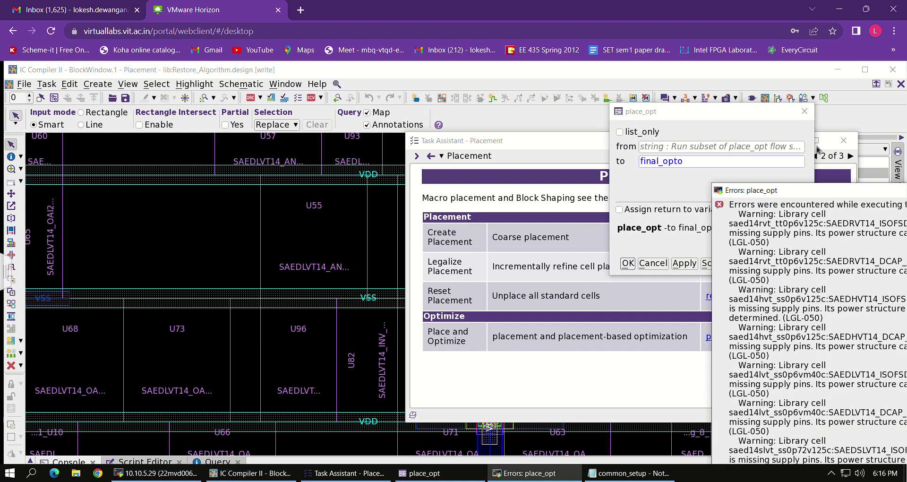
left_click_drag(808, 196, 451, 162)
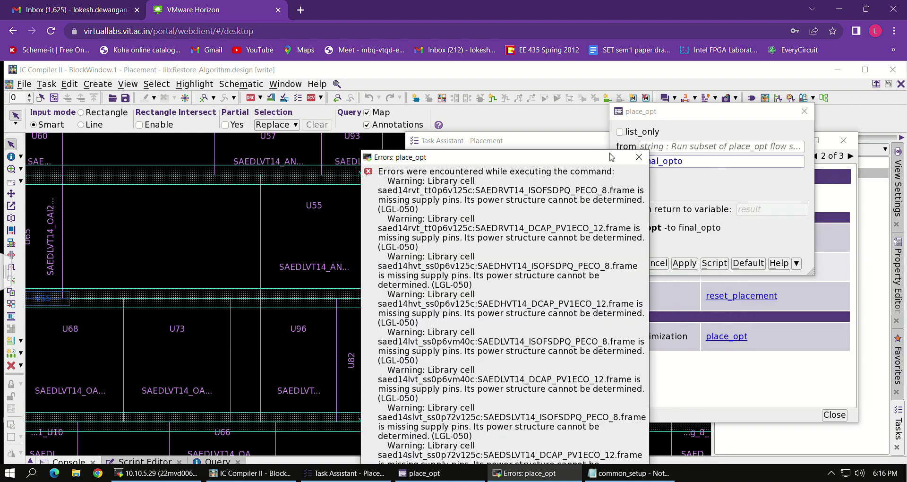
left_click(641, 156)
left_click(804, 111)
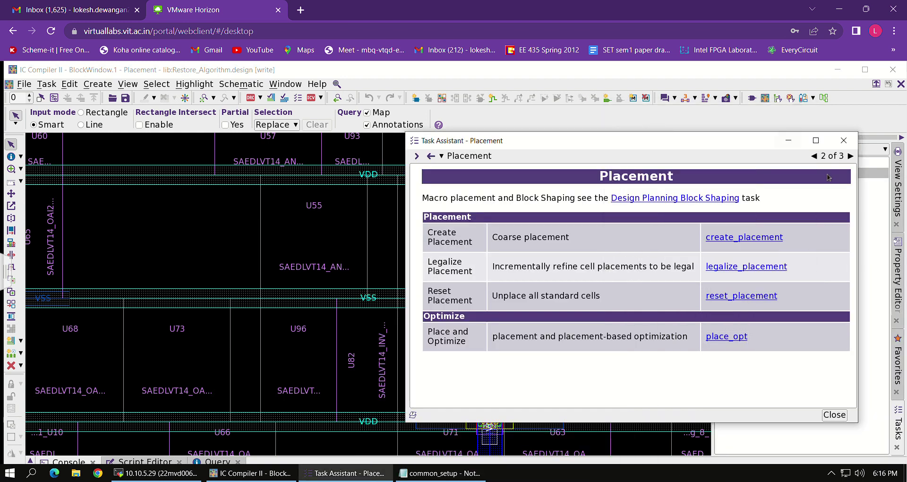
Run report_placement for all hierarchy violations, all wirelength, hard macro overlap and hierarchical data, and read the report in the console log
left_click(851, 155)
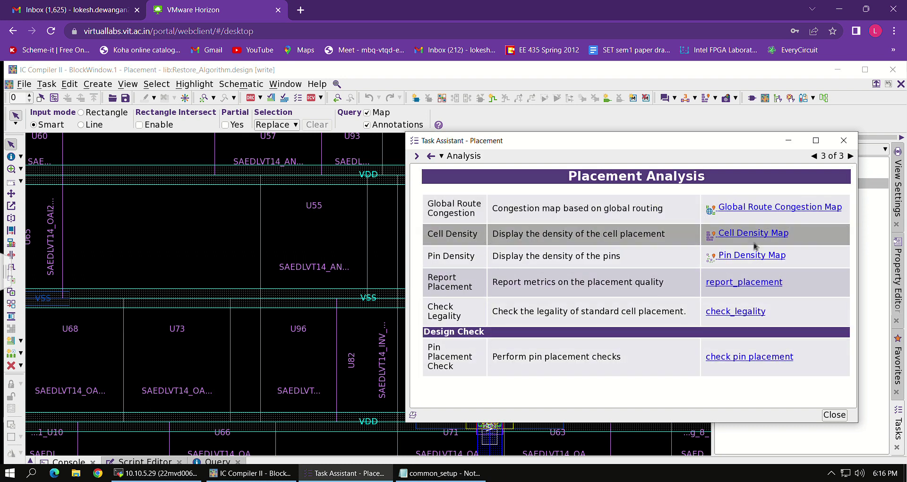
left_click(749, 283)
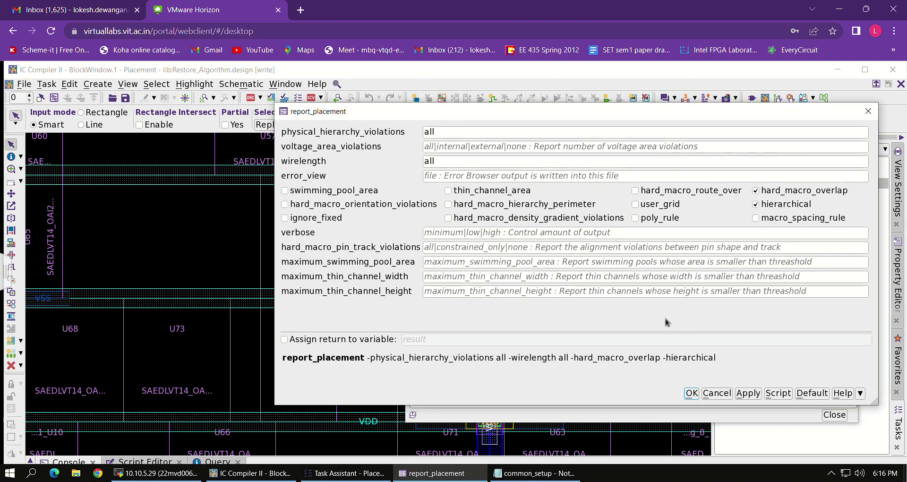
left_click(692, 393)
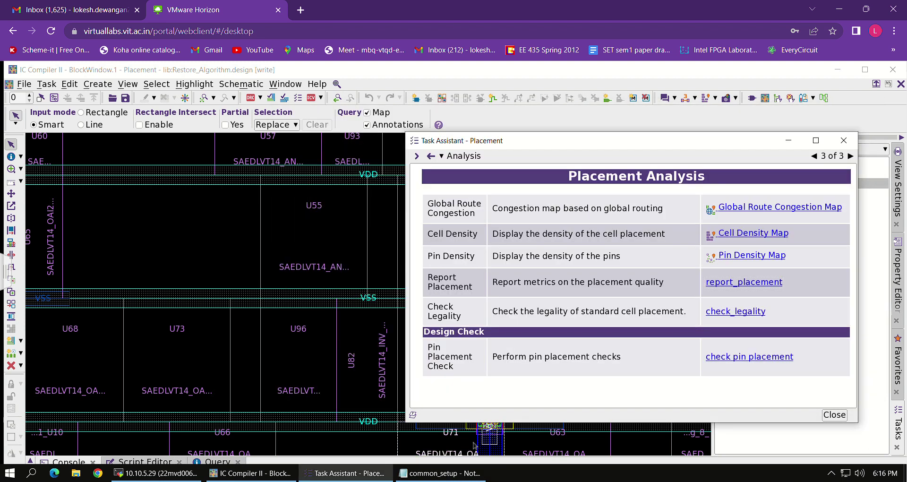
left_click(58, 463)
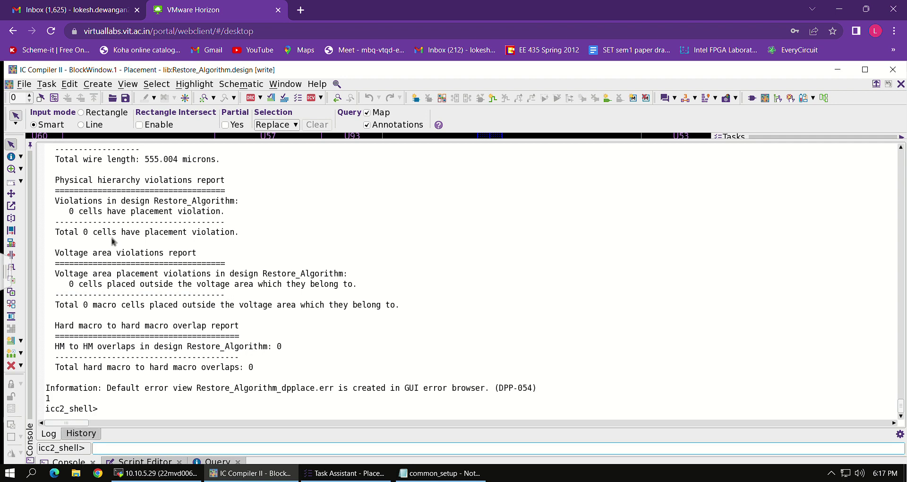
left_click_drag(75, 232, 220, 232)
scroll(187, 183, "up", 4)
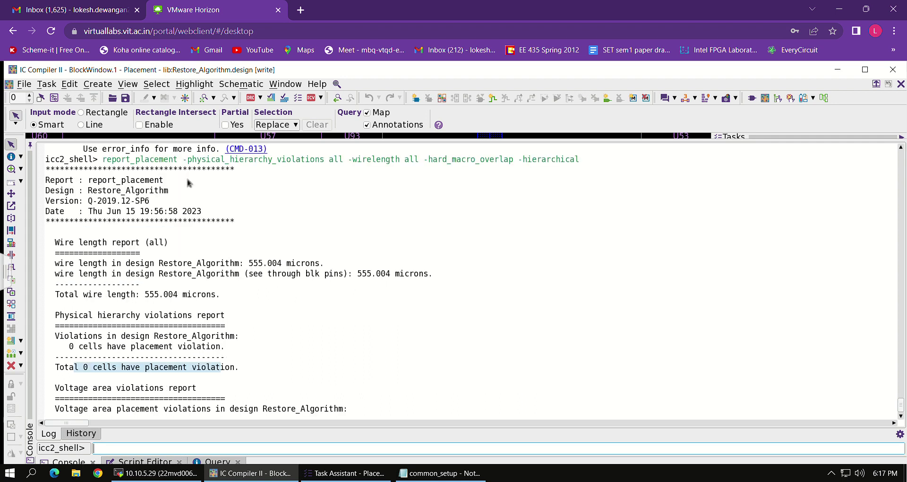
scroll(324, 332, "up", 15)
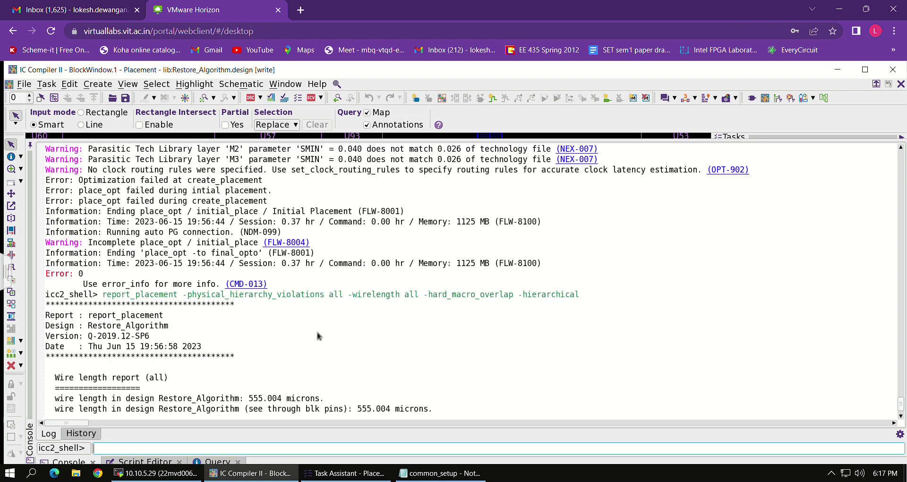
scroll(319, 336, "up", 3)
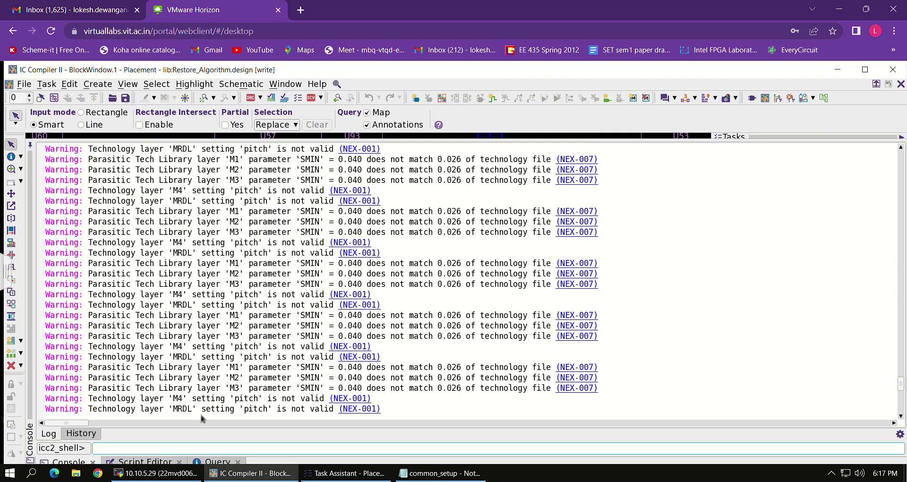
left_click(68, 461)
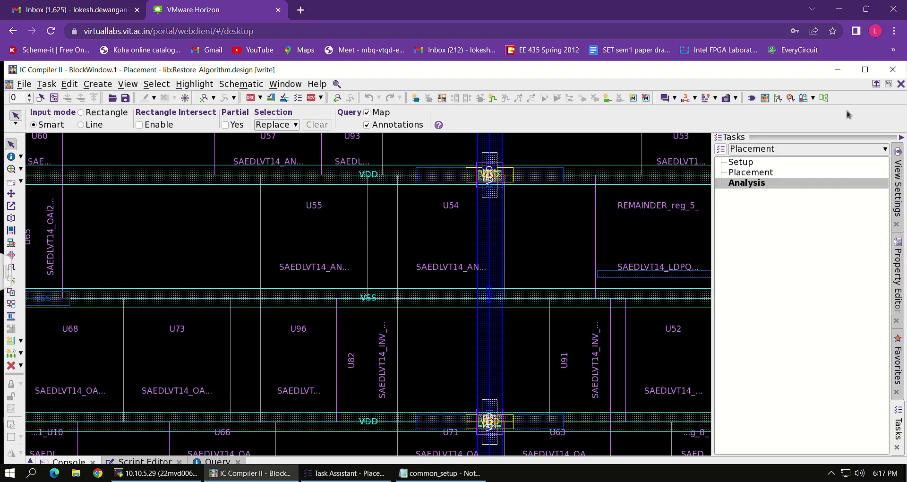
Calculate the global route congestion map using report_congestion -rerun_global_router
scroll(473, 260, "down", 4)
scroll(452, 266, "up", 3)
scroll(453, 267, "up", 3)
scroll(636, 436, "down", 6)
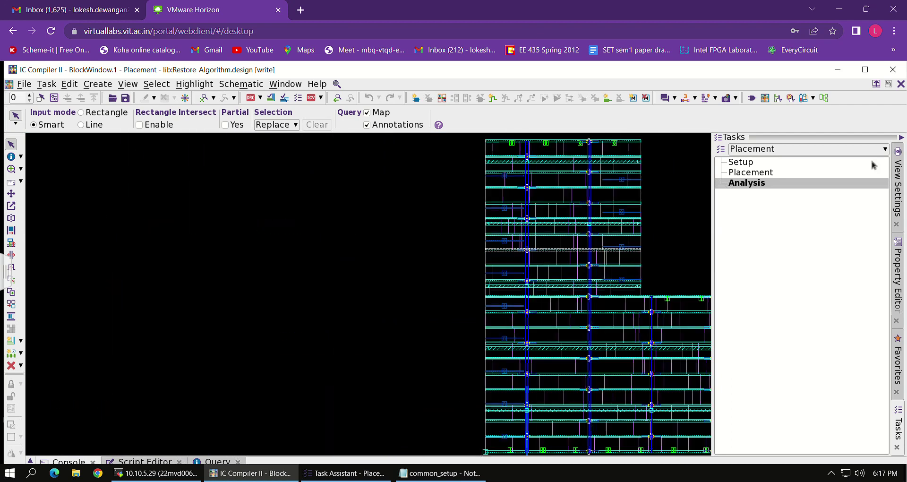
left_click(346, 473)
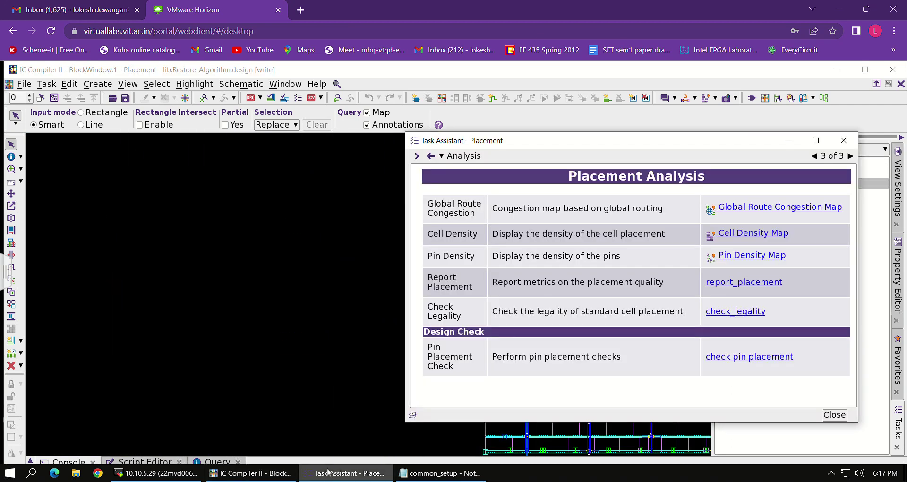
left_click(755, 208)
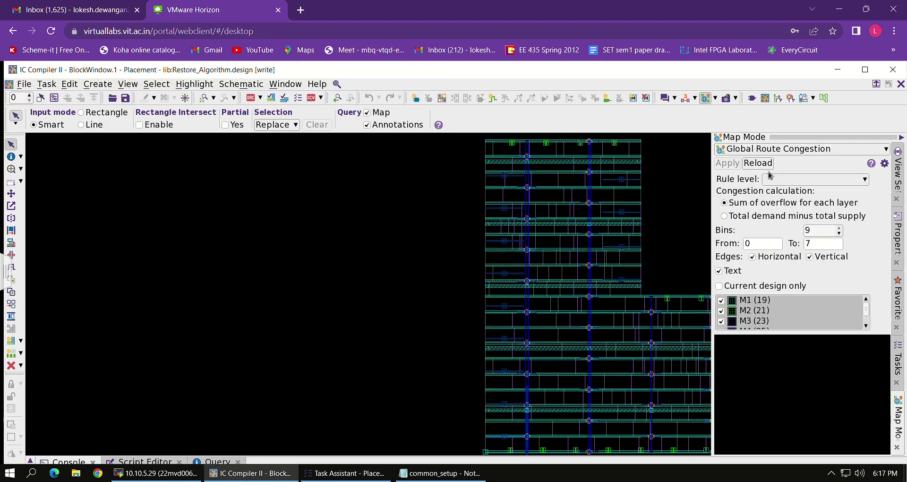
left_click(760, 163)
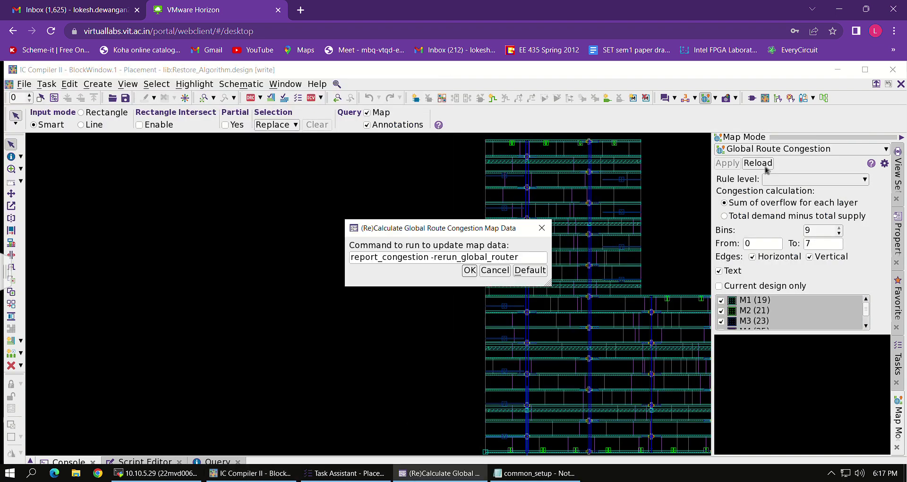
left_click(476, 273)
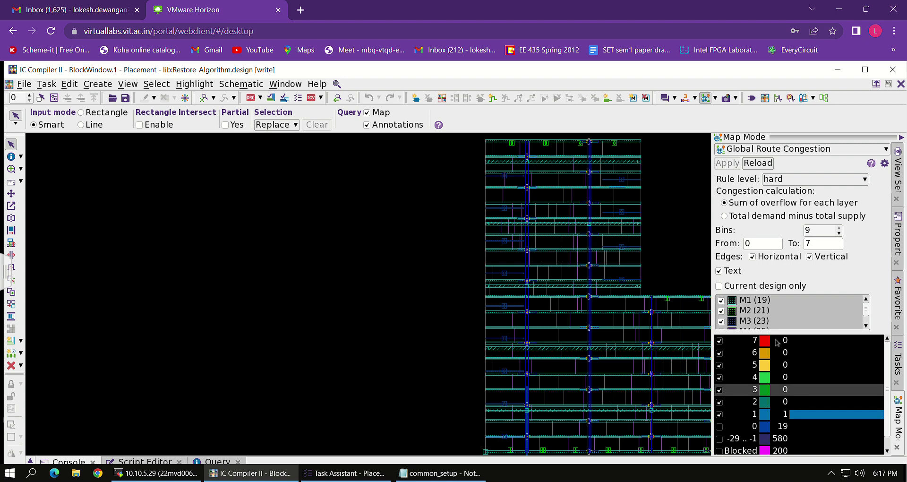
Switch the map to Channel Congestion and calculate it for the whole design area
left_click(775, 149)
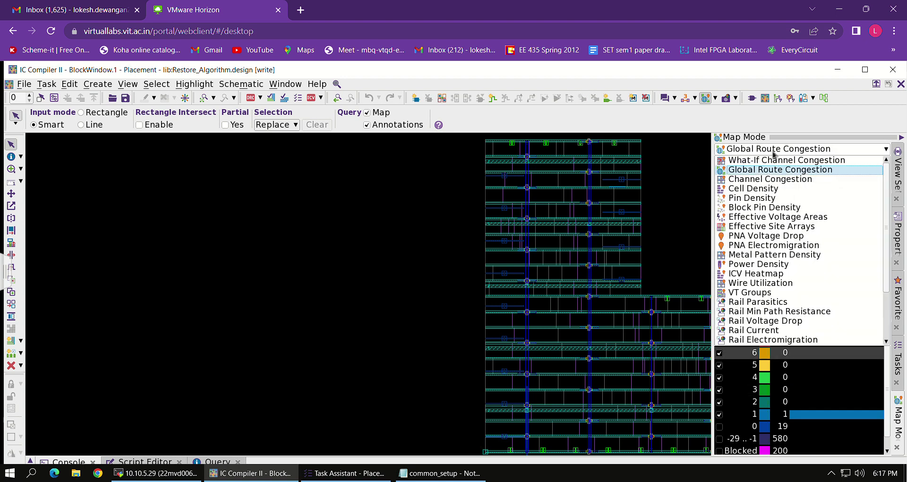
left_click(750, 176)
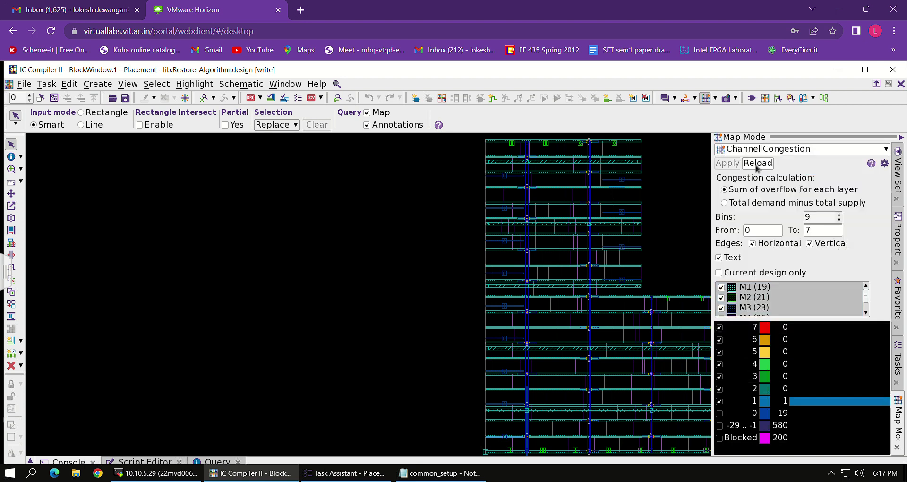
left_click(754, 165)
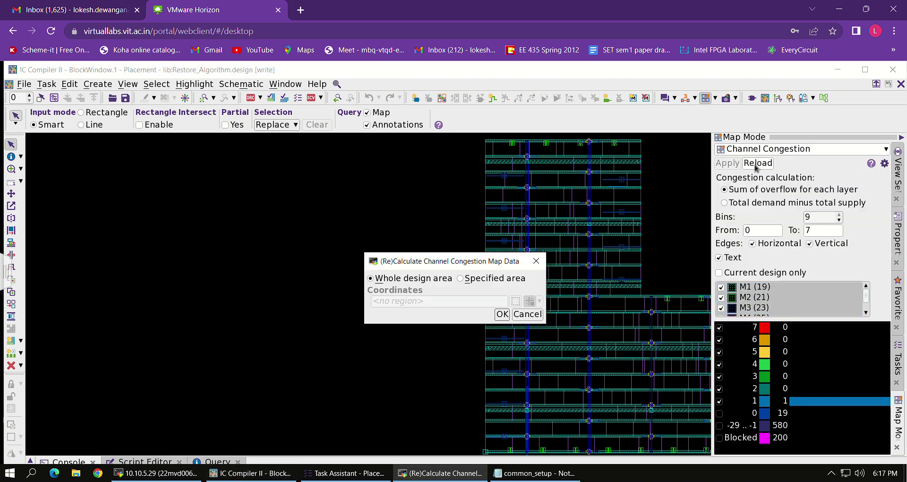
left_click(502, 314)
Display the Pin Density map for the whole design area with a grid of 5 std cell heights
left_click(798, 151)
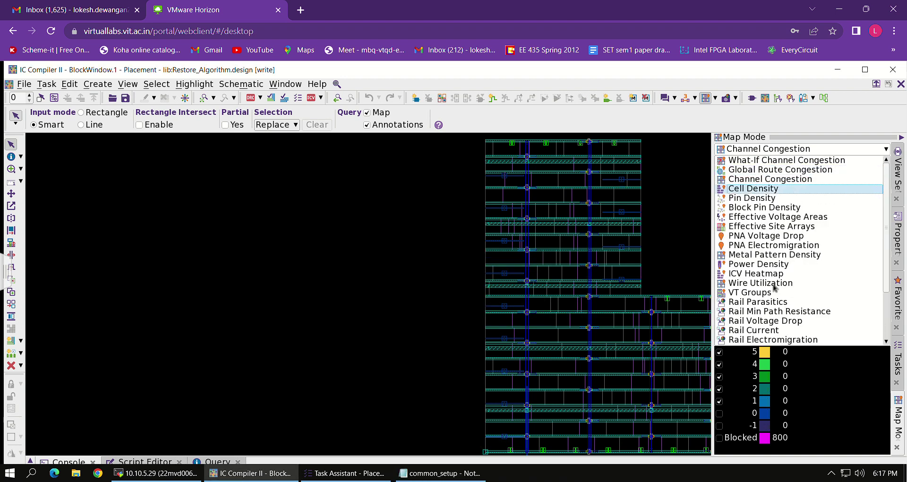
left_click(776, 199)
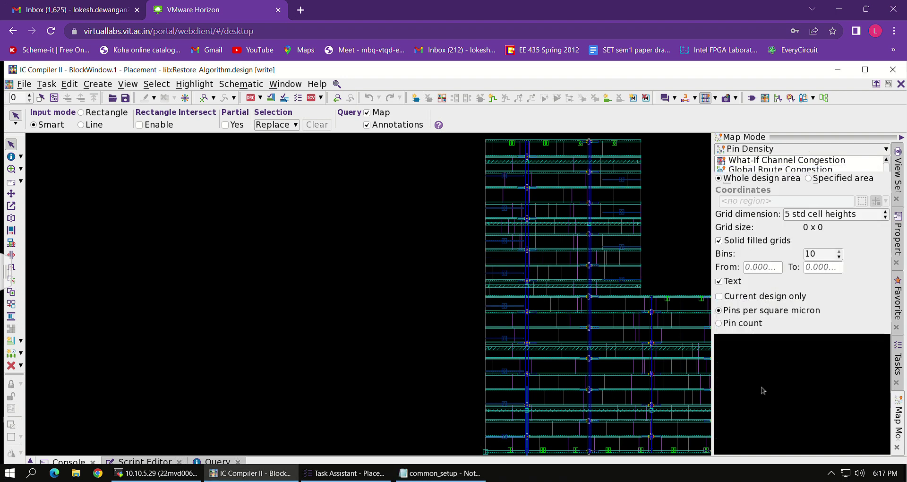
left_click(757, 164)
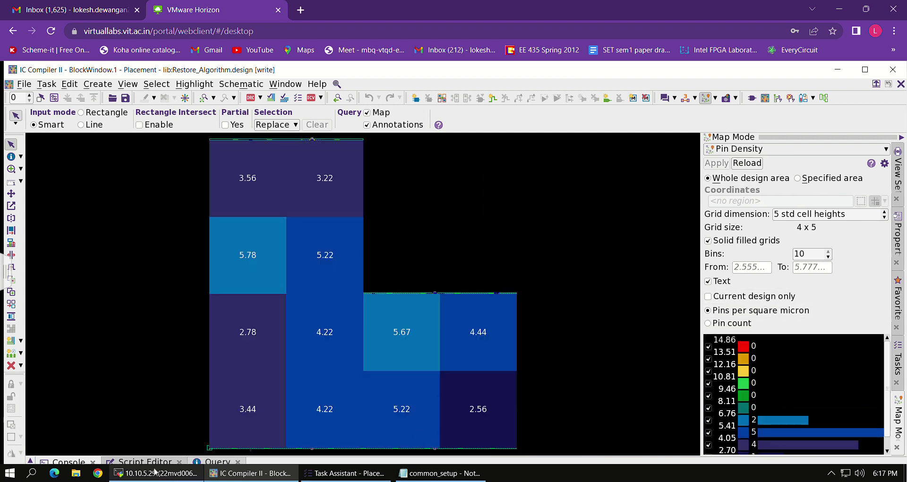
Open the console's command history and rerun the create_pg_special_pattern channel_pattern command with vertical M1 channel straps
left_click(72, 461)
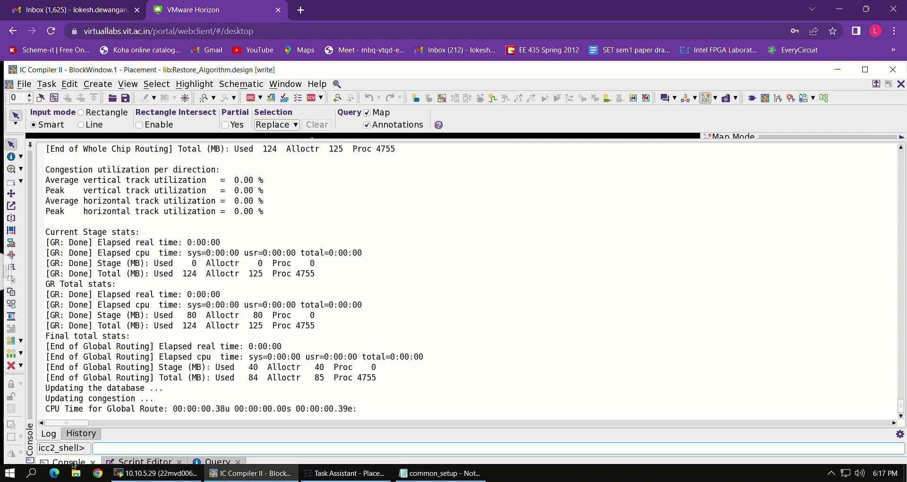
left_click(80, 433)
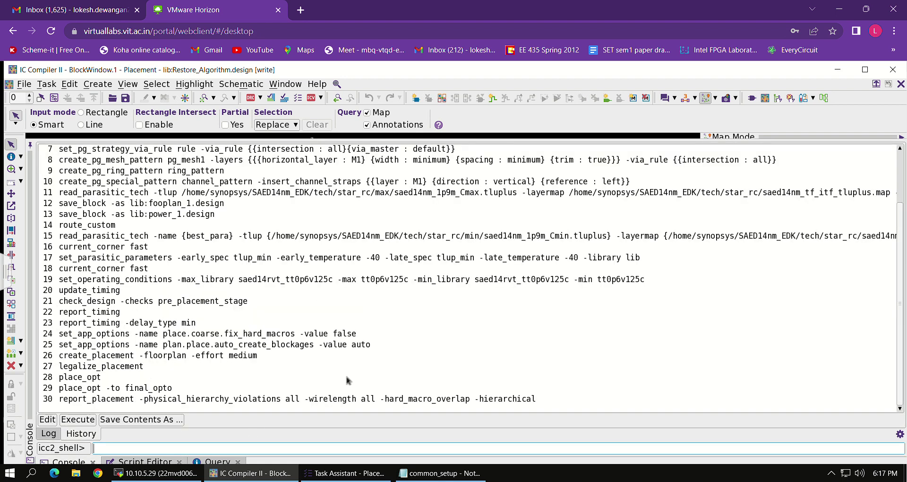
left_click_drag(553, 399, 114, 249)
scroll(191, 310, "up", 2)
double_click(114, 248)
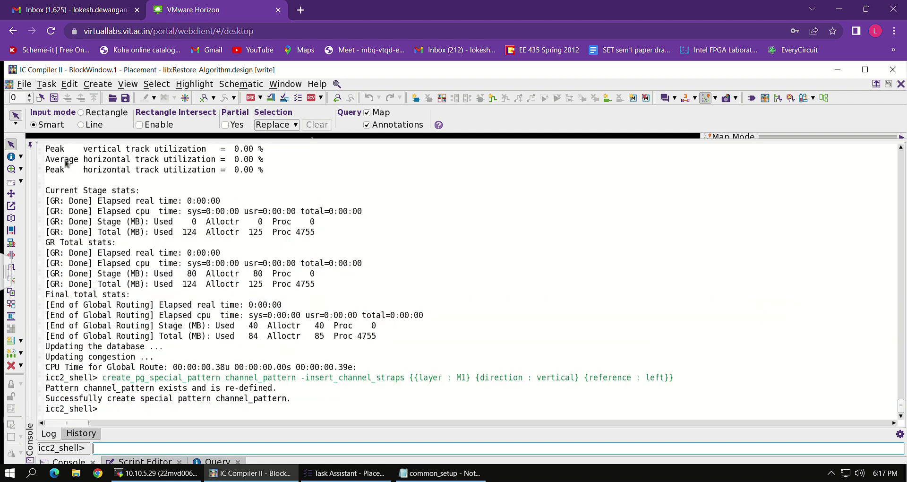
Recall the report_placement command from the command history into the shell prompt for editing
left_click(80, 433)
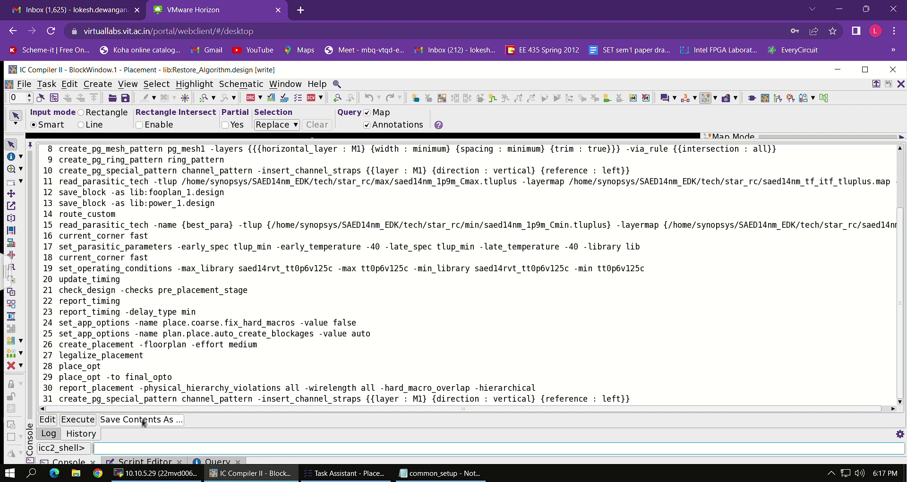
left_click(94, 388)
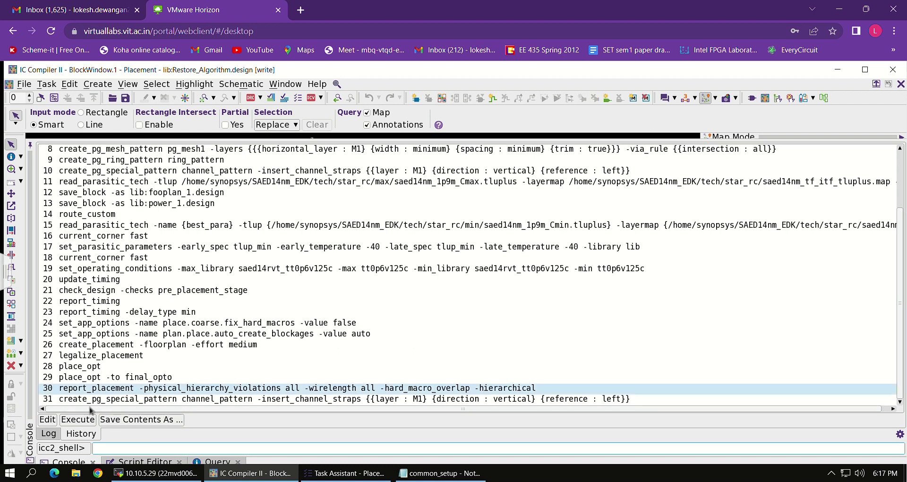
left_click(47, 419)
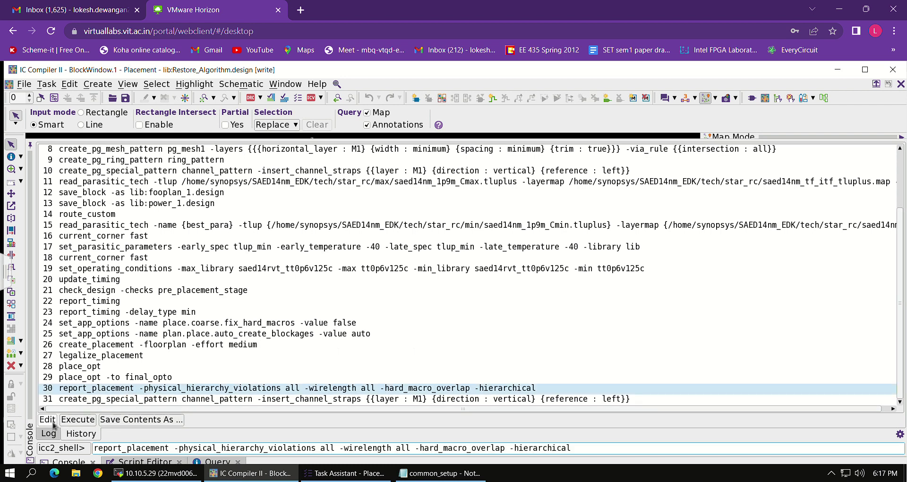
left_click(148, 381)
left_click(141, 420)
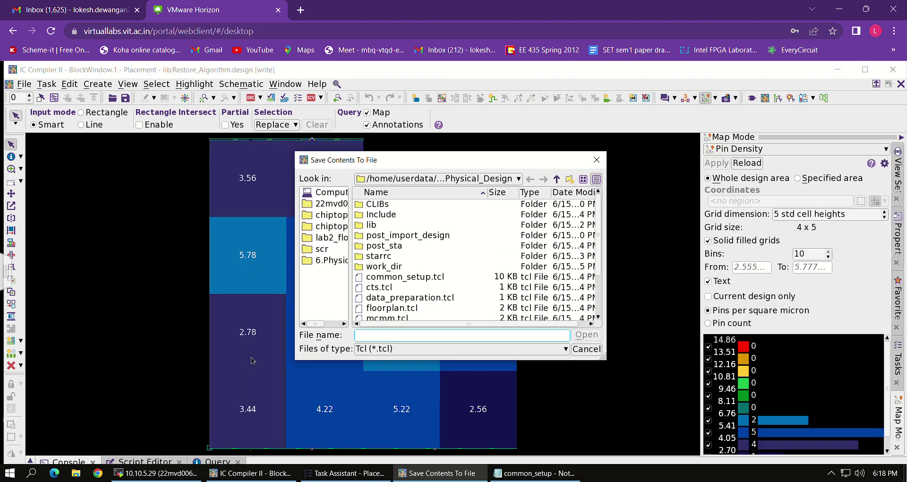
left_click(596, 160)
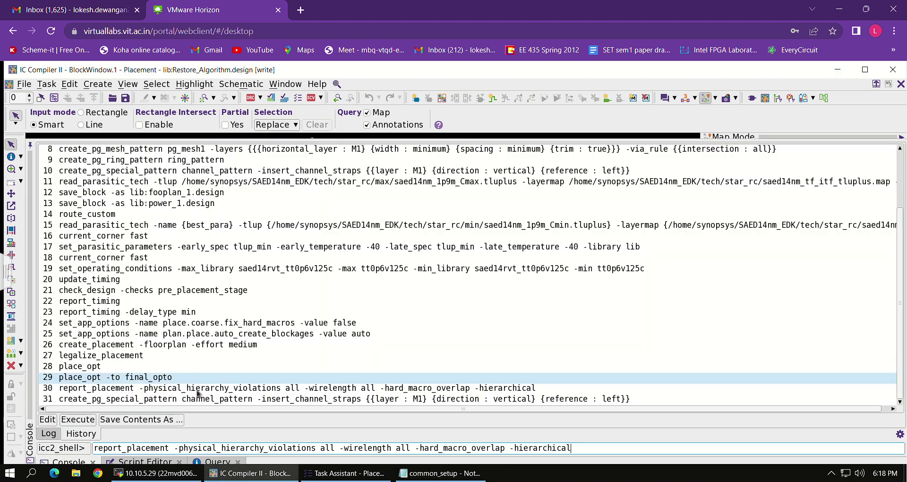
left_click(225, 349)
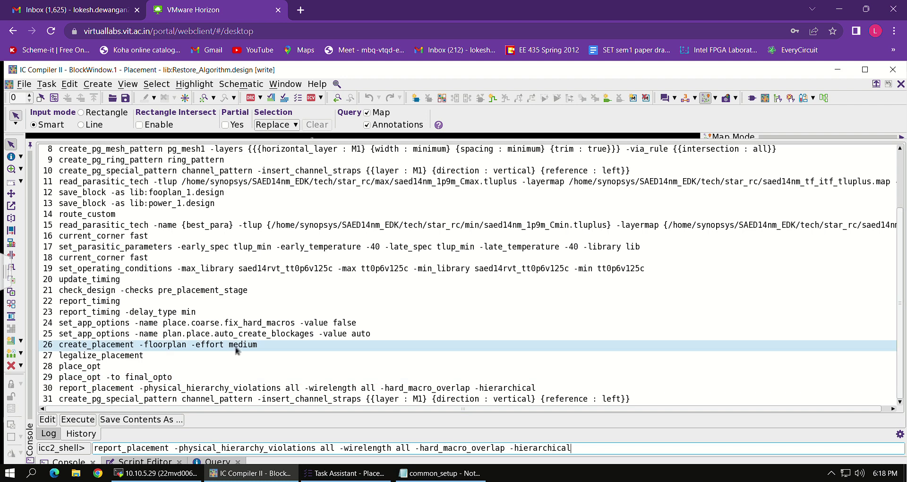
key("ctrl+a")
left_click(220, 381)
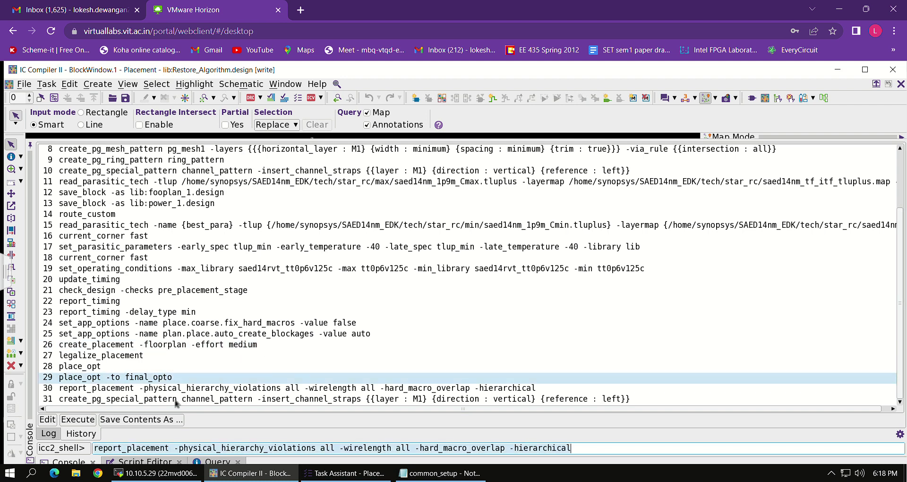
left_click(160, 402)
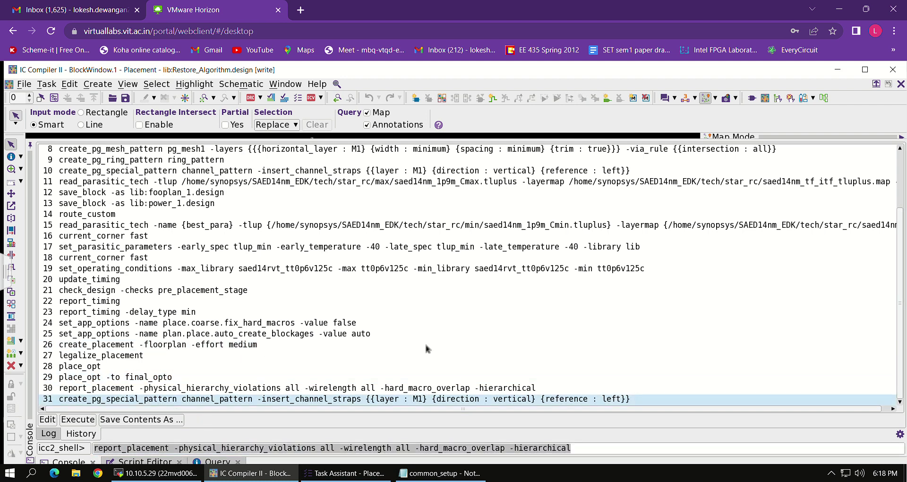
left_click(748, 325)
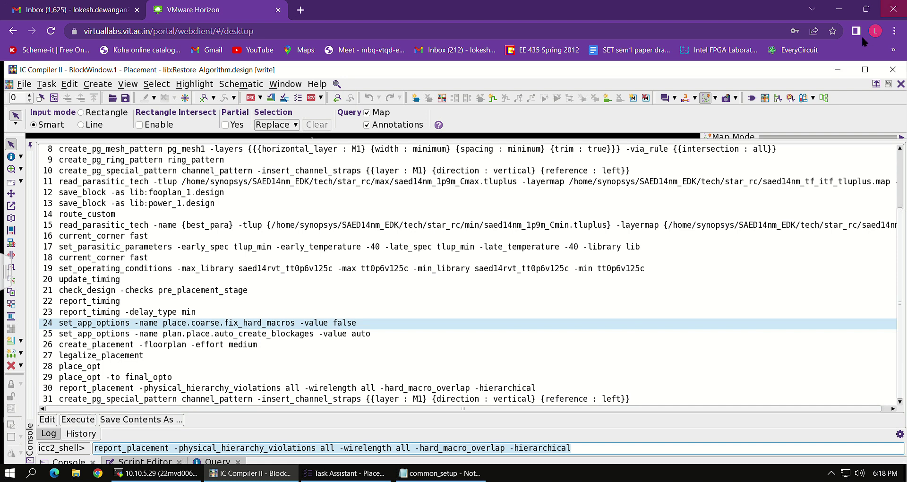
left_click(48, 433)
left_click(58, 450)
left_click(68, 461)
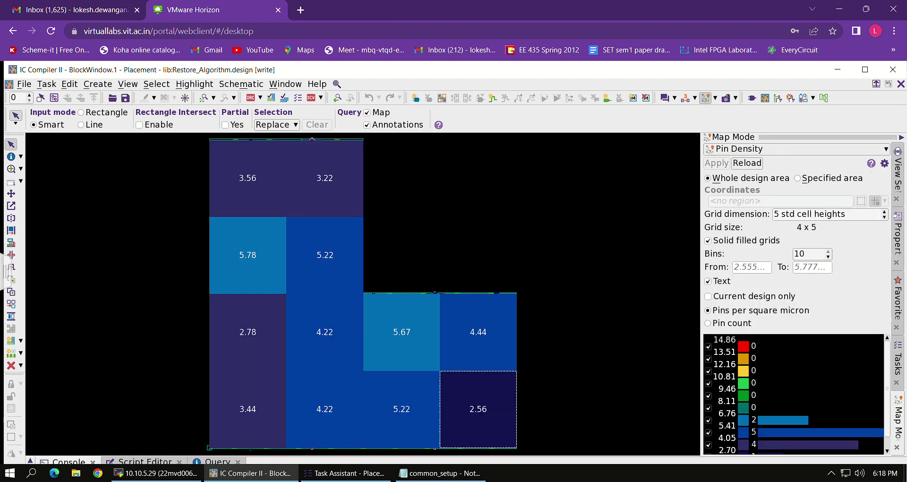
Run the pin_placement design check from the placement analysis tasks and read its report in the console log
left_click(365, 473)
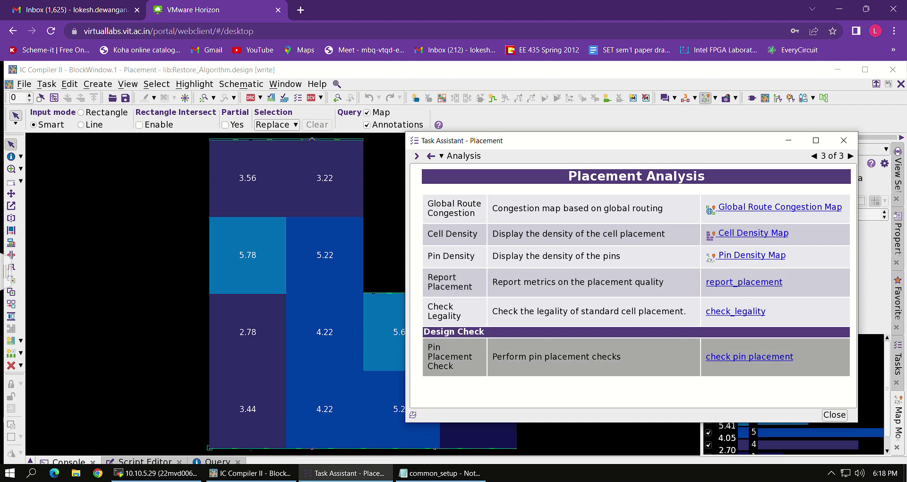
left_click(742, 360)
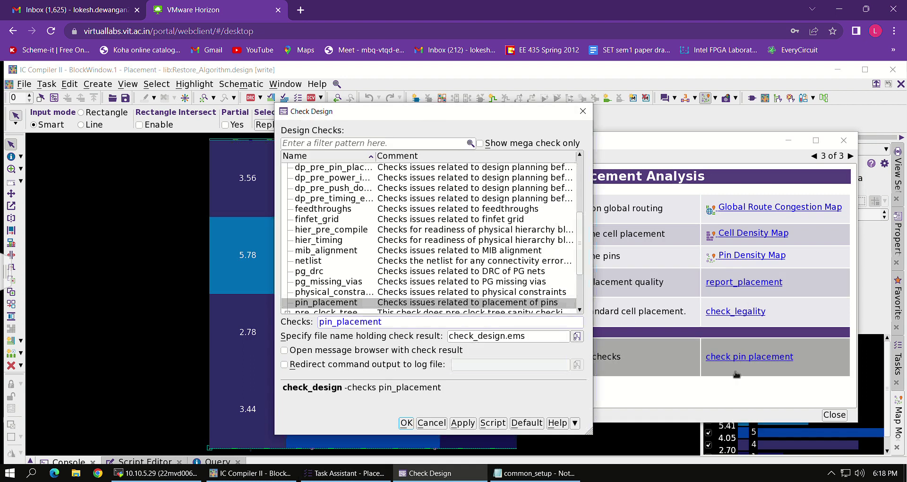
left_click(406, 423)
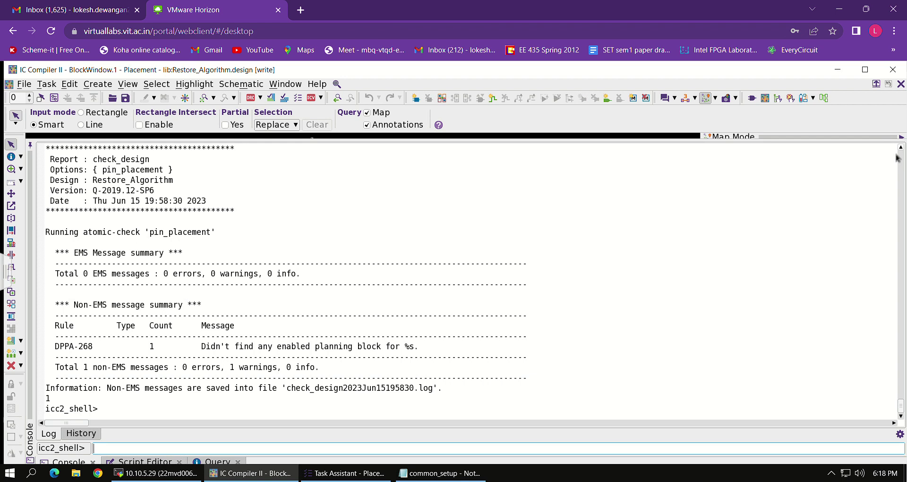
left_click(58, 463)
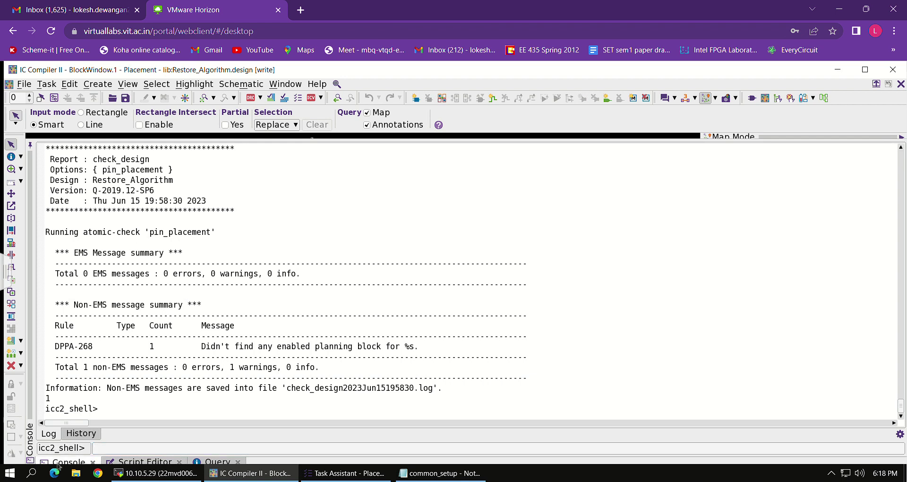
Switch to the Clock Tree task and save the modified Restore_Algorithm block under the design name place_1 in library lib
left_click(47, 85)
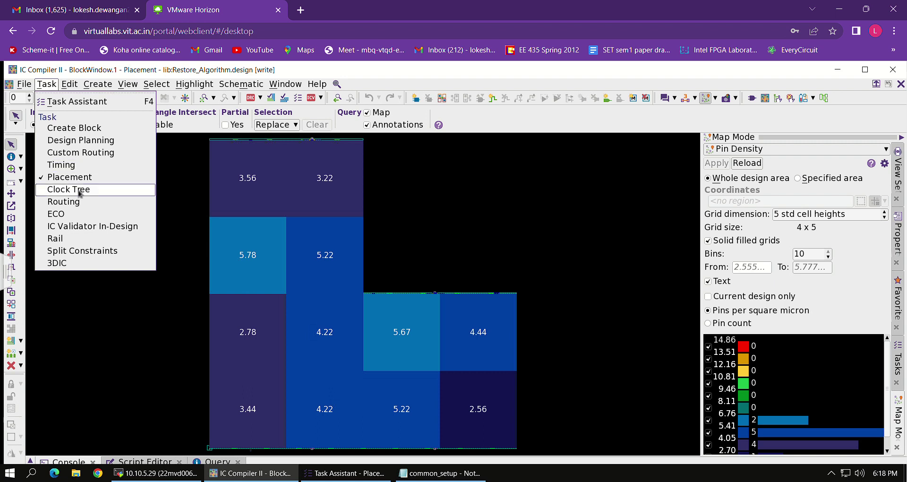
left_click(71, 189)
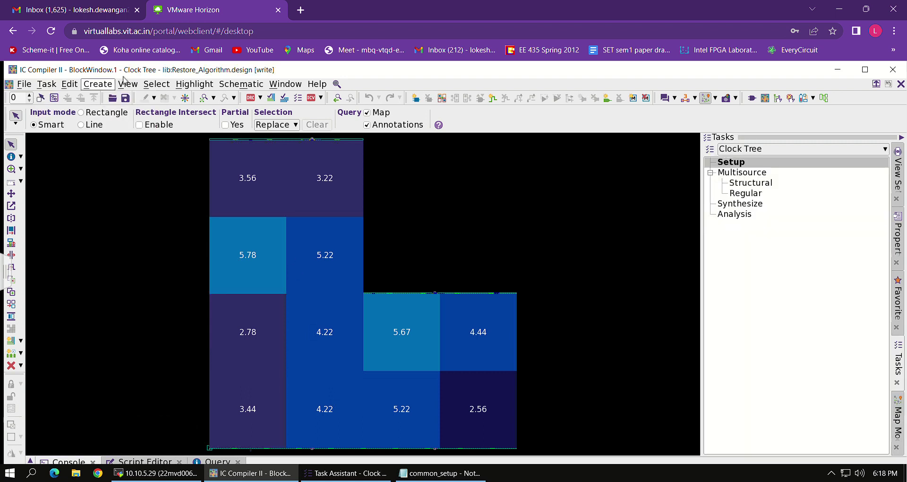
left_click(125, 98)
left_click(360, 295)
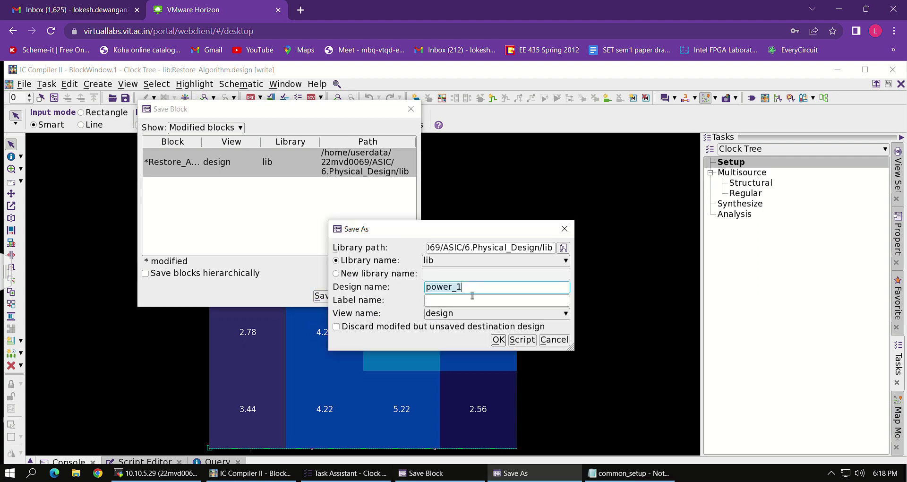
type("plac")
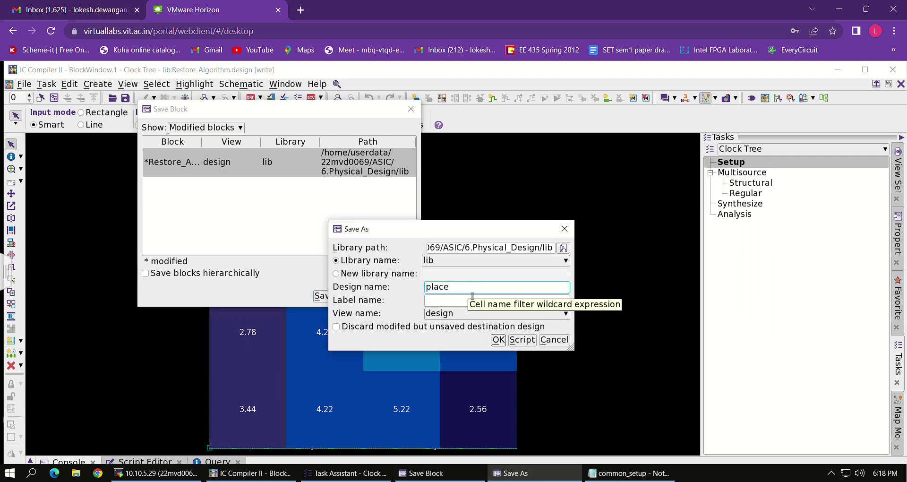
key("Return")
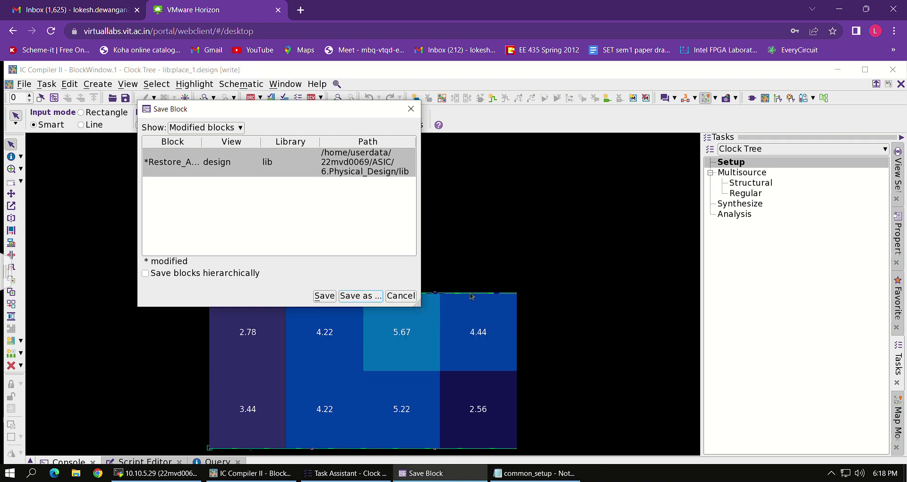
left_click(411, 109)
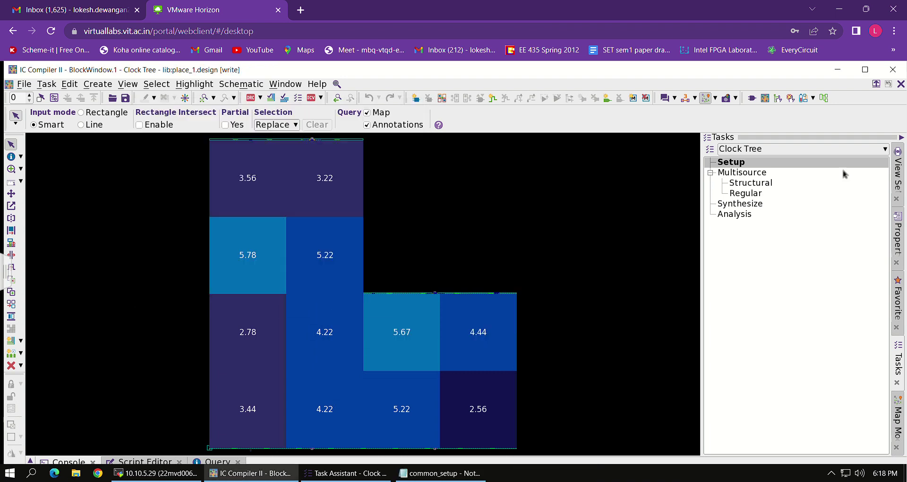
Open the Clock Tree Setup page in the Task Assistant
double_click(760, 168)
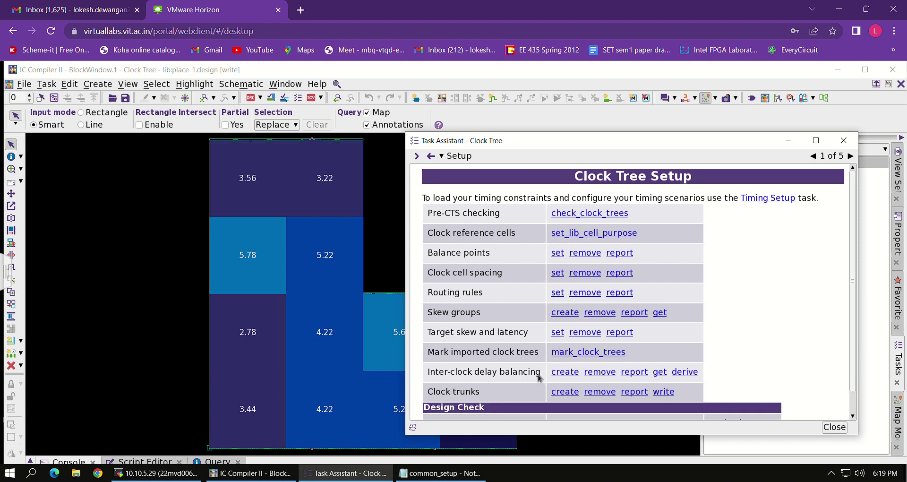
Run the pre-CTS check_clock_trees command on the block with its default options
left_click(574, 215)
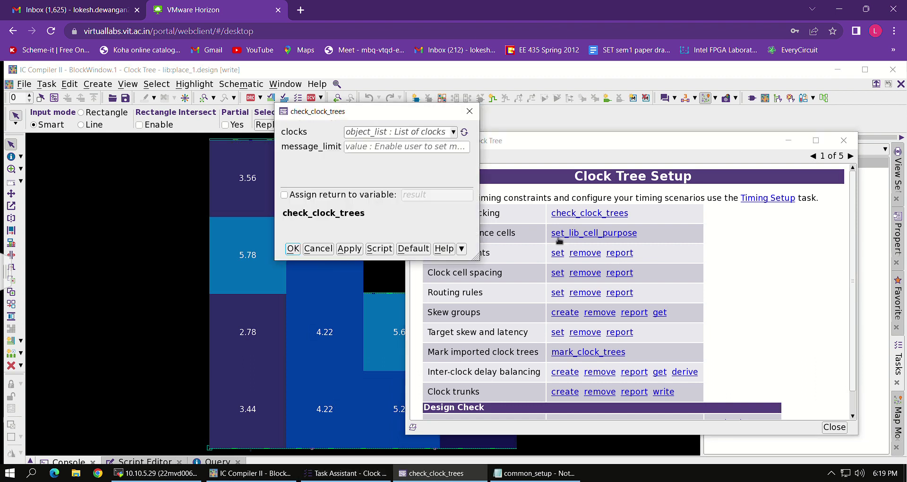
left_click(292, 248)
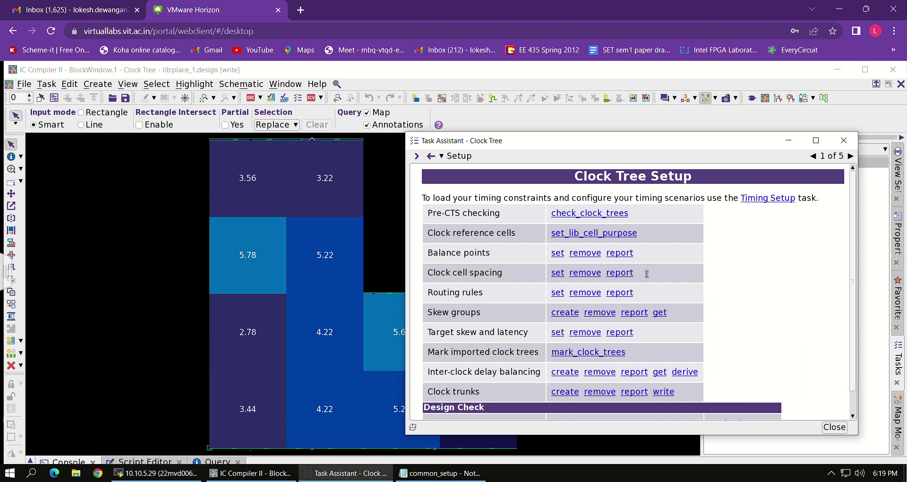
Fill in set_clock_cell_spacing with x_spacing 1 and y_spacing 1 for the clock named clock
left_click(557, 274)
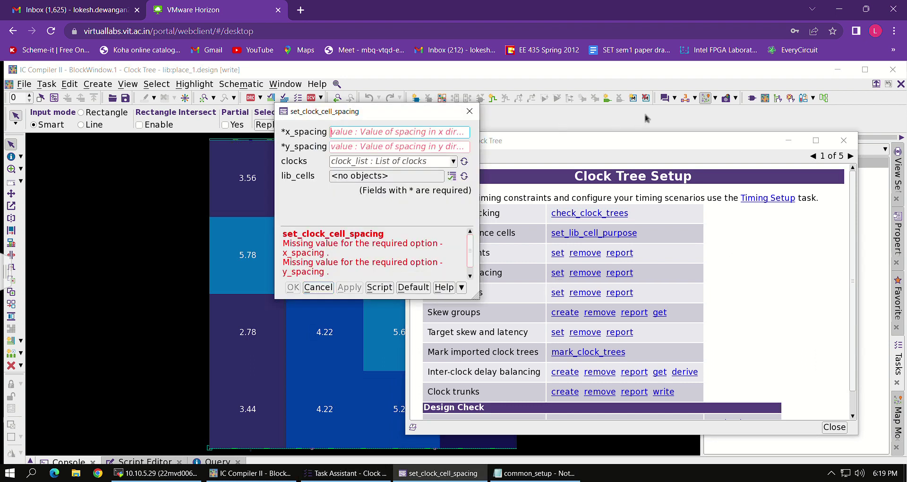
type("1")
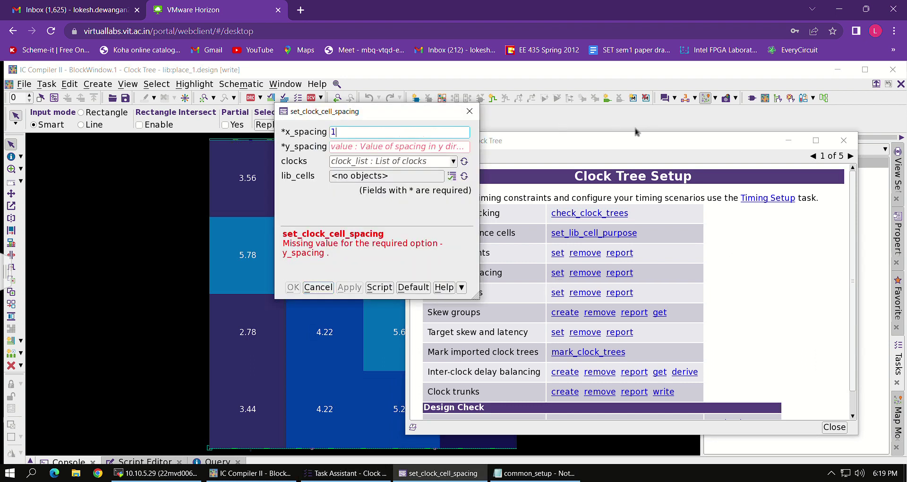
left_click(440, 147)
type("1")
left_click(453, 161)
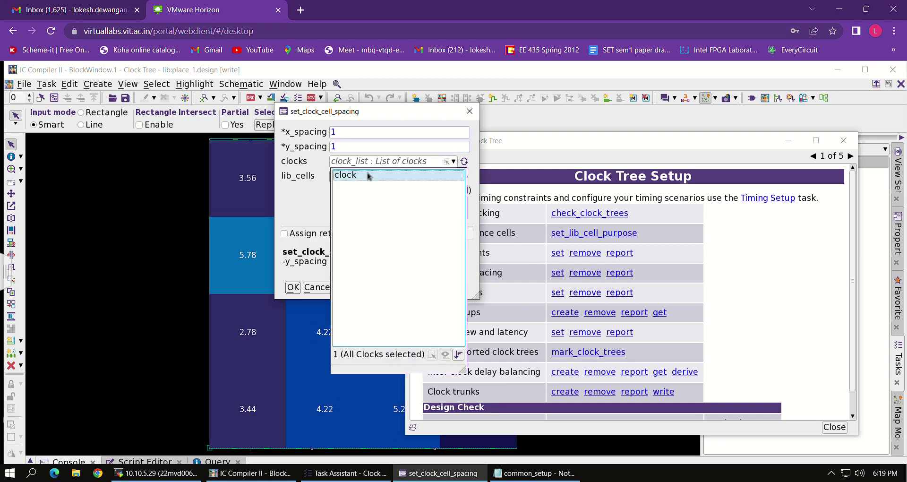
left_click(367, 176)
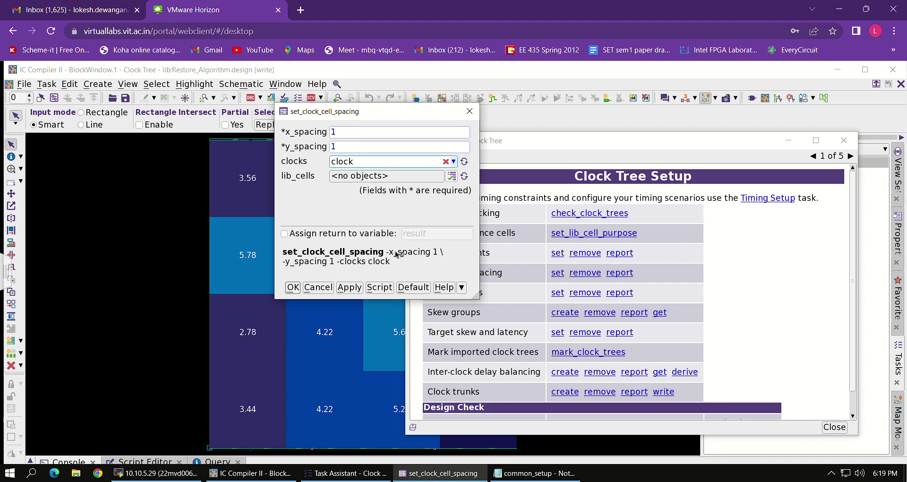
left_click(451, 176)
left_click(396, 210)
left_click(352, 154)
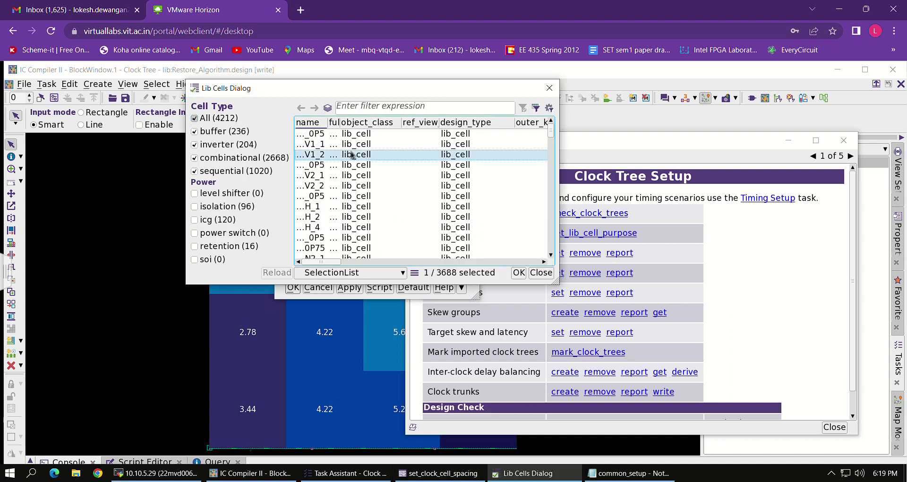
left_click(519, 273)
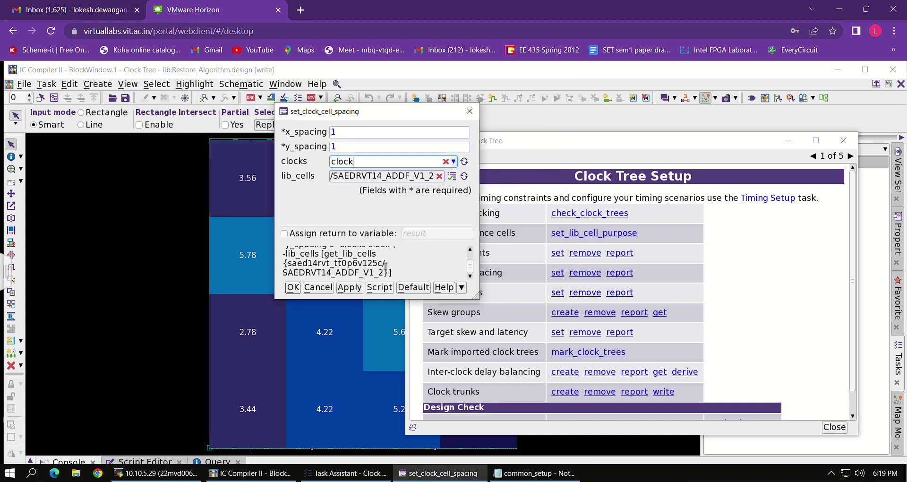
left_click(438, 176)
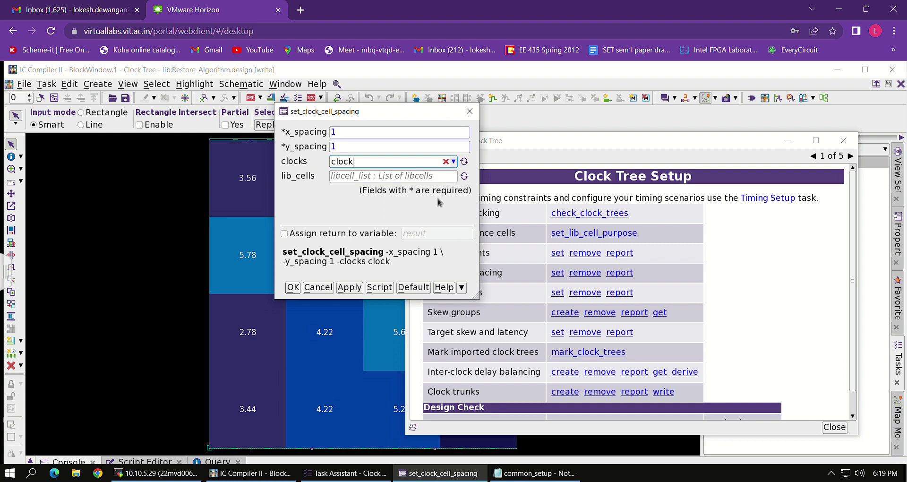
Execute the set_clock_cell_spacing command without restricting it to specific library cells
left_click(349, 287)
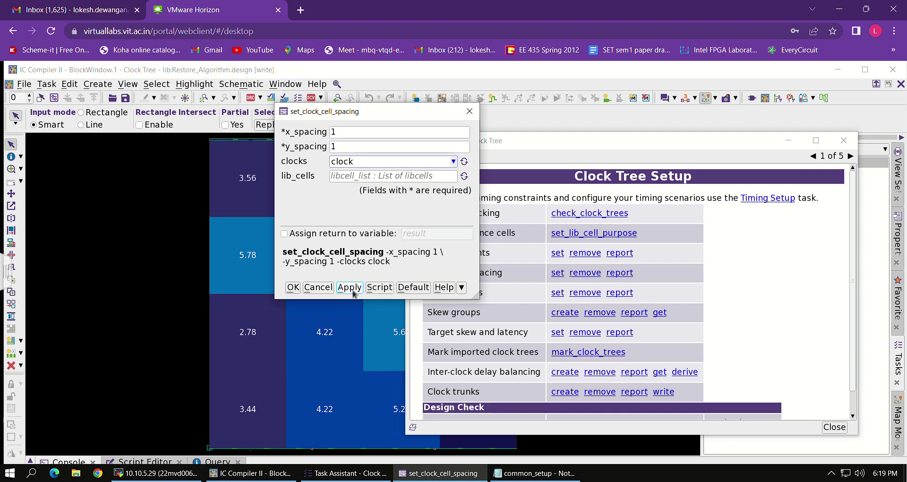
left_click(293, 287)
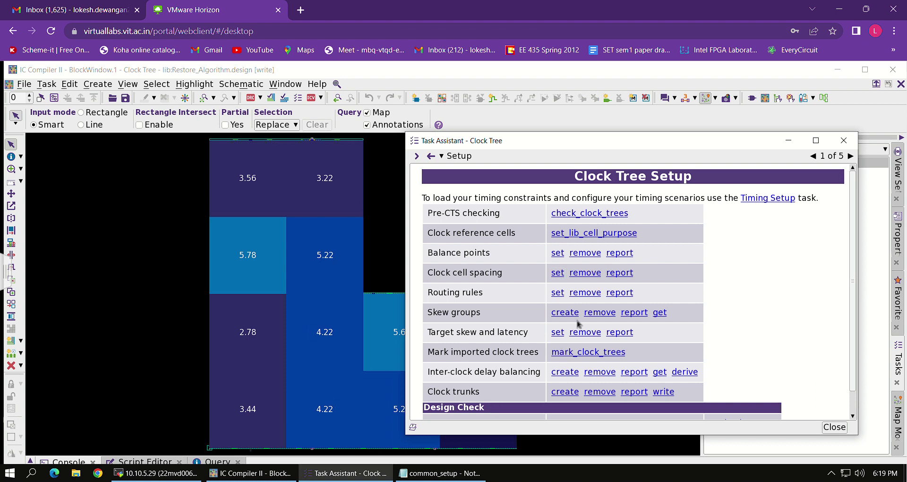
Run the check pre cts design check using the pre_clock_tree_stage checks
scroll(577, 309, "down", 1)
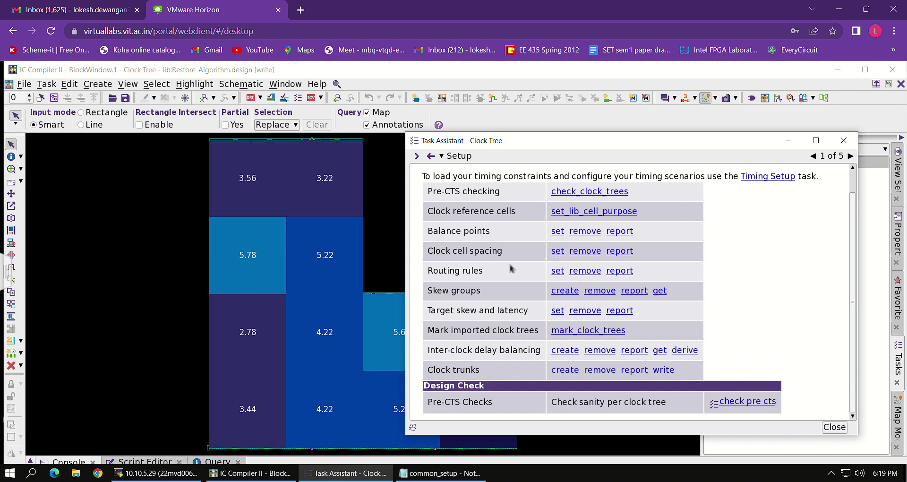
left_click(741, 404)
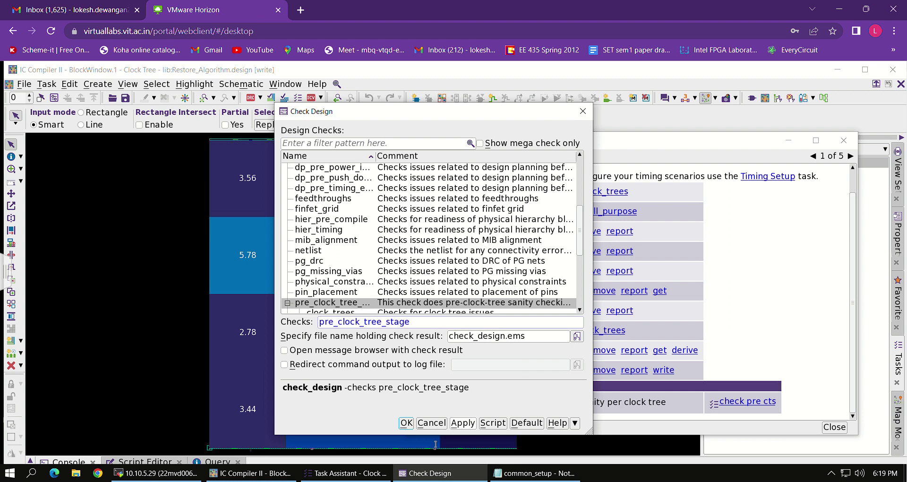
left_click(407, 423)
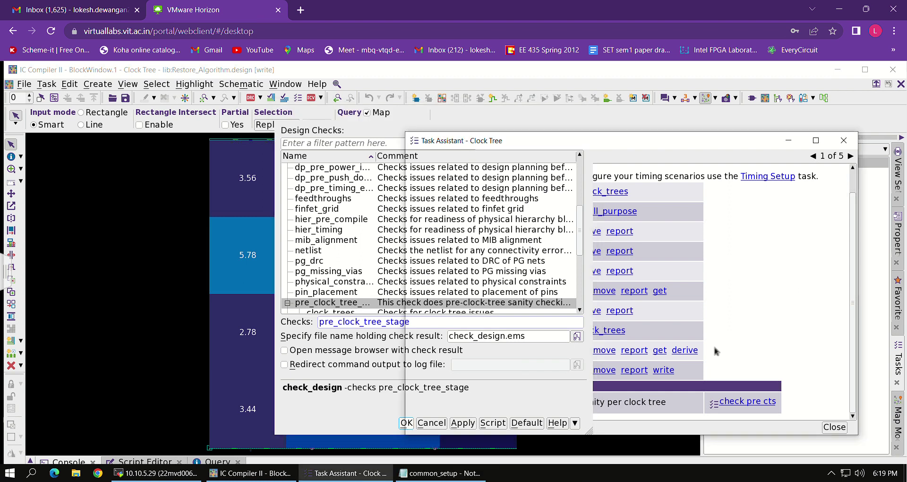
Update the block's timing in the Timing Analysis Window reached through Timing Setup, and close that window
scroll(702, 261, "up", 2)
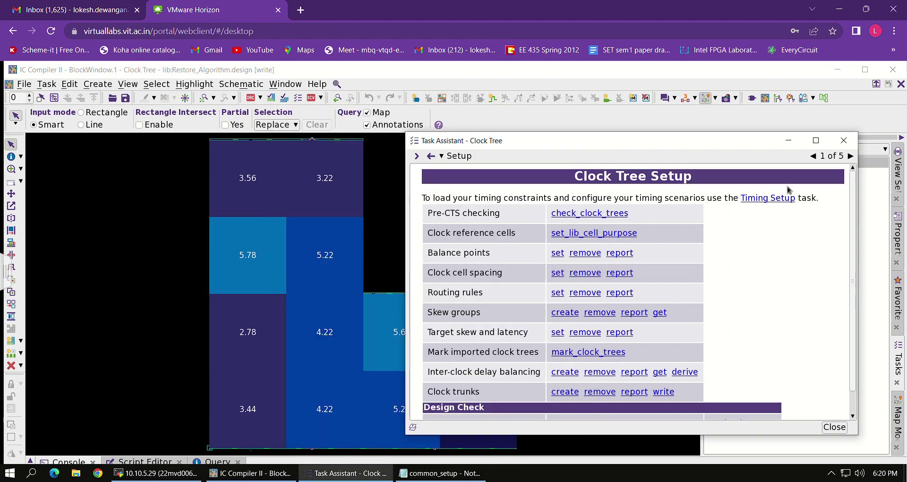
left_click(777, 198)
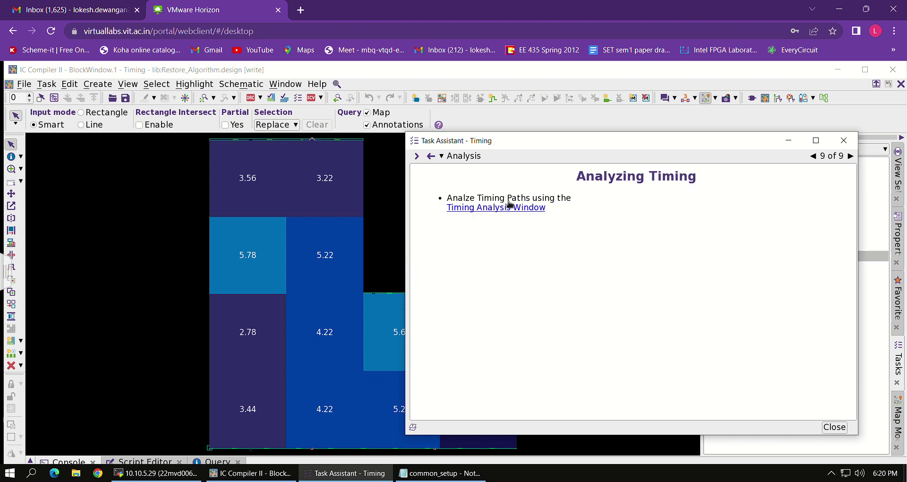
left_click(486, 208)
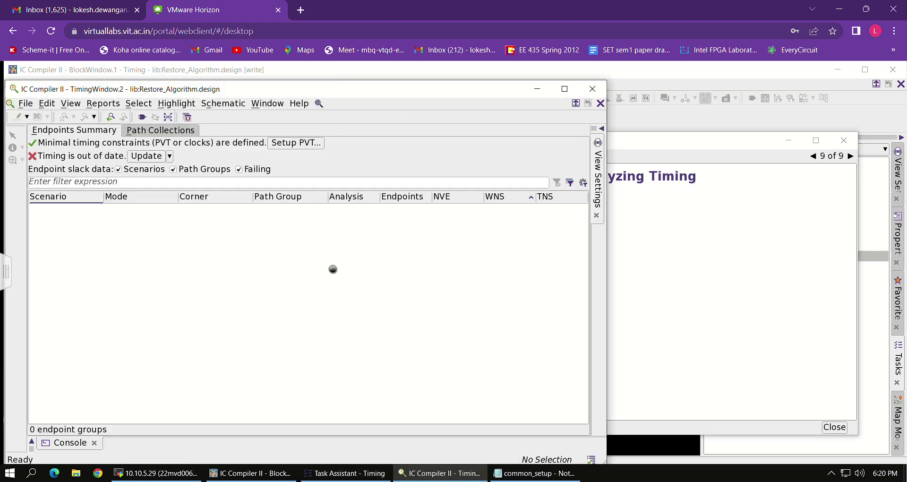
left_click(142, 157)
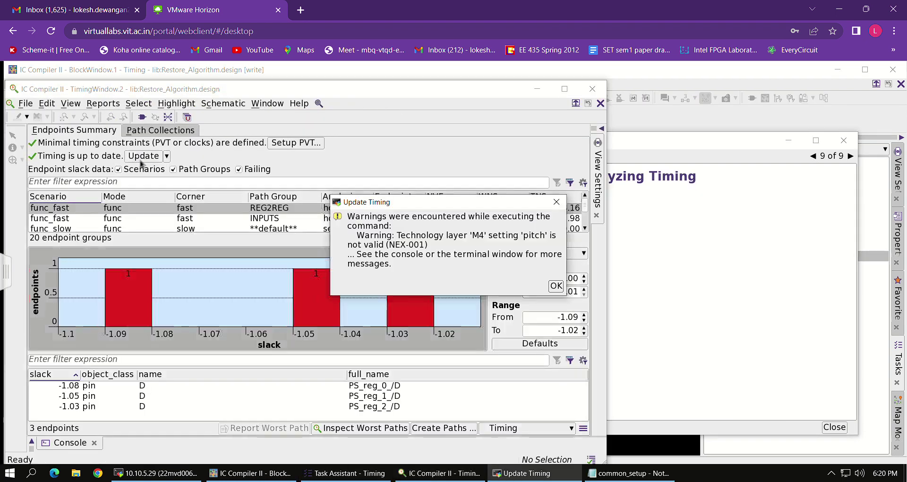
left_click(556, 202)
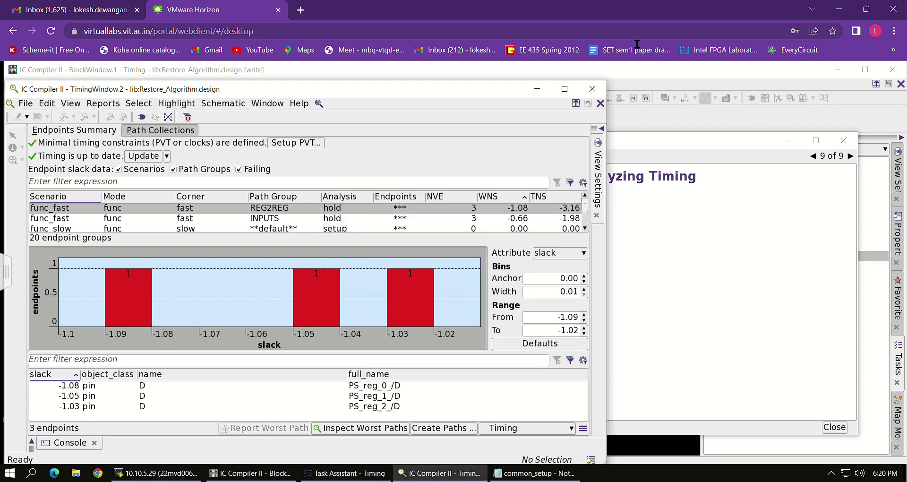
left_click(592, 89)
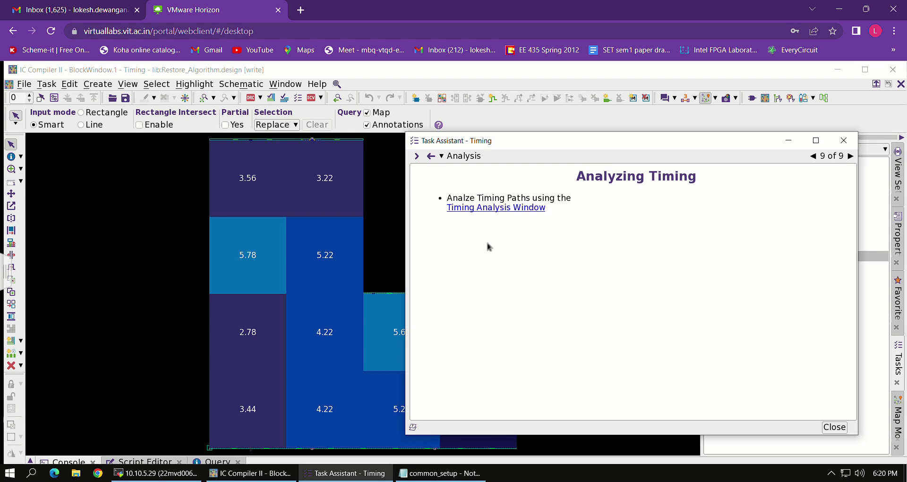
Look through the Clock Tree task pages and examine the synthesis and optimization commands on the Synthesize page
left_click(431, 156)
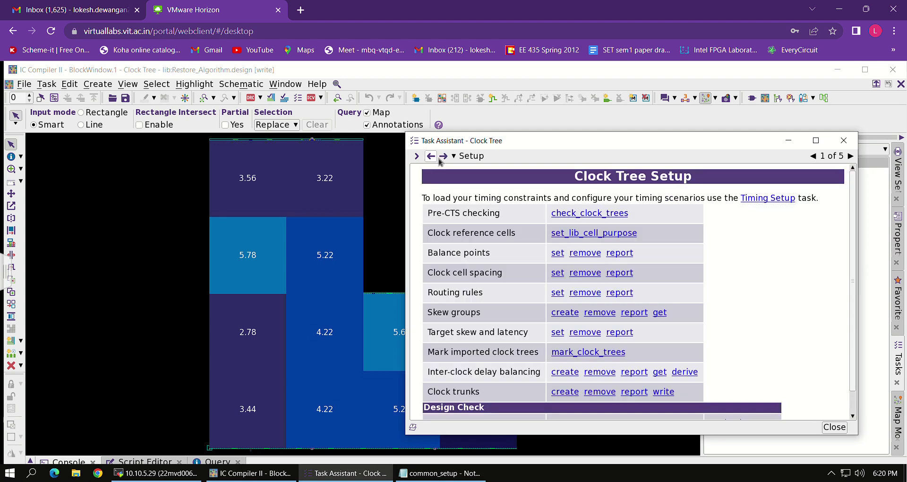
left_click(851, 155)
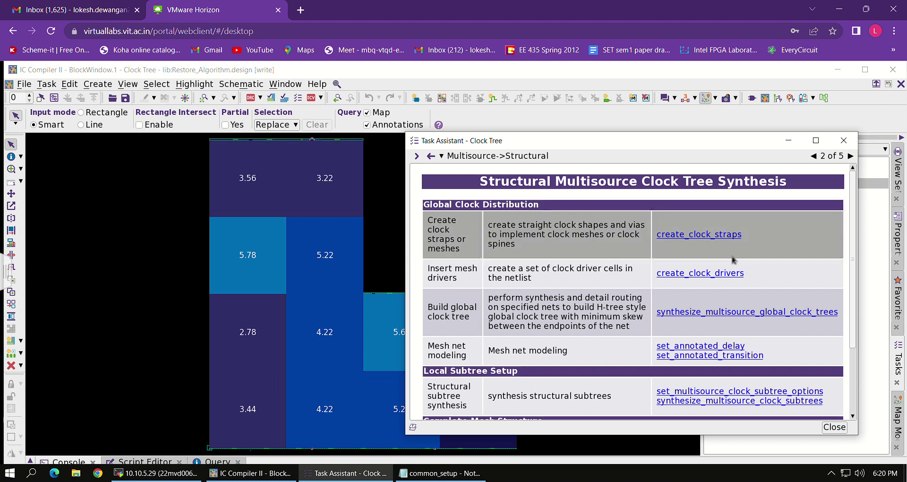
scroll(728, 273, "down", 3)
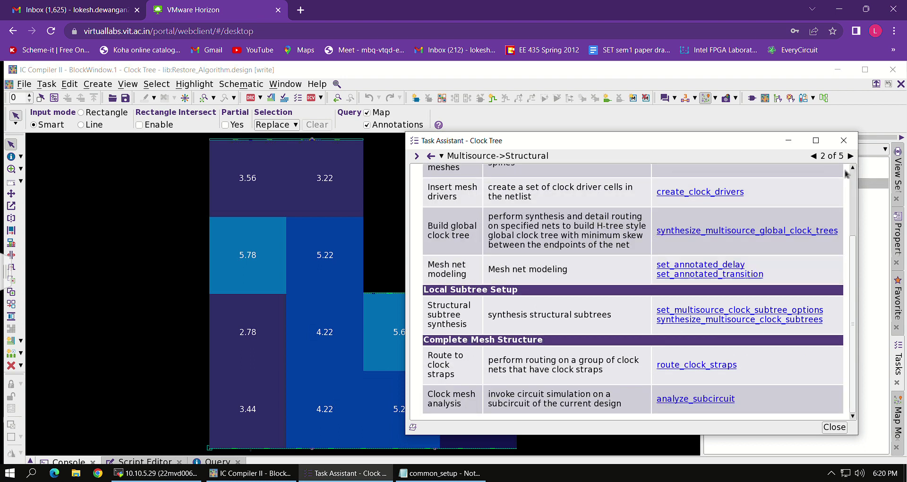
left_click(850, 156)
left_click(851, 156)
left_click(850, 156)
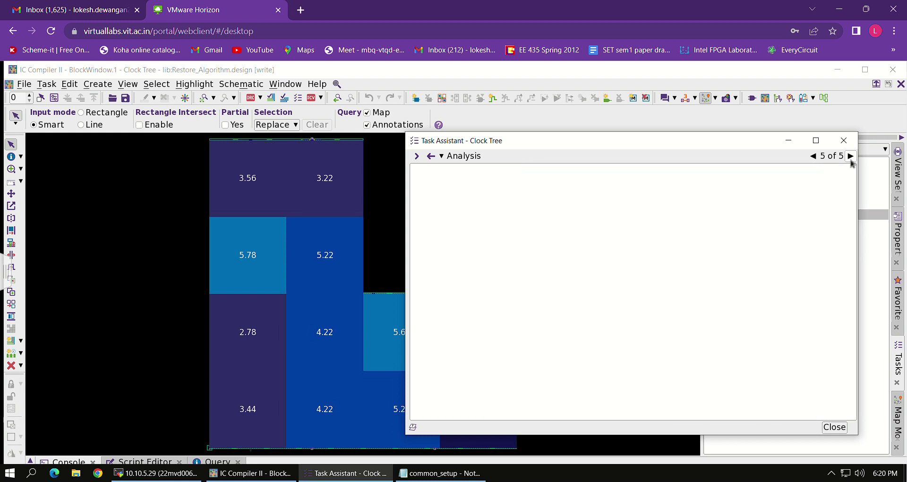
left_click(813, 156)
scroll(765, 307, "down", 5)
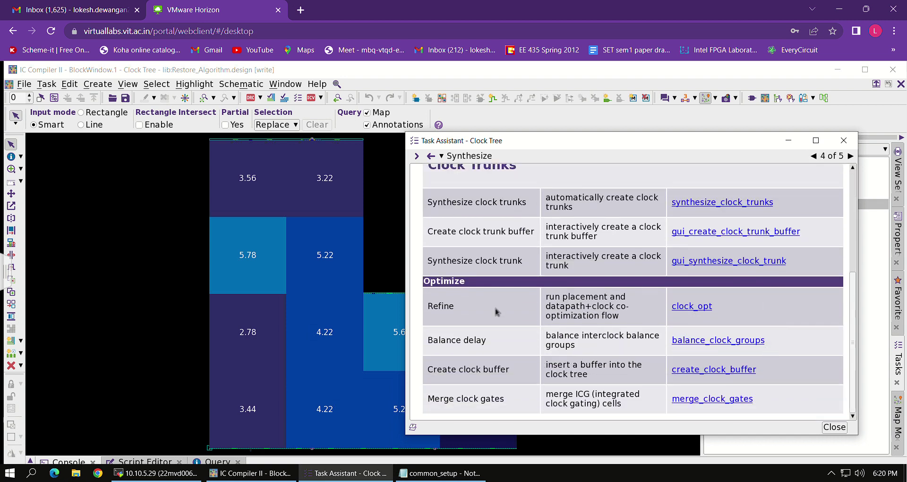
scroll(601, 366, "up", 2)
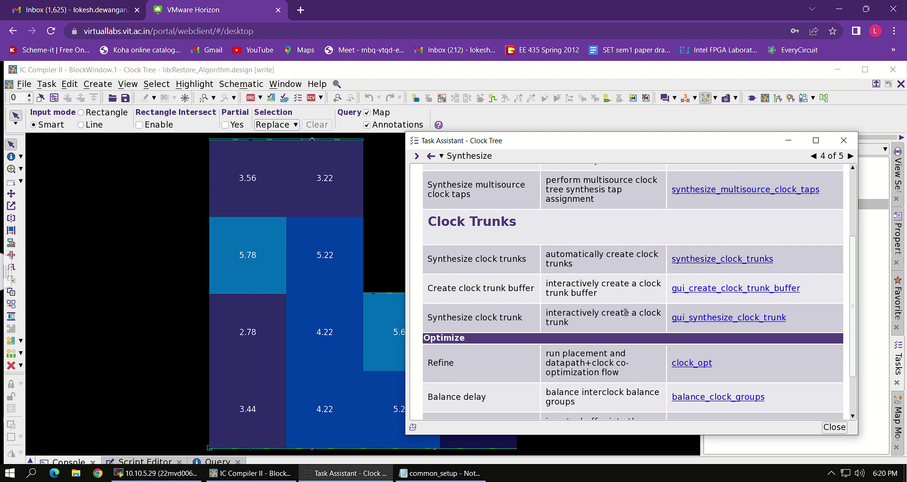
scroll(605, 296, "up", 2)
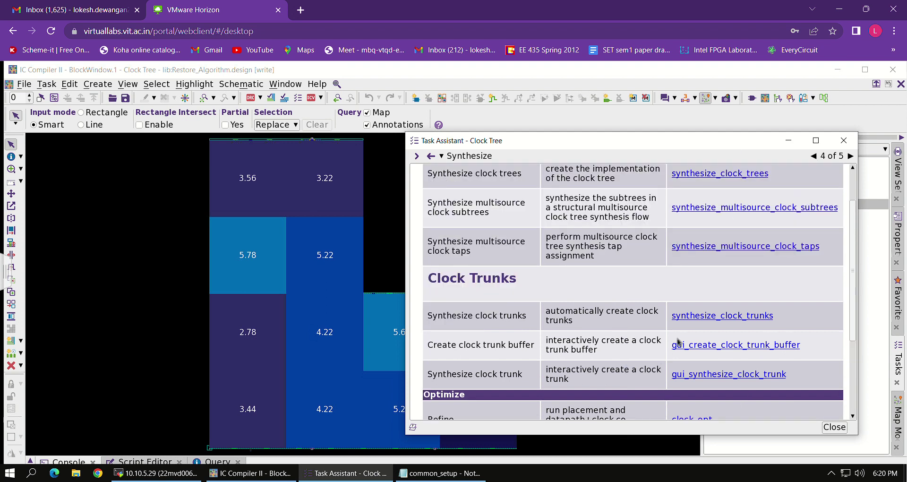
scroll(612, 327, "up", 2)
scroll(612, 327, "down", 6)
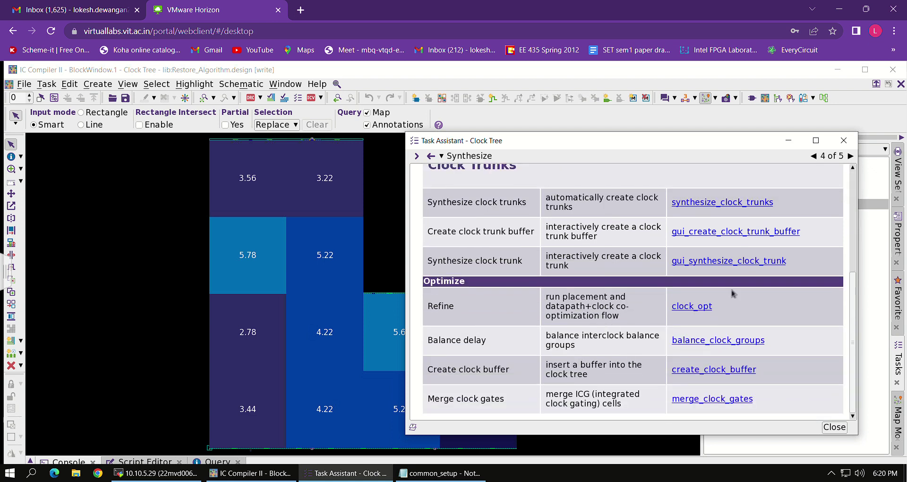
Try to run clock_opt with route_opto as the ending step
left_click(682, 308)
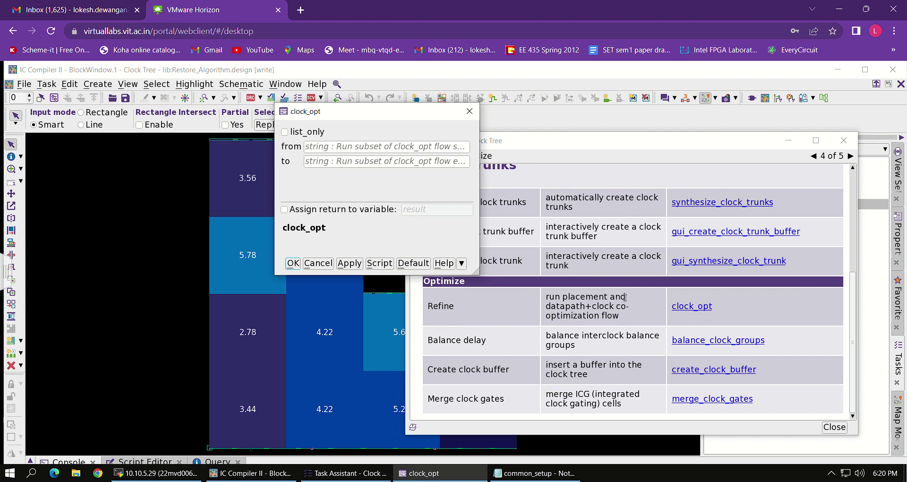
left_click(372, 162)
type("ro")
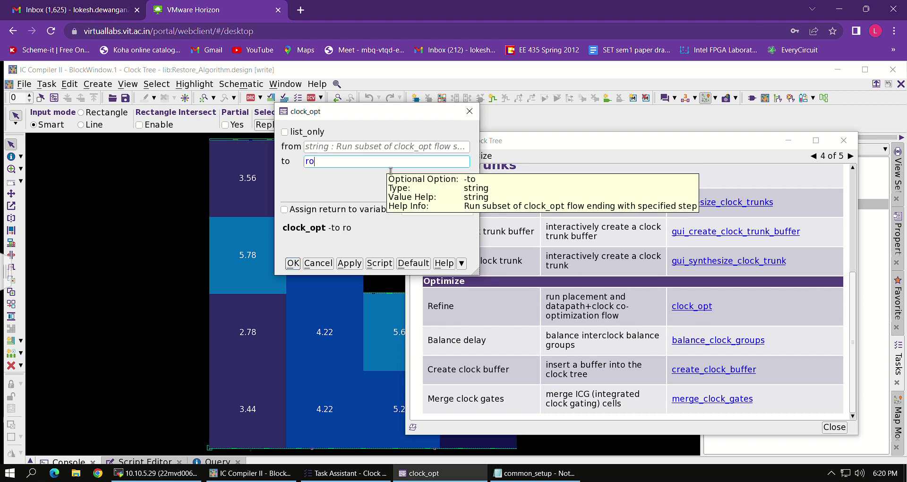
type("ute_opto")
key("Return")
left_click(655, 190)
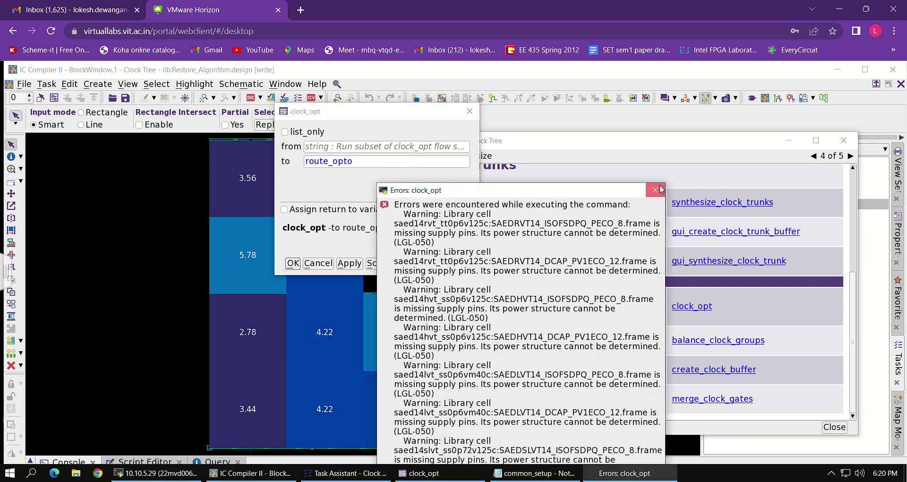
Run the complete clock_opt flow with no ending step specified and check its progress in the MobaXterm terminal
left_click_drag(355, 161, 305, 161)
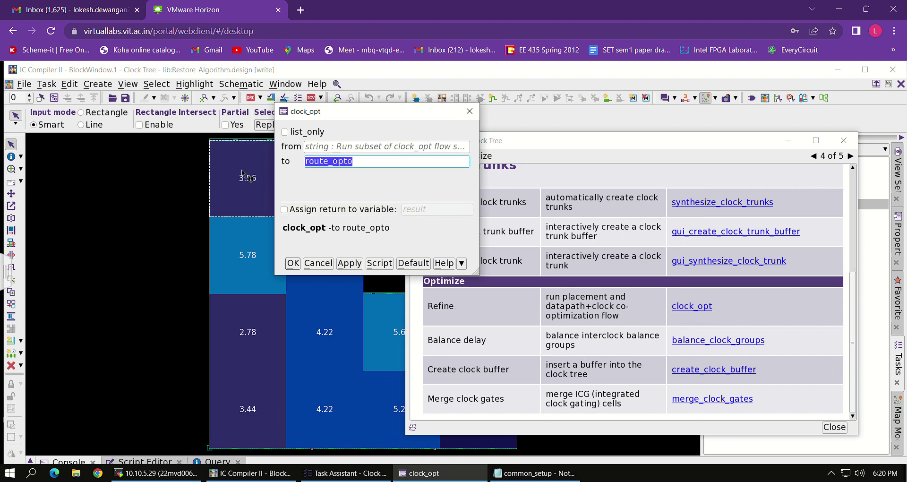
key("BackSpace")
left_click(350, 263)
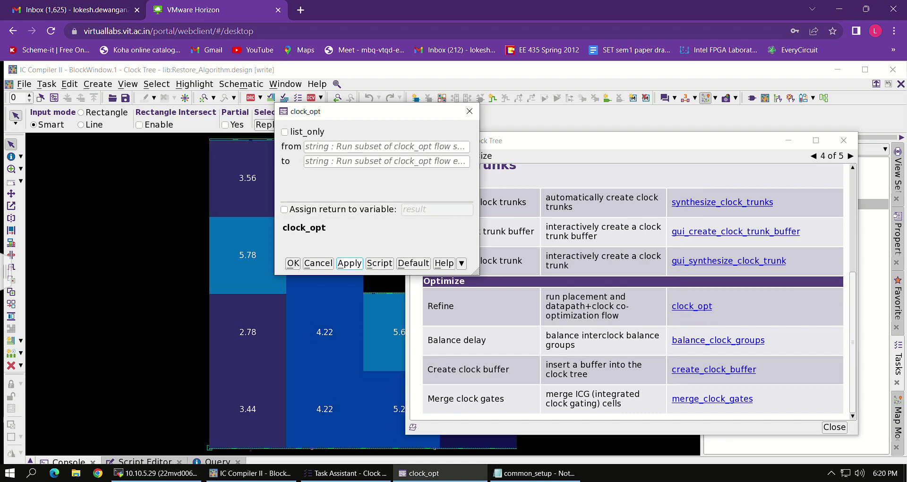
left_click(468, 113)
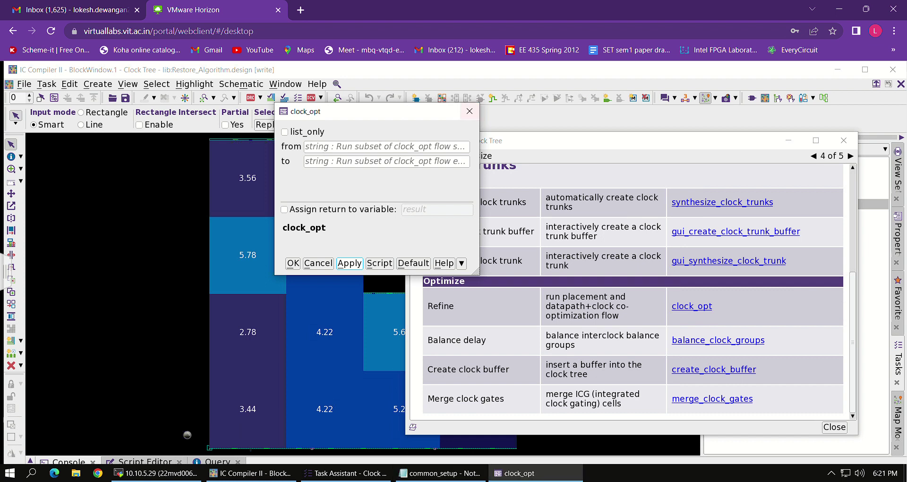
left_click(165, 471)
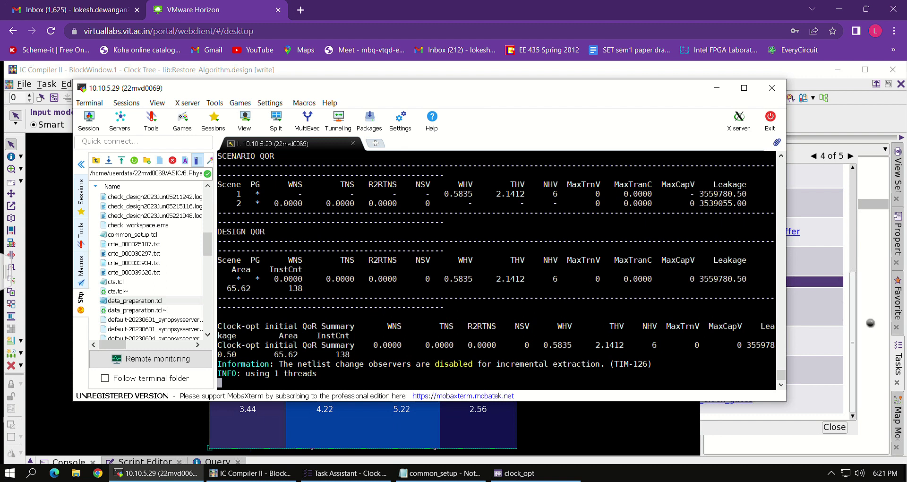
Follow the clock_opt run in the MobaXterm terminal until it ends, and return to the IC Compiler II block window
double_click(464, 88)
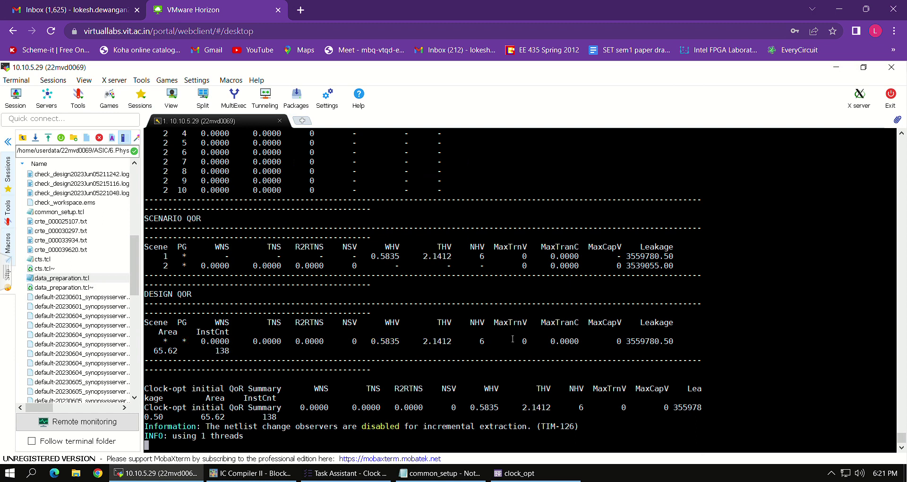
left_click(309, 474)
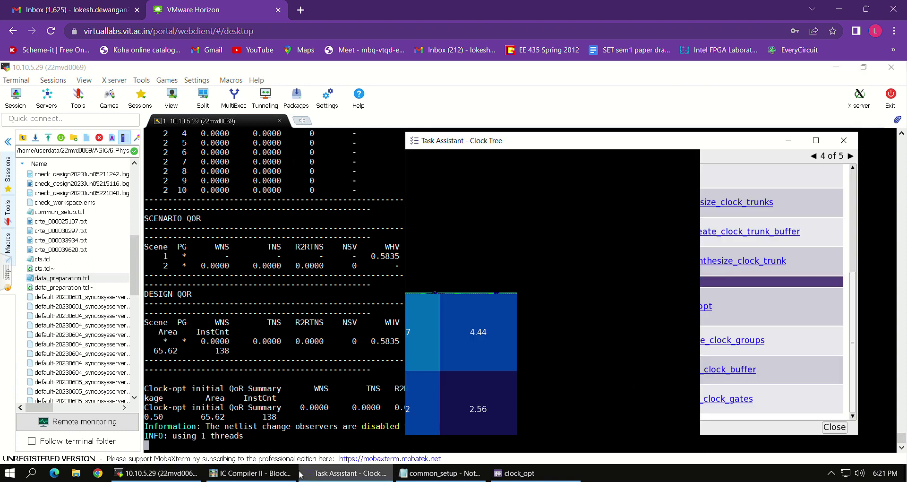
left_click(288, 473)
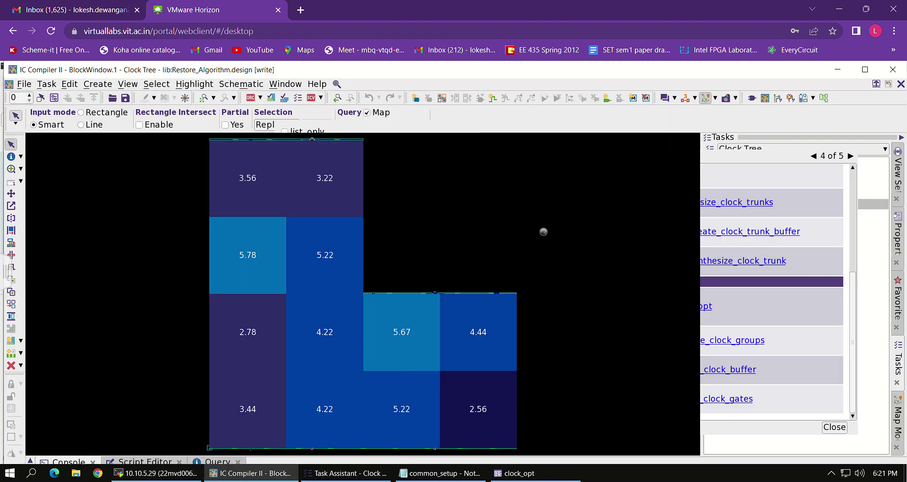
left_click(538, 474)
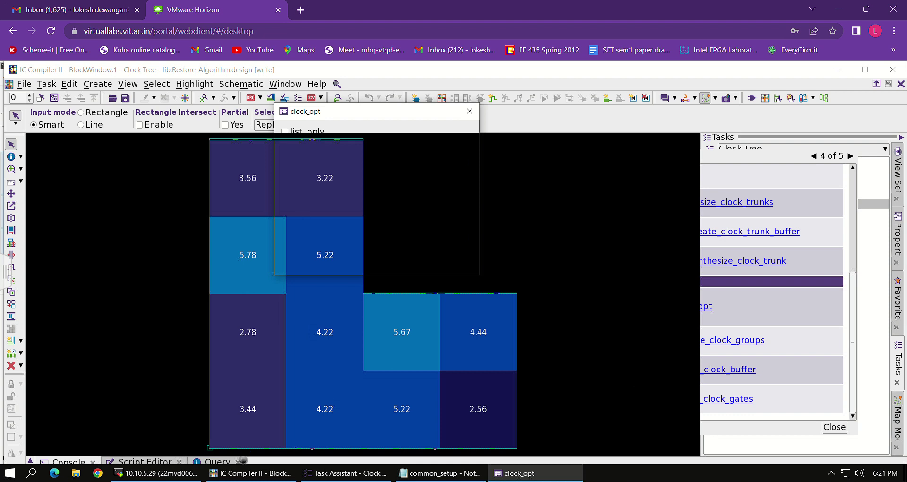
left_click(175, 474)
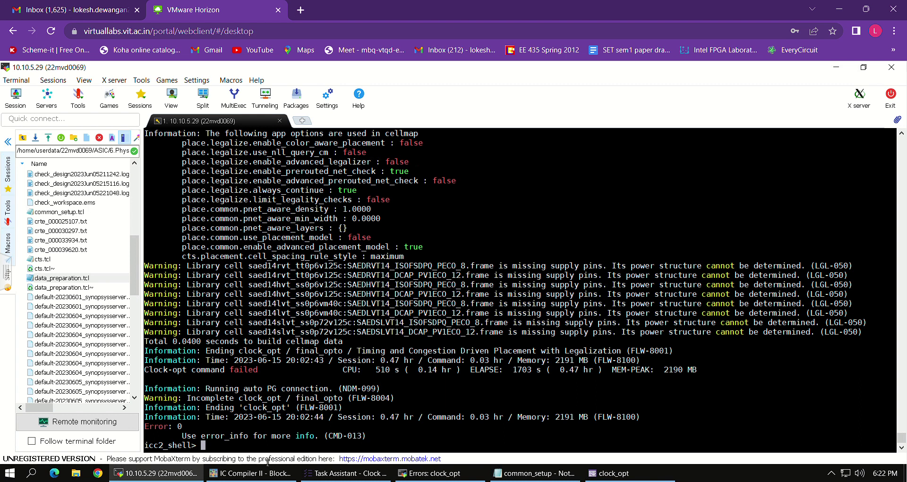
left_click(250, 473)
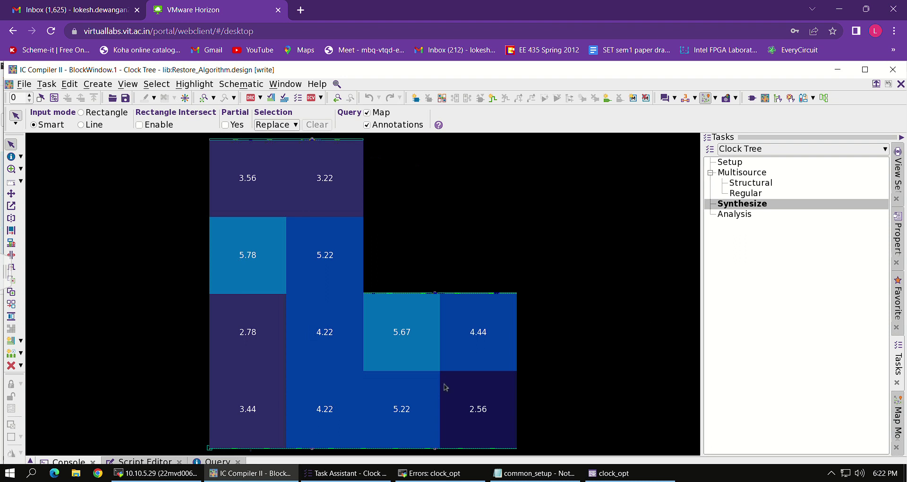
Close the common_setup file in Notepad and dismiss the clock_opt error report
left_click(519, 474)
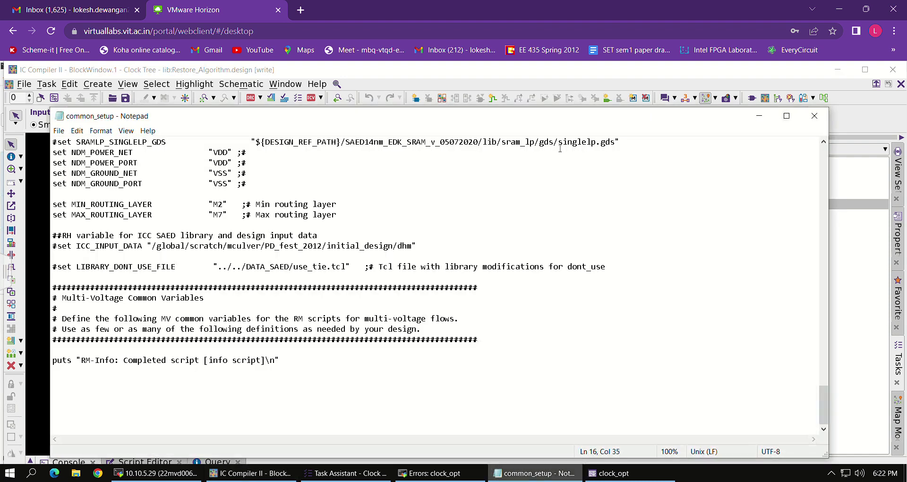
left_click(814, 116)
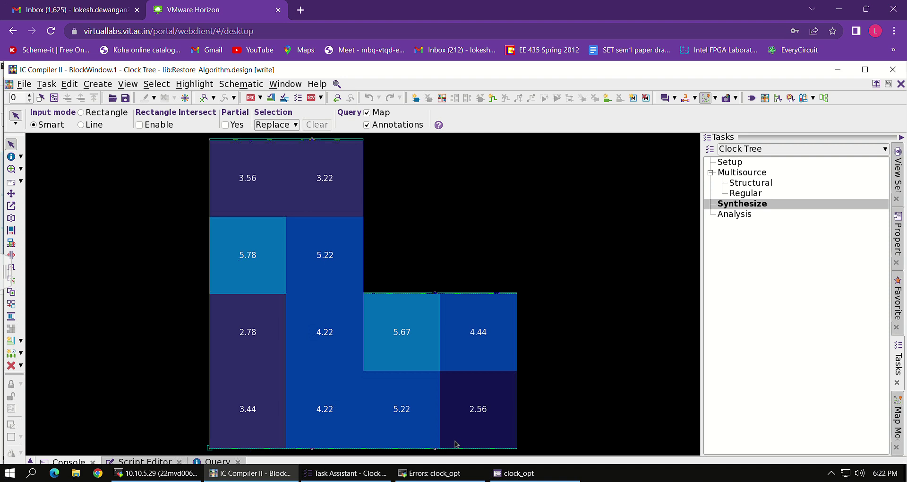
left_click(443, 473)
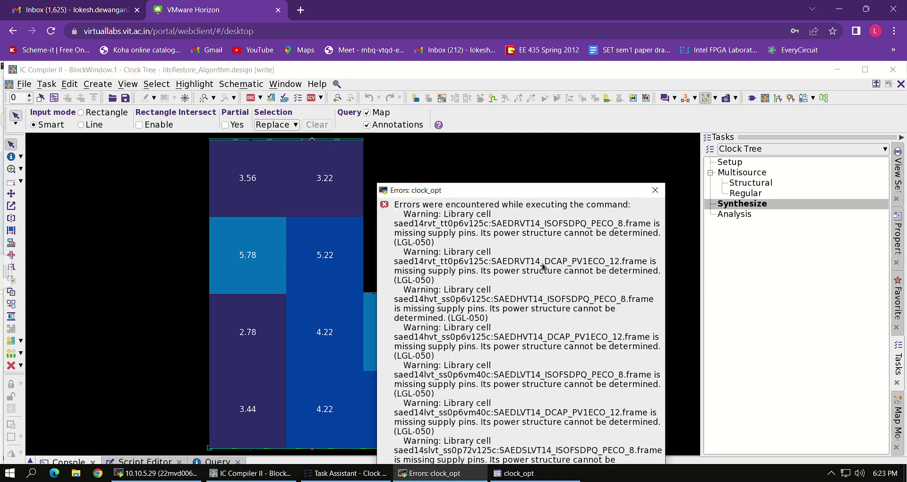
left_click(655, 190)
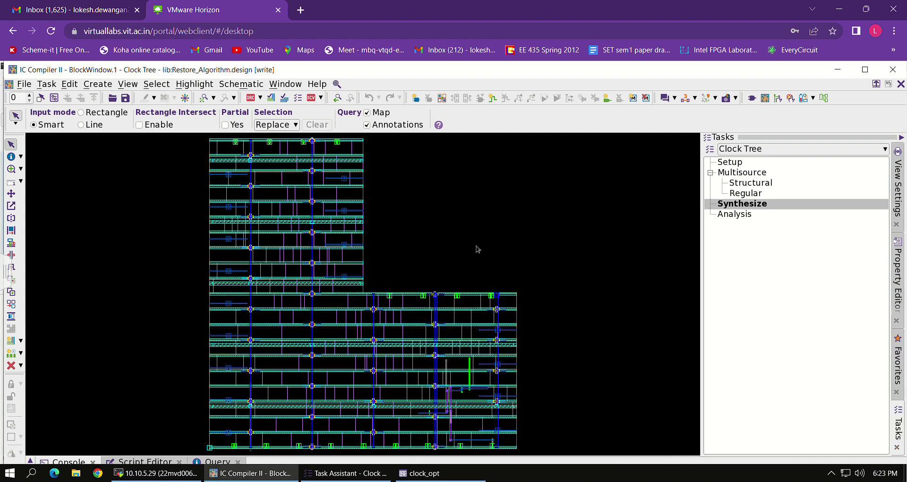
Close the leftover clock_opt dialog and bring up the Clock Tree Analysis page of the Task Assistant
left_click(745, 214)
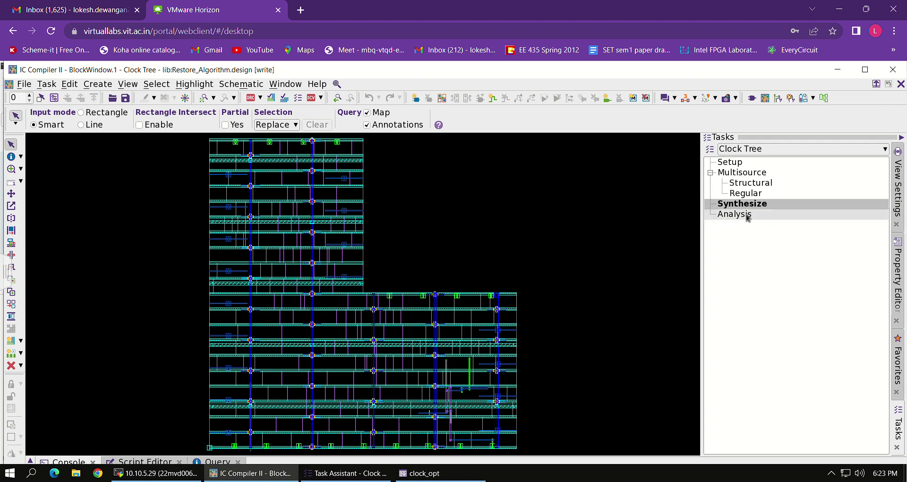
left_click(428, 472)
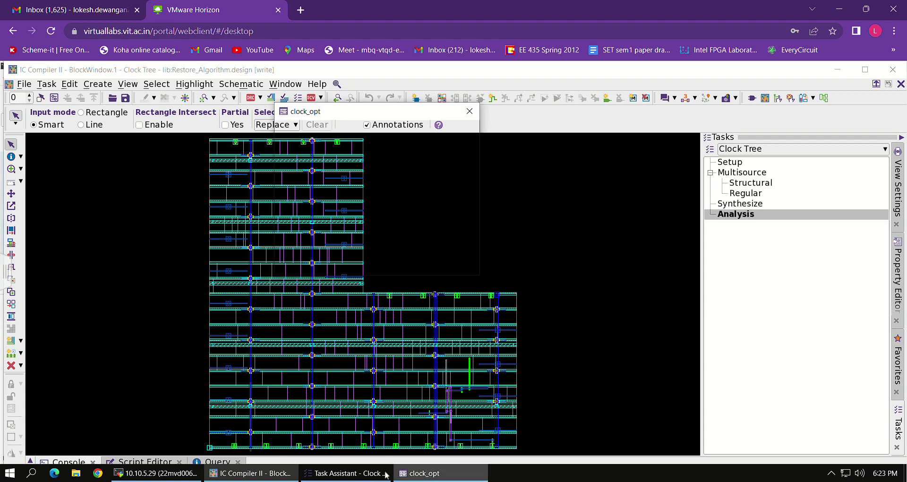
left_click(470, 112)
left_click(356, 471)
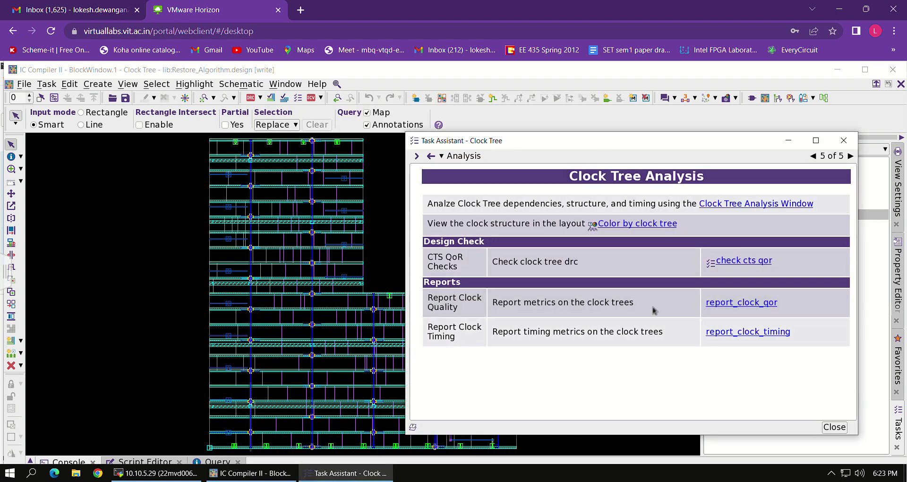
Run the cts_qor design check, look at its report in the console, and return to the layout in the maximized window
left_click(757, 263)
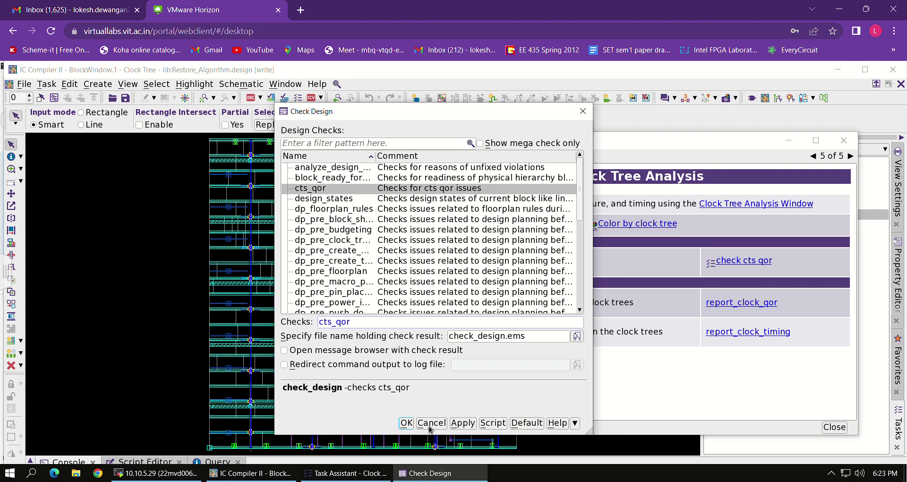
left_click(406, 423)
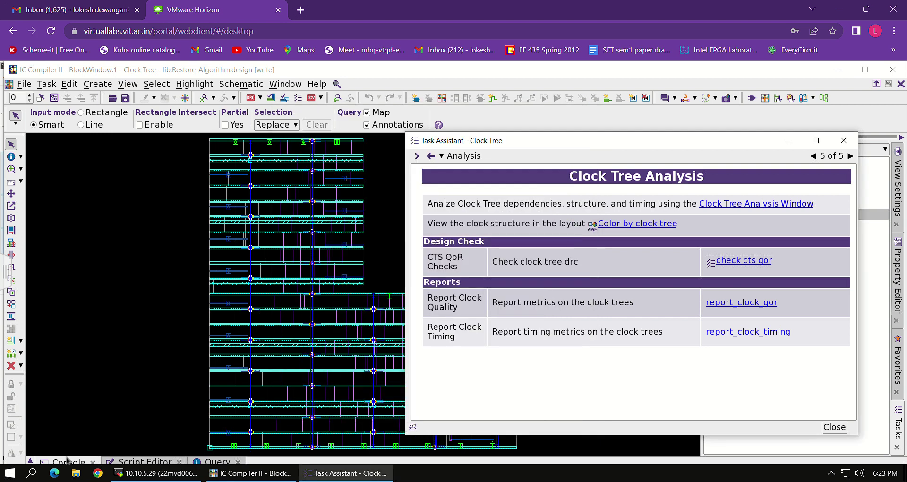
left_click(67, 461)
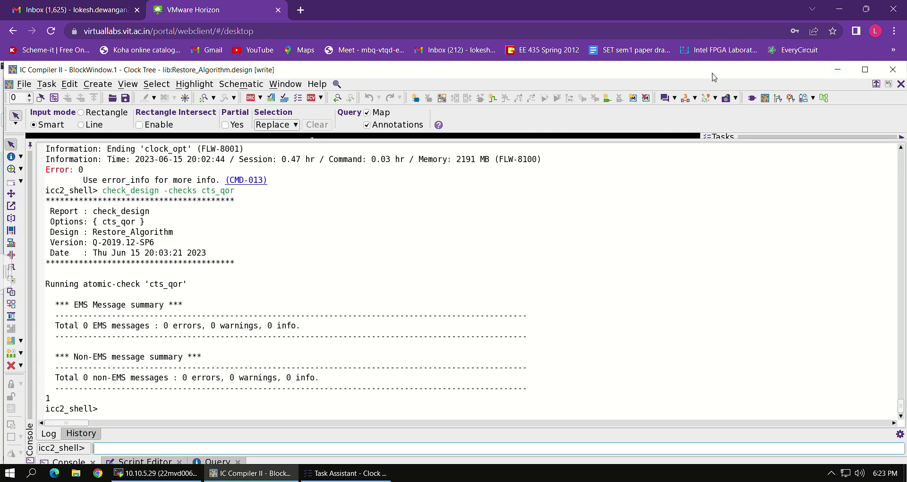
left_click_drag(711, 73, 707, 74)
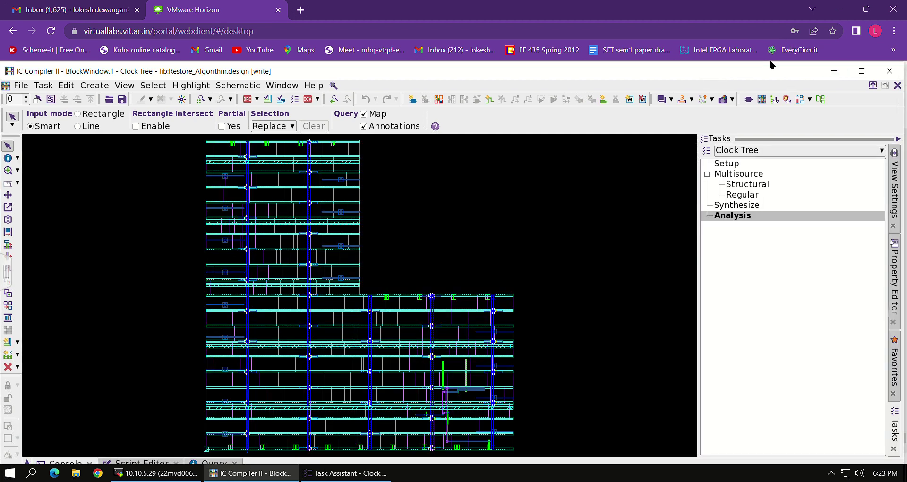
double_click(725, 72)
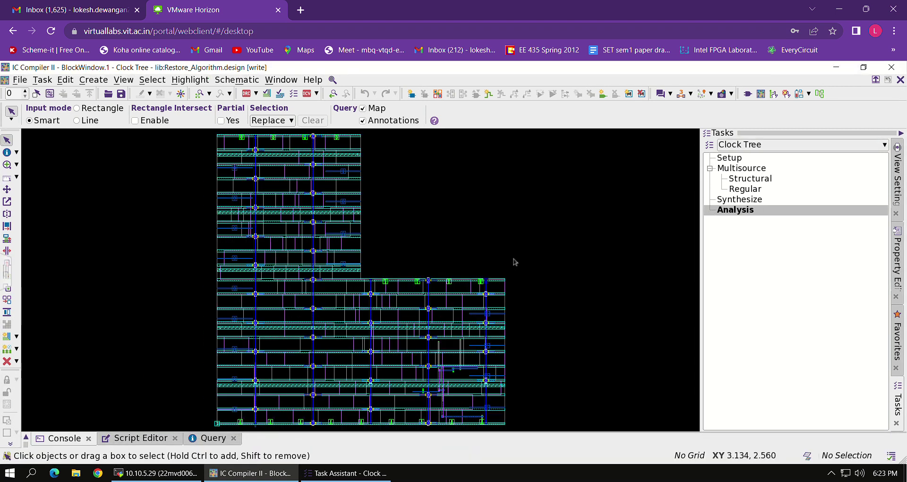
Generate the clock timing report of type interclock_skew and view it in the console
left_click(334, 470)
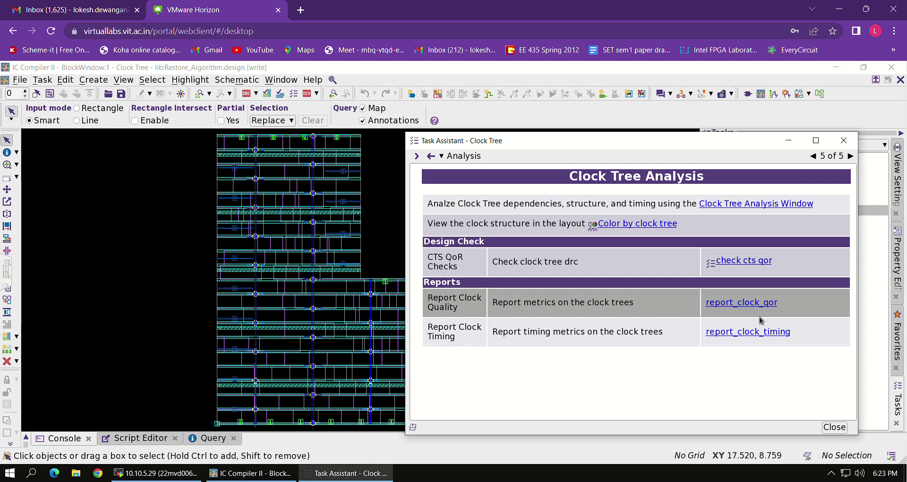
left_click(722, 330)
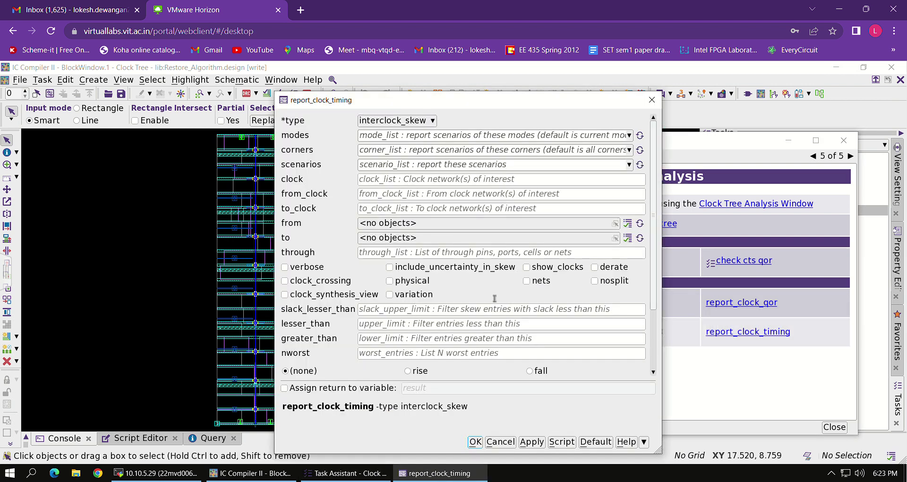
left_click(475, 441)
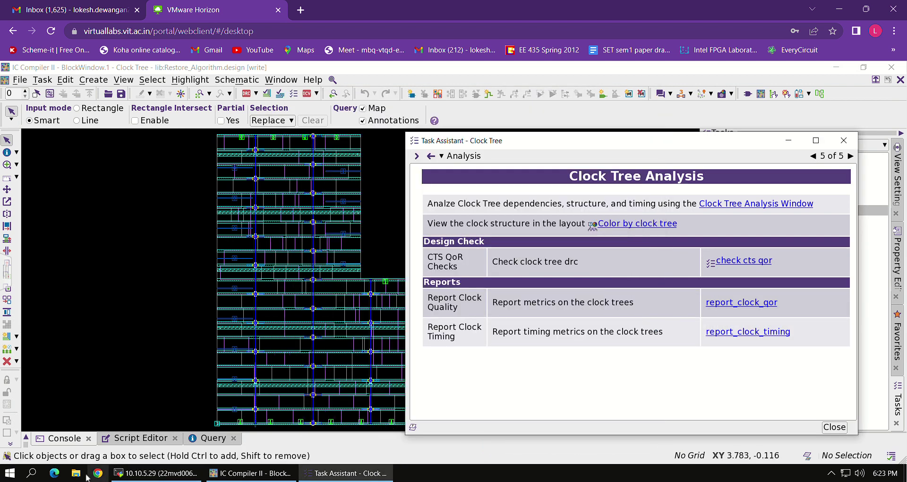
left_click(59, 438)
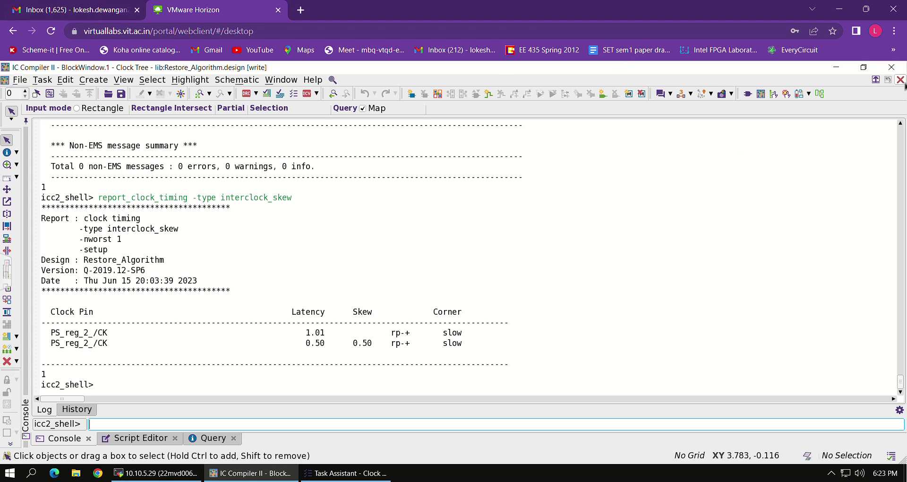
Close the layout view and the GUI, and restart the GUI from the icc2_shell prompt with start_gui
left_click(900, 80)
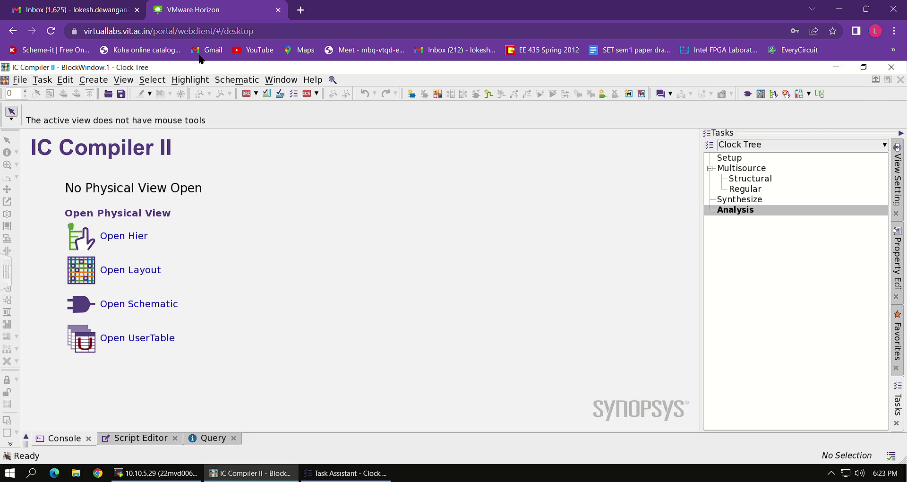
left_click(20, 80)
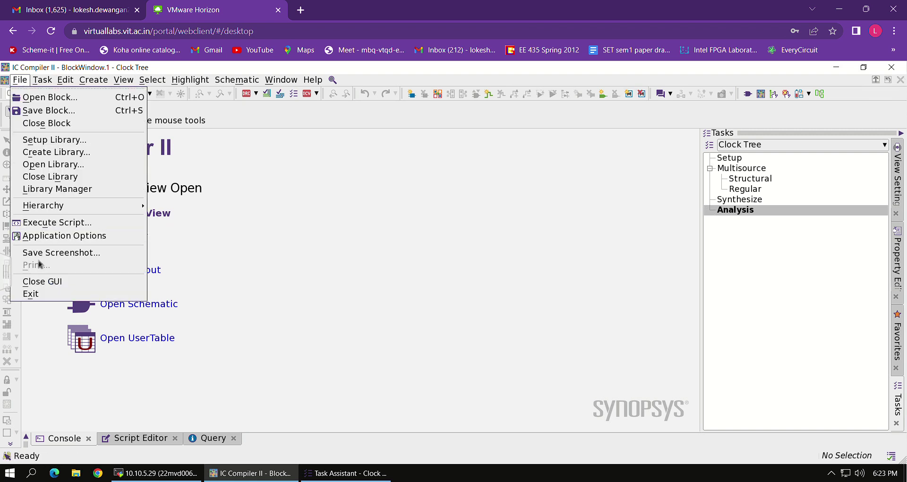
left_click(45, 282)
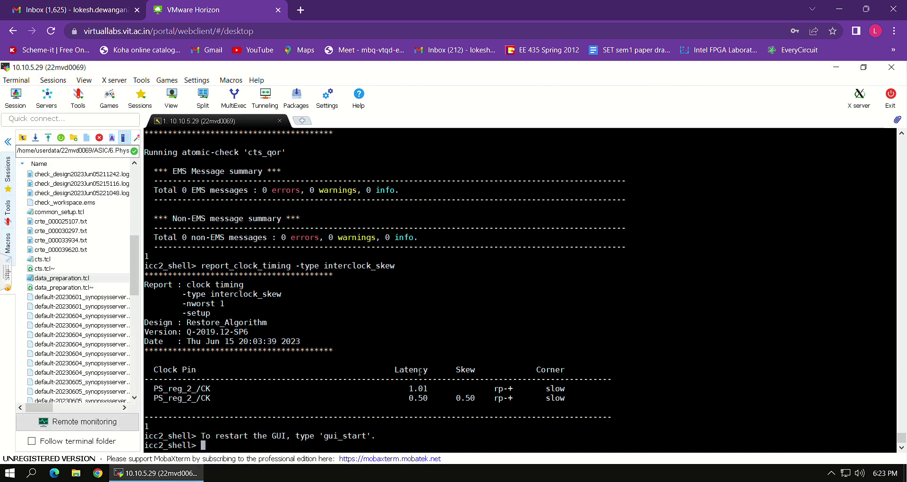
type("start_gui")
key("Return")
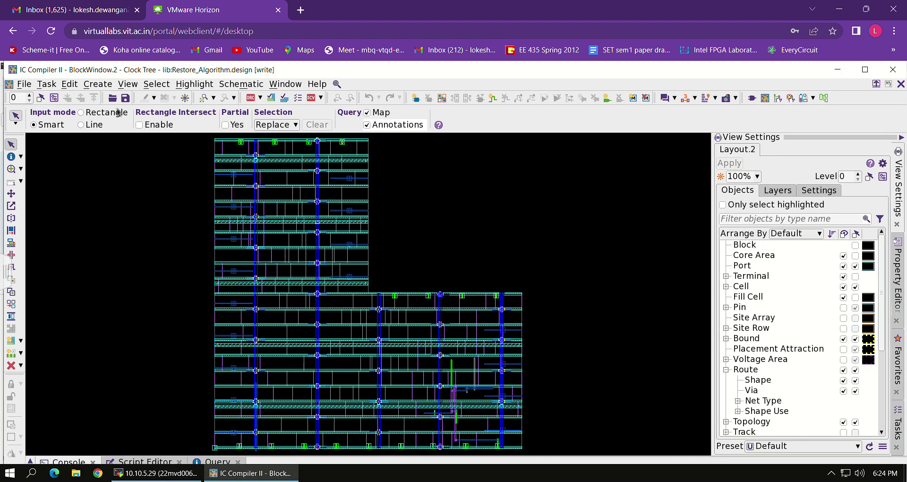
Switch to the Routing task and run the pre_route_stage design check from the Routing Setup page
left_click(47, 84)
left_click(61, 202)
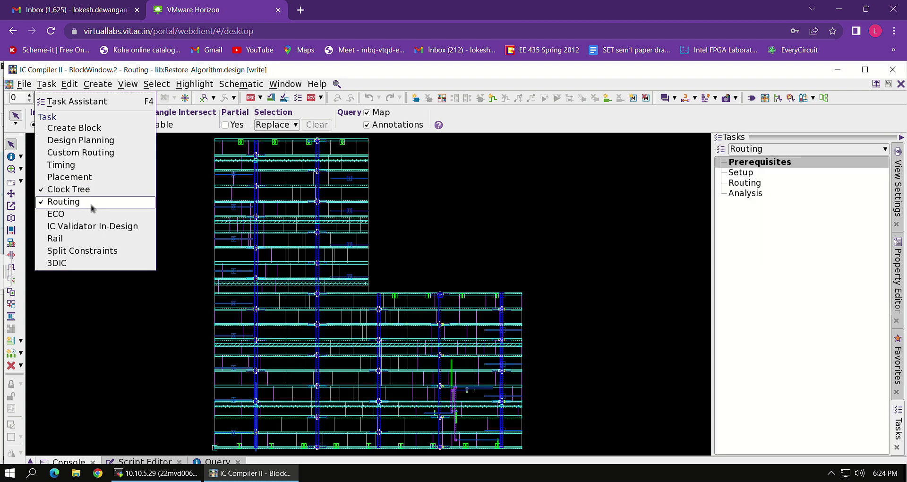
double_click(740, 172)
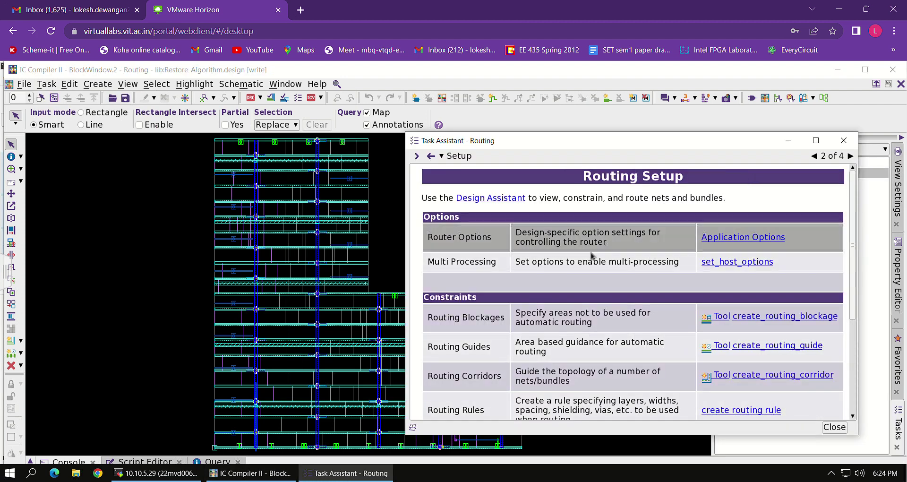
scroll(740, 321, "down", 3)
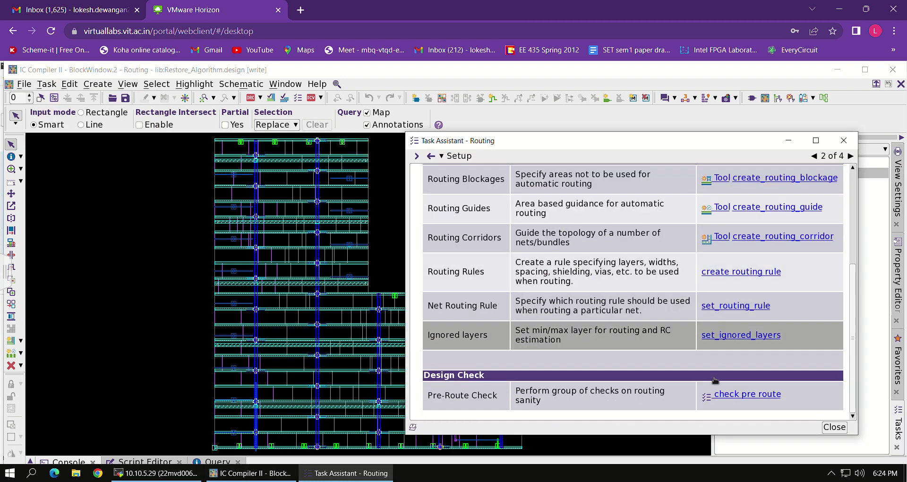
left_click(751, 395)
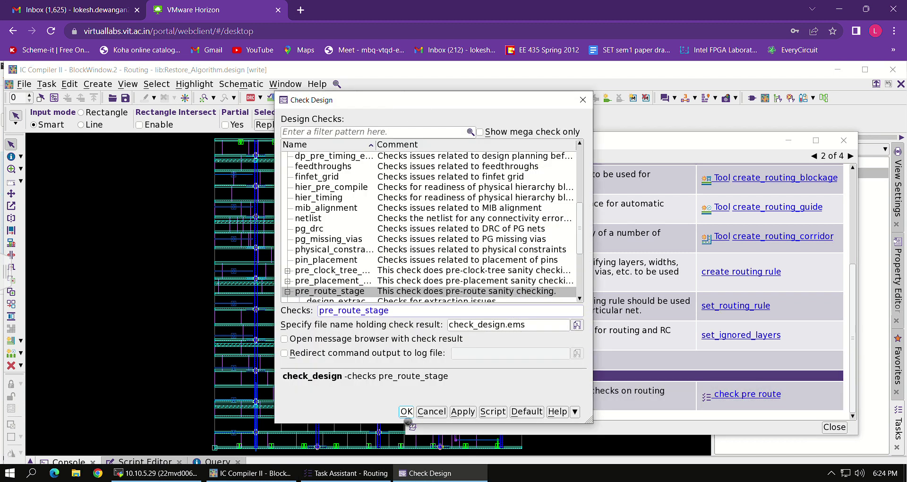
left_click(406, 412)
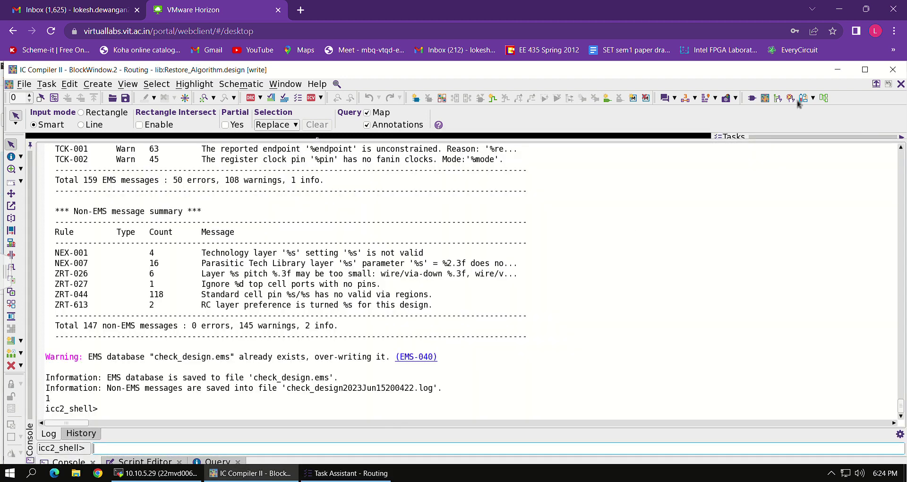
Maximize the block window, review the pre-route check summary in the console, and close the layout view
left_click(865, 69)
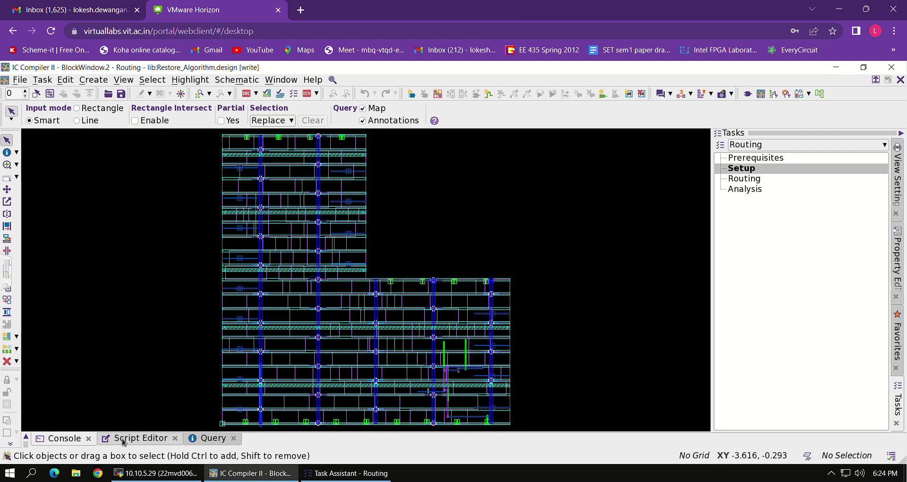
left_click(80, 439)
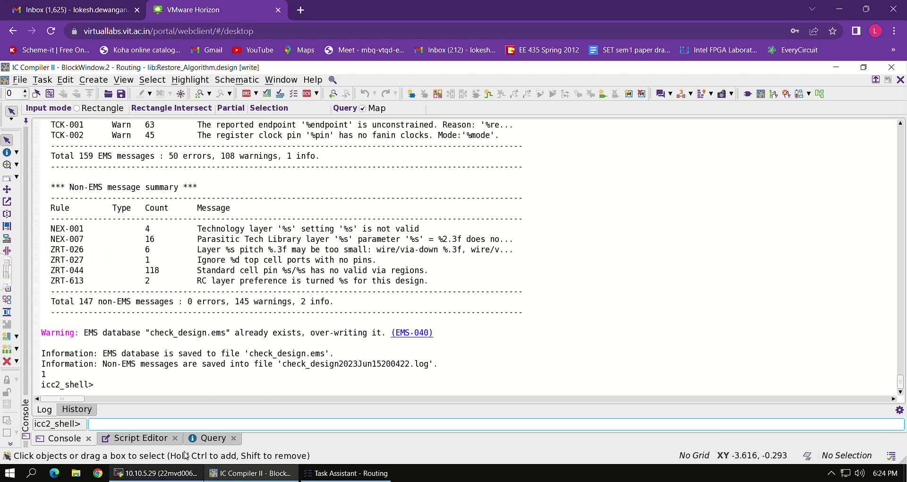
left_click(137, 438)
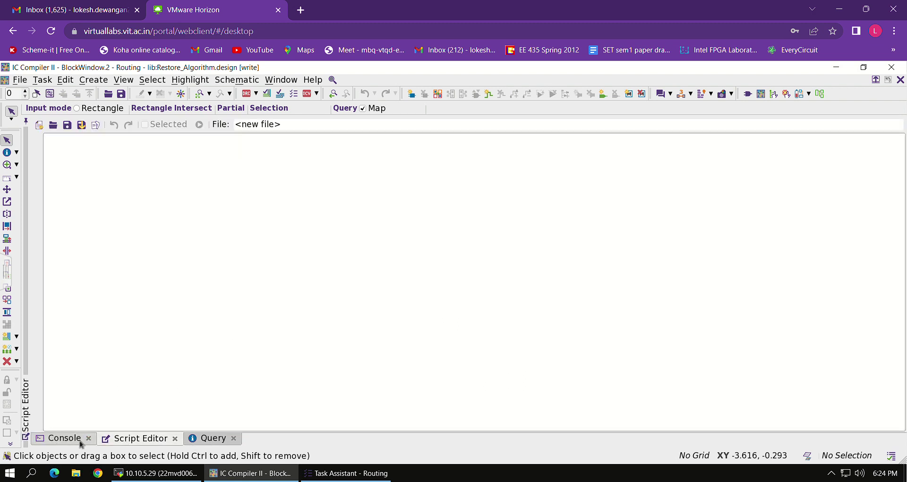
left_click(61, 439)
left_click(900, 79)
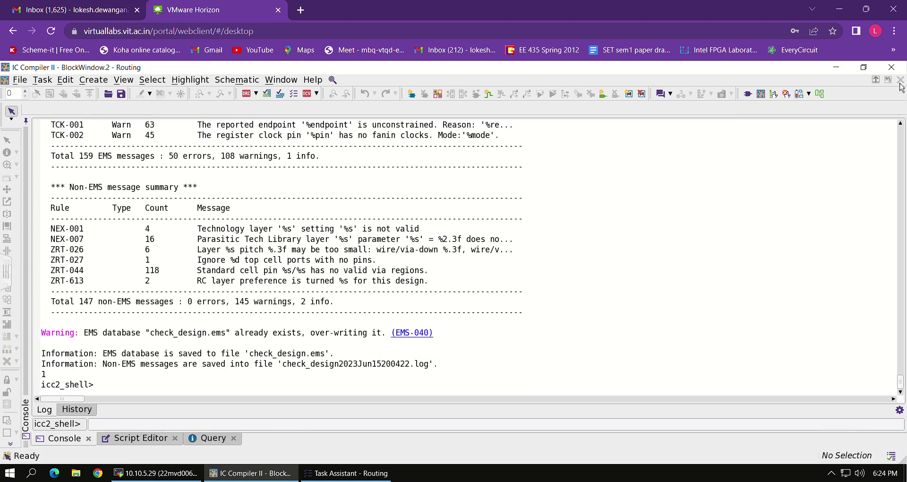
Collapse the console, and open and close the hierarchy view of the Restore_Algorithm block
left_click(26, 121)
left_click(26, 135)
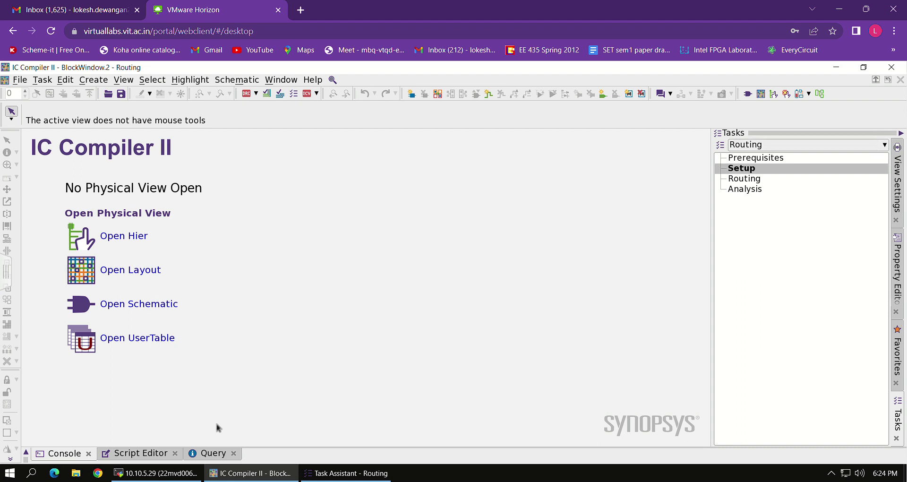
left_click(115, 241)
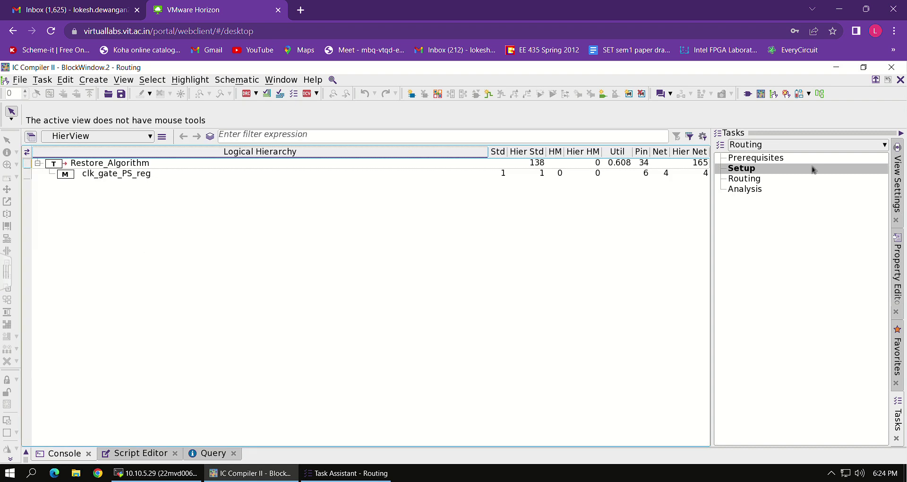
left_click(900, 79)
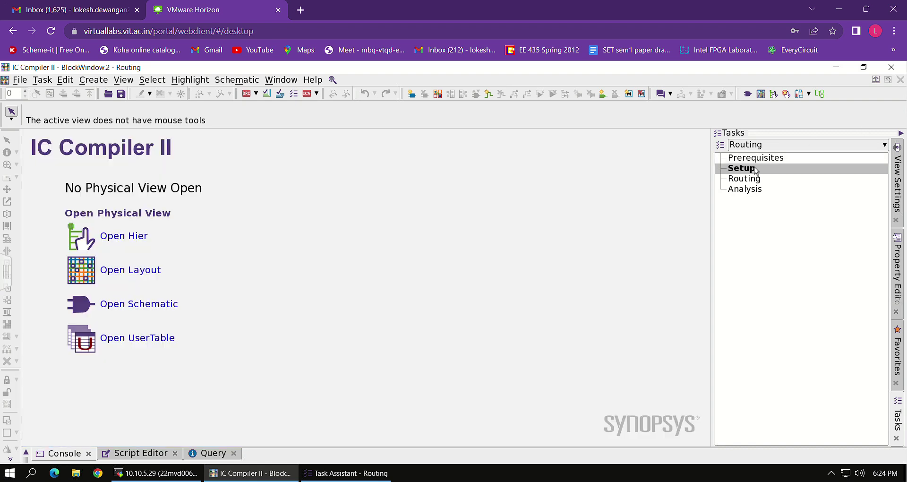
Save the modified Restore_Algorithm block in library lib under the design name cts_1 and close the GUI
left_click(20, 79)
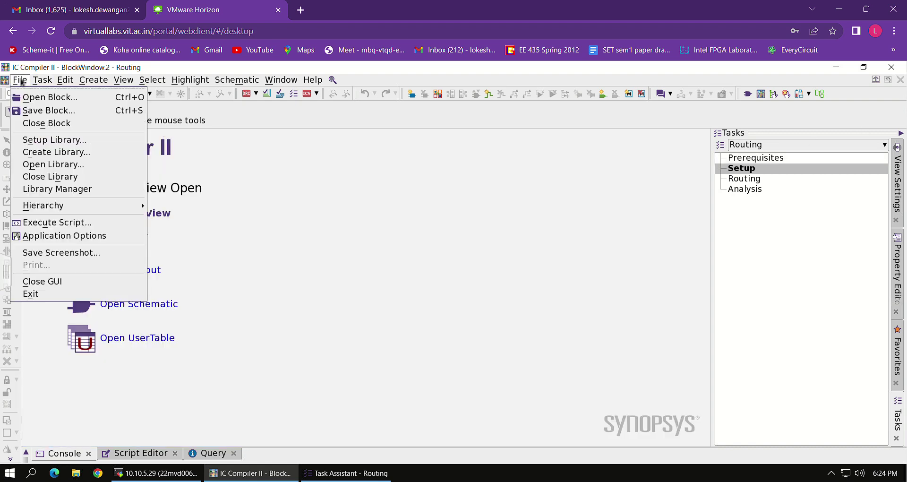
left_click(53, 295)
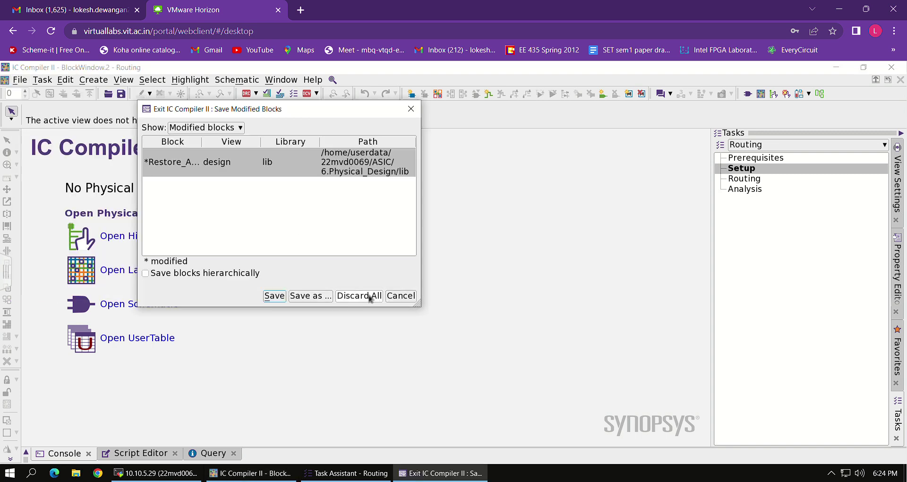
left_click(298, 298)
left_click(483, 289)
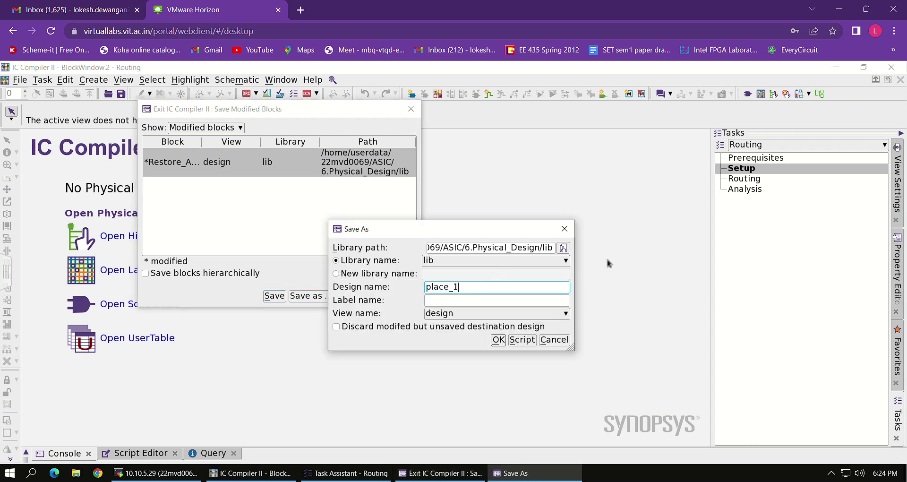
key("BackSpace")
key("BackSpace")
key("BackSpace")
key("BackSpace")
key("BackSpace")
key("BackSpace")
type("c")
key("Return")
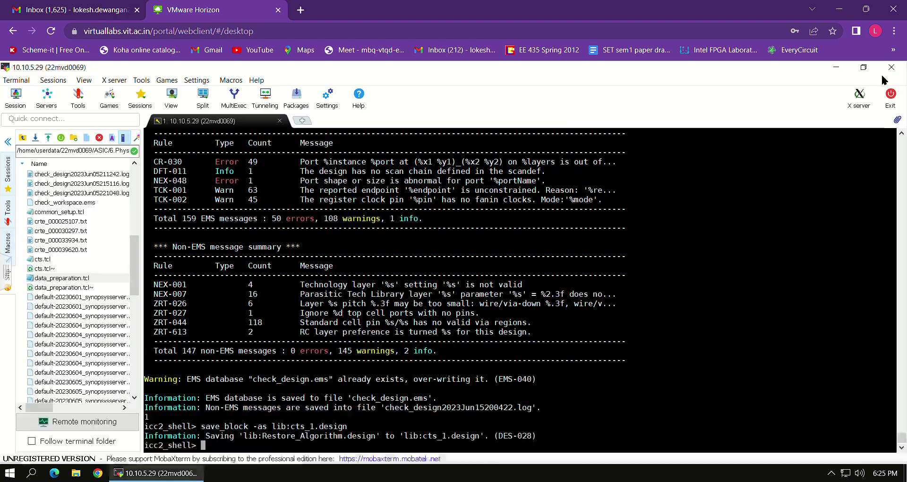
Restart the GUI by recalling the start_gui command at the icc2_shell prompt
key("Up")
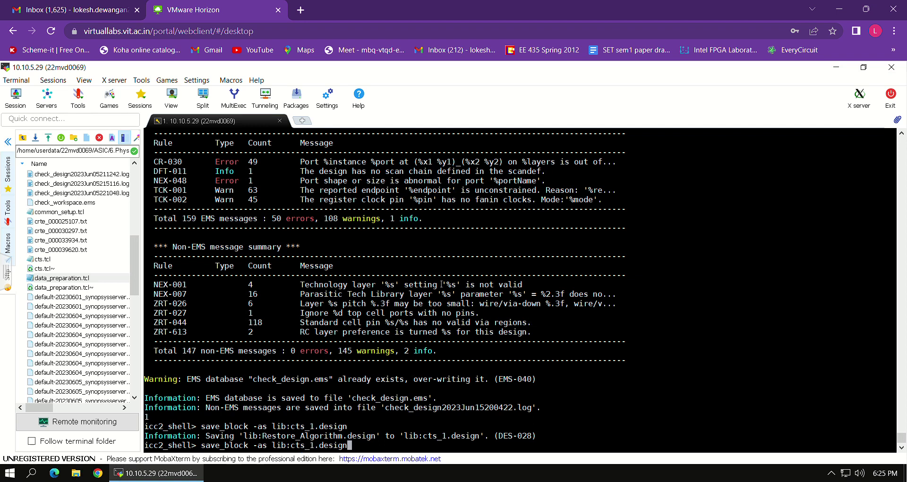
key("Up")
key("Up")
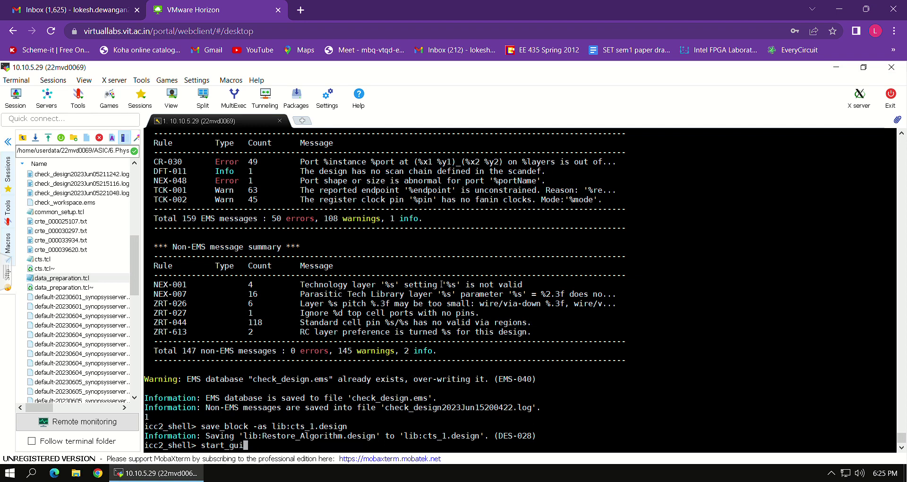
key("Return")
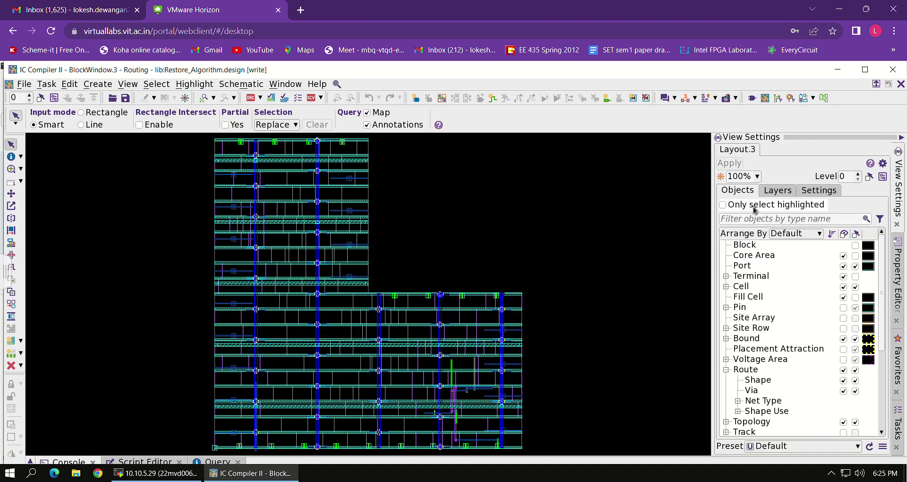
Open the Routing task's Prerequisites page and run check_routability with its default options
left_click(47, 84)
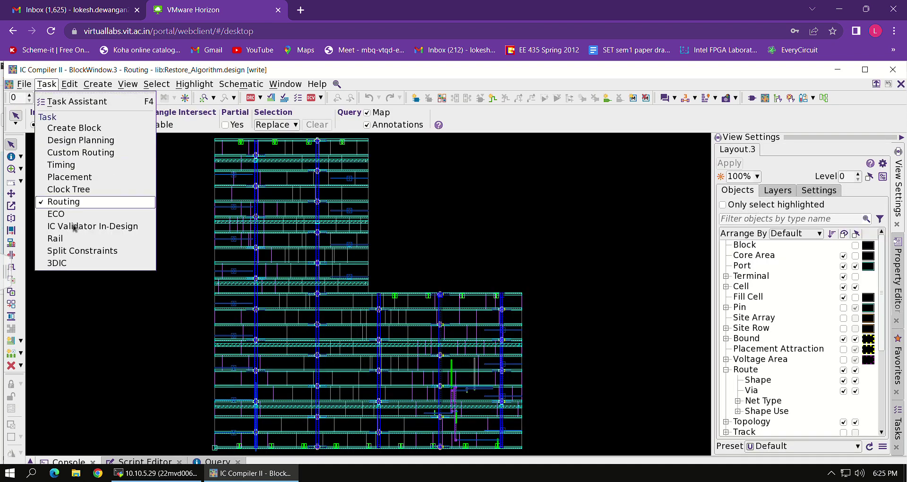
left_click(66, 201)
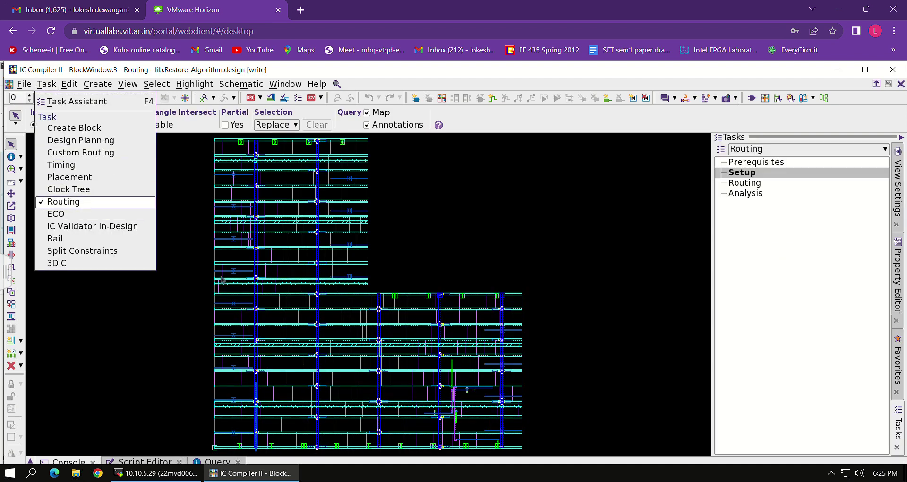
double_click(742, 173)
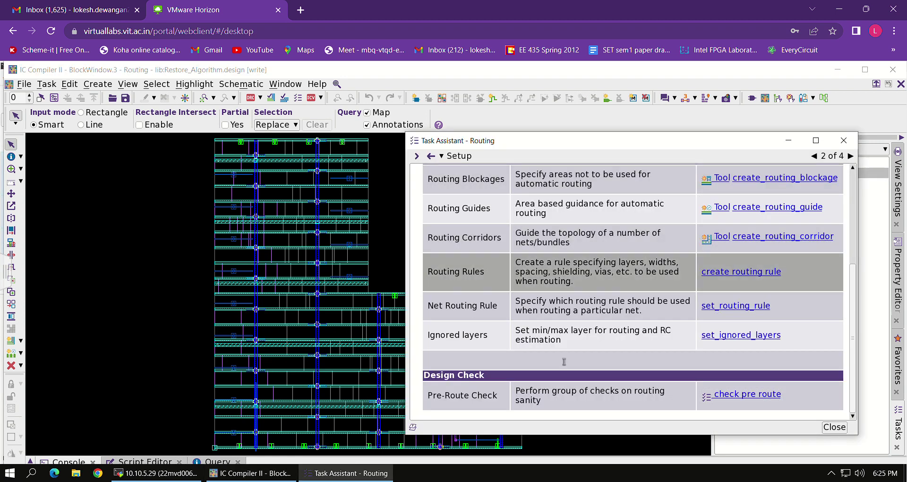
left_click(430, 156)
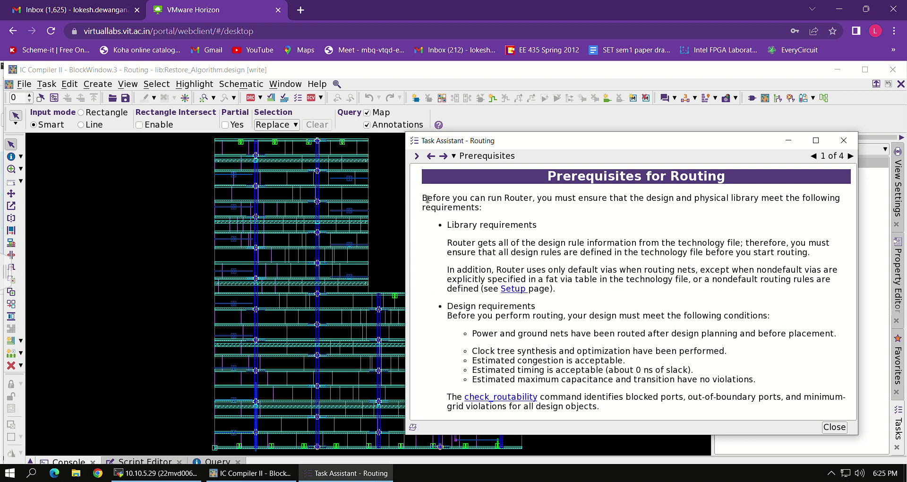
left_click(500, 399)
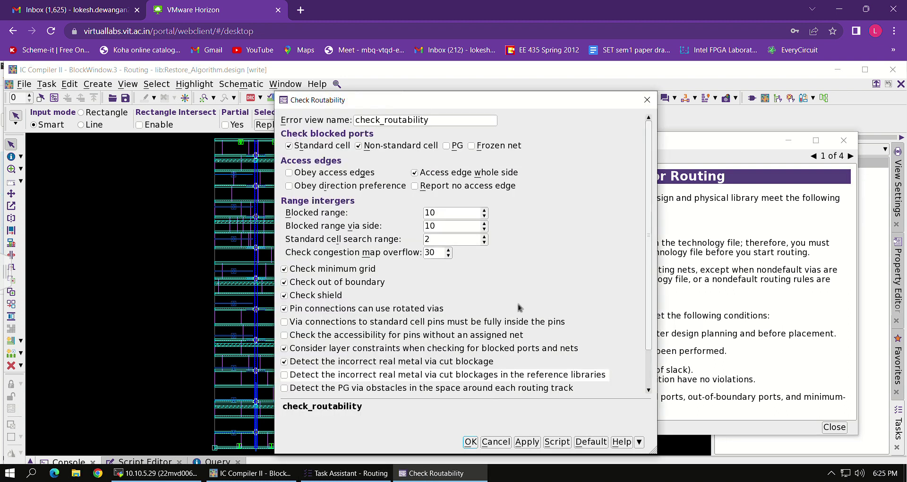
left_click(472, 442)
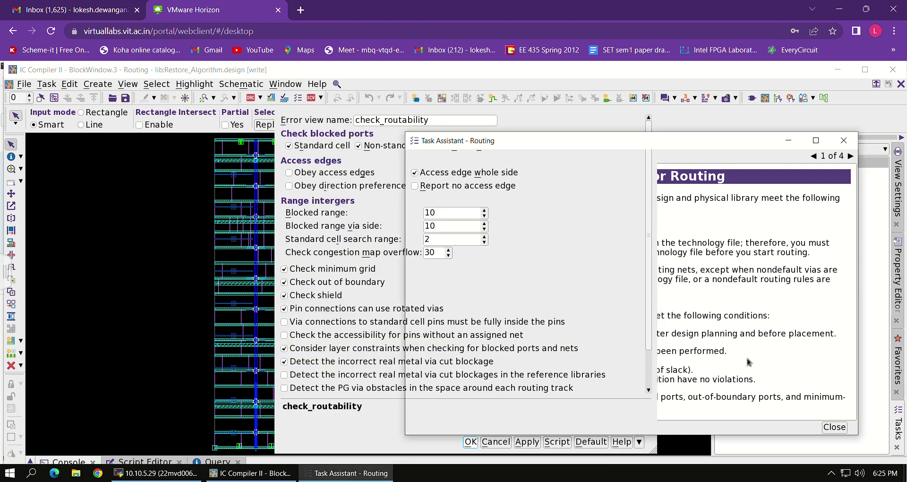
Run route_global at medium effort and then route_track from the Routing with Zroute page
left_click(450, 155)
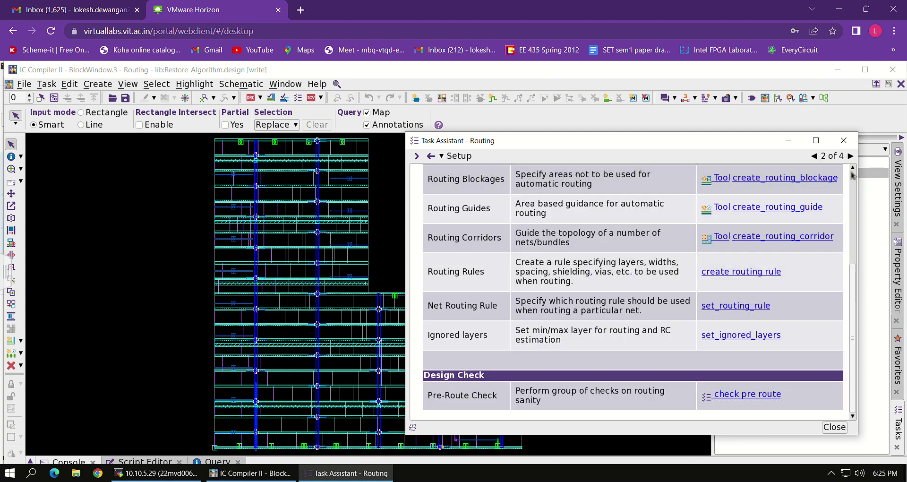
left_click(851, 155)
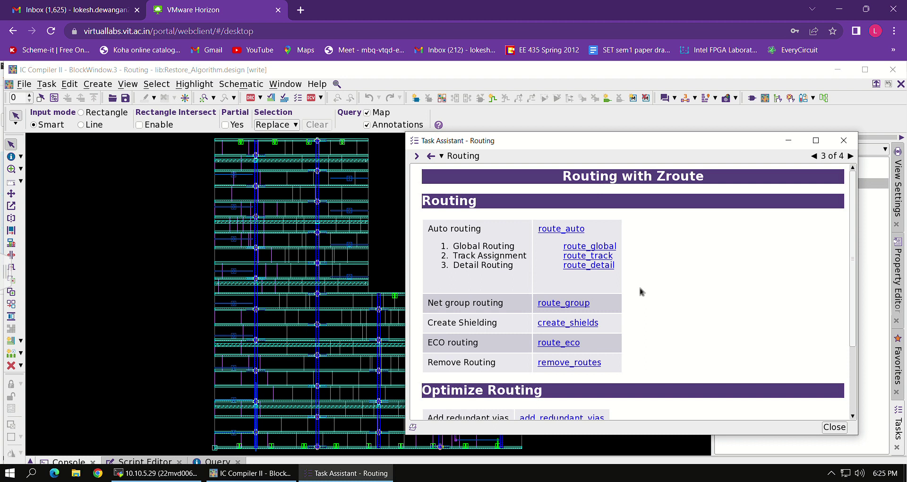
left_click(598, 250)
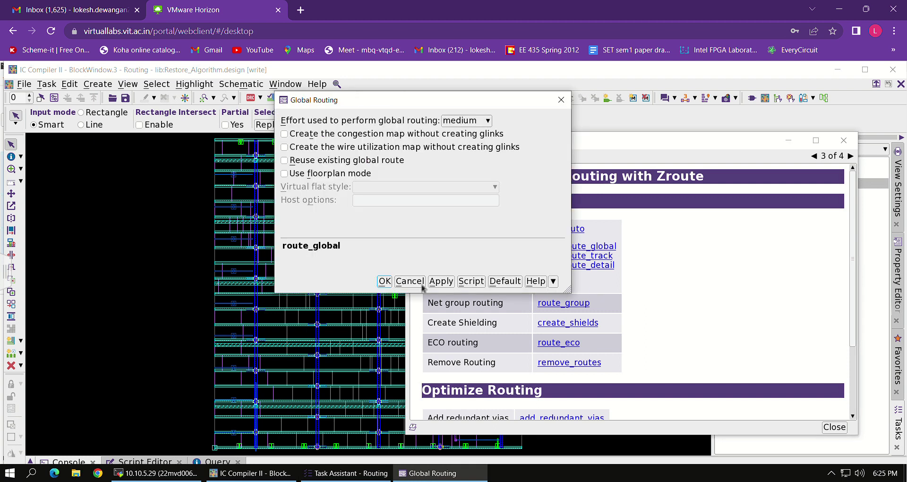
left_click(385, 281)
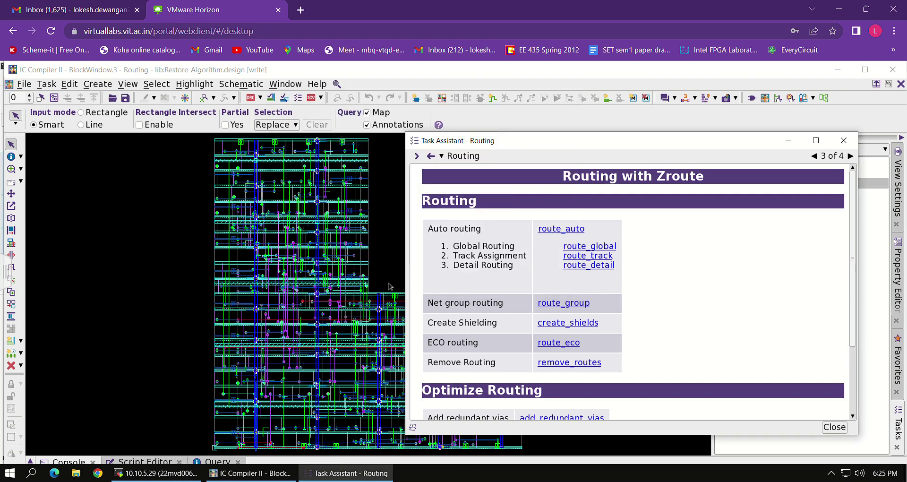
left_click(587, 256)
left_click(287, 172)
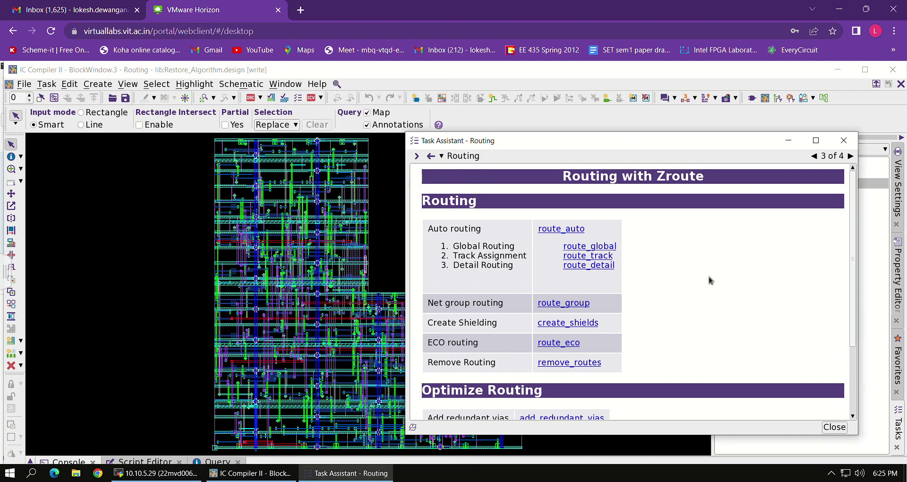
Run route_detail with the maximum number of routing iterations set to 5
left_click(605, 268)
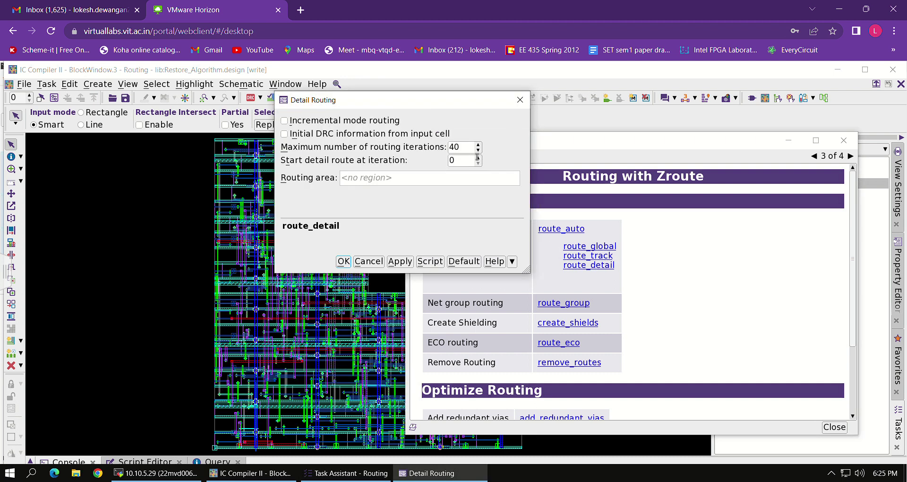
left_click_drag(470, 147, 425, 151)
type("5")
left_click(345, 261)
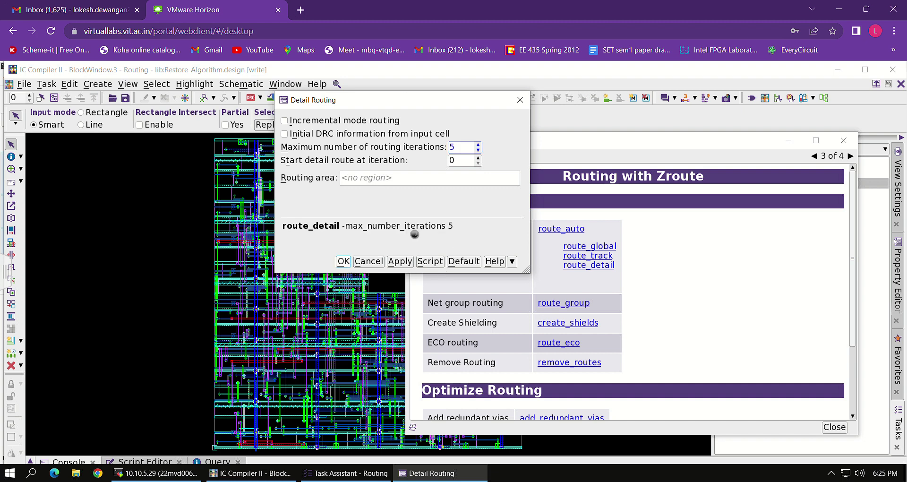
Review the detail routing log in the terminal, including the DRC summary of each iteration and the final via and net statistics
left_click(141, 470)
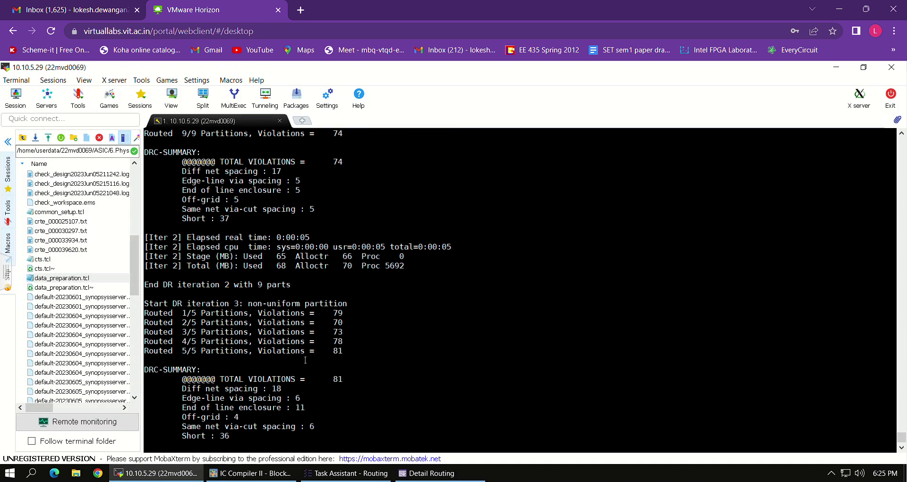
scroll(305, 359, "up", 5)
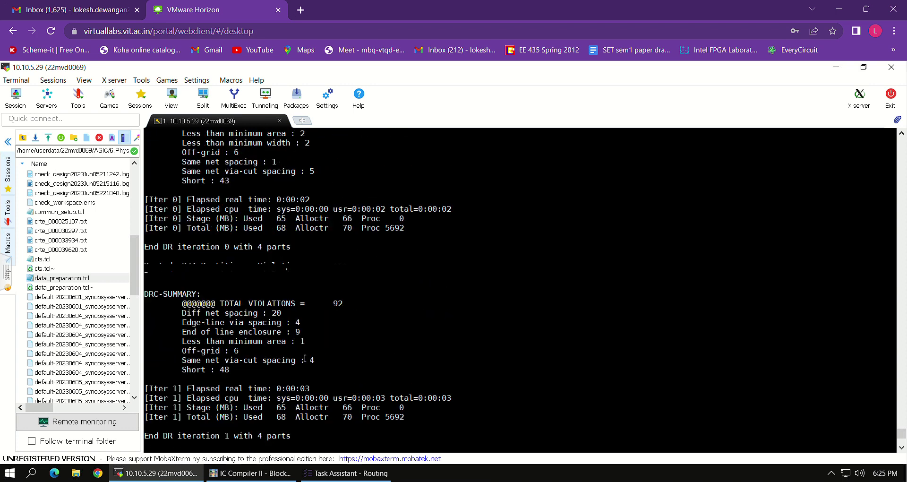
scroll(329, 366, "down", 20)
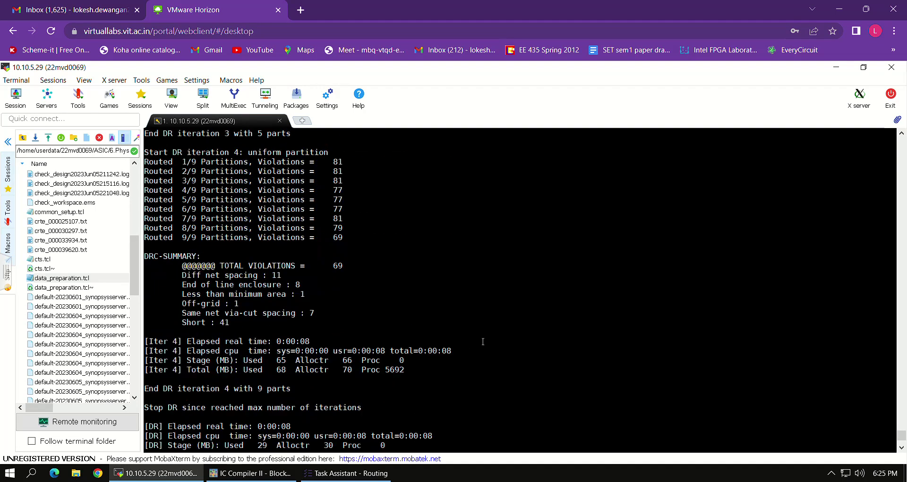
scroll(412, 437, "down", 12)
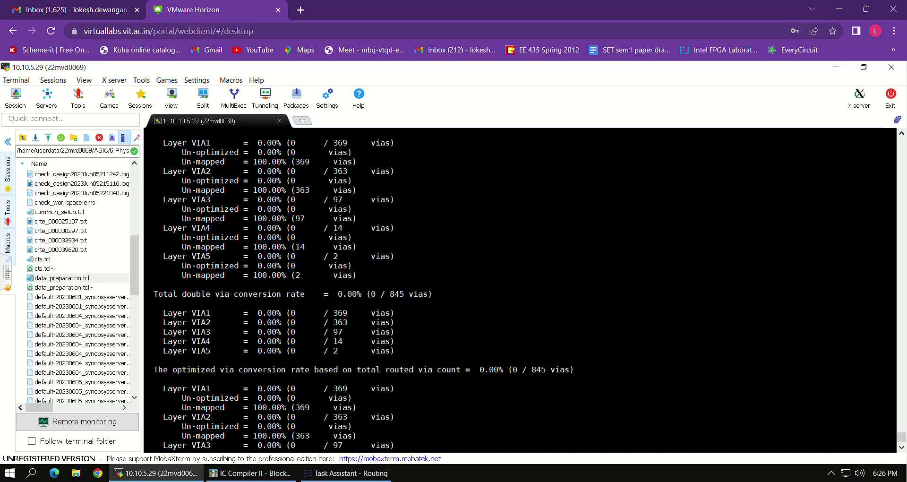
left_click(244, 473)
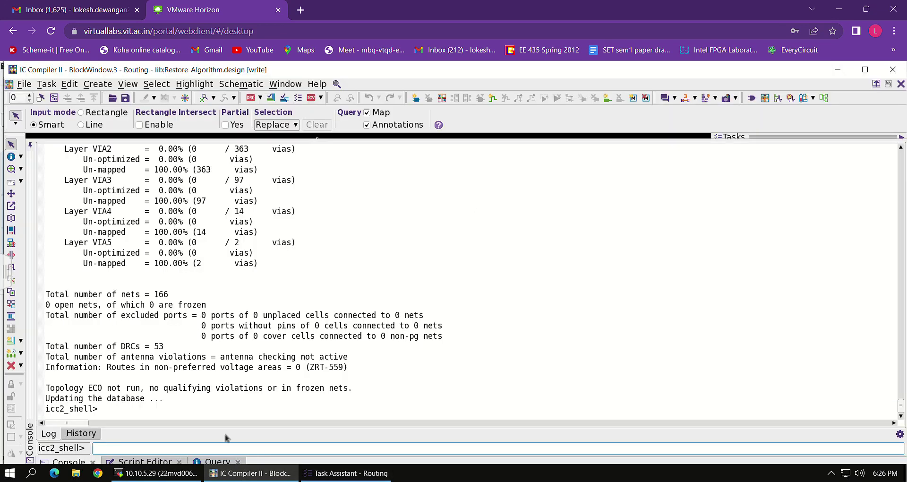
left_click(167, 469)
scroll(496, 274, "down", 3)
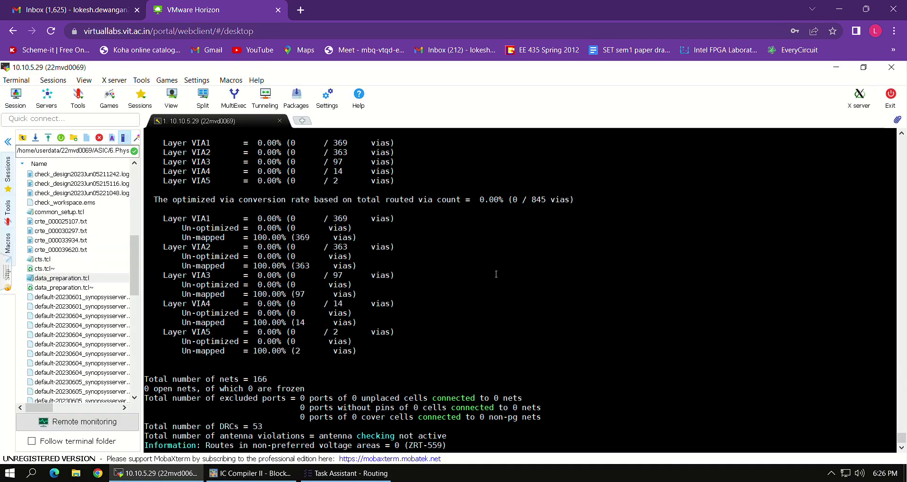
scroll(371, 388, "up", 2)
scroll(411, 357, "down", 2)
Report the routed design's timing with report_timing, first with default options and again with -delay_type min
type("re")
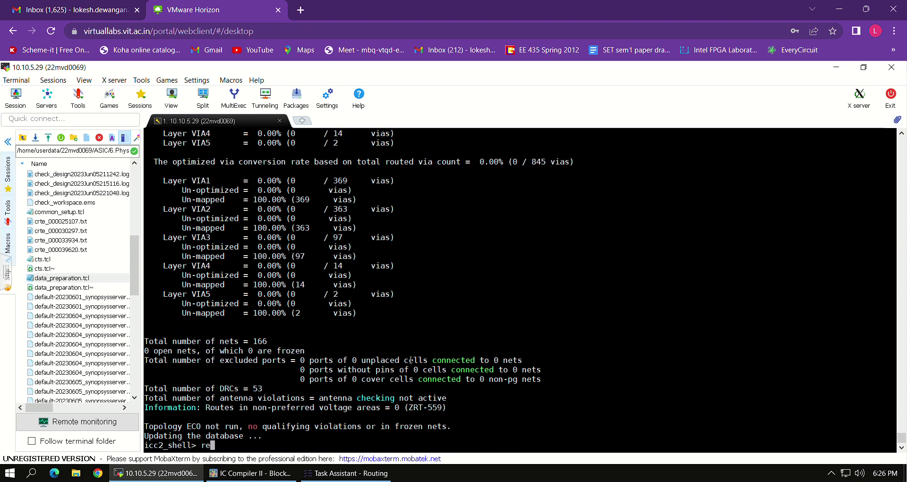
type("port_timing")
key("Return")
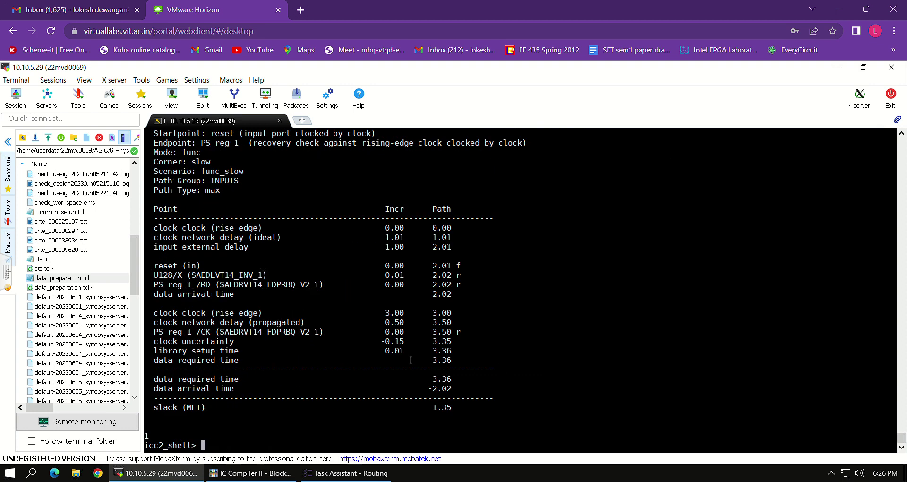
key("Up")
type("-delay_type ")
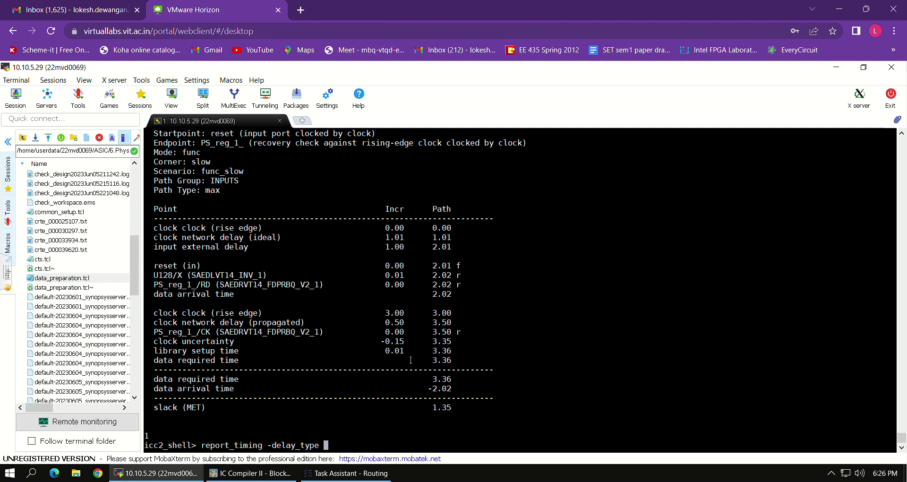
type("min")
key("Return")
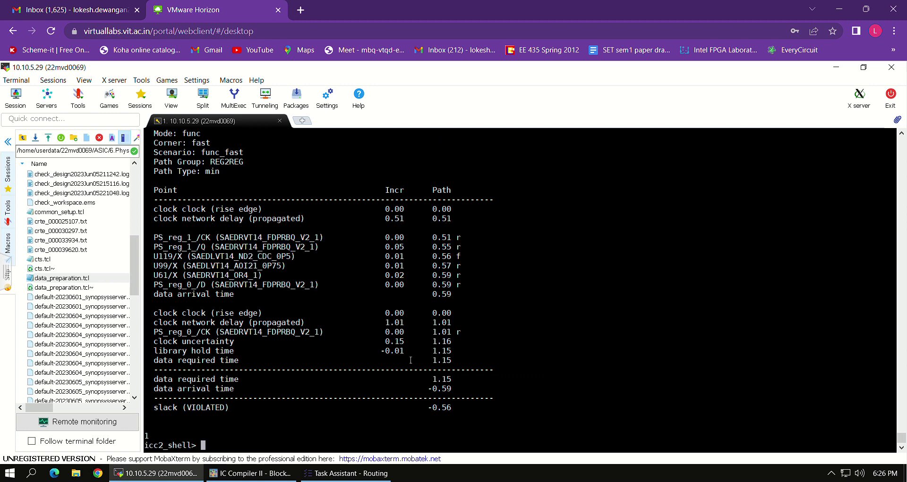
Verify the routed nets by running check_routes at the icc2_shell prompt
type("check_toutes")
key("BackSpace")
key("BackSpace")
key("BackSpace")
key("BackSpace")
key("BackSpace")
key("BackSpace")
type("routes")
key("Return")
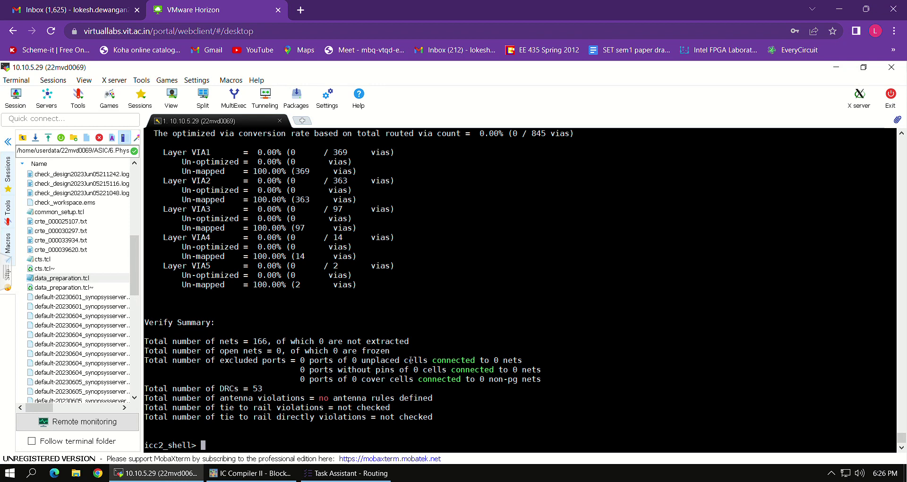
Check the power and ground network for design rule violations by running check_pg_drc
key("Up")
key("BackSpace")
key("BackSpace")
key("BackSpace")
key("BackSpace")
key("BackSpace")
key("BackSpace")
key("BackSpace")
key("BackSpace")
key("BackSpace")
key("BackSpace")
key("BackSpace")
key("BackSpace")
type("check_pg_drc")
key("Return")
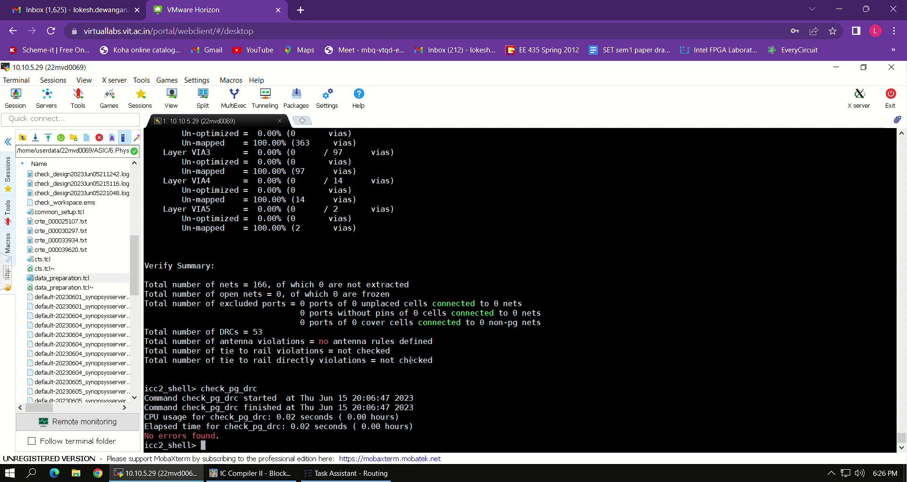
Recheck the routed nets with check_routes, and optimize the routes with a maximum of 5 detail route iterations
type("check_routes")
key("Return")
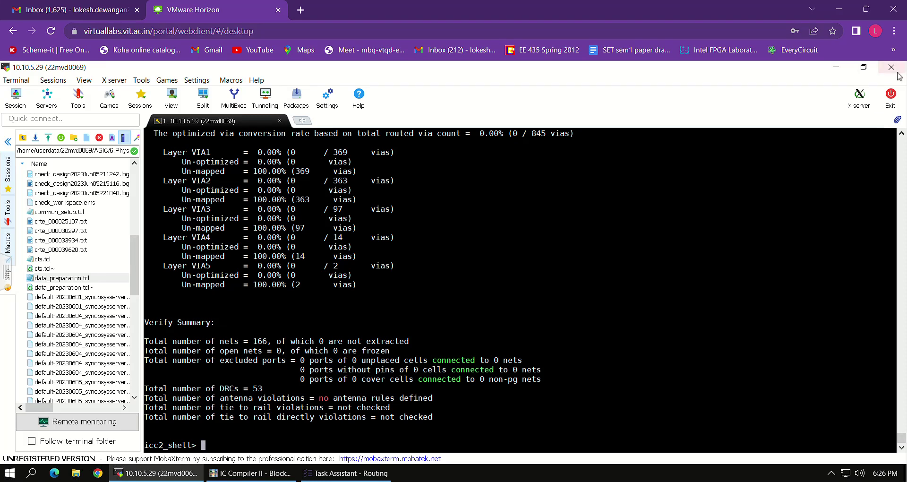
left_click(347, 472)
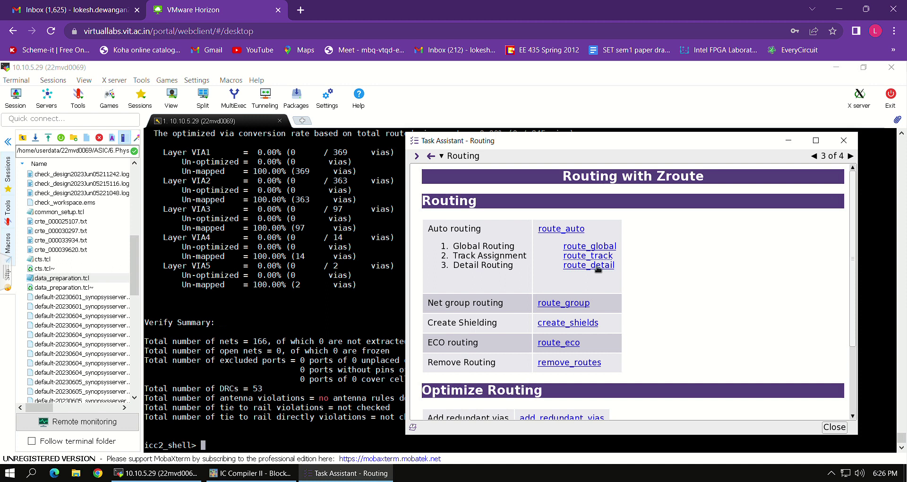
scroll(604, 338, "down", 3)
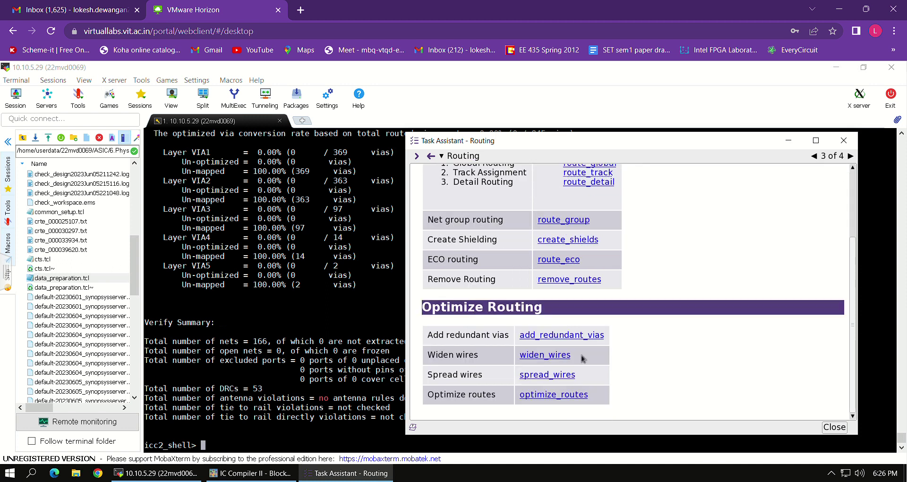
left_click(568, 398)
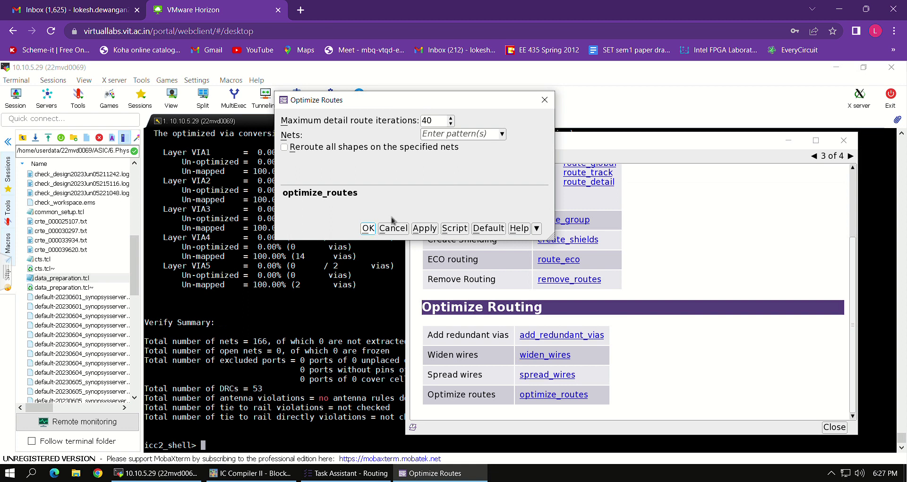
left_click_drag(438, 122, 375, 149)
type("5")
key("Return")
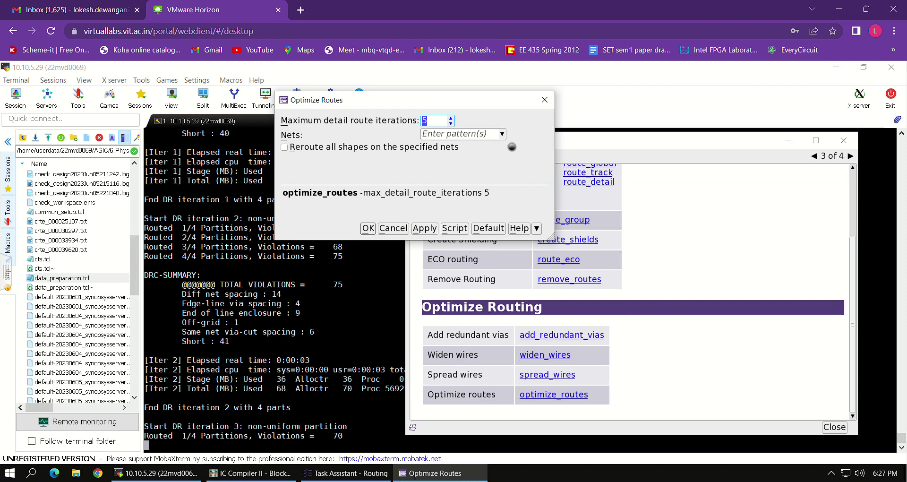
left_click(539, 102)
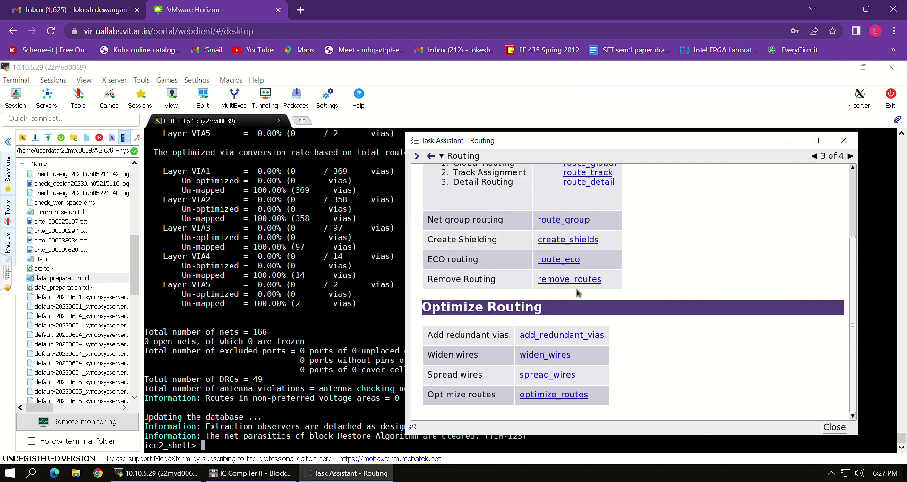
Verify the optimized routes by rerunning check_routes at the icc2_shell prompt
left_click(203, 360)
key("Up")
key("Up")
key("Return")
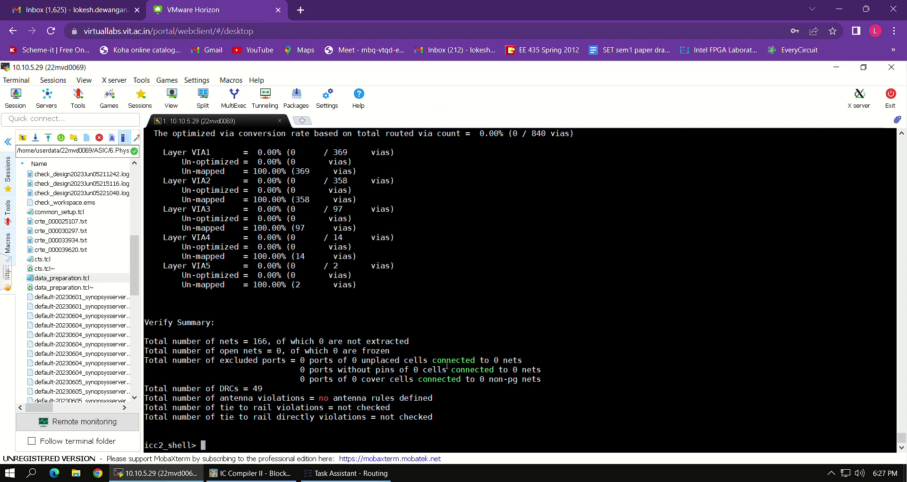
Run ECO routing on all nets with the maximum detail routing iterations set to 10
left_click(371, 474)
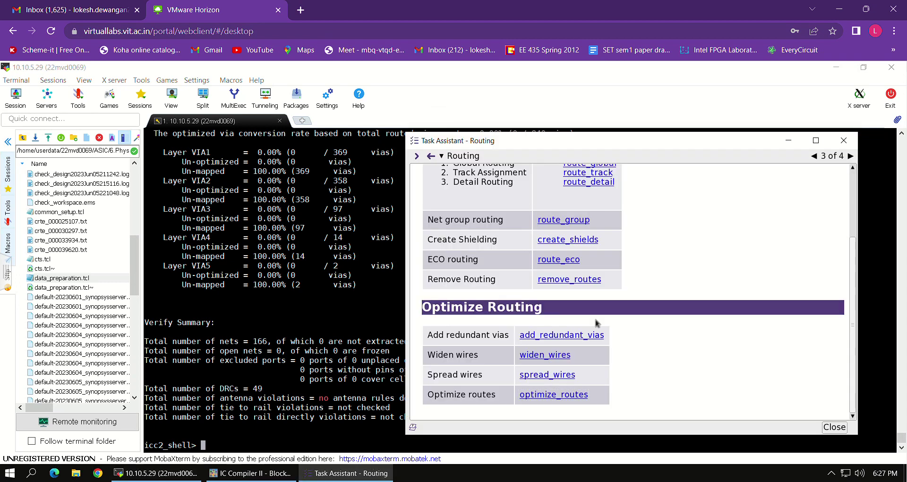
left_click(569, 261)
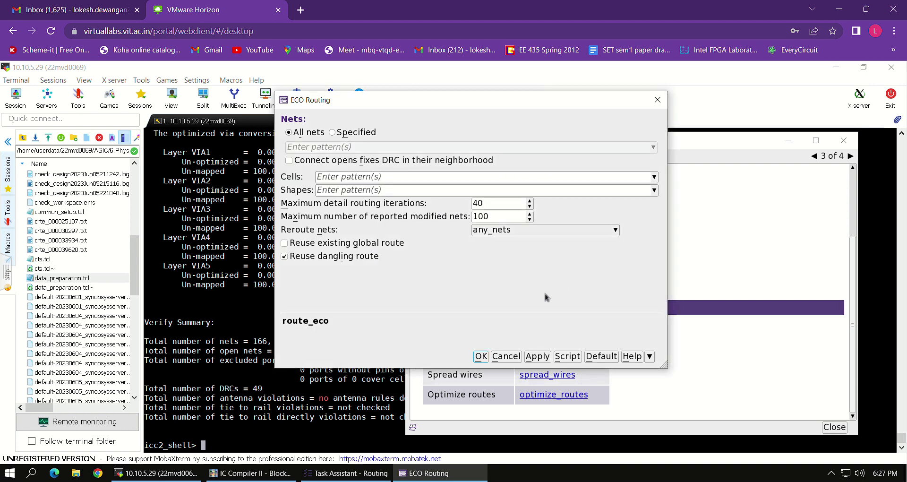
left_click_drag(488, 205, 456, 216)
type("10")
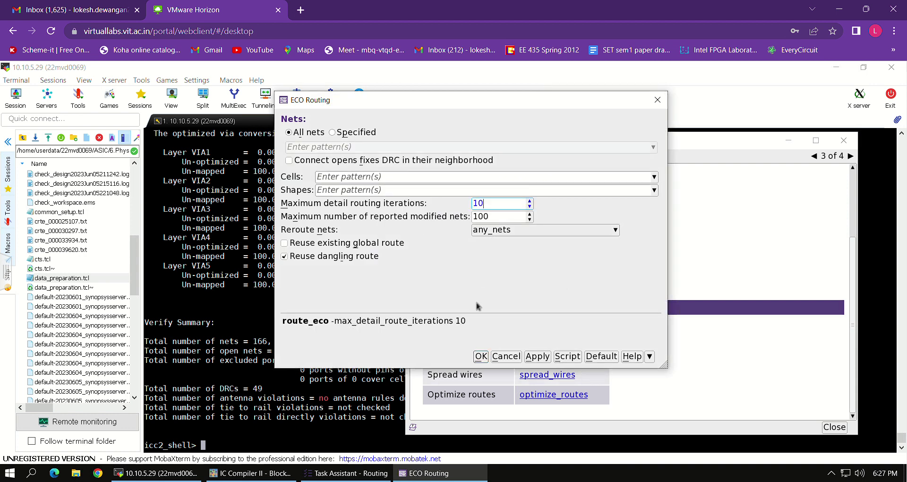
left_click(481, 357)
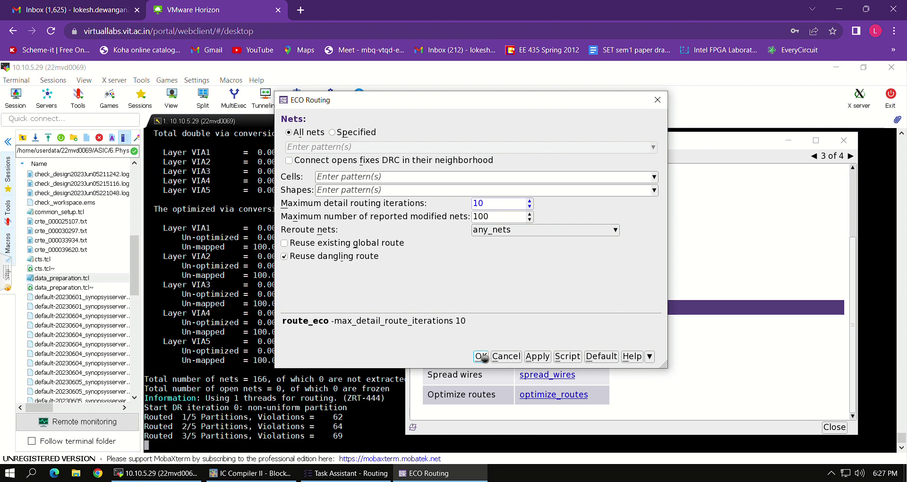
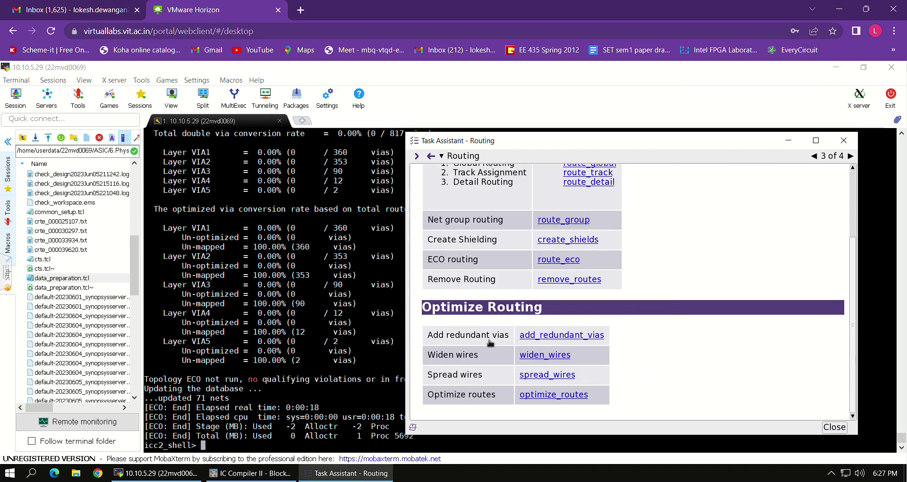
Check the ECO-routed design for route violations by running check_routes in the terminal
left_click(317, 382)
type("check_routes")
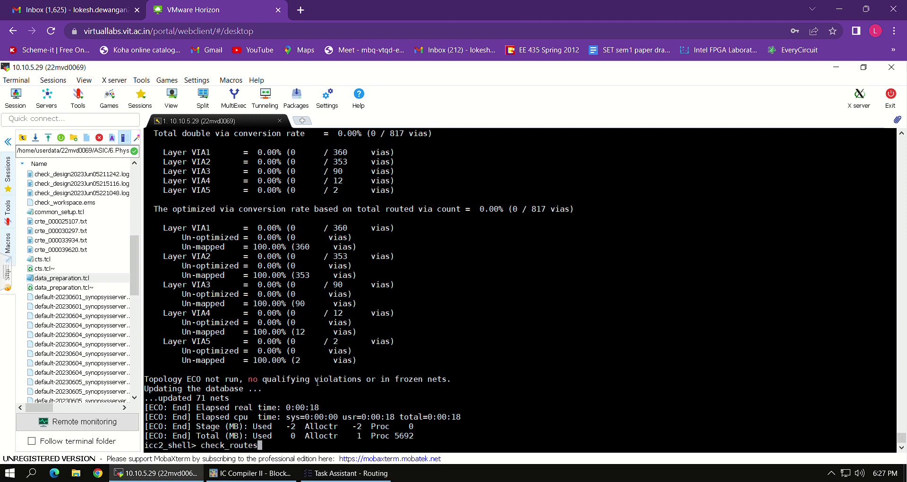
key("Return")
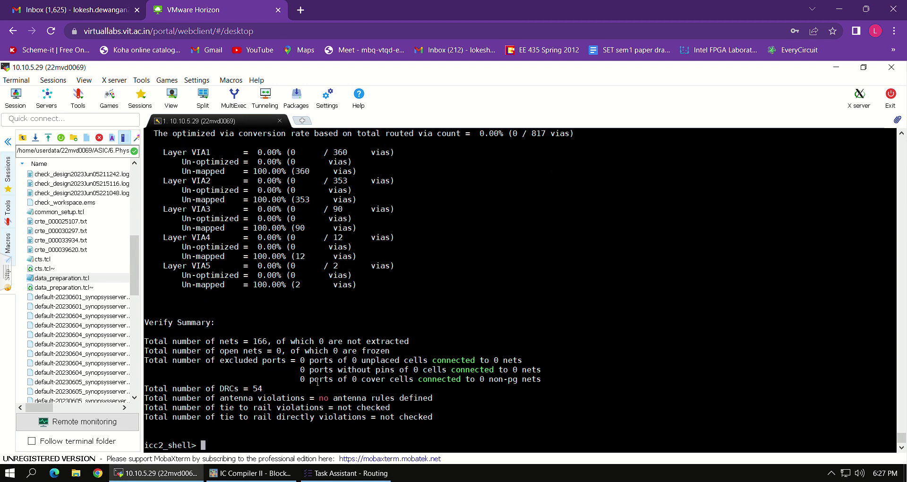
Report the ECO-routed design's hold timing with report_timing -delay_type min
key("Up")
key("Up")
key("Up")
key("Up")
key("Up")
key("Up")
key("Up")
key("Up")
key("Return")
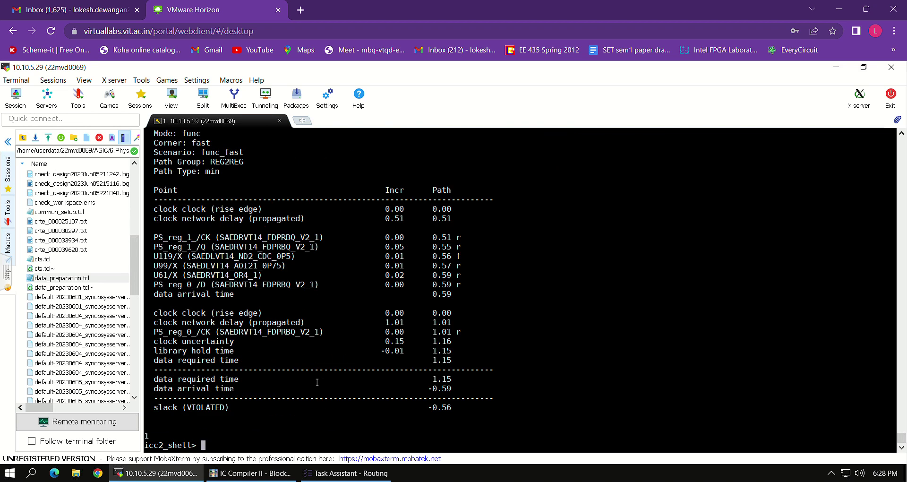
Report the ECO-routed design's setup timing with report_timing, leaving out the -delay_type min option
key("Up")
key("Up")
key("Up")
key("Up")
key("Up")
key("Up")
key("Up")
key("Up")
key("Up")
key("BackSpace")
key("BackSpace")
key("BackSpace")
key("BackSpace")
key("BackSpace")
key("BackSpace")
key("BackSpace")
key("BackSpace")
key("BackSpace")
key("BackSpace")
key("BackSpace")
key("BackSpace")
key("BackSpace")
key("BackSpace")
key("BackSpace")
key("BackSpace")
key("Return")
Optimize the ECO-routed nets by running optimize_routes -max_detail_route_iterations 5 from the command history
key("Up")
key("Up")
key("Up")
key("Up")
key("Up")
key("Down")
key("Up")
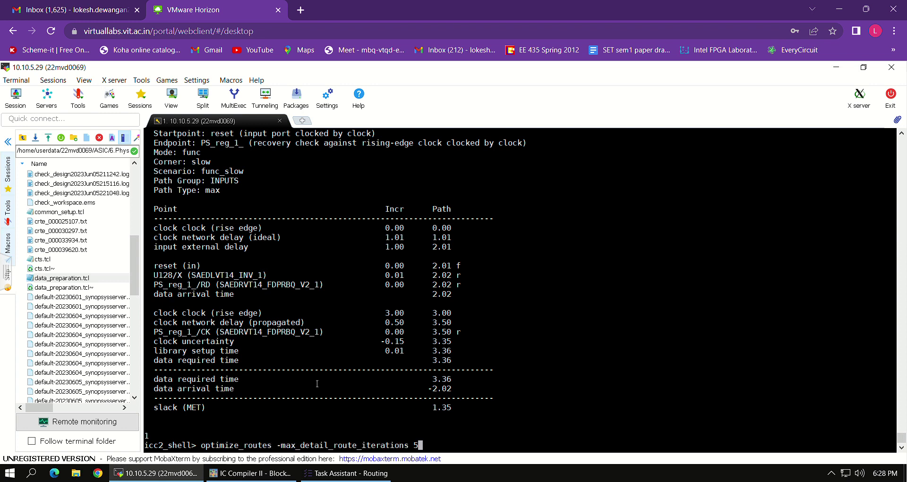
key("Return")
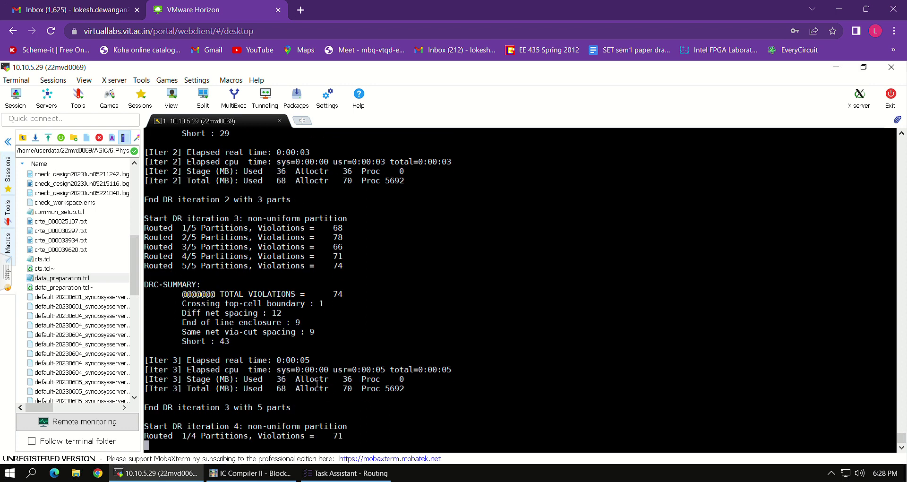
Run check_routes on the design after the second route optimization
key("Up")
key("Up")
key("Up")
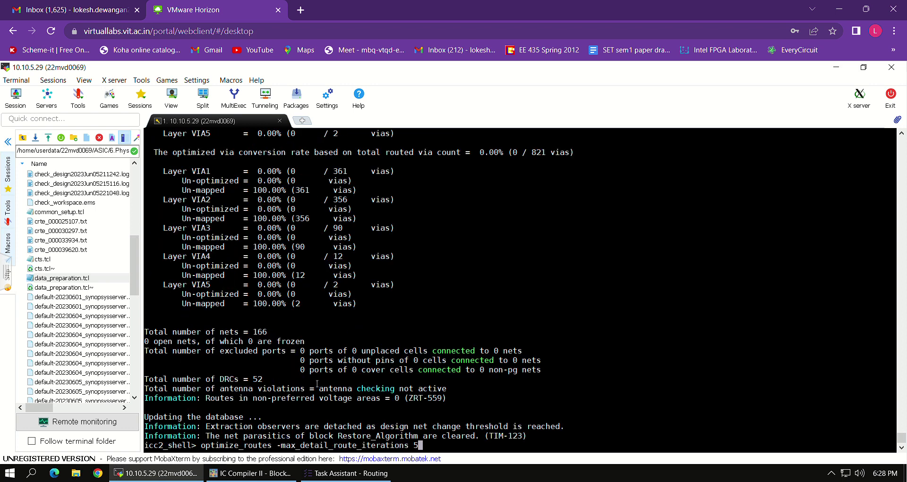
key("Up")
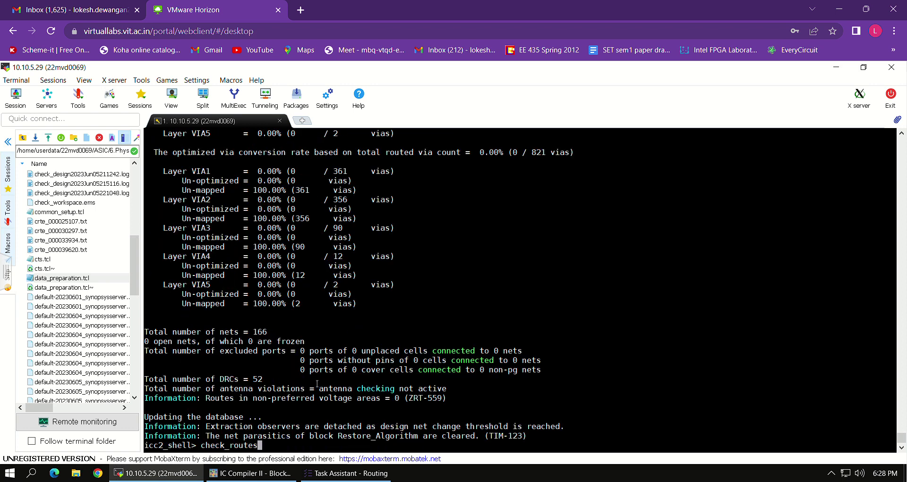
key("Return")
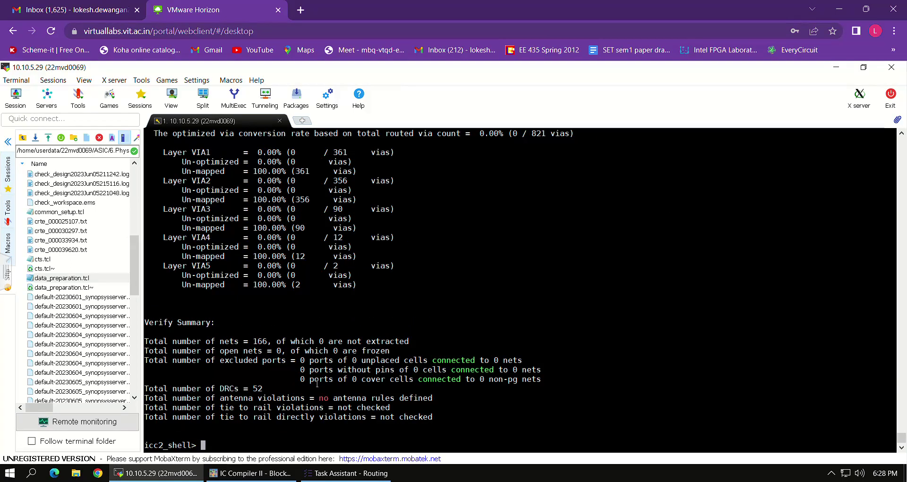
Open the global route congestion map from the routing analysis tasks and recalculate it with report_congestion -rerun_global_router, inspecting the layout up close
left_click(320, 474)
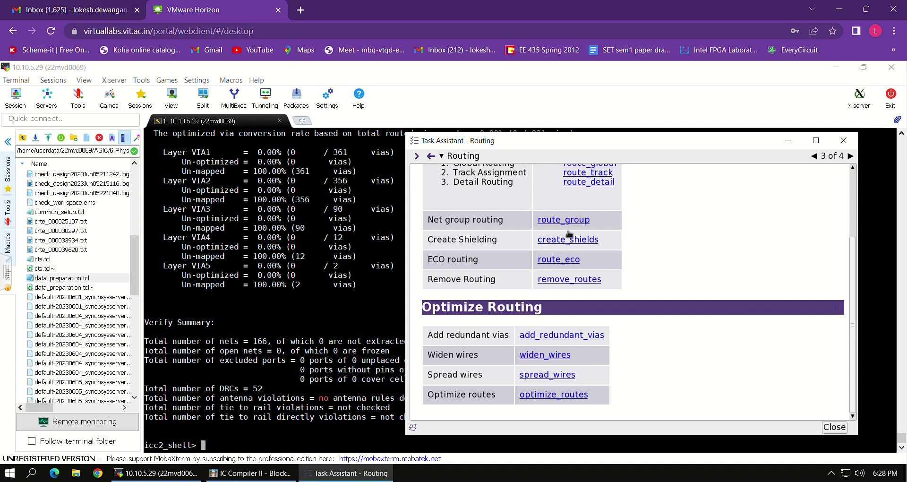
scroll(652, 223, "up", 2)
left_click_drag(647, 144, 485, 106)
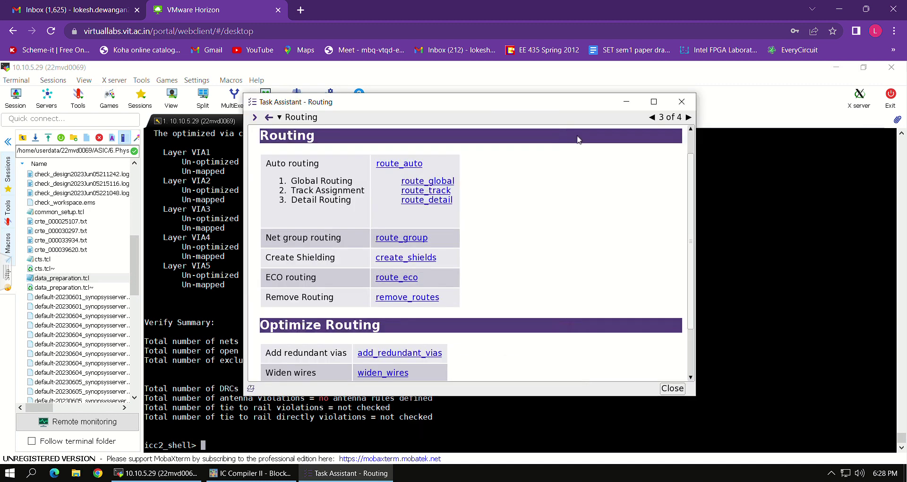
left_click(688, 118)
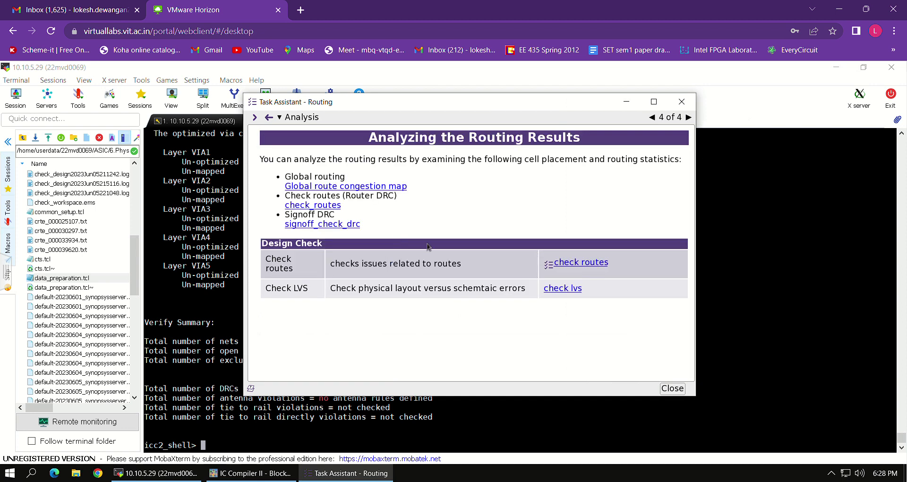
left_click(344, 189)
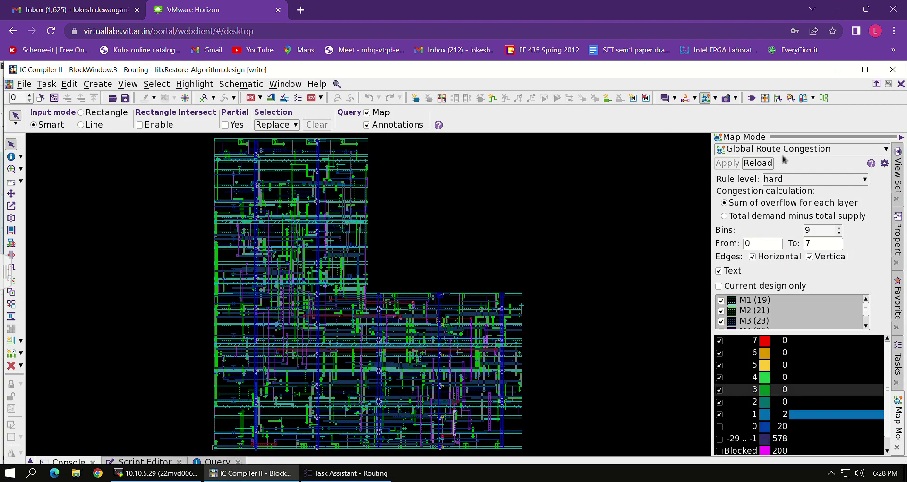
left_click(759, 163)
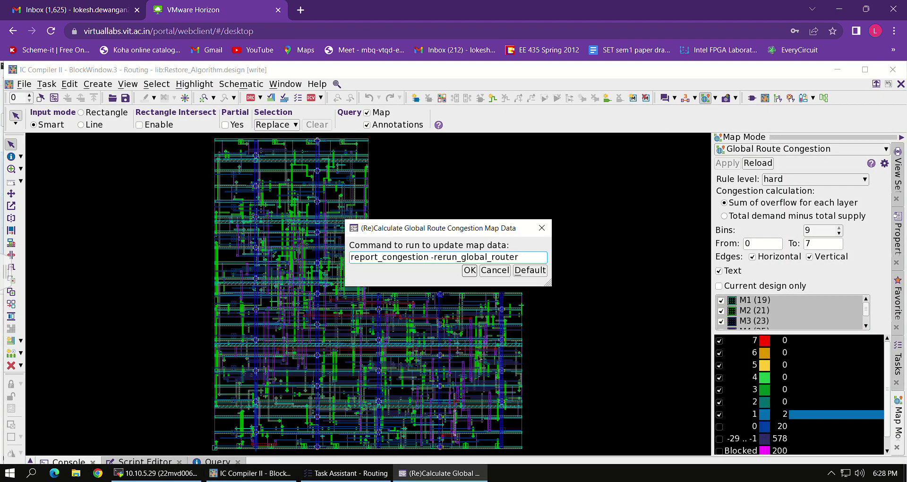
left_click(469, 270)
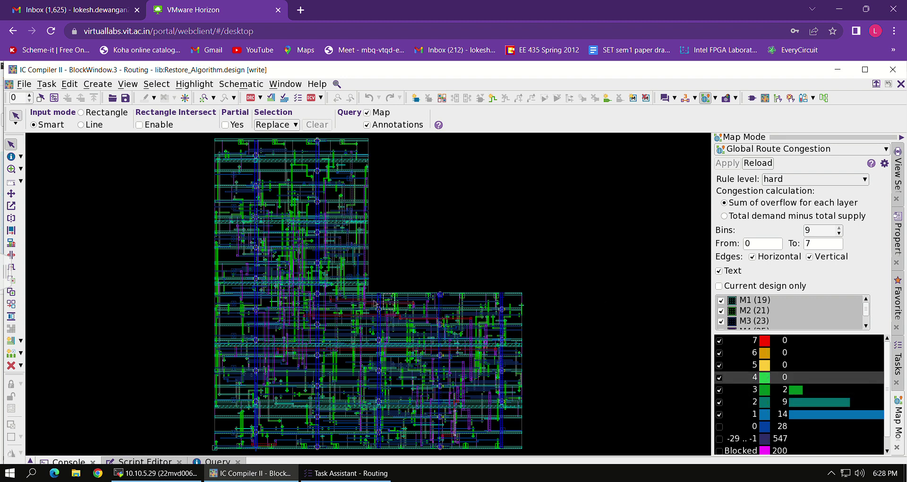
scroll(374, 302, "up", 3)
scroll(374, 308, "up", 1)
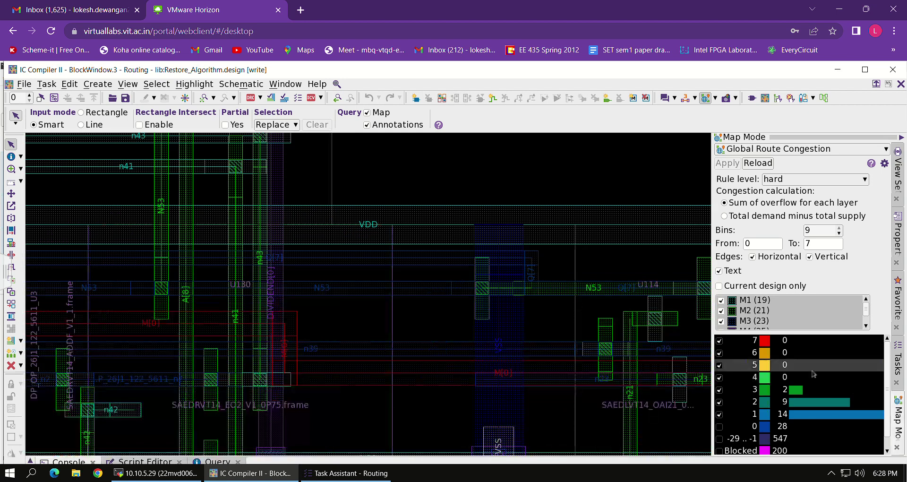
left_click(802, 148)
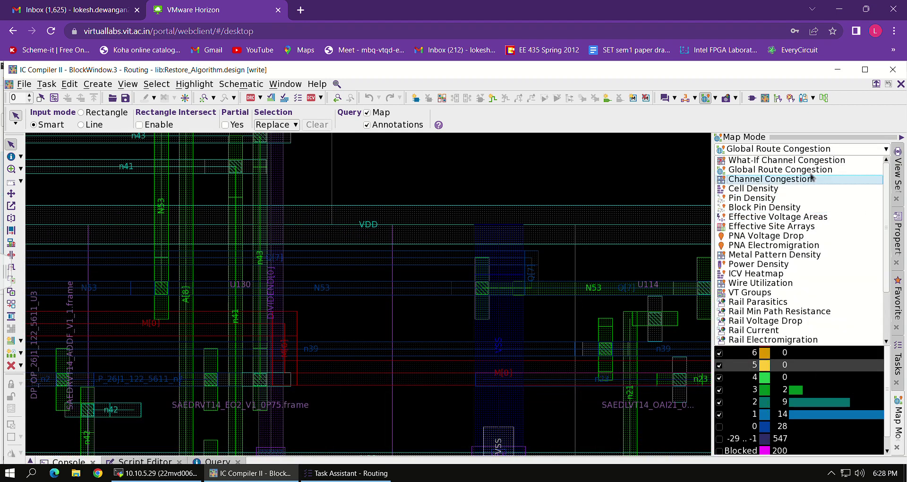
Try to run signoff_check_drc with its default options from the routing analysis tasks
left_click(345, 472)
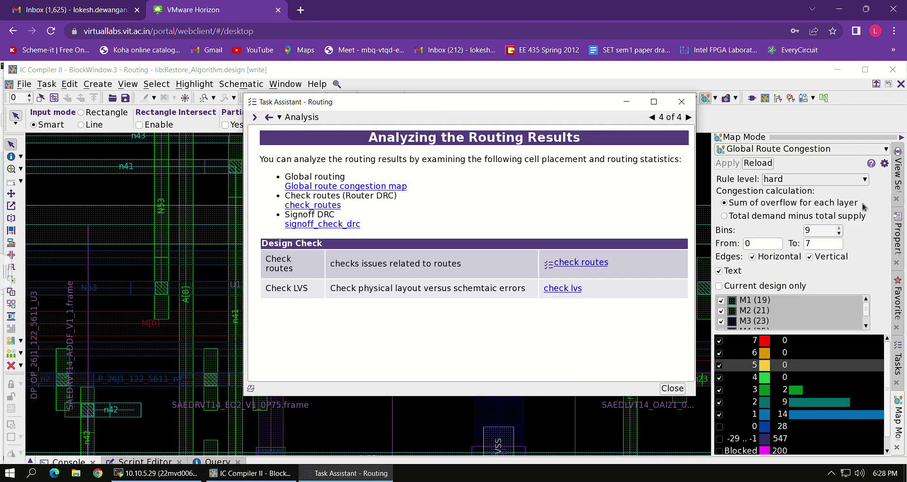
left_click(313, 205)
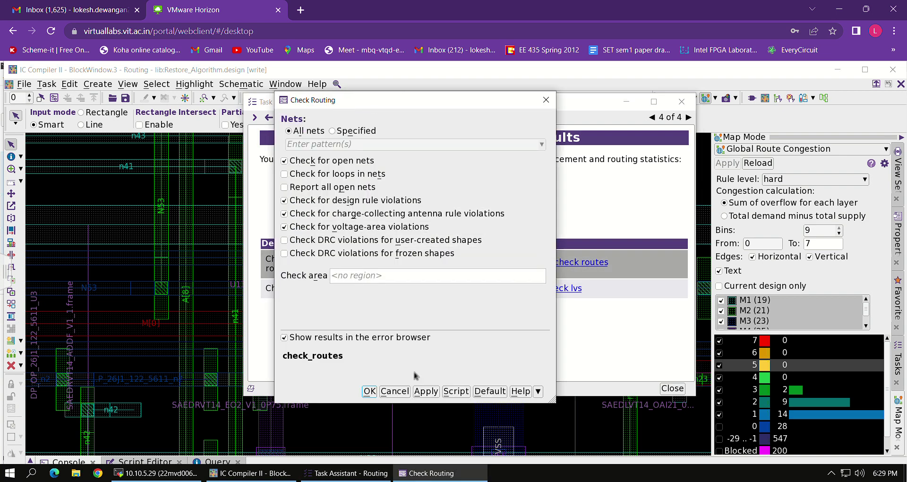
left_click(394, 391)
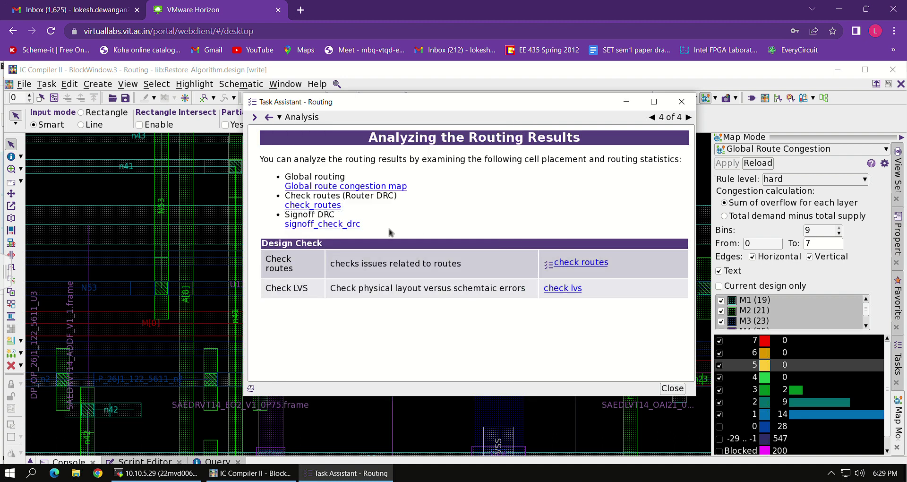
left_click(351, 225)
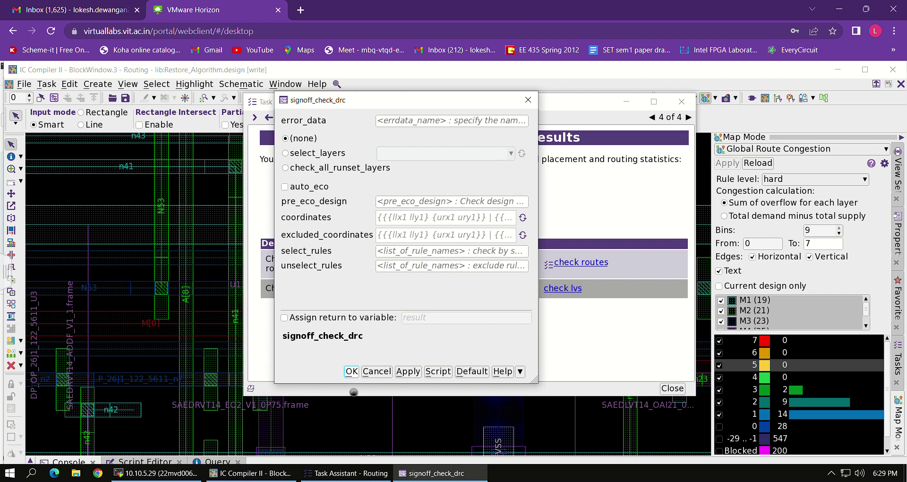
Review the congestion overflow table and the signoff_check_drc output in the terminal, and dismiss the error window
left_click(167, 474)
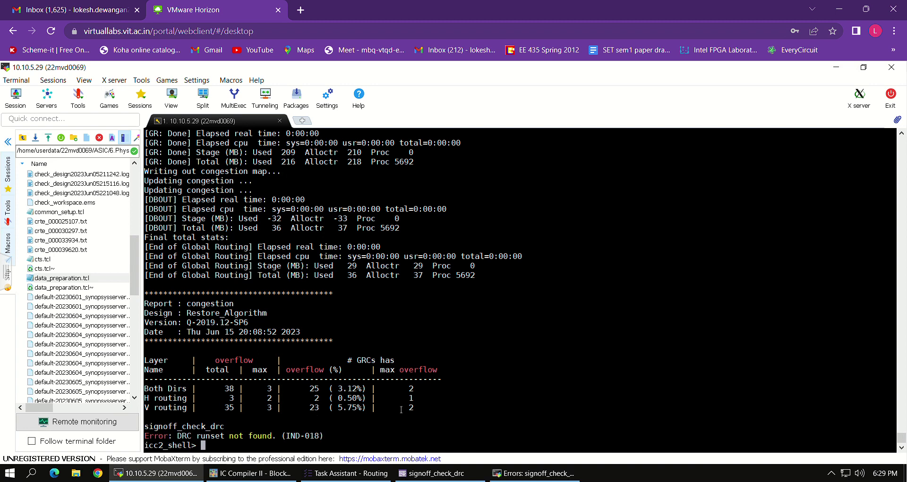
left_click_drag(210, 388, 445, 416)
left_click(286, 408)
left_click(521, 473)
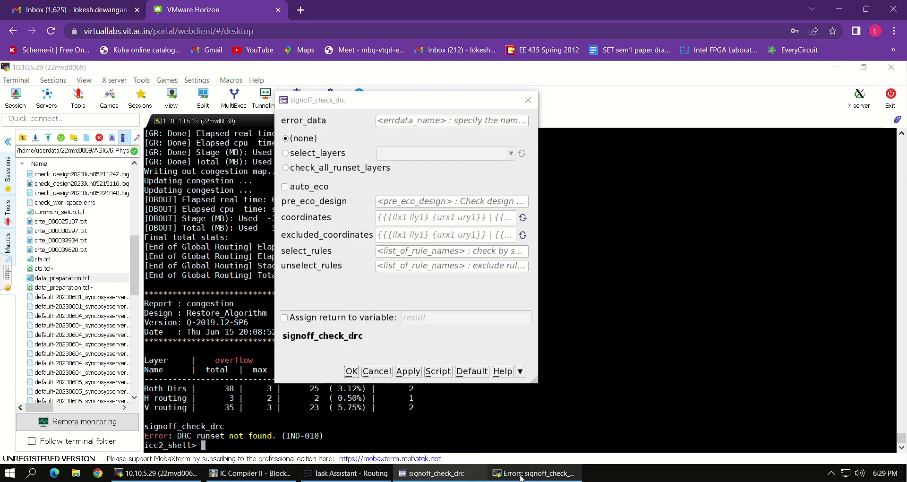
left_click(636, 295)
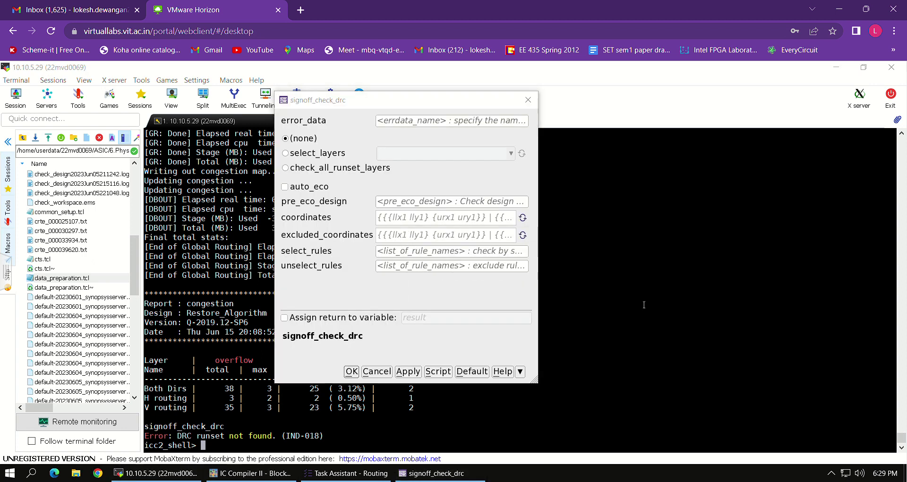
Close the signoff_check_drc dialog and run check_lvs with its default options from the routing analysis tasks
left_click(528, 100)
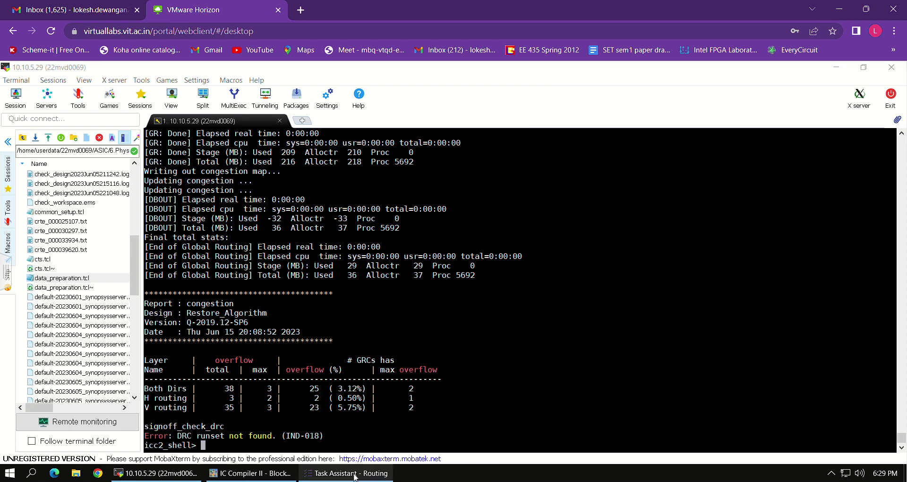
left_click(345, 472)
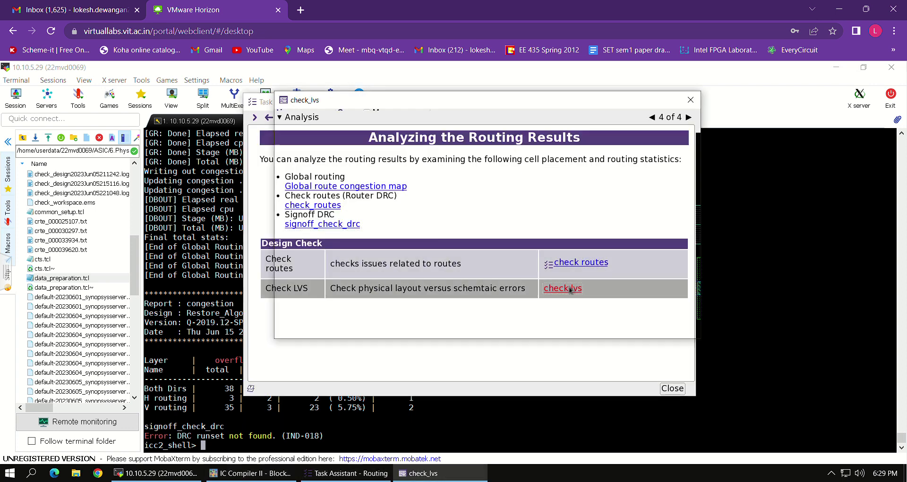
left_click(569, 289)
left_click(514, 331)
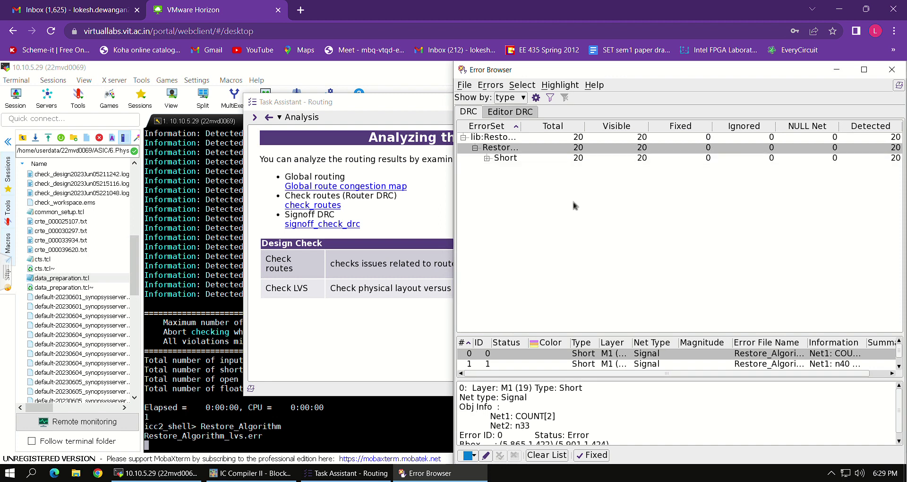
Inspect the LVS error set in the error browser, and close the error browser and the routing task assistant
left_click(528, 160)
left_click(417, 138)
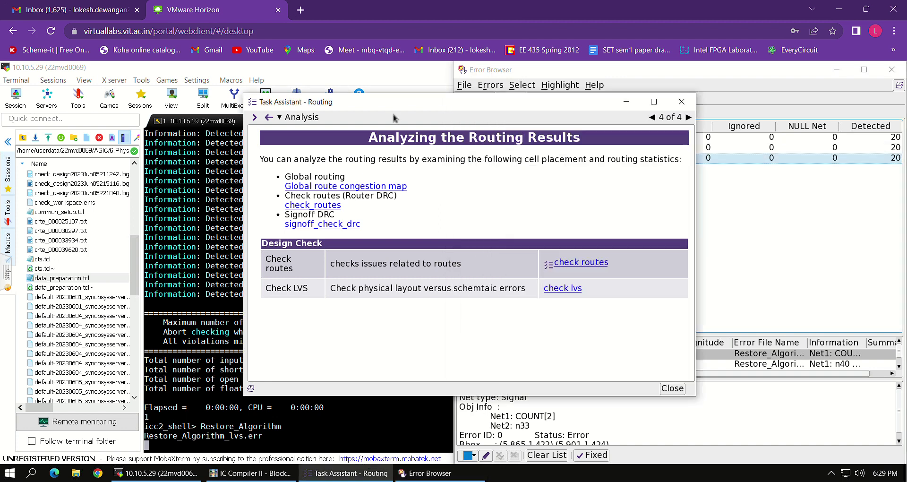
left_click(743, 159)
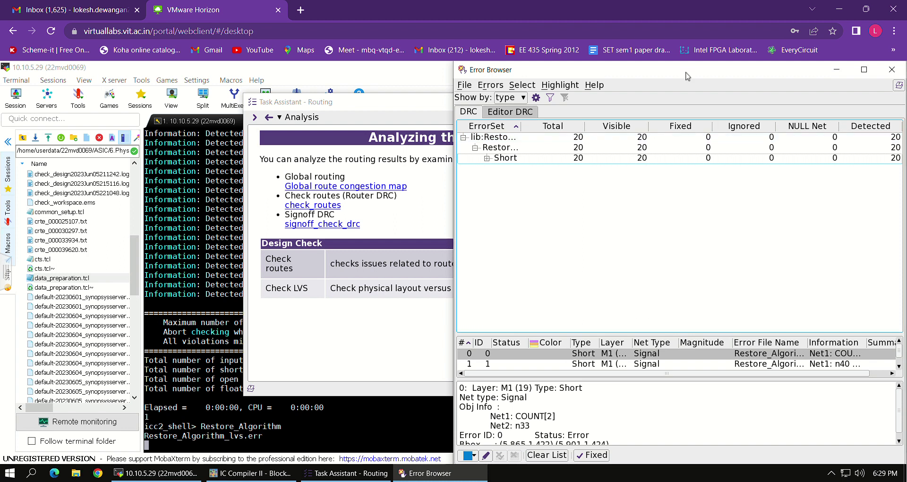
left_click_drag(646, 74, 332, 130)
left_click(577, 125)
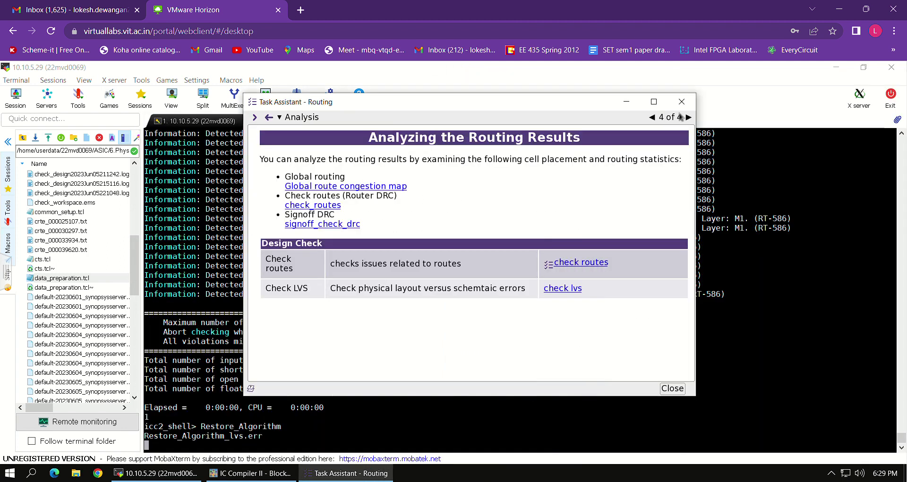
left_click(682, 102)
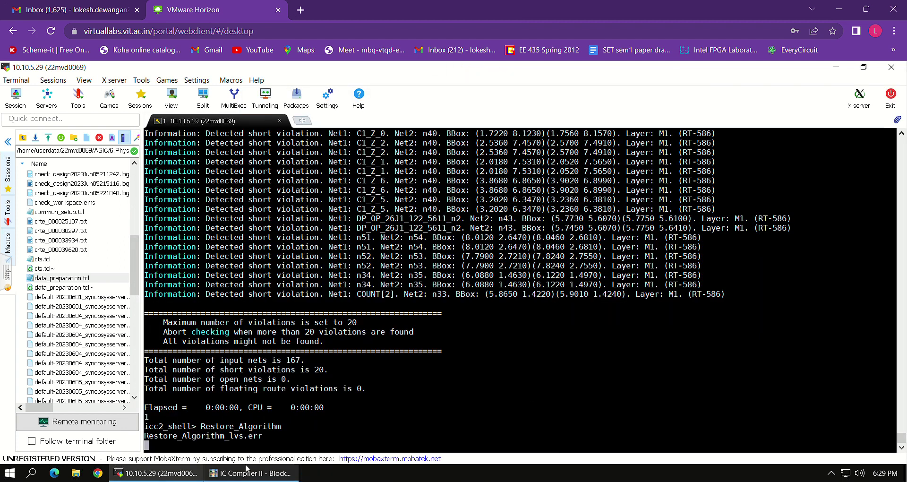
Return to the block layout, replace the global route congestion map with the routing task list, and fit the whole block in view
left_click(228, 473)
left_click(583, 250)
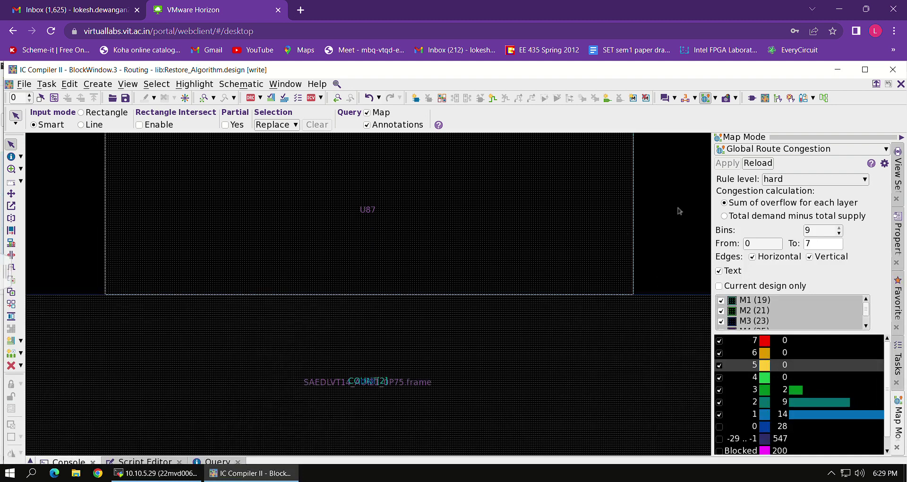
left_click(896, 447)
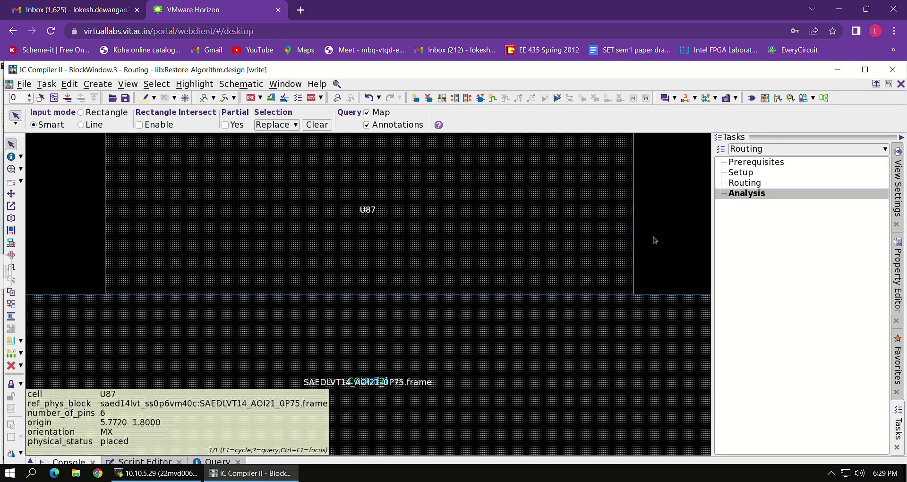
key("f")
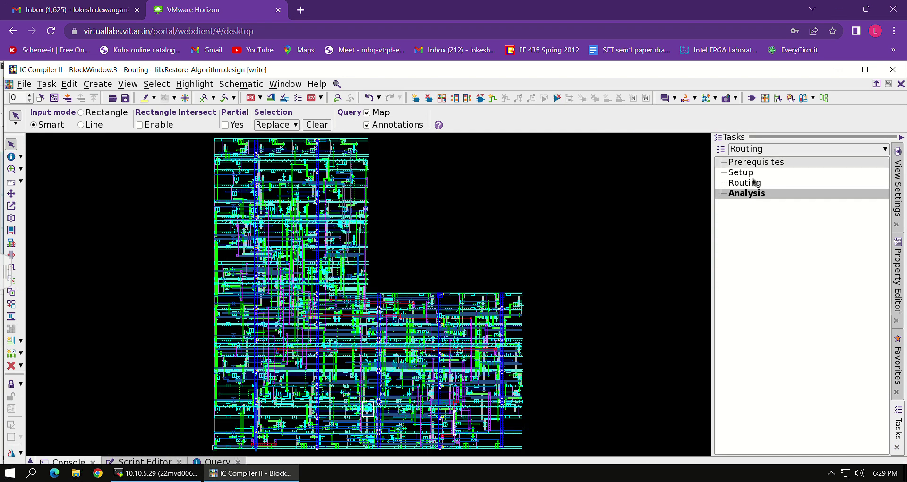
Switch the block window to the ECO task and look through the commands of the Timing ECO flow
left_click(47, 83)
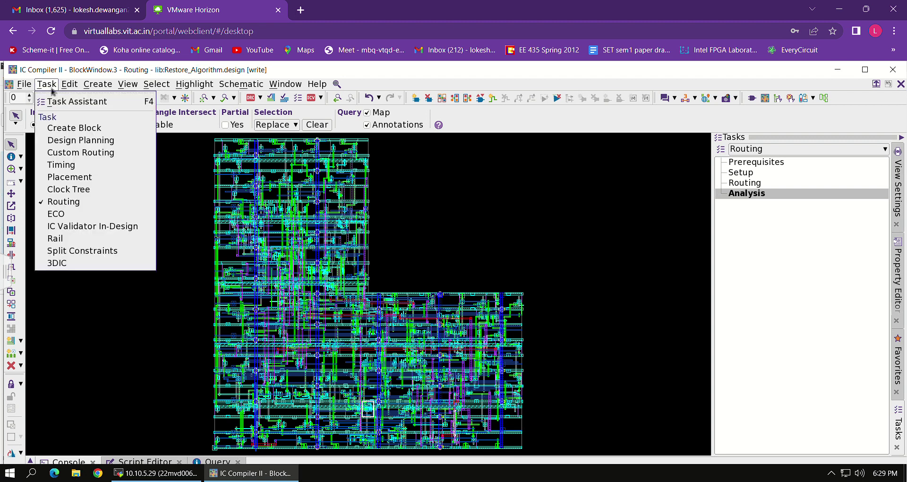
left_click(66, 213)
left_click(756, 174)
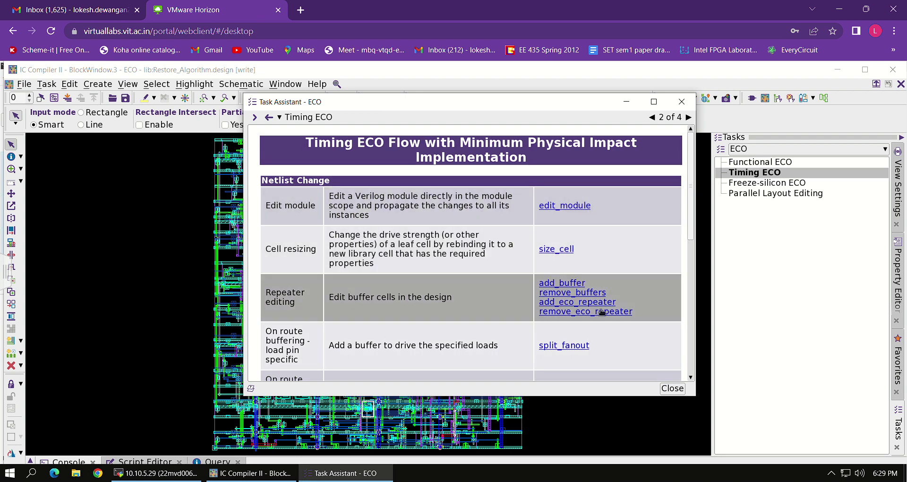
scroll(609, 316, "down", 9)
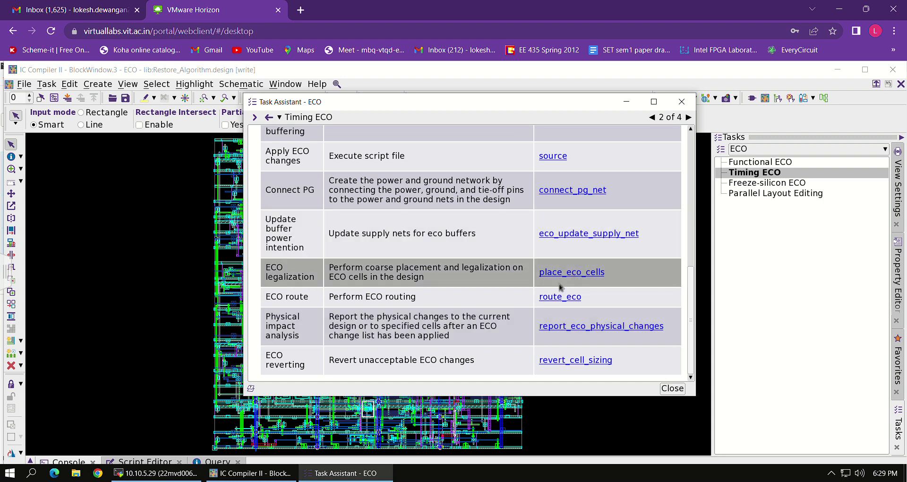
scroll(490, 301, "up", 5)
scroll(490, 302, "up", 5)
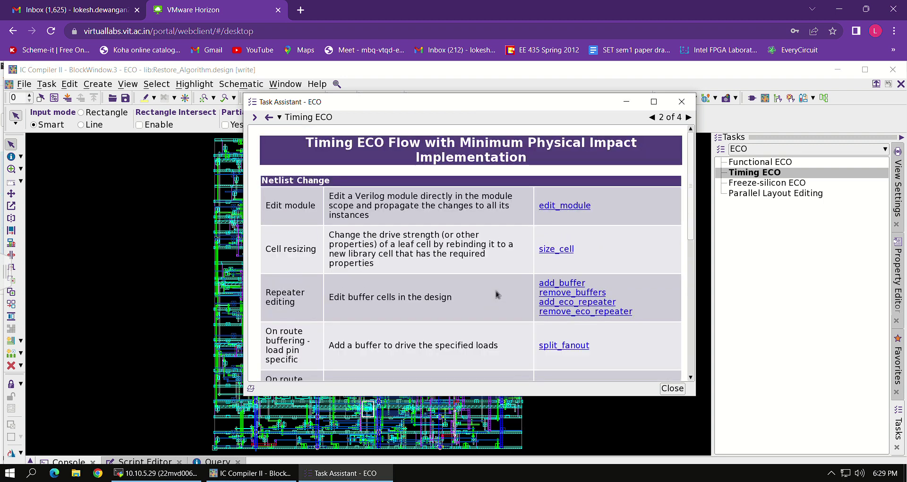
Look through the Freeze-silicon ECO, Parallel Layout Editing and Functional ECO task pages, and close the ECO task assistant
left_click(689, 117)
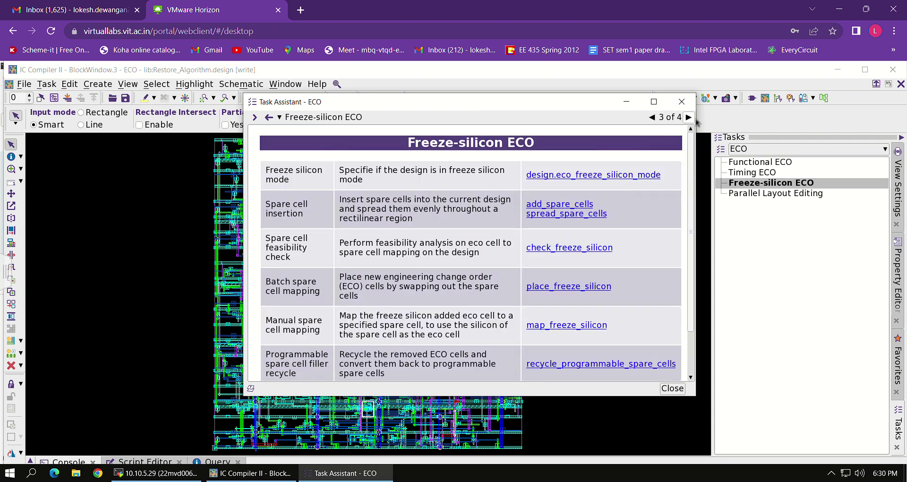
scroll(633, 267, "down", 3)
scroll(635, 270, "up", 2)
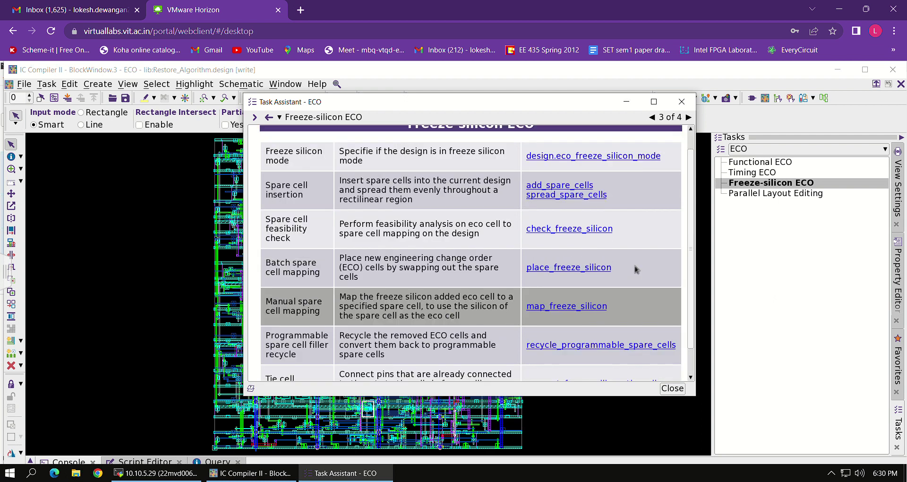
scroll(636, 269, "up", 1)
scroll(632, 262, "down", 3)
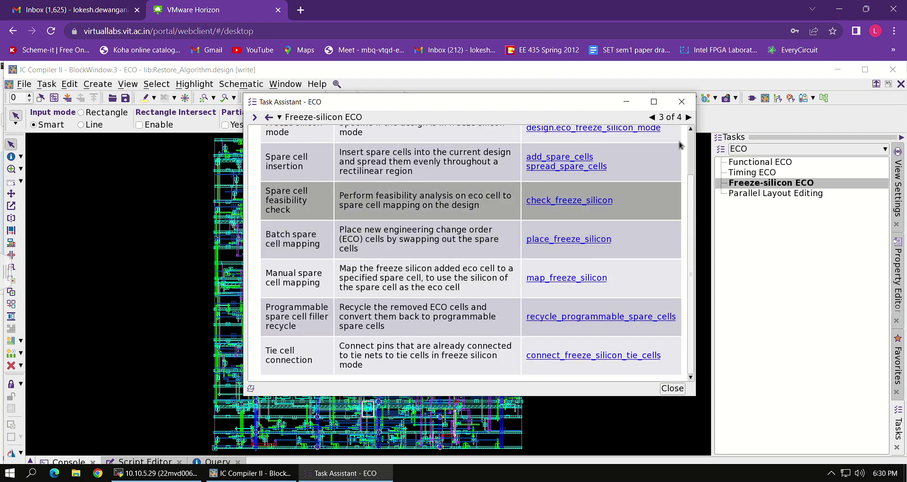
left_click(688, 117)
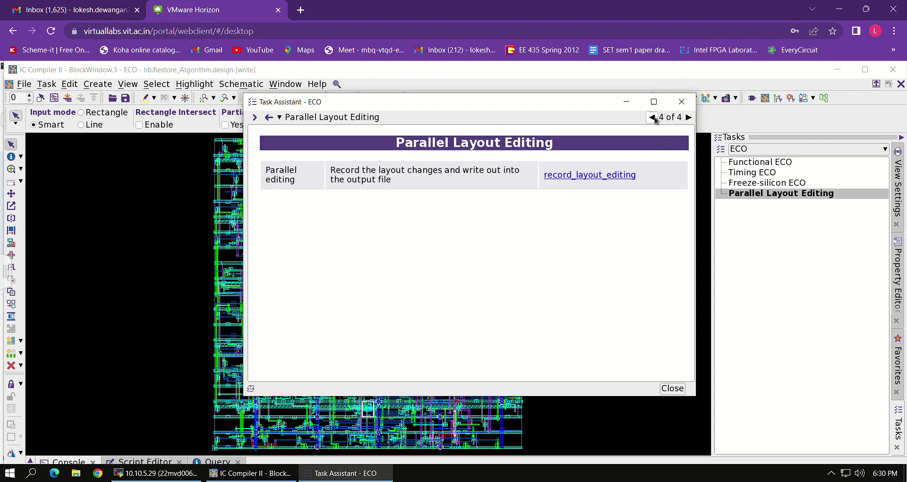
left_click(652, 117)
left_click(652, 117)
left_click(653, 118)
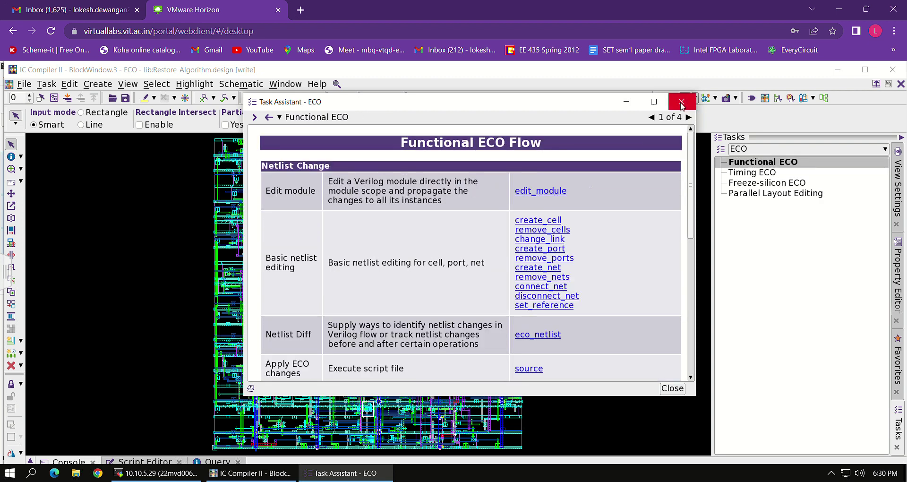
left_click(681, 102)
Switch the block window to the IC Validator In-Design task and bring up its task assistant page
left_click(46, 84)
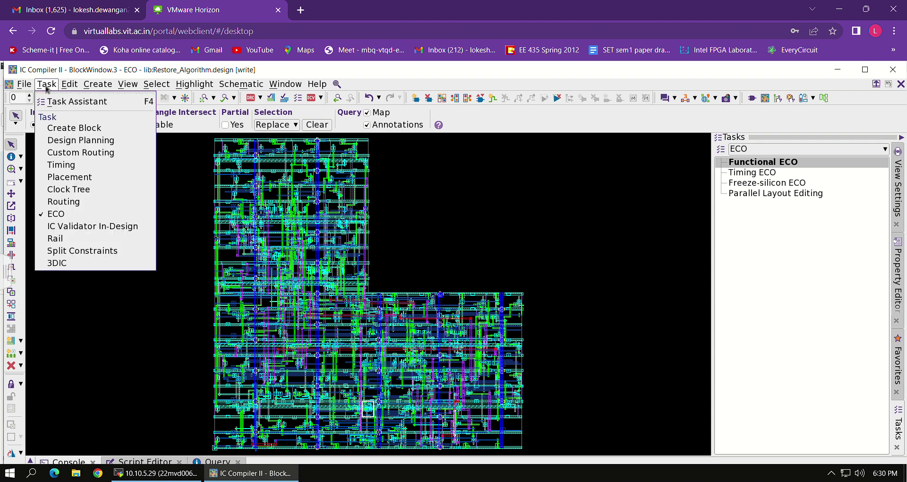
left_click(92, 227)
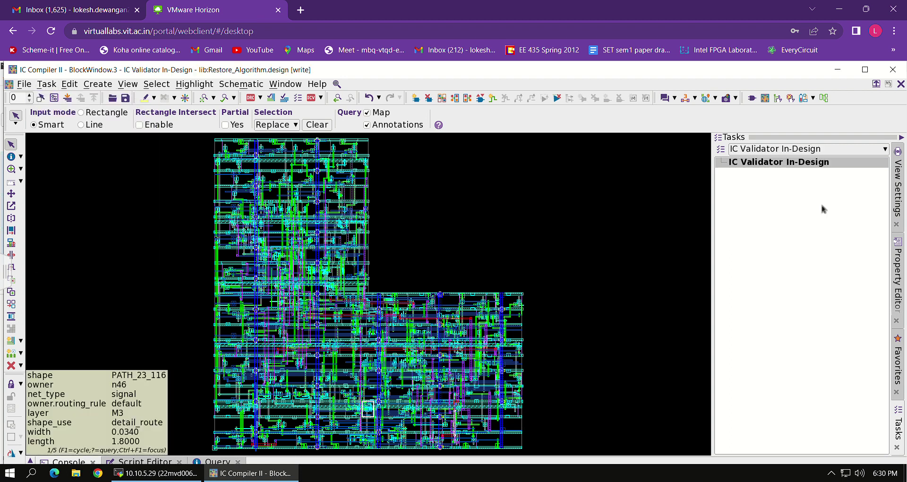
double_click(752, 166)
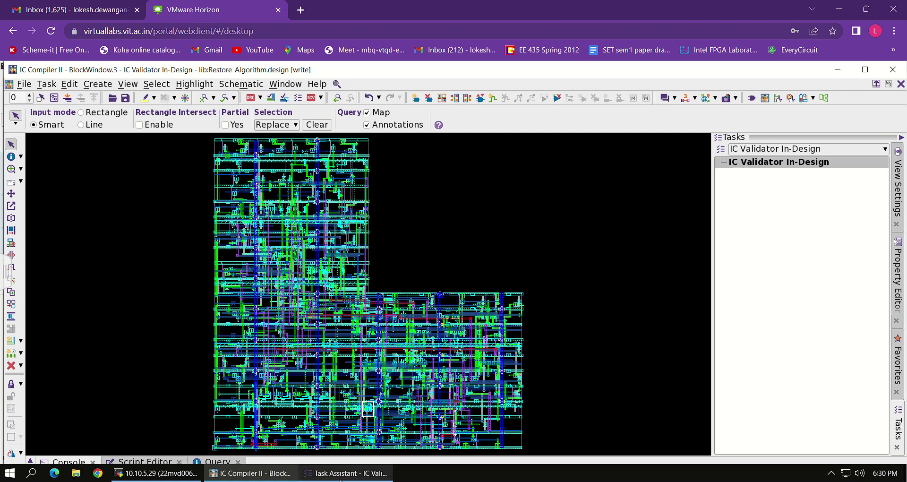
left_click(344, 472)
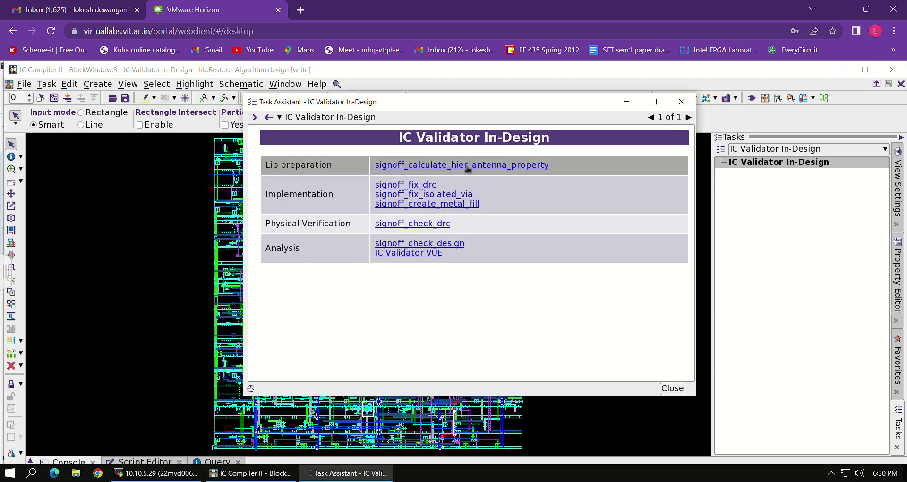
Try to run signoff_check_drc with its default options from the physical verification tasks, and close its dialog
left_click(418, 224)
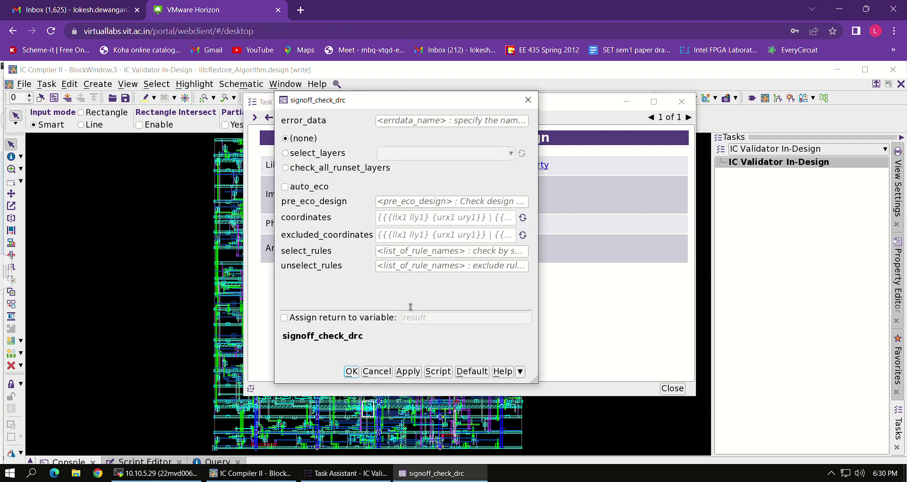
left_click(351, 371)
left_click(631, 295)
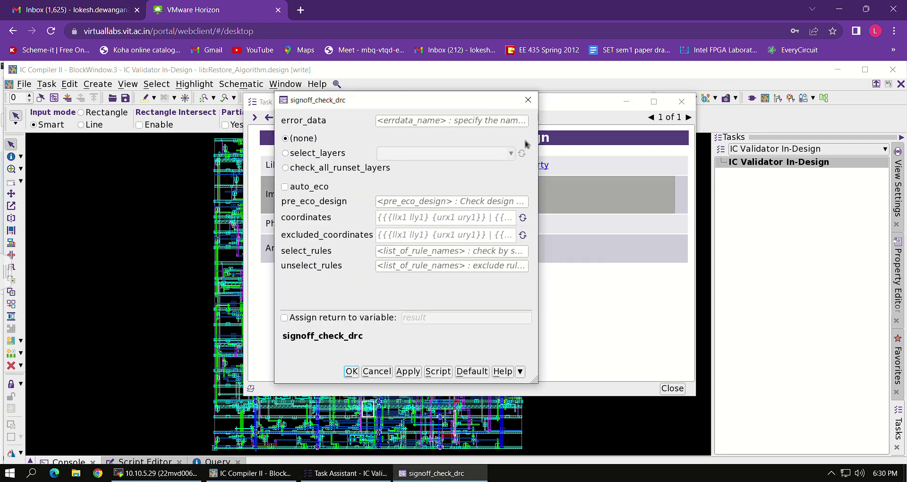
left_click(528, 100)
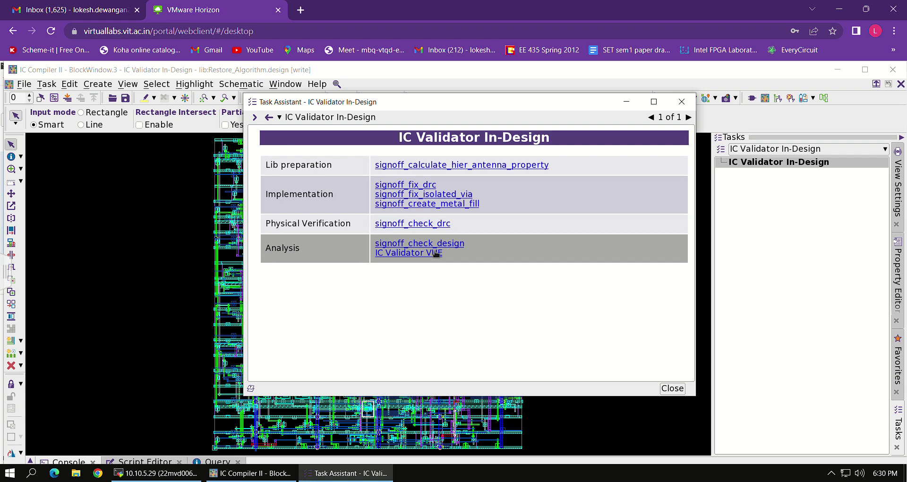
Look at the signoff_check_design options, try to open IC Validator VUE, and check the command output in the terminal
left_click(456, 244)
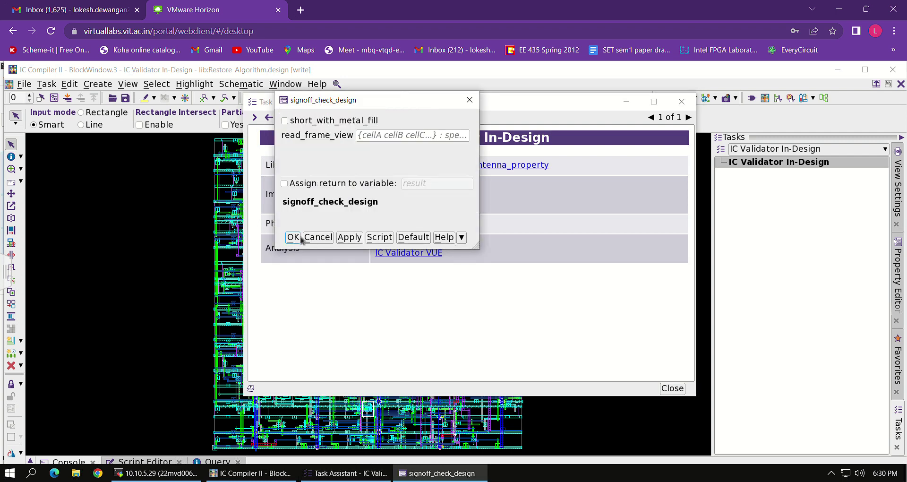
left_click(469, 100)
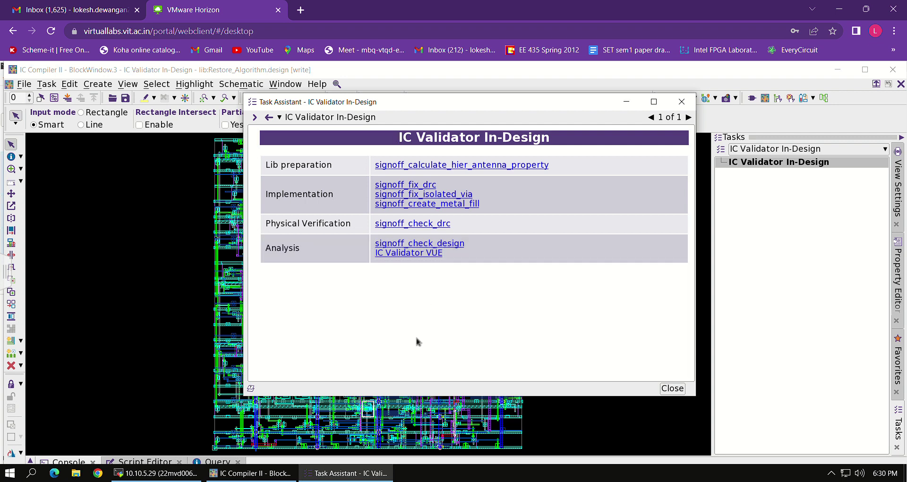
left_click(440, 257)
left_click(434, 256)
left_click(156, 473)
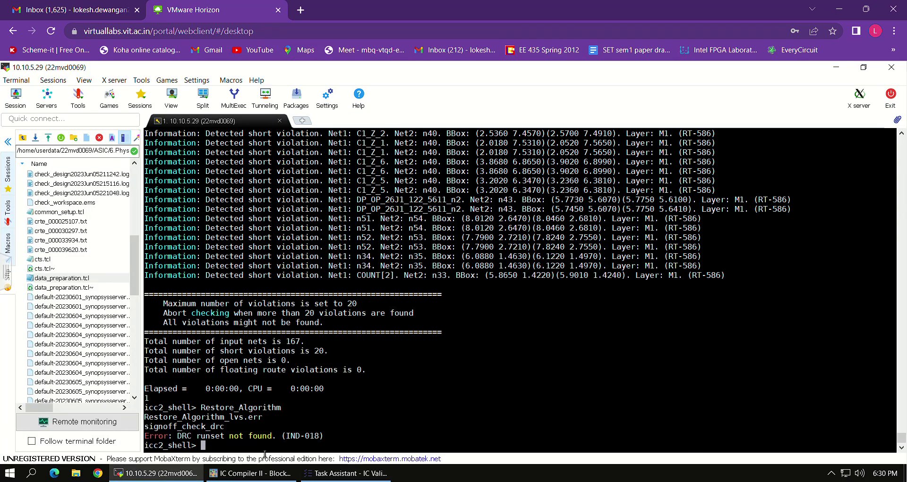
left_click(349, 473)
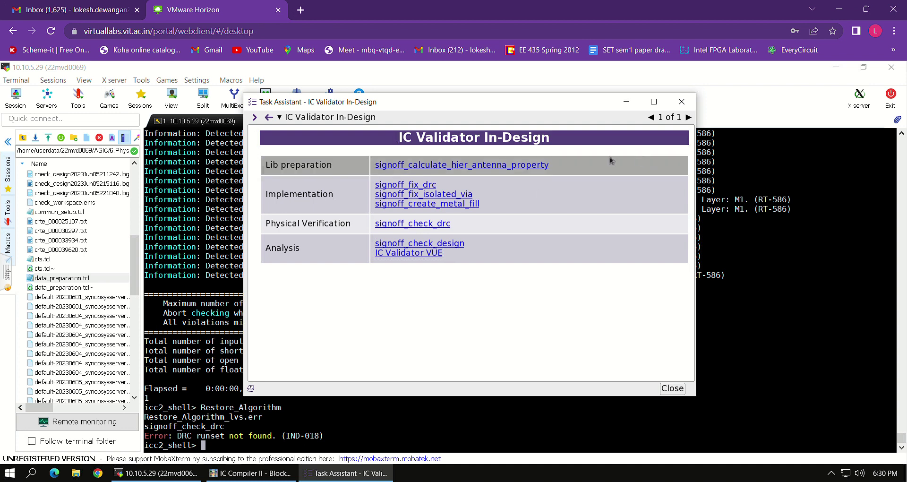
Try to run signoff_calculate_hier_antenna_property with its default options, close its windows and the task assistant, and return to the block layout
left_click(499, 164)
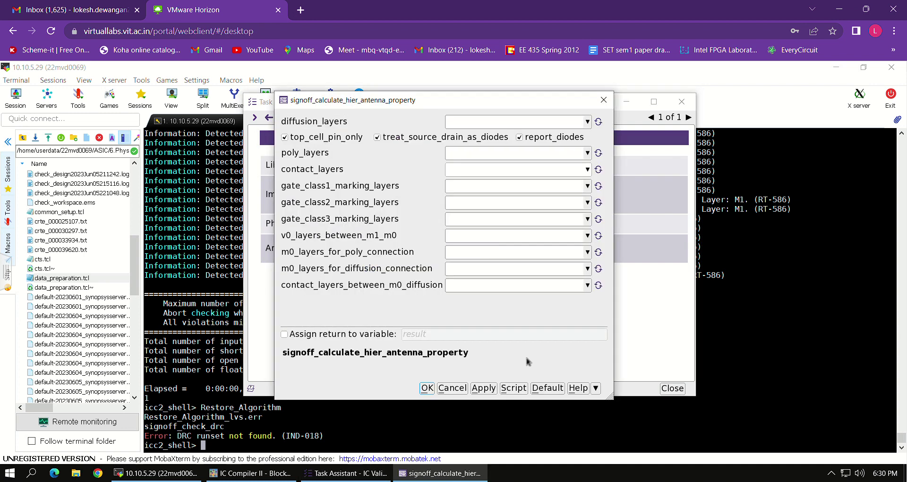
left_click(427, 389)
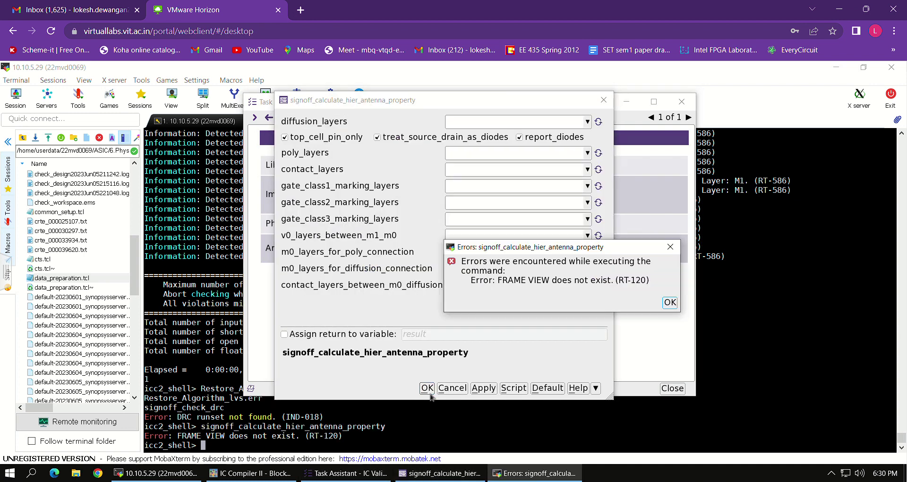
left_click(670, 302)
left_click(603, 100)
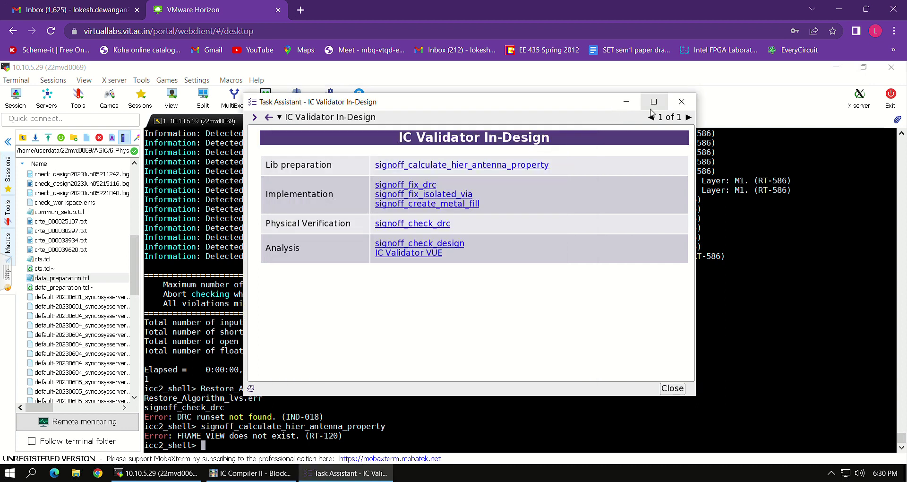
left_click(681, 102)
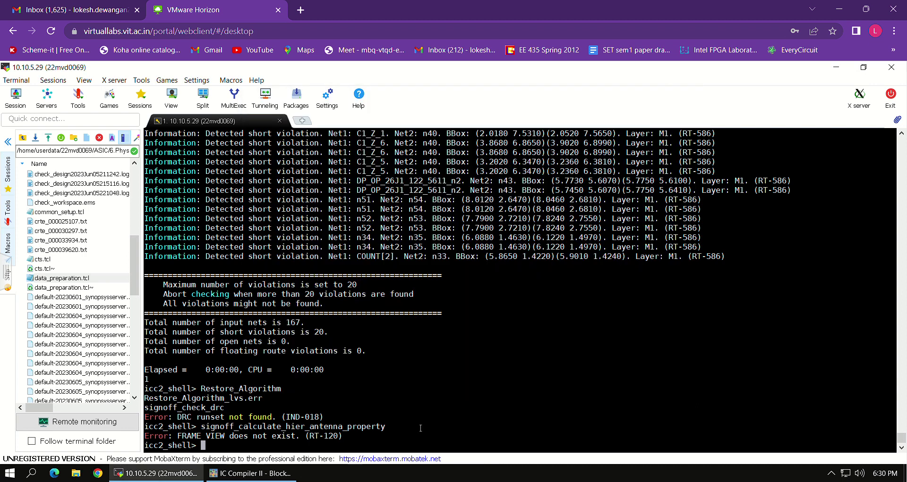
left_click(251, 472)
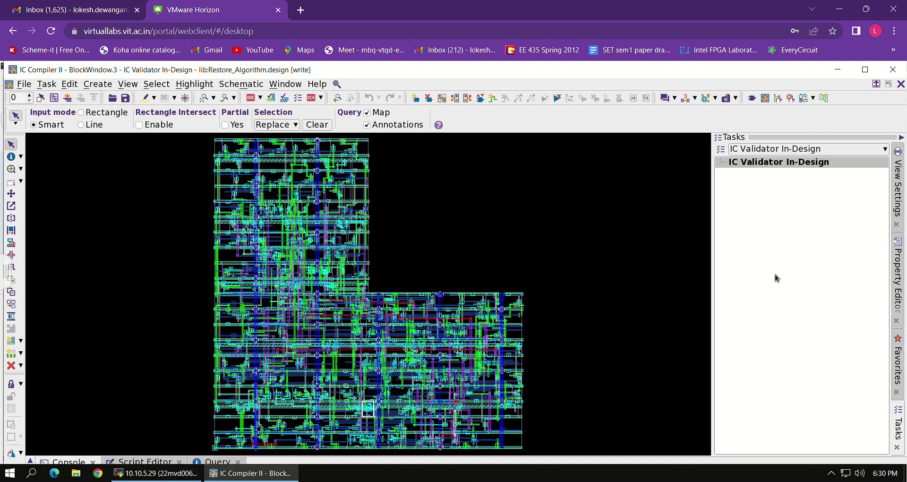